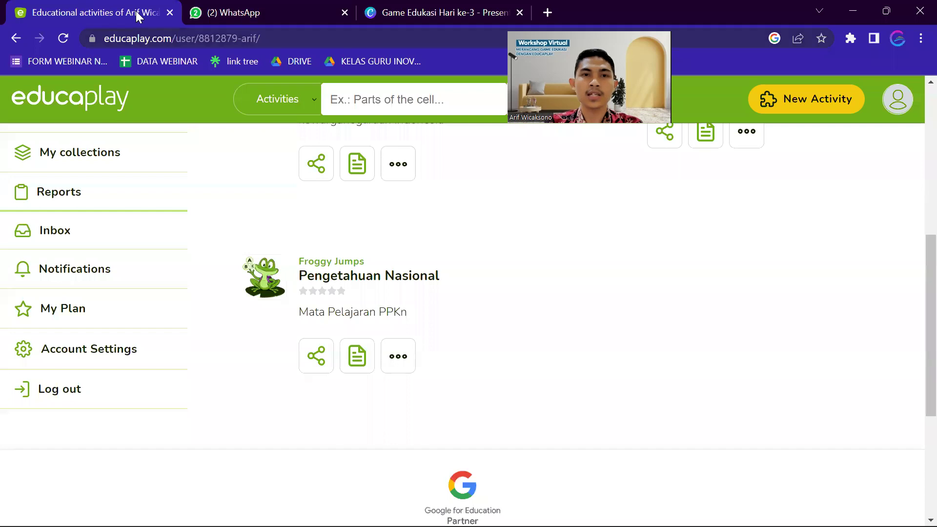
Step: Visit the Educaplay home page and return to the profile's own activities page
scroll(530, 327, up, 10)
scroll(434, 316, down, 3)
scroll(418, 295, up, 3)
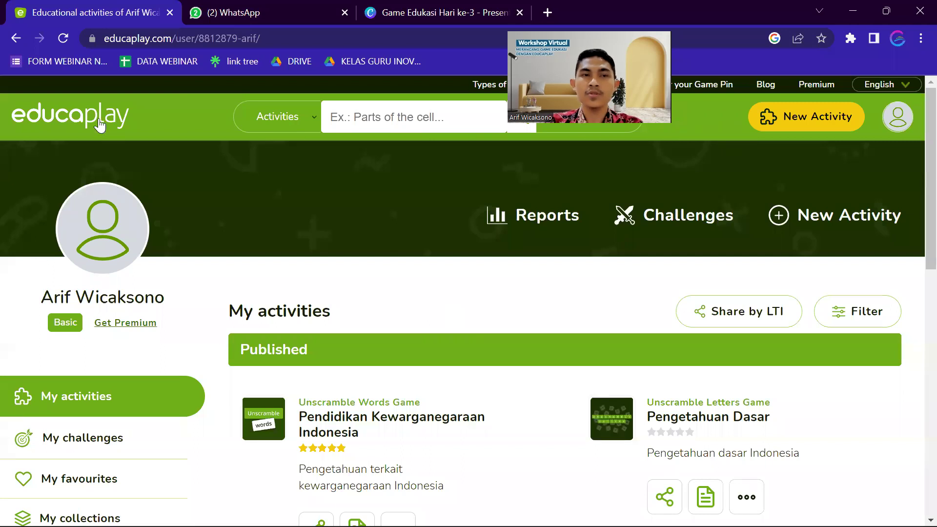
key(F5)
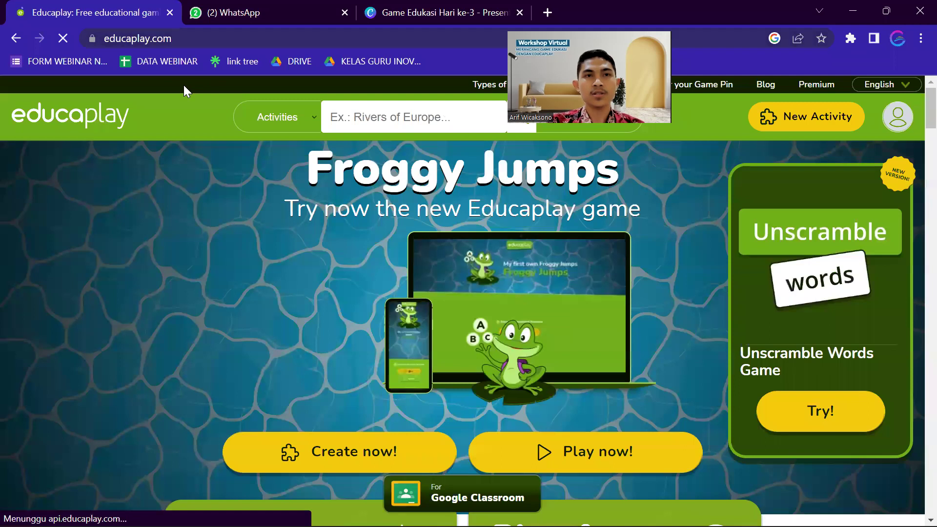
key(ctrl+l)
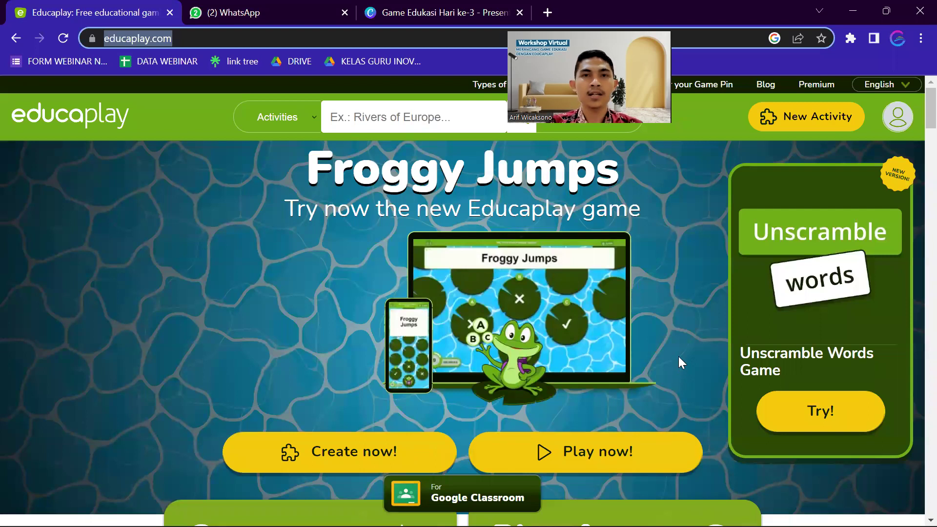
click(900, 125)
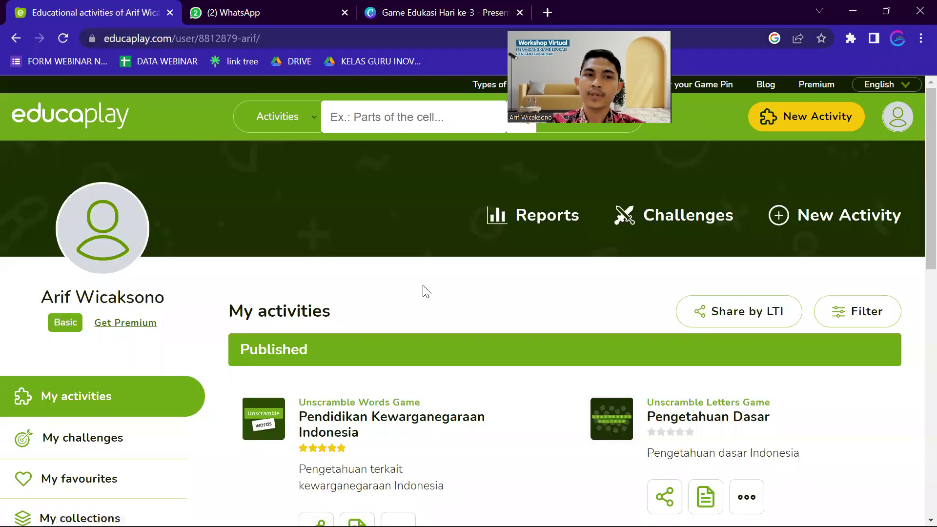
Step: Look through the published games listed under My activities
scroll(414, 293, down, 2)
scroll(405, 283, up, 2)
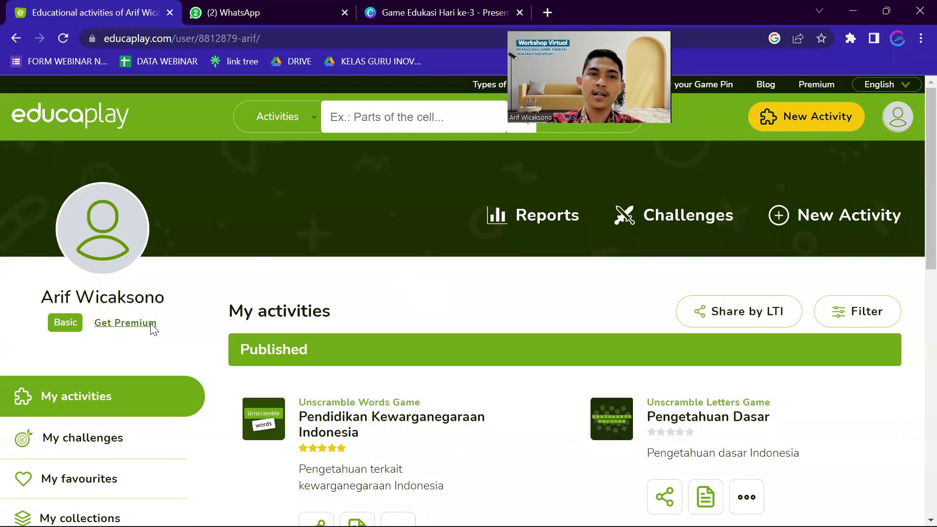
scroll(428, 381, down, 5)
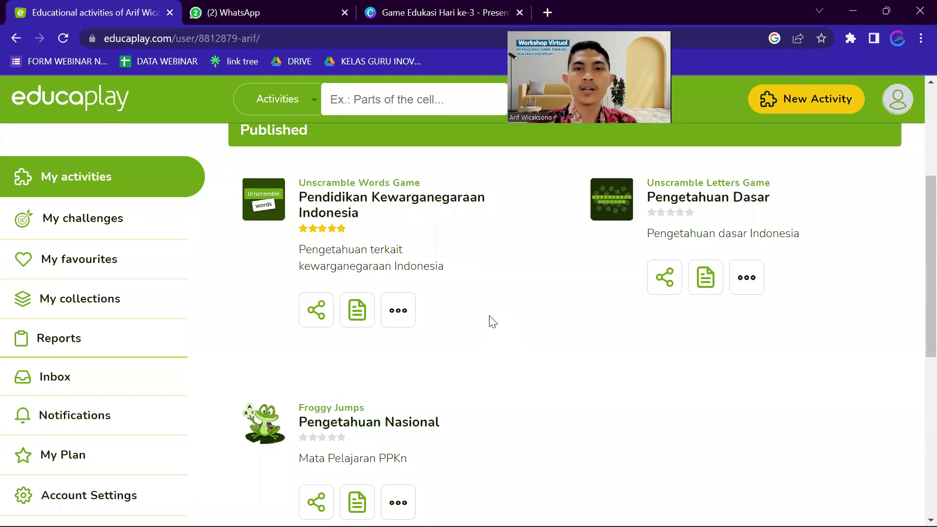
scroll(487, 337, down, 3)
scroll(488, 337, up, 7)
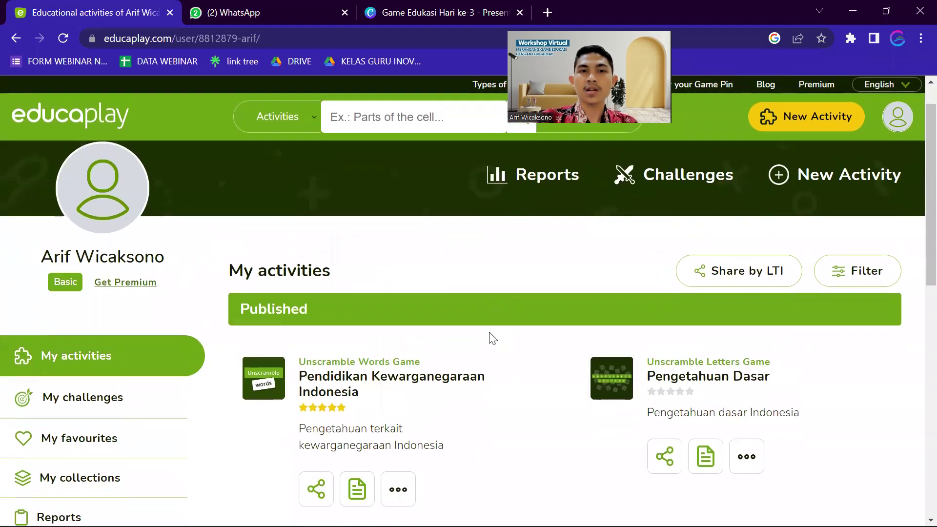
scroll(490, 338, down, 4)
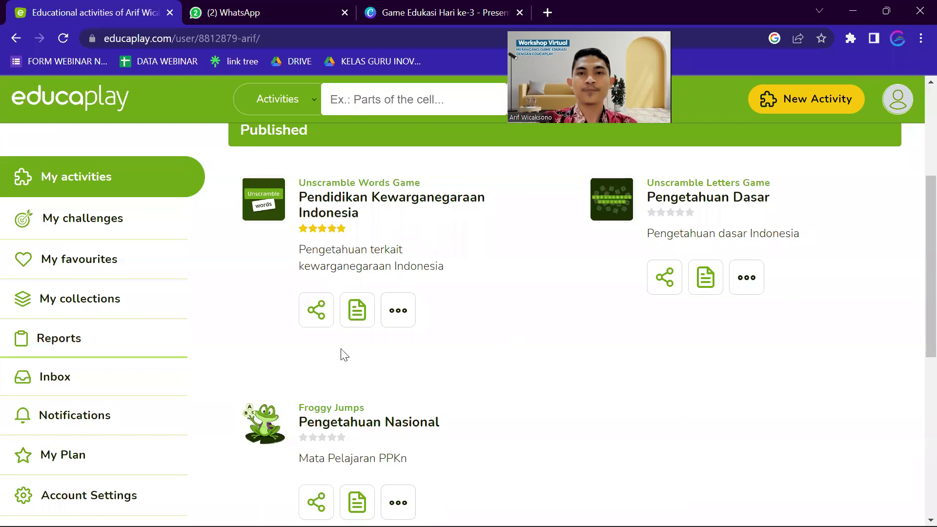
scroll(540, 331, up, 2)
scroll(540, 332, down, 3)
scroll(545, 328, up, 2)
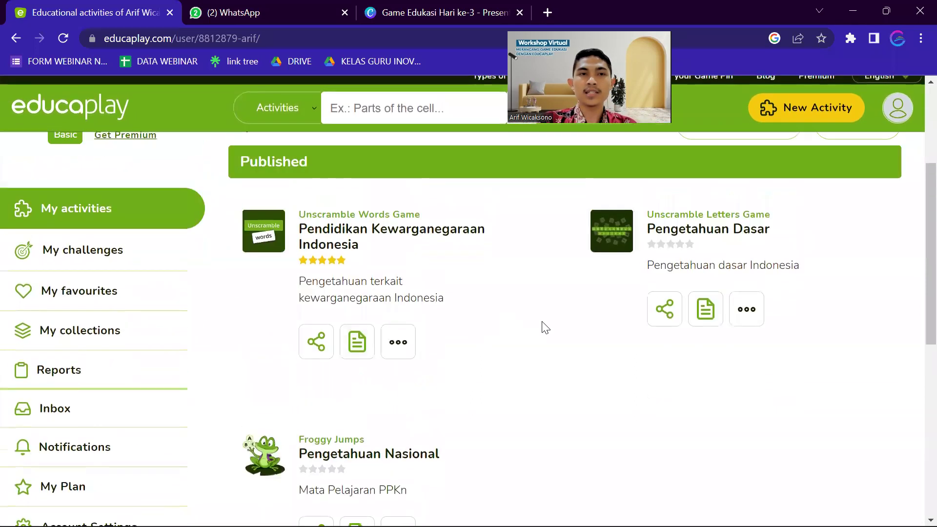
scroll(541, 328, down, 1)
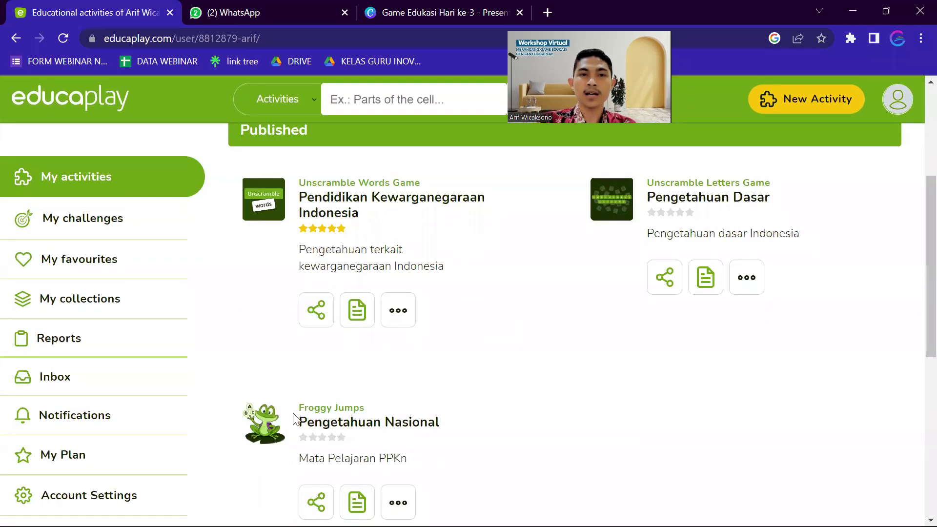
scroll(429, 331, up, 3)
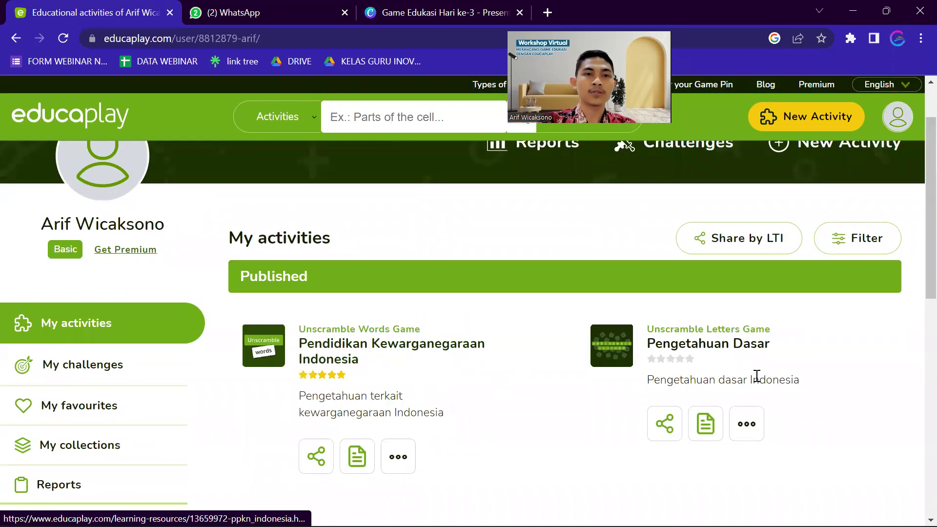
scroll(616, 335, down, 2)
scroll(606, 390, down, 2)
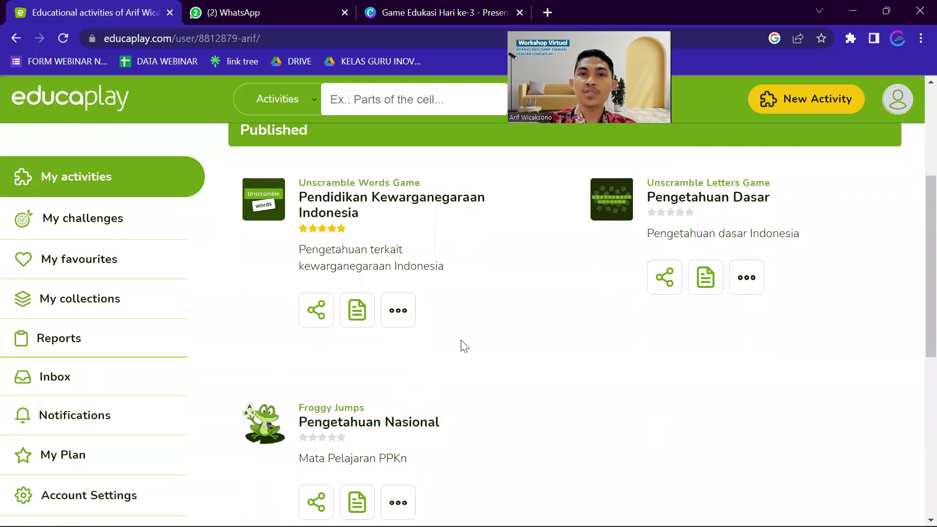
scroll(464, 341, up, 1)
scroll(464, 341, up, 1)
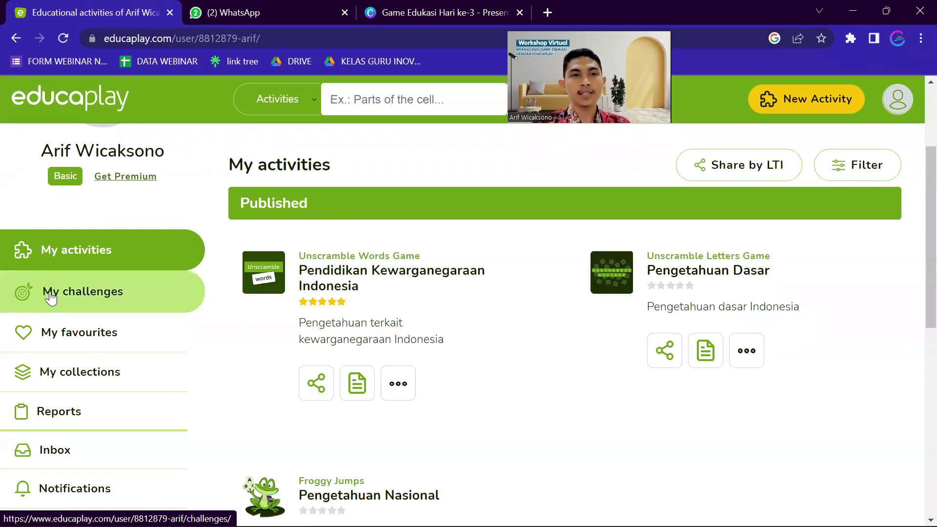
Step: Open the My challenges section of the profile and create a new challenge
click(74, 294)
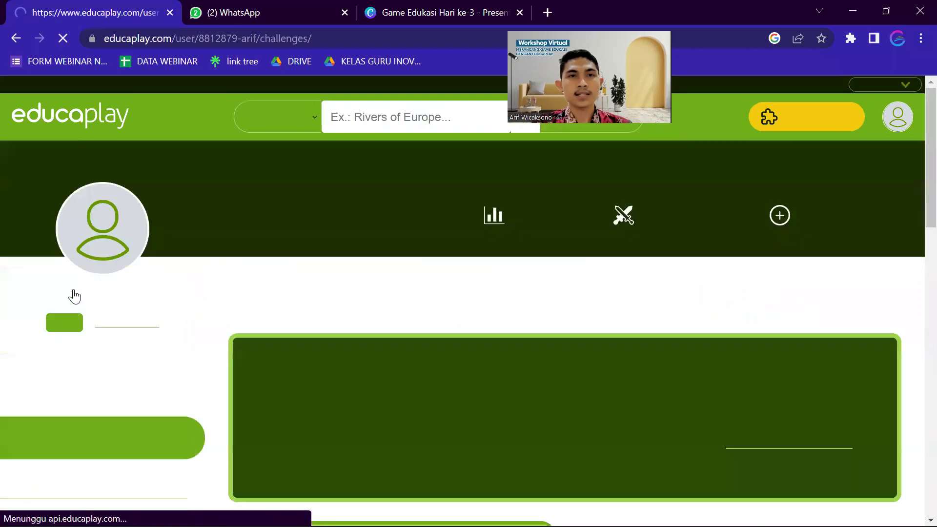
scroll(503, 309, down, 7)
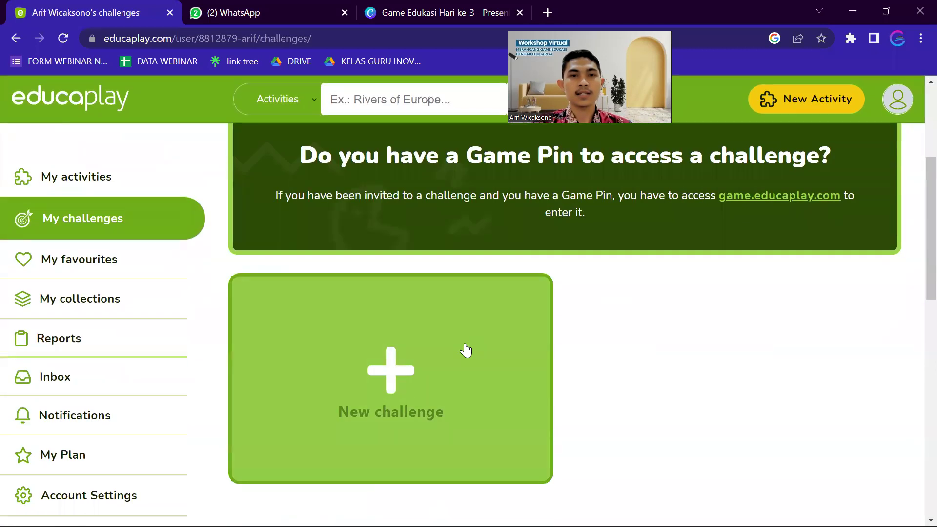
scroll(606, 305, up, 3)
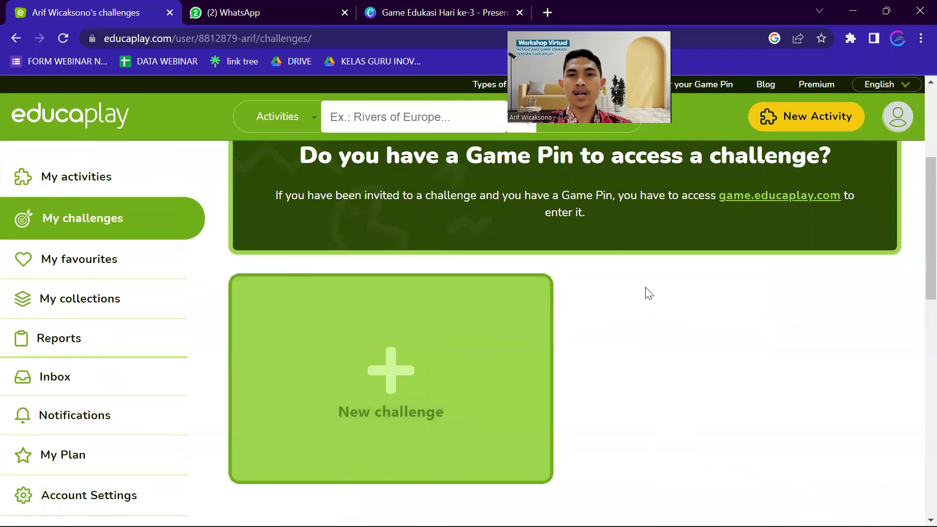
scroll(646, 293, down, 2)
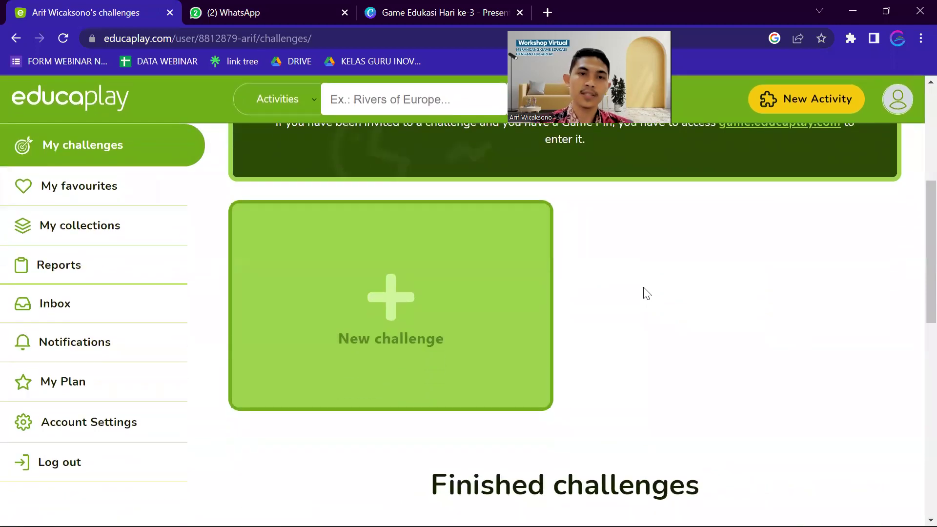
scroll(449, 327, up, 2)
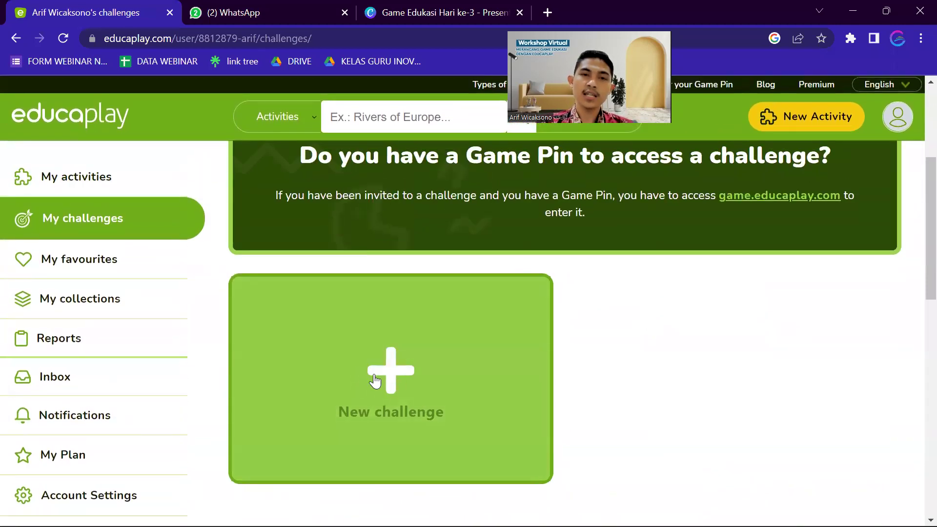
click(389, 374)
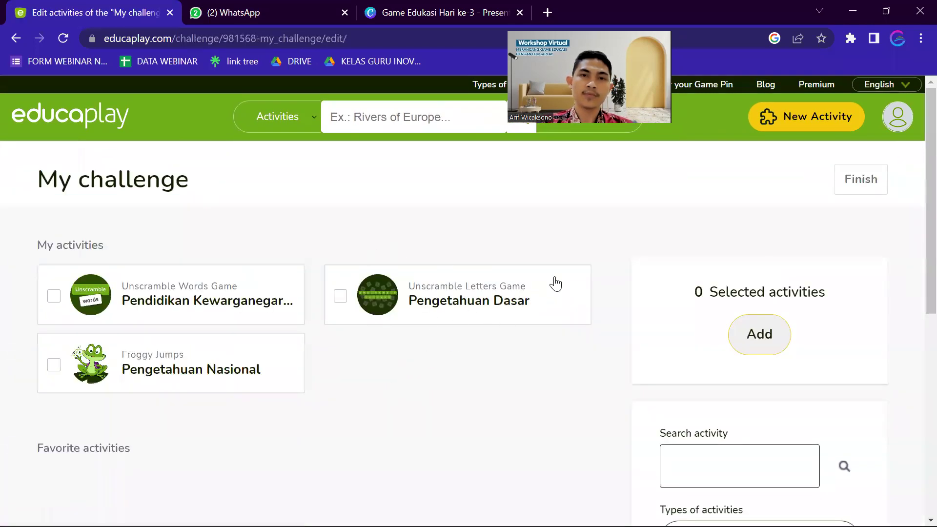
Step: Add the Pendidikan Kewarganegaraan Indonesia, Pengetahuan Dasar and Pengetahuan Nasional activities to the challenge
click(54, 297)
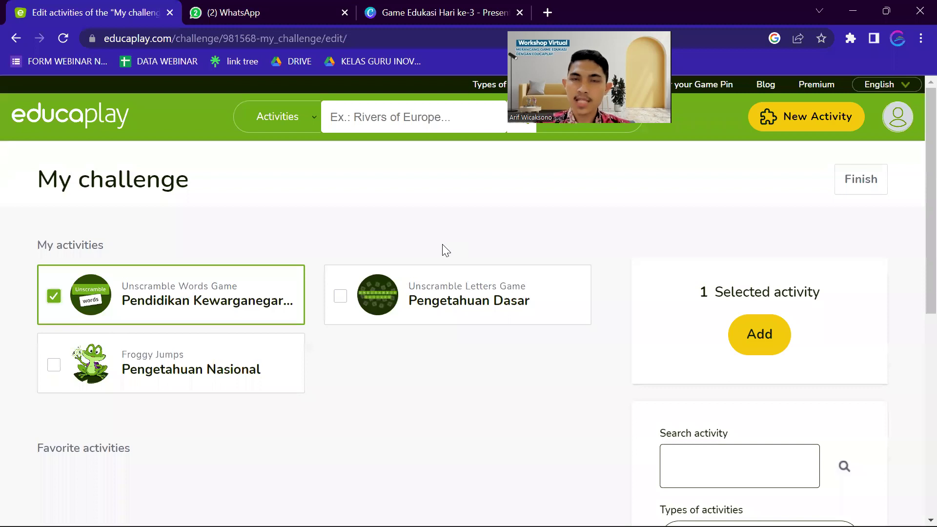
click(340, 298)
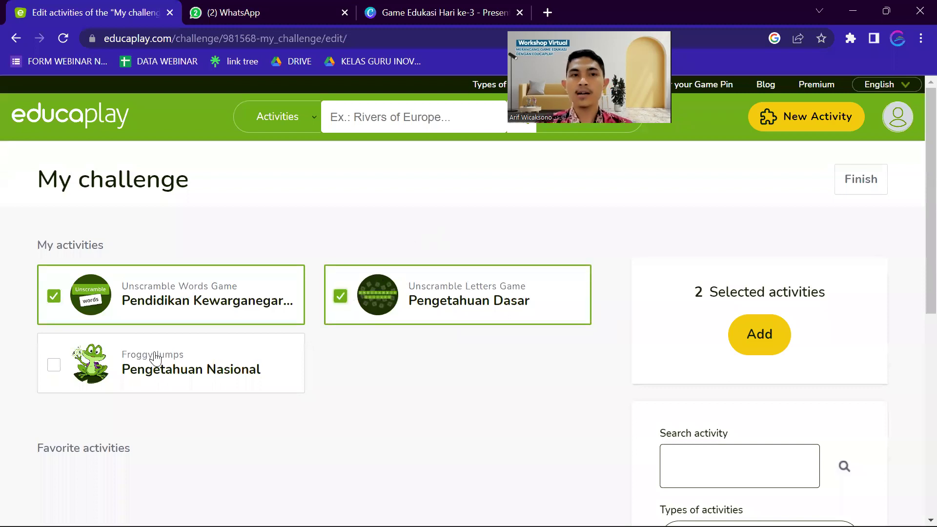
click(54, 366)
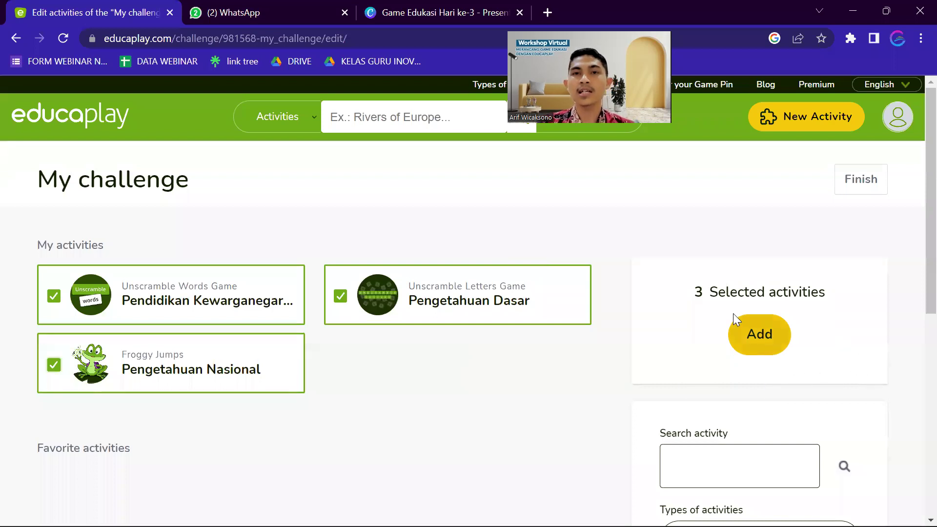
click(760, 340)
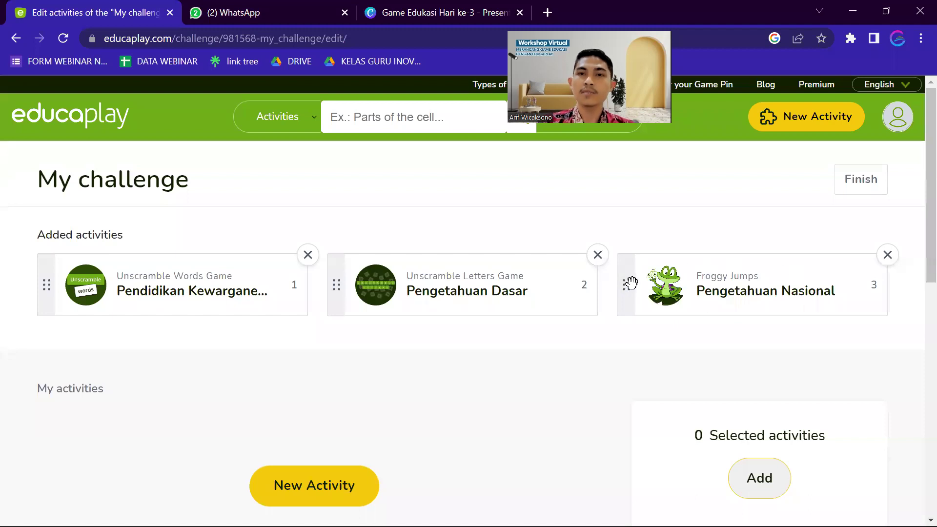
Step: Reorder the added activities to Pengetahuan Nasional, Pengetahuan Dasar, Pendidikan Kewarganegaraan Indonesia, and finish the challenge
mouse_move(631, 283)
mouse_down()
mouse_move(610, 291)
mouse_move(643, 288)
mouse_up()
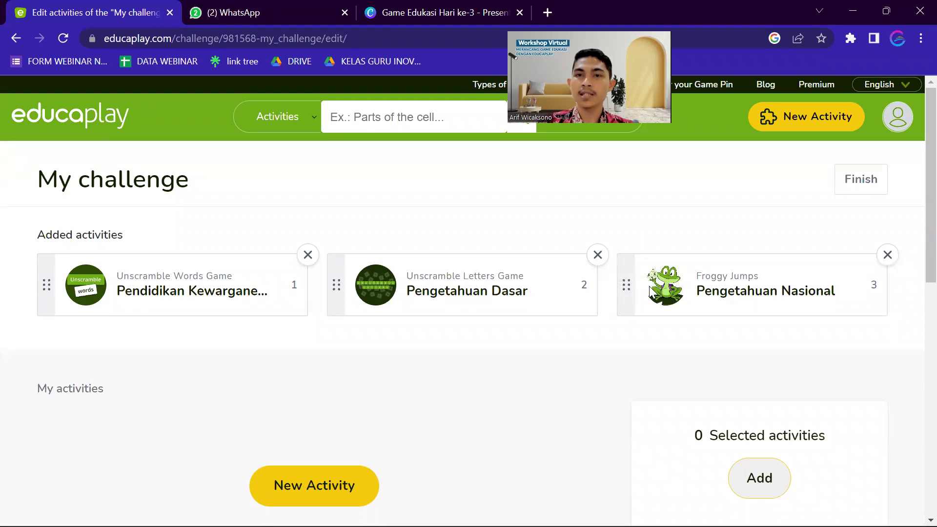
drag(629, 279, 65, 290)
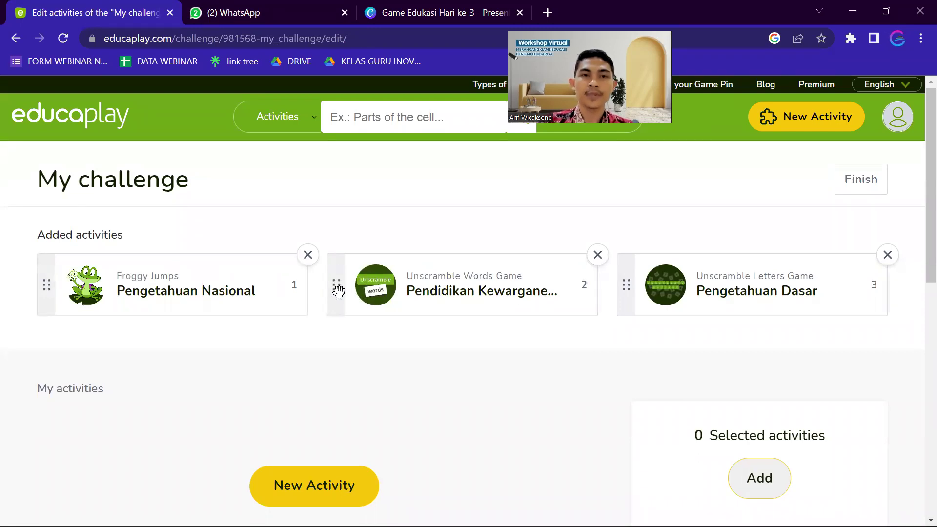
drag(338, 291, 706, 299)
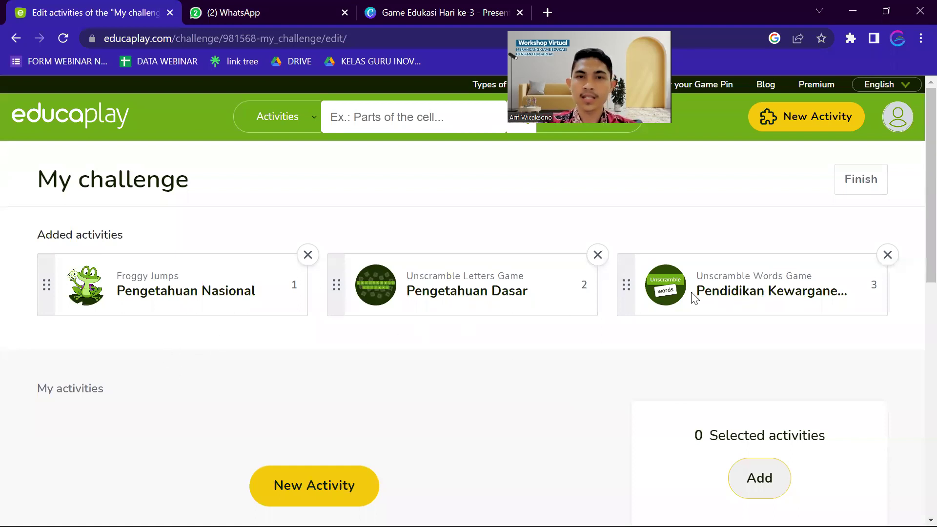
click(861, 179)
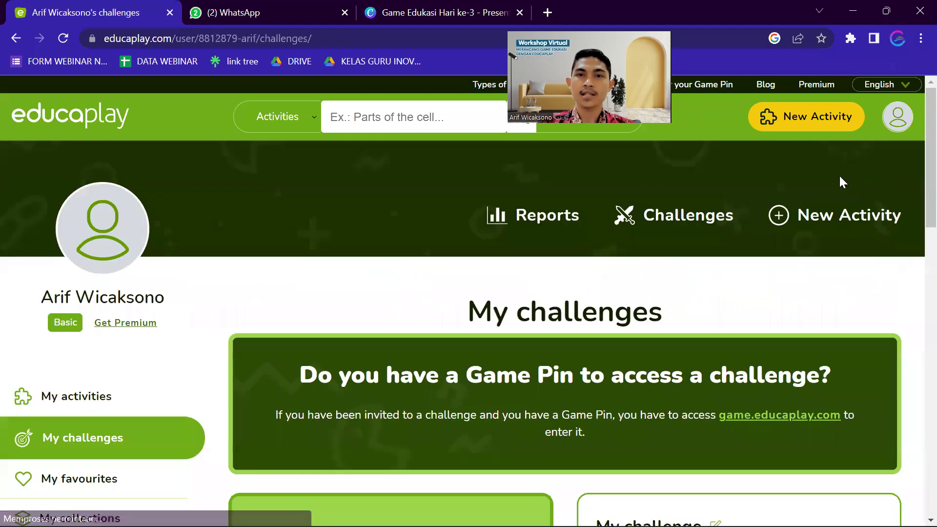
Step: Check the new challenge's card, and open the Game Pin entry page in a separate browser tab
scroll(698, 299, down, 5)
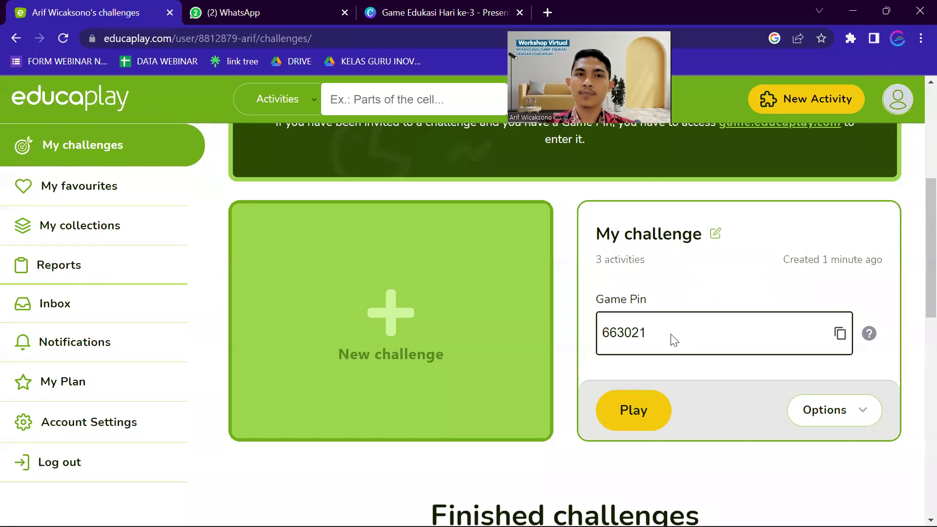
scroll(684, 340, up, 2)
scroll(686, 341, down, 2)
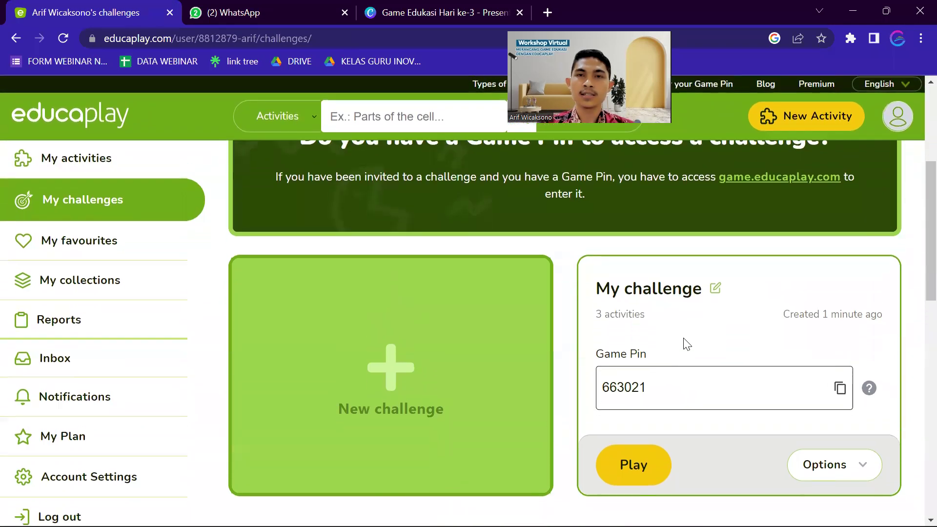
scroll(679, 347, up, 4)
scroll(681, 348, up, 3)
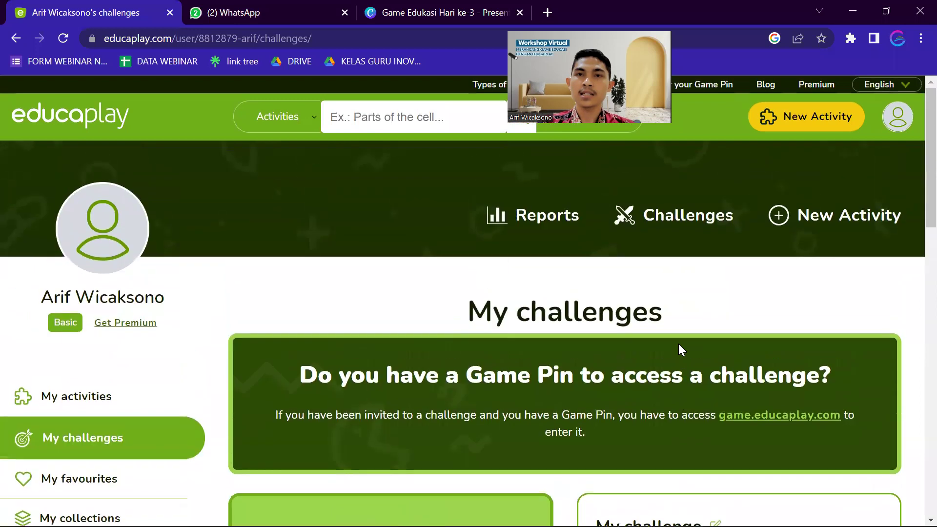
right_click(684, 90)
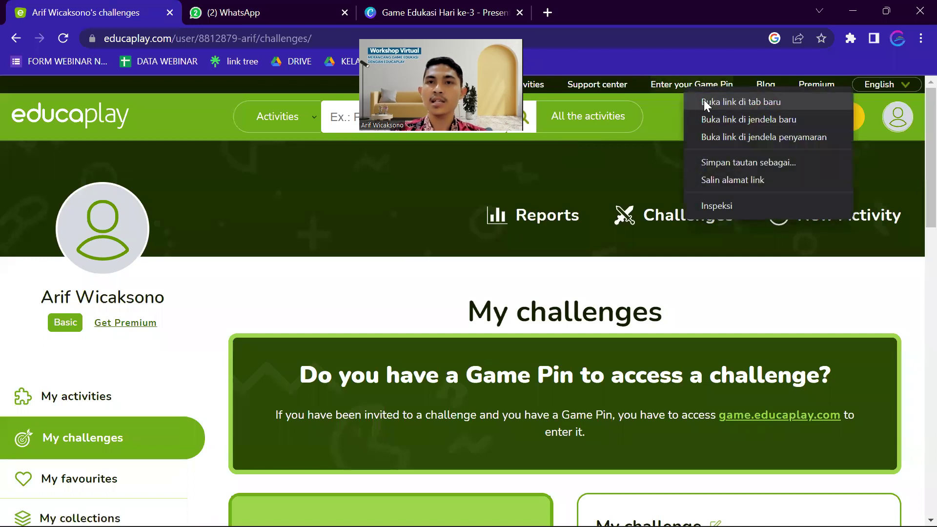
click(704, 100)
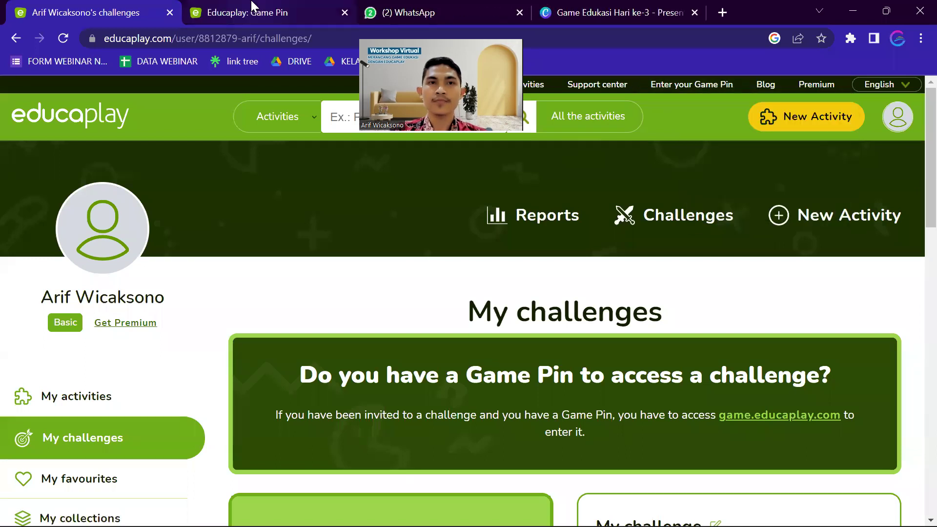
click(252, 10)
Step: Copy the Game Pin entry page's address, game.educaplay.com
key(ctrl+l)
key(ctrl+c)
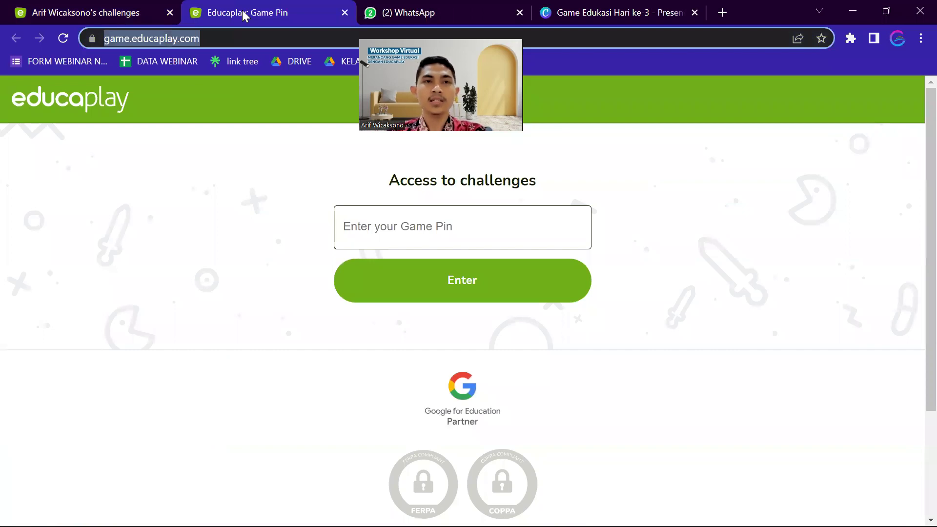
right_click(217, 43)
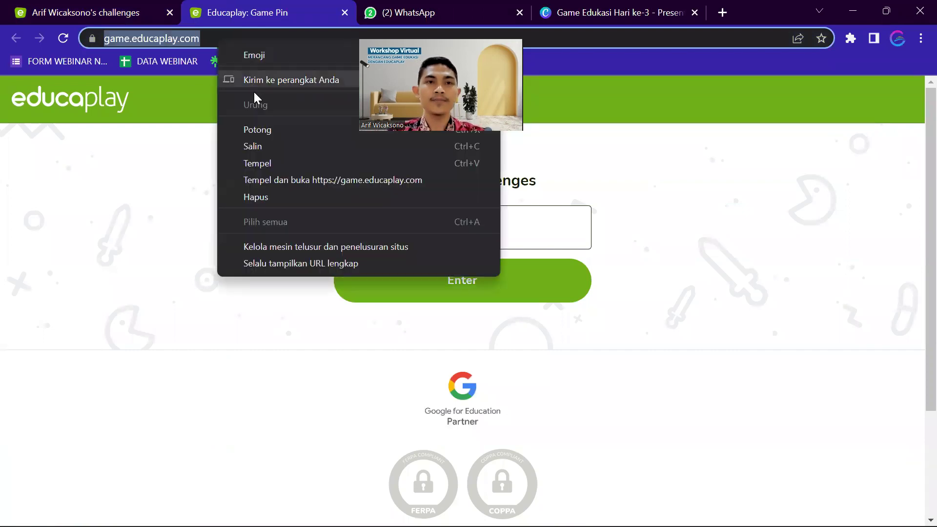
click(268, 146)
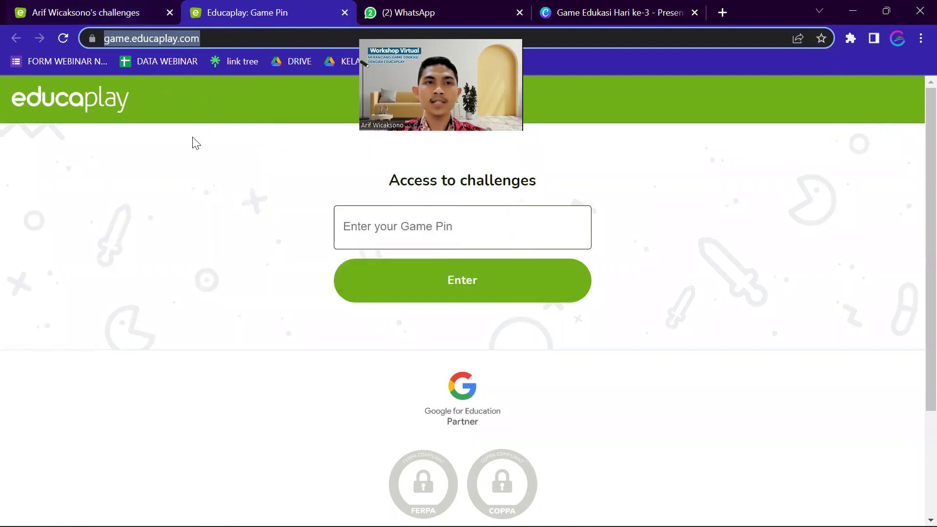
Step: Switch to WhatsApp and put the copied Game Pin page address into a new message for the Paket 3 Workshop (Des) group
click(156, 8)
click(201, 15)
click(392, 11)
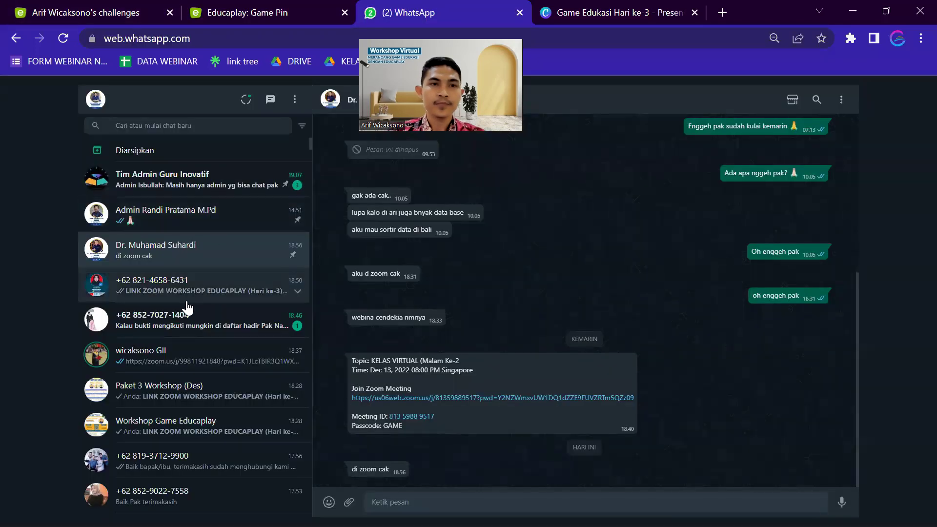
click(184, 397)
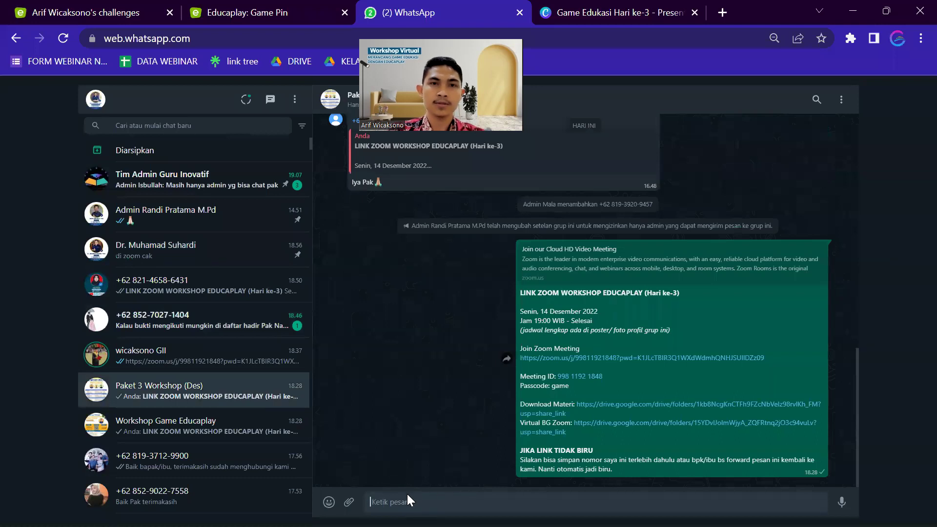
key(ctrl+v)
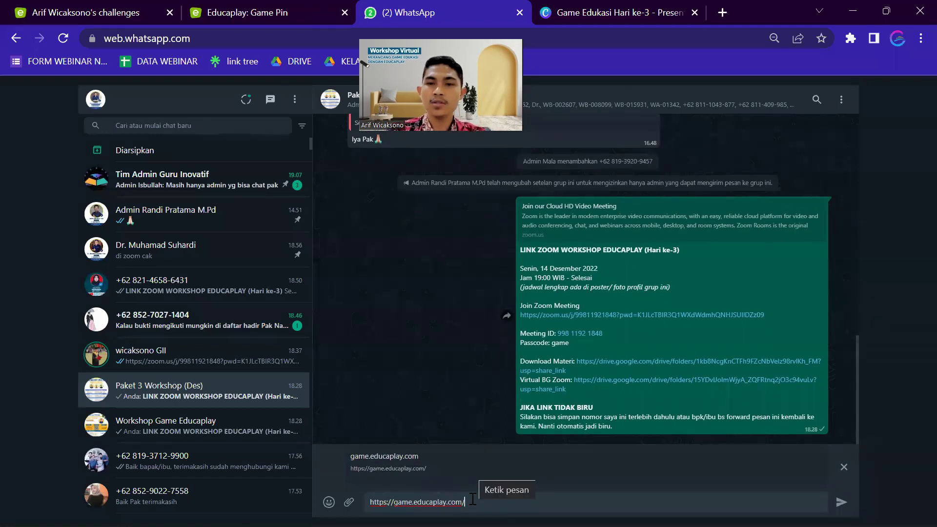
key(shift+Return)
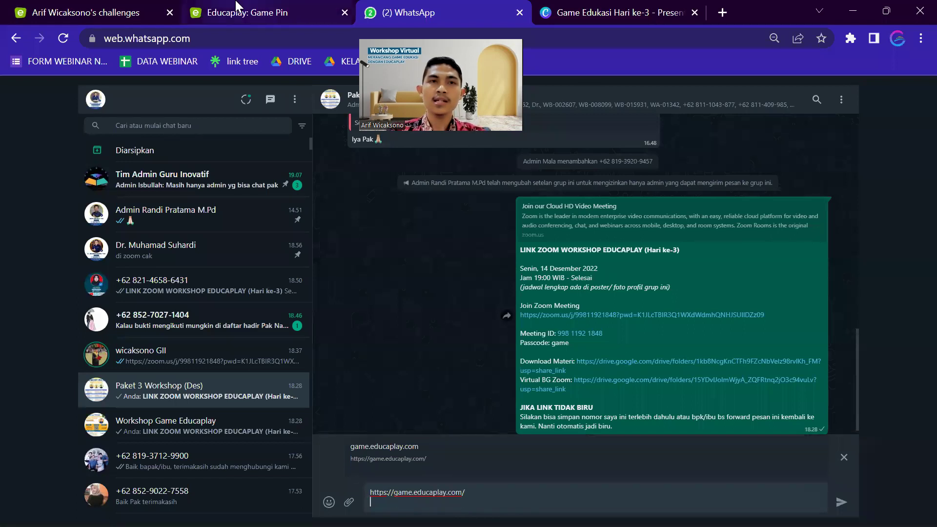
Step: Return to the Educaplay challenges page and copy the Game Pin of My challenge
click(246, 13)
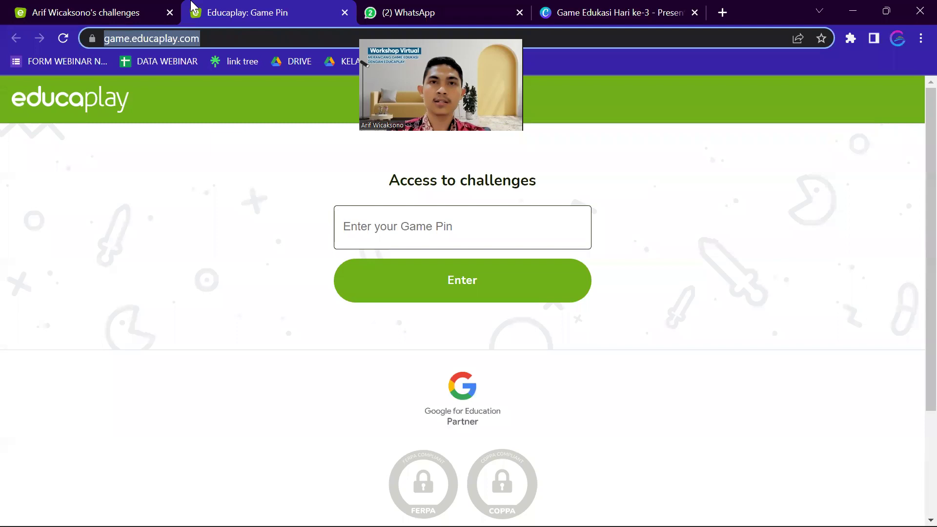
click(81, 7)
scroll(680, 429, down, 3)
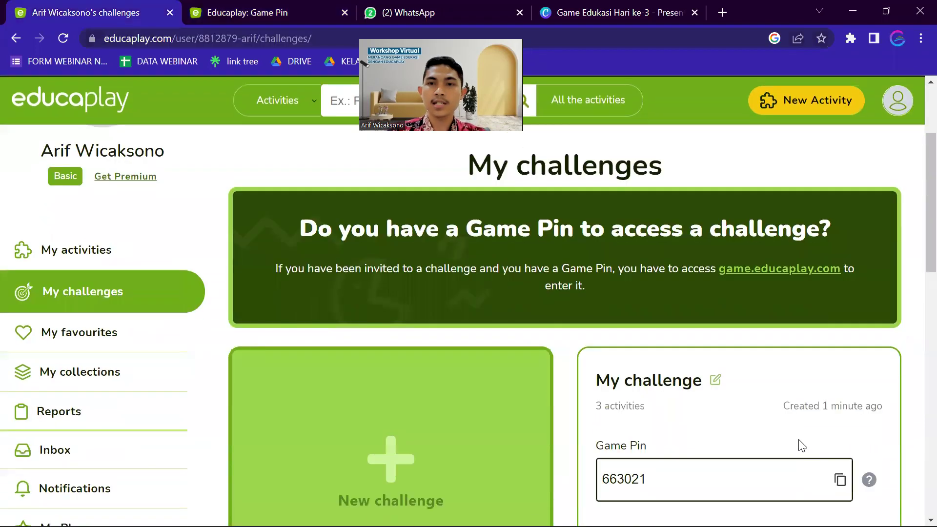
scroll(794, 468, down, 1)
mouse_move(865, 407)
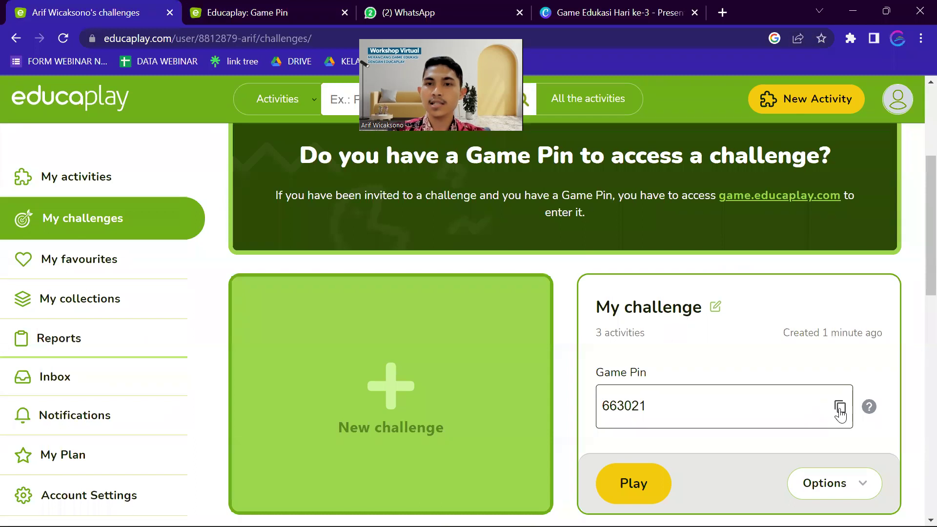
click(840, 409)
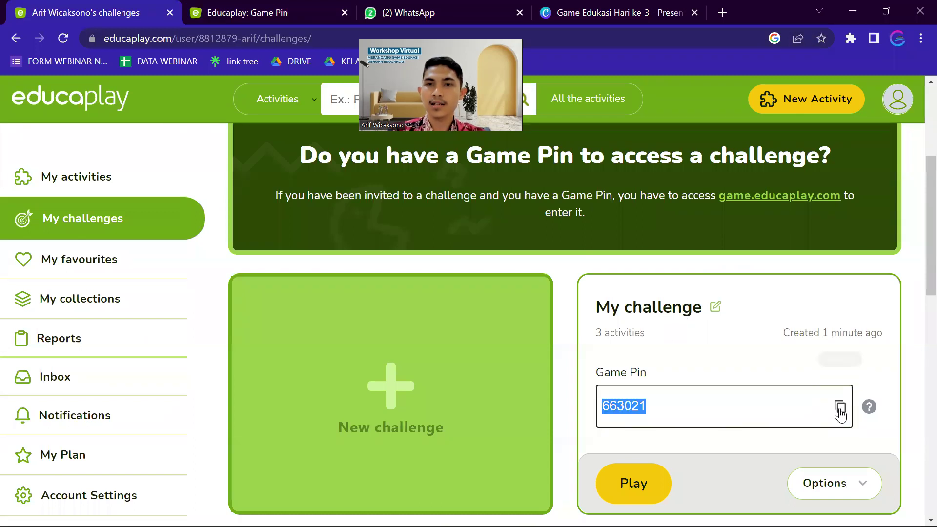
Step: In WhatsApp, paste the Game Pin below the address and send the message to the Paket 3 Workshop (Des) group
click(422, 11)
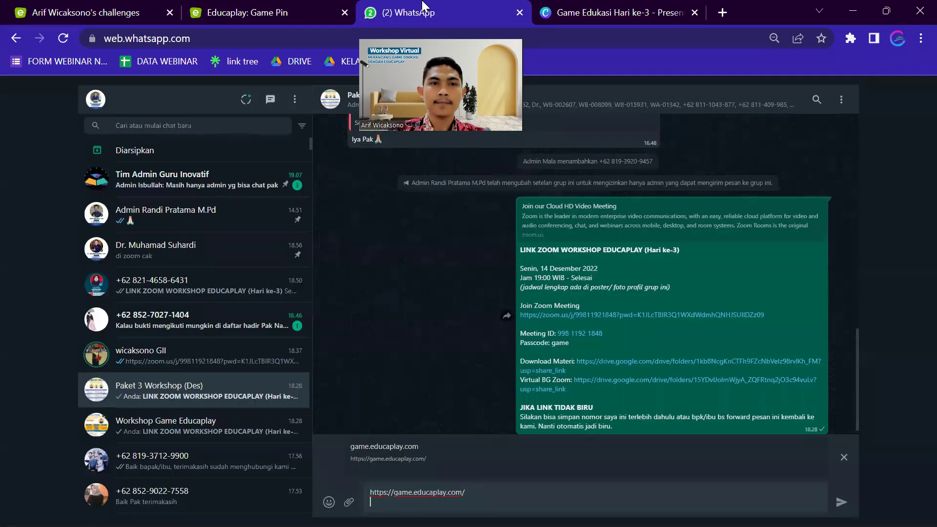
right_click(401, 502)
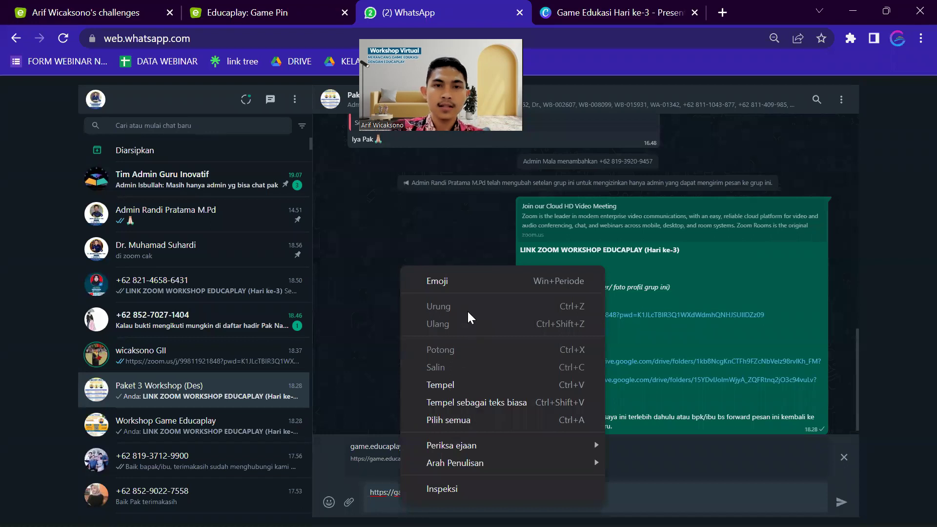
click(453, 386)
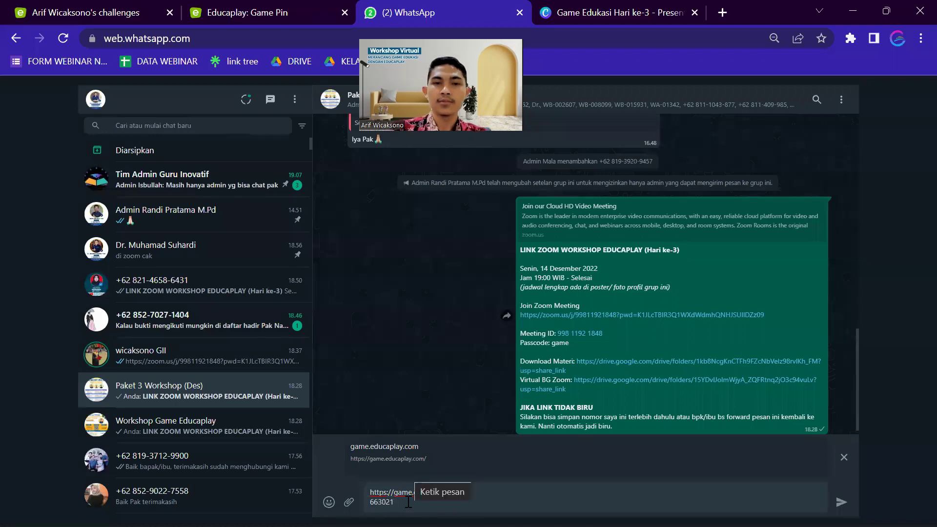
key(Return)
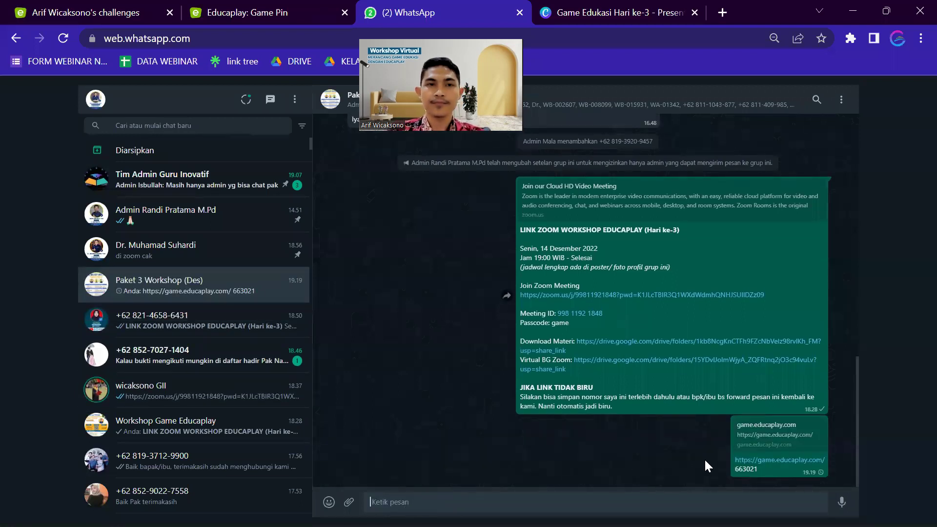
Step: Copy the sent address and Game Pin, and send them to the Workshop Game Educaplay group as well
drag(766, 470, 728, 460)
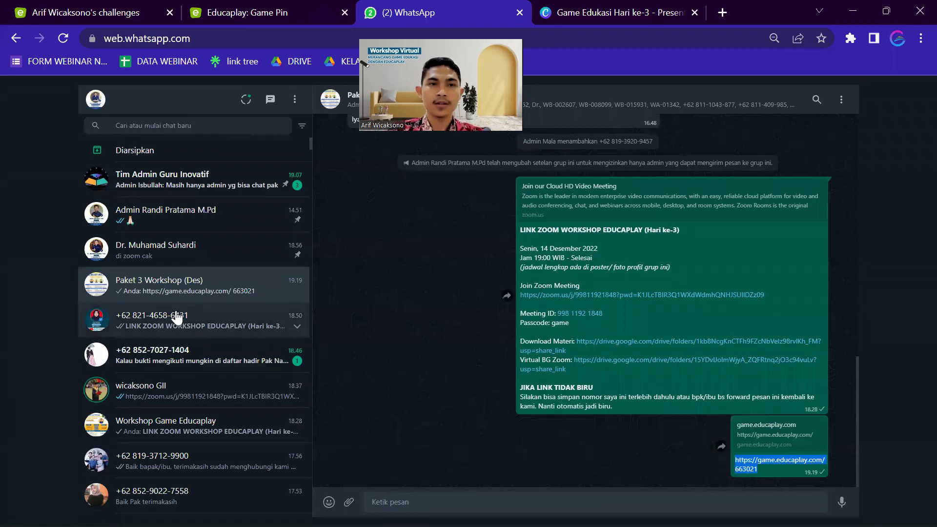
click(183, 356)
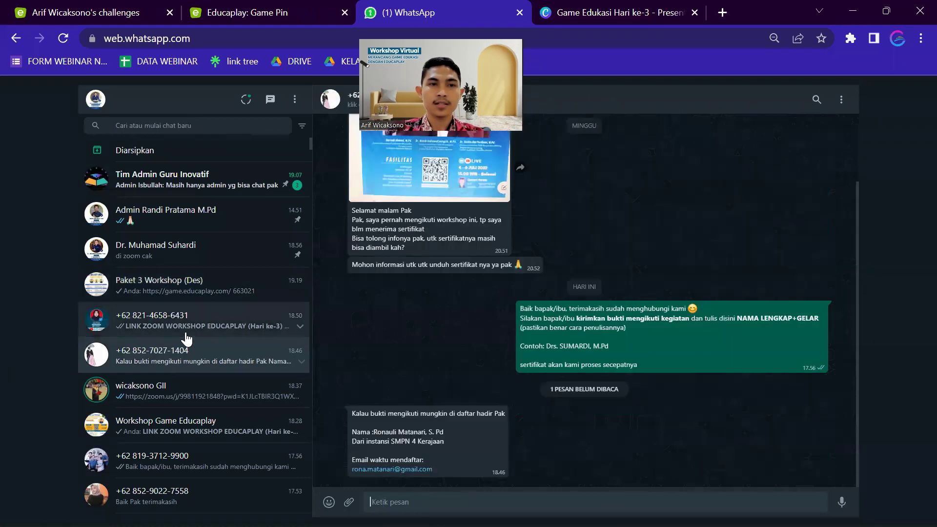
click(181, 384)
click(249, 424)
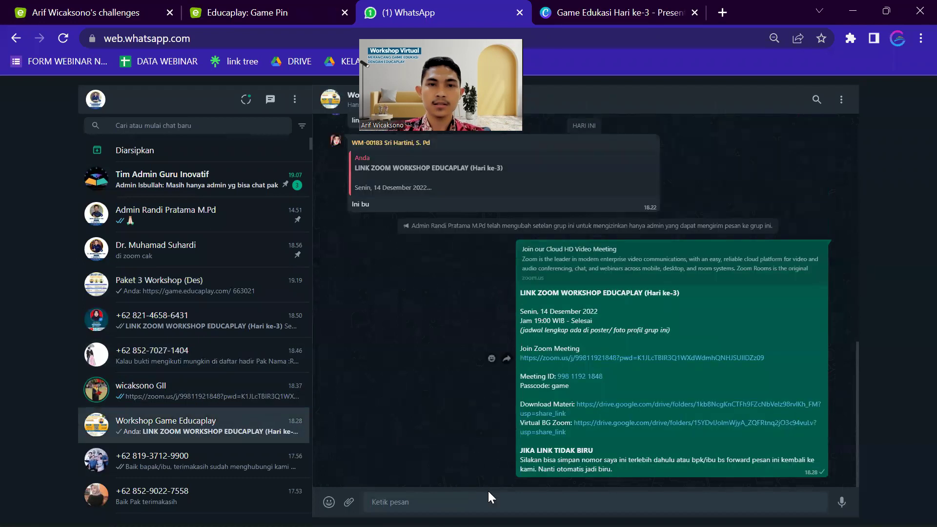
key(ctrl+v)
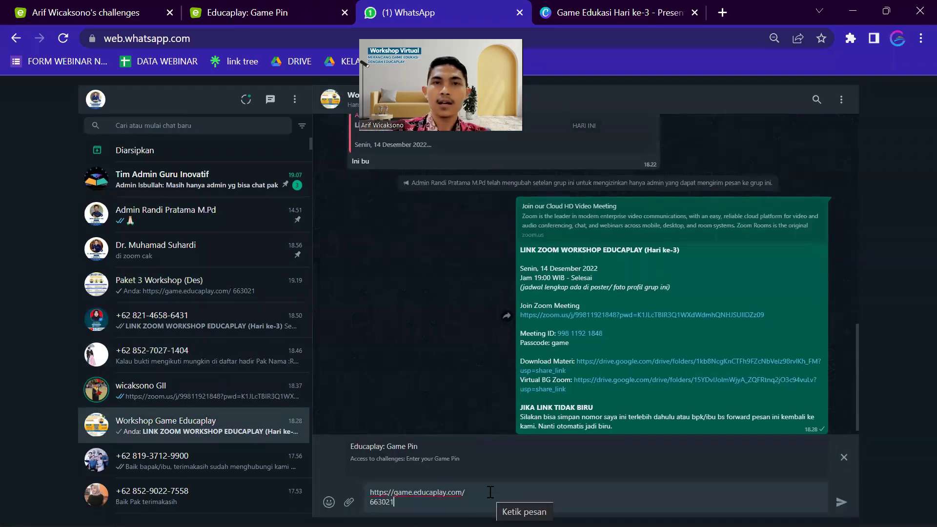
key(Return)
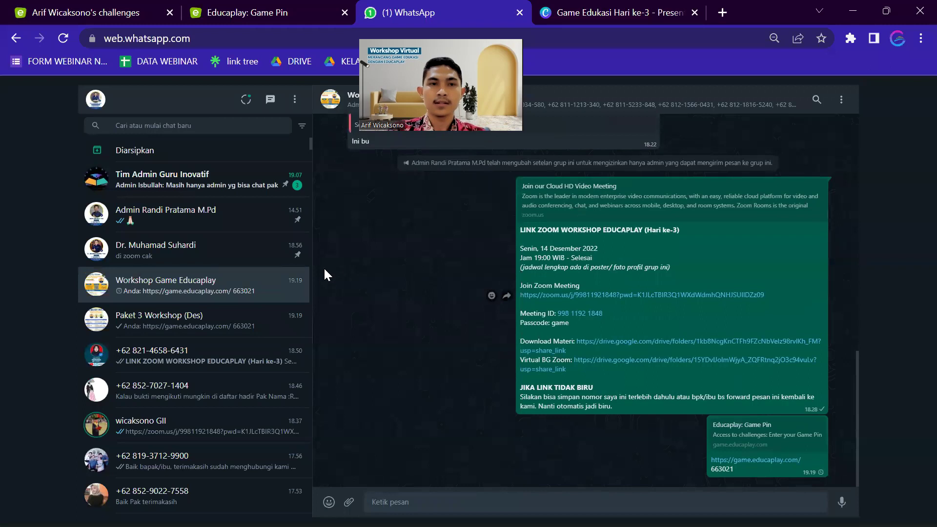
Step: Close the Game Pin entry page and go back to the My challenge card on the Educaplay challenges page
click(278, 12)
click(112, 9)
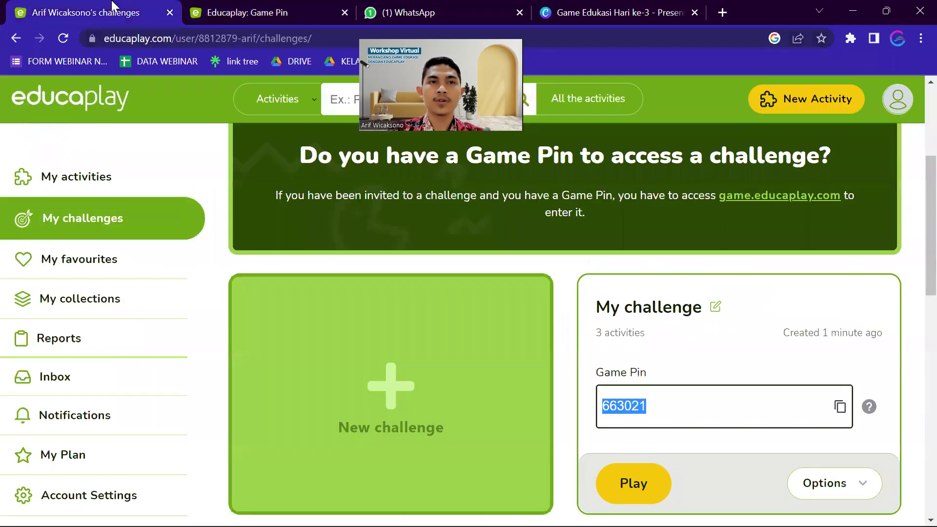
click(345, 13)
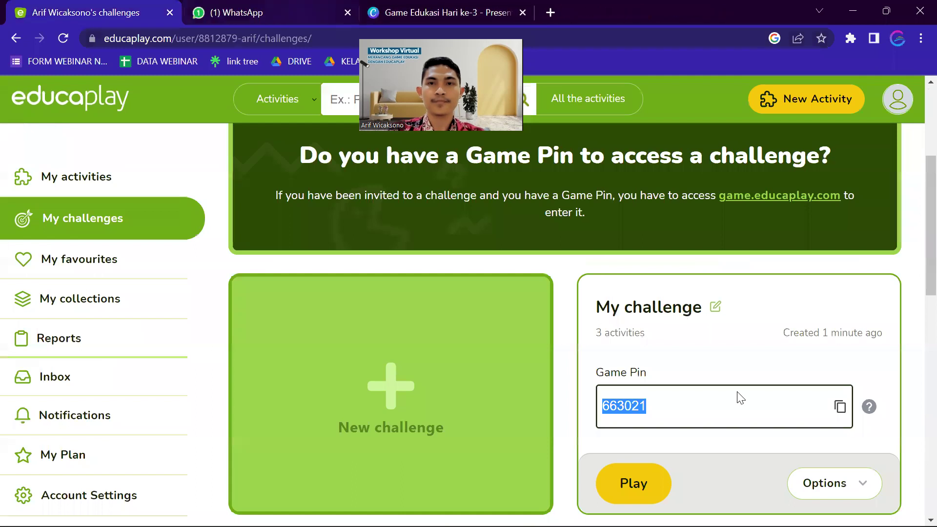
scroll(732, 391, down, 3)
scroll(748, 355, up, 5)
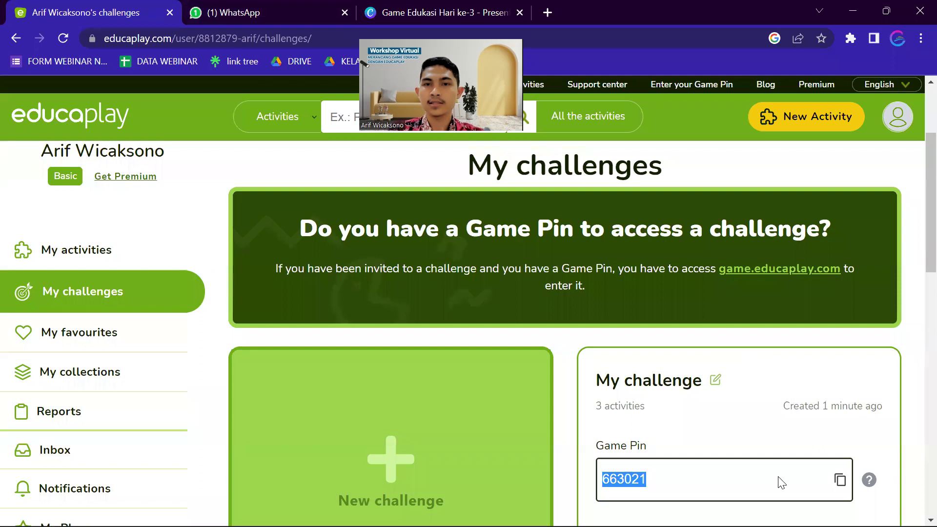
scroll(761, 468, down, 3)
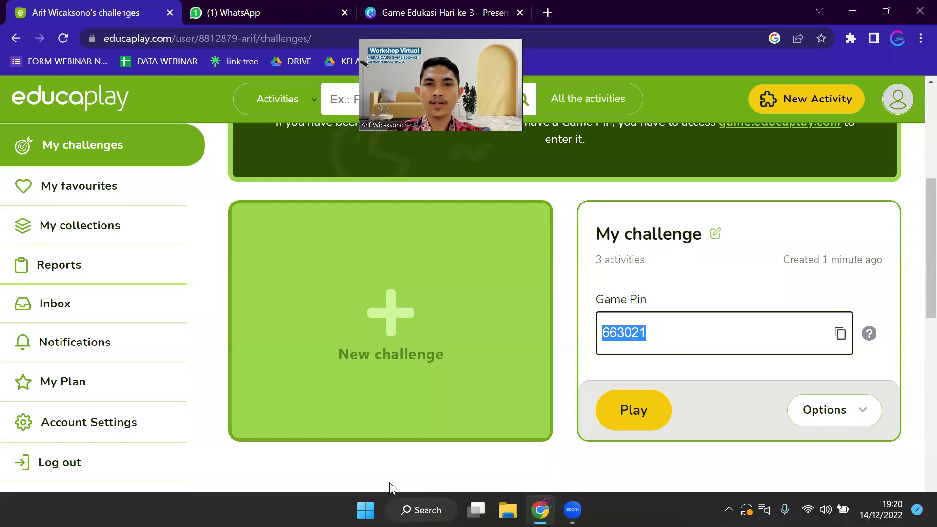
Step: Open a Chrome window with the BelajardiRumah profile and a new blank tab
click(365, 510)
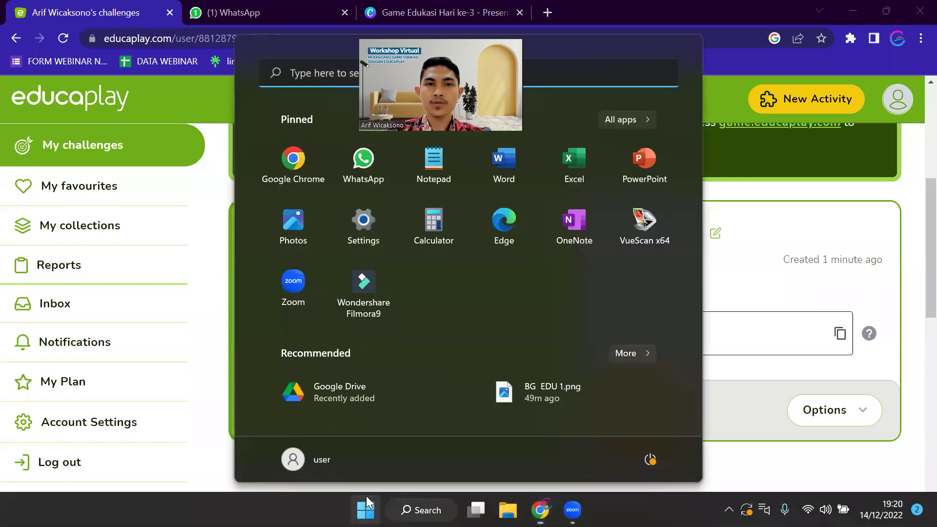
click(294, 161)
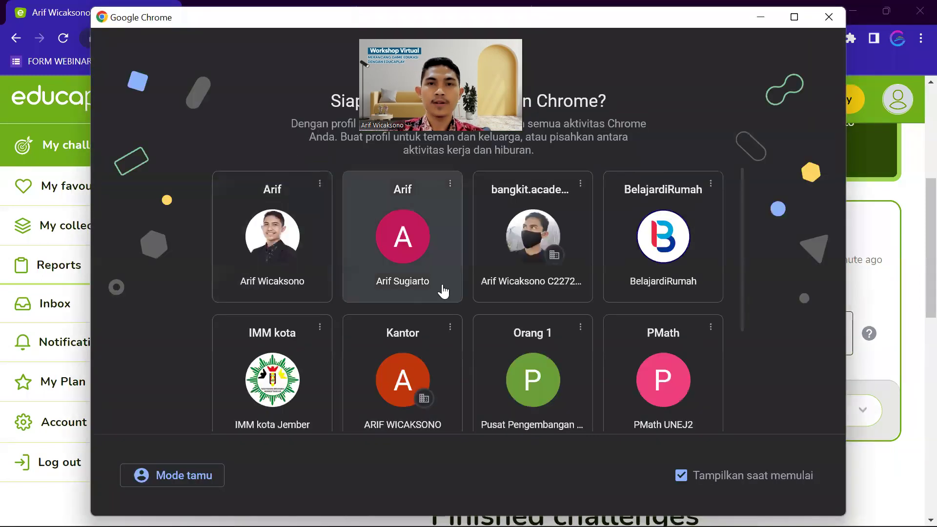
scroll(536, 244, down, 2)
click(629, 209)
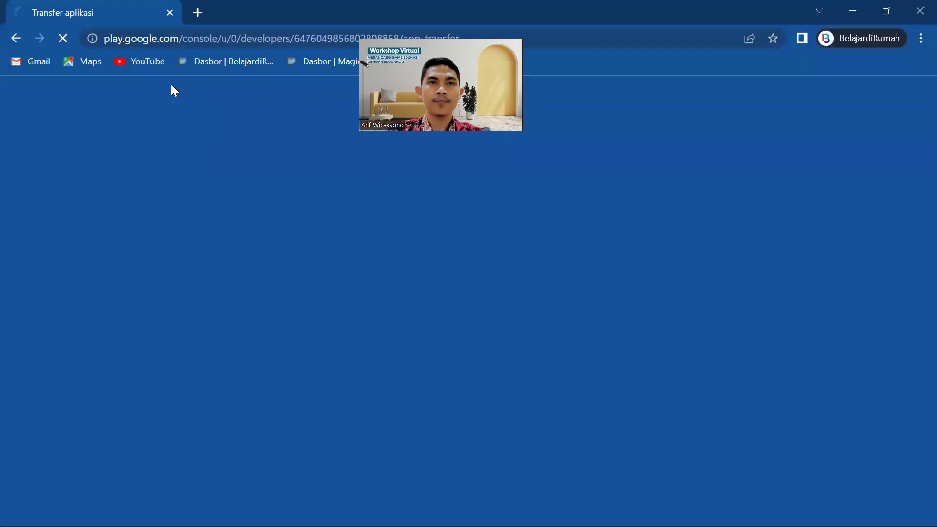
key(ctrl+t)
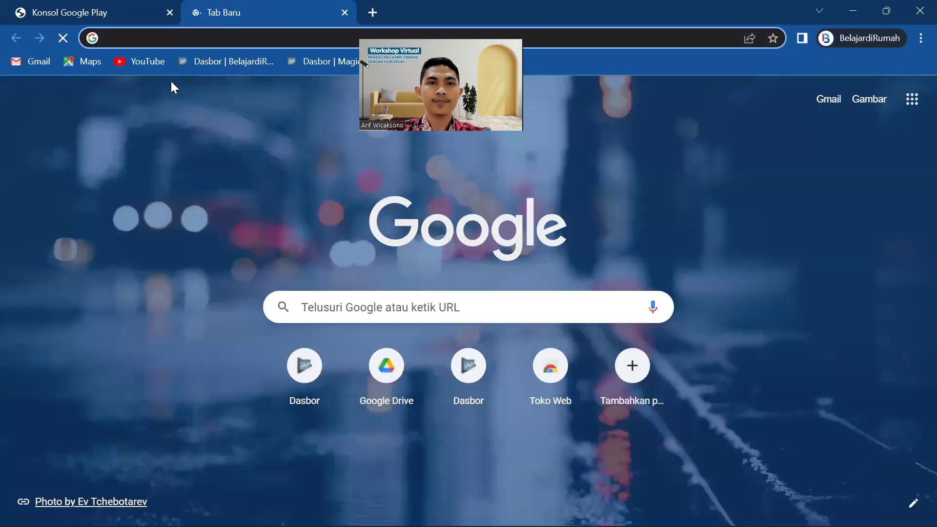
Step: Open the challenge at game.educaplay.com followed by its Game Pin, and accept the site's cookies
text(https://game.educaplay.com/663021)
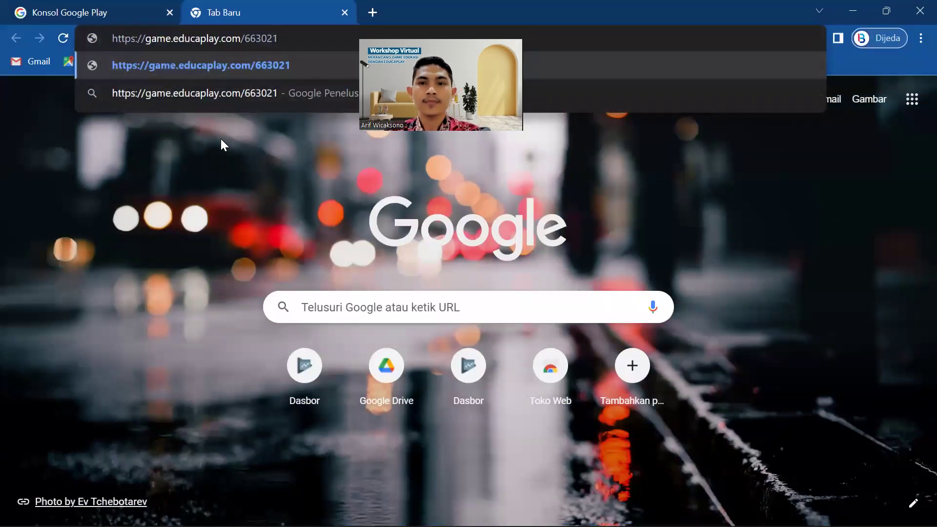
key(Return)
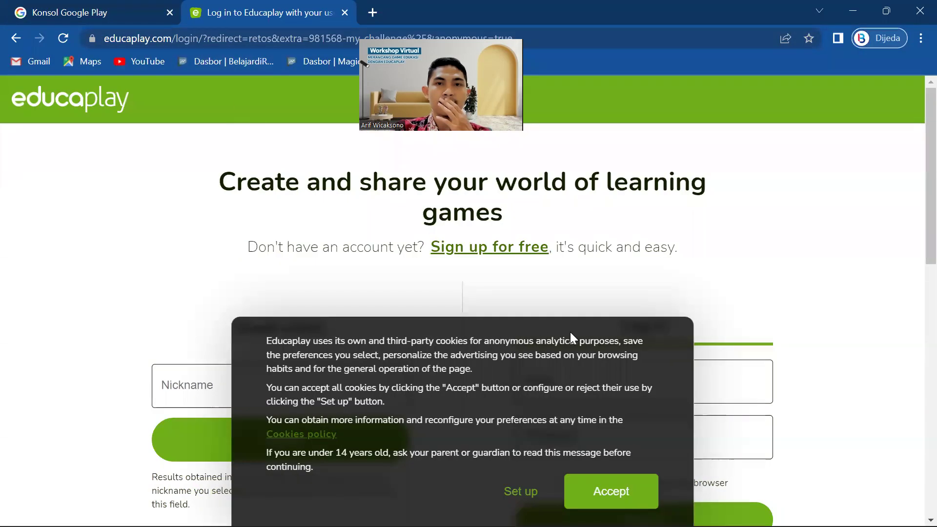
click(520, 492)
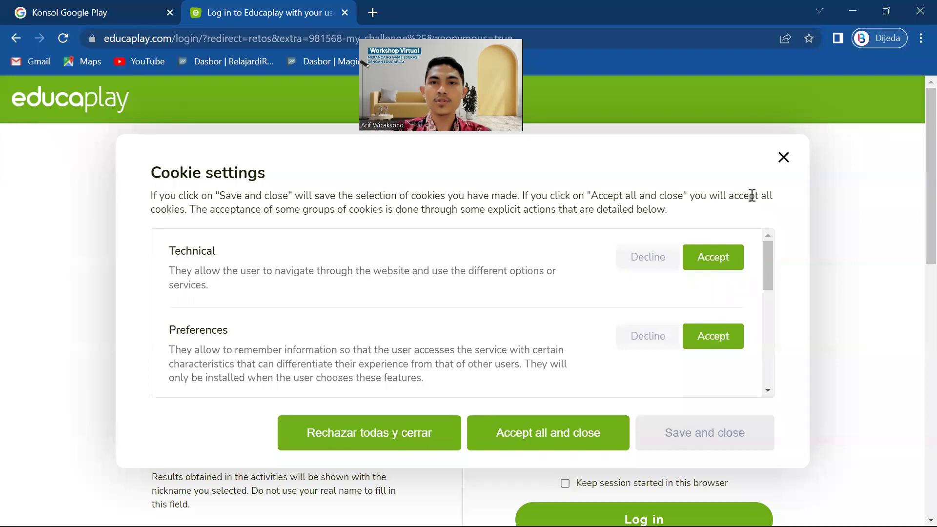
click(783, 157)
click(599, 490)
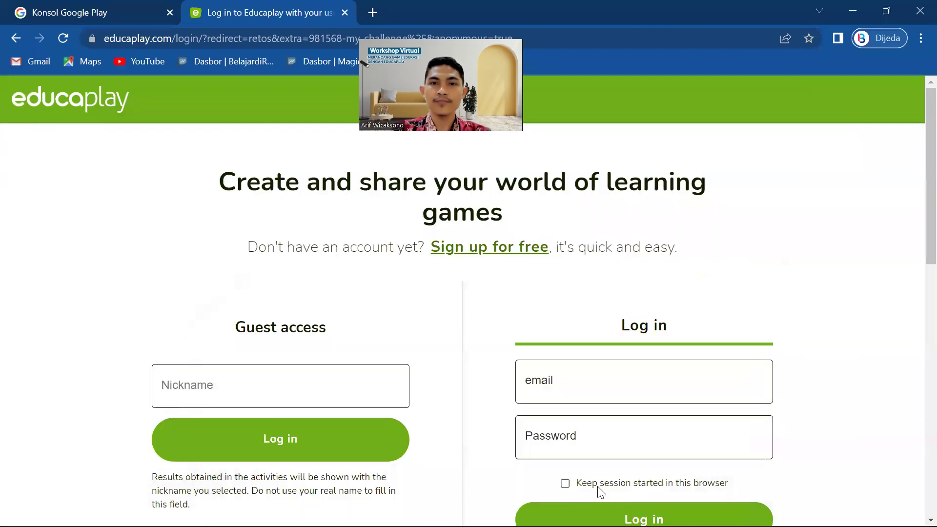
Step: Join the challenge through guest access with the participant's nickname
scroll(440, 318, down, 2)
scroll(440, 317, up, 2)
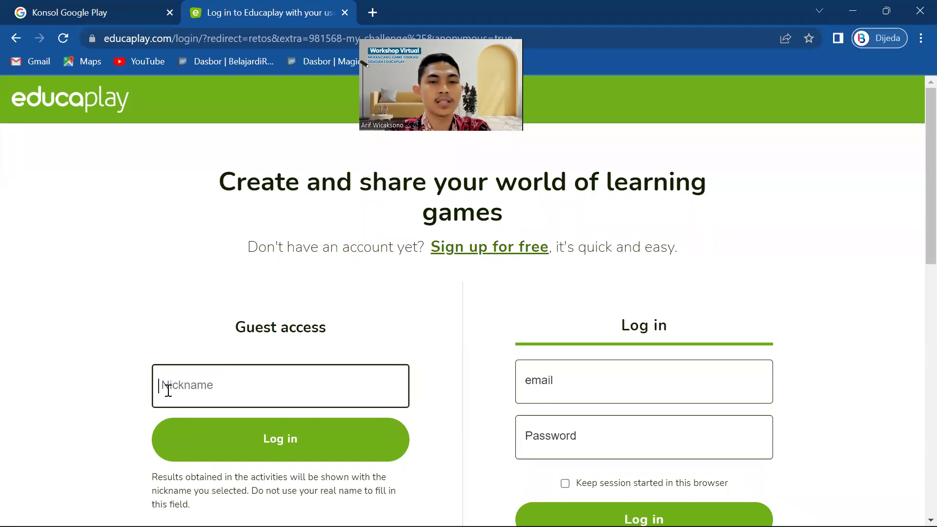
text(Wicak)
click(262, 445)
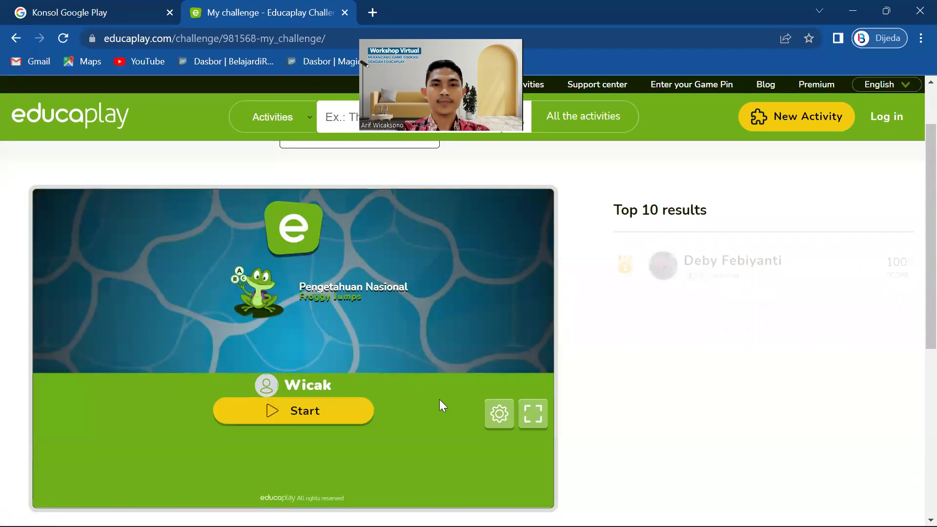
Step: Start the Pengetahuan Nasional game in full screen and answer the first two questions with 5 and 7
click(535, 414)
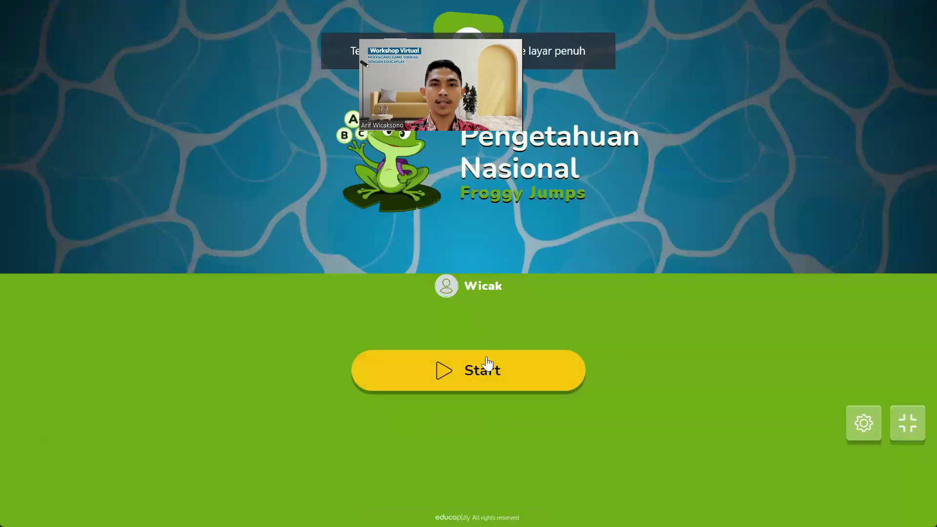
click(468, 375)
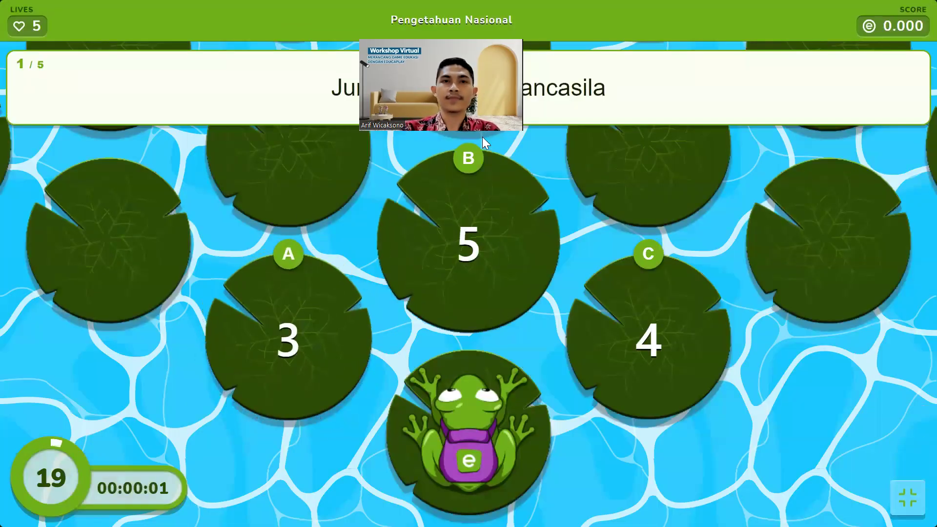
click(494, 265)
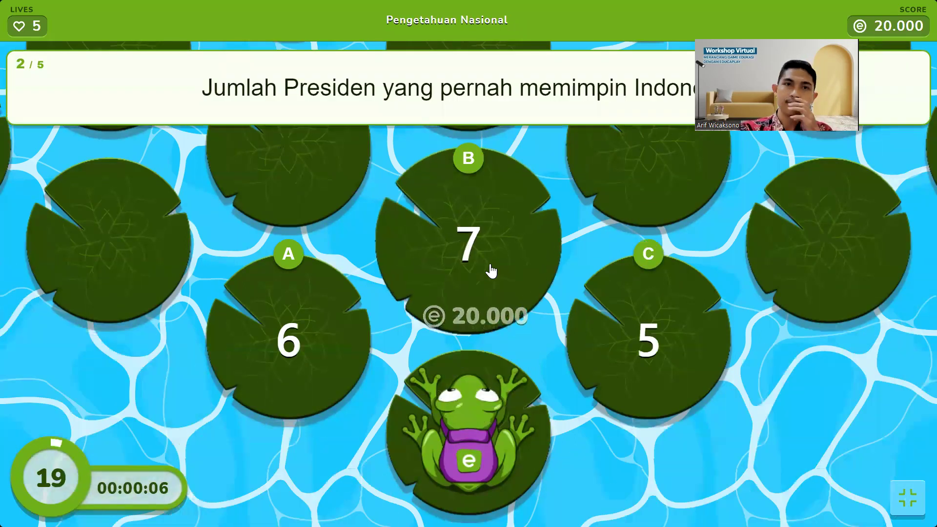
click(499, 257)
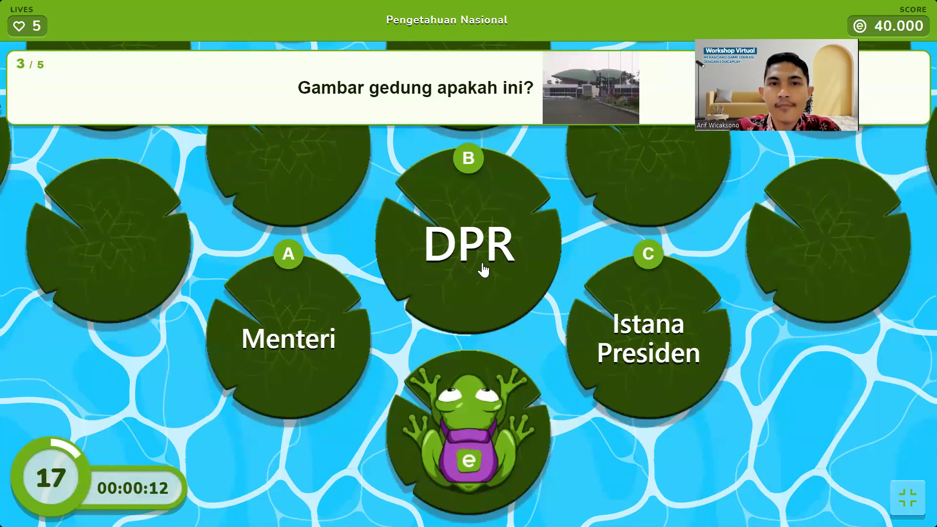
Step: Answer the remaining Pengetahuan Nasional questions, choosing DPR for the building and portrait A for the first president, and rate the game five stars
click(482, 267)
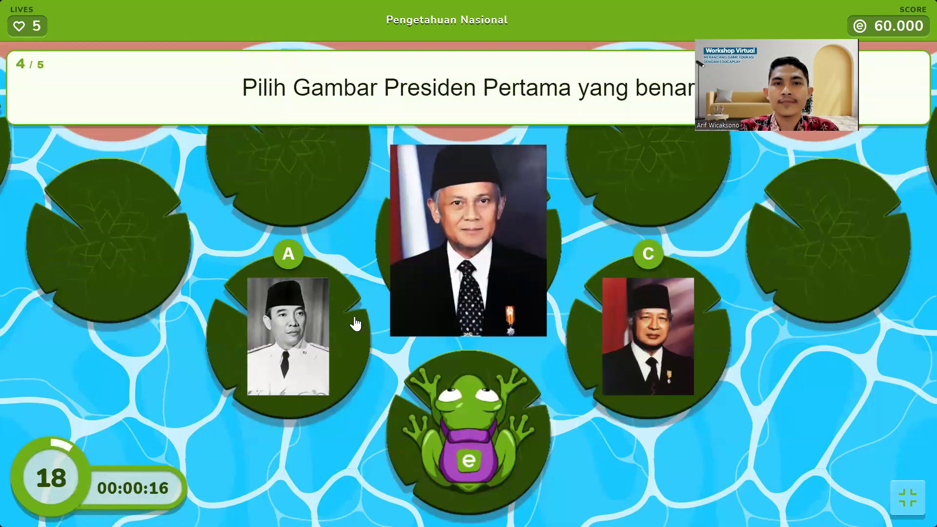
click(287, 331)
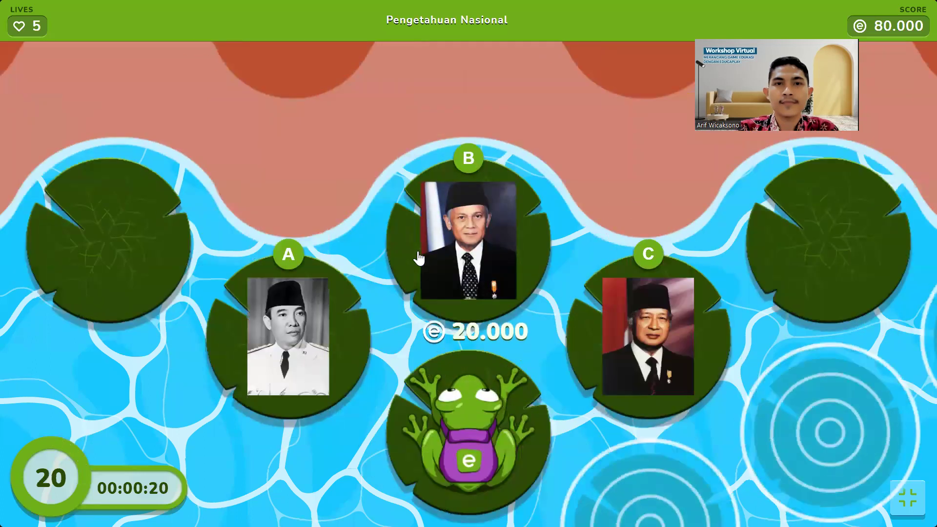
click(580, 338)
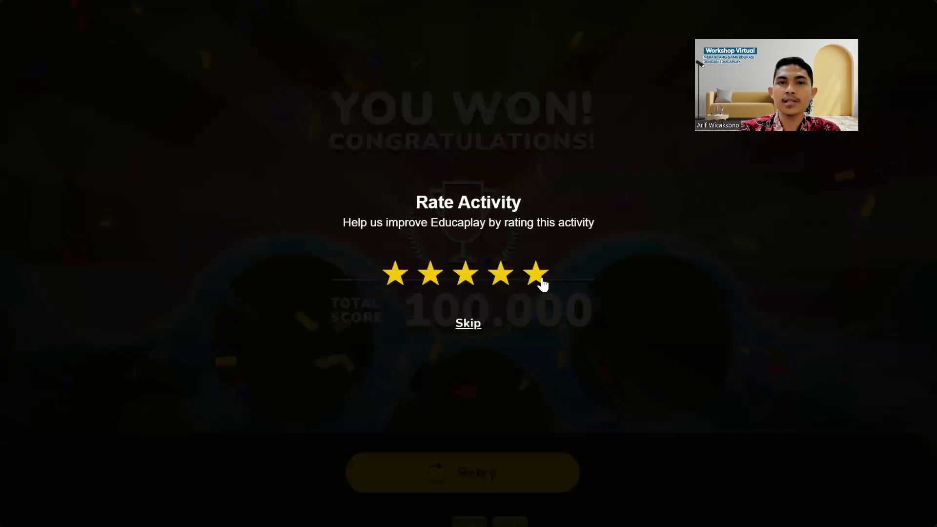
click(536, 274)
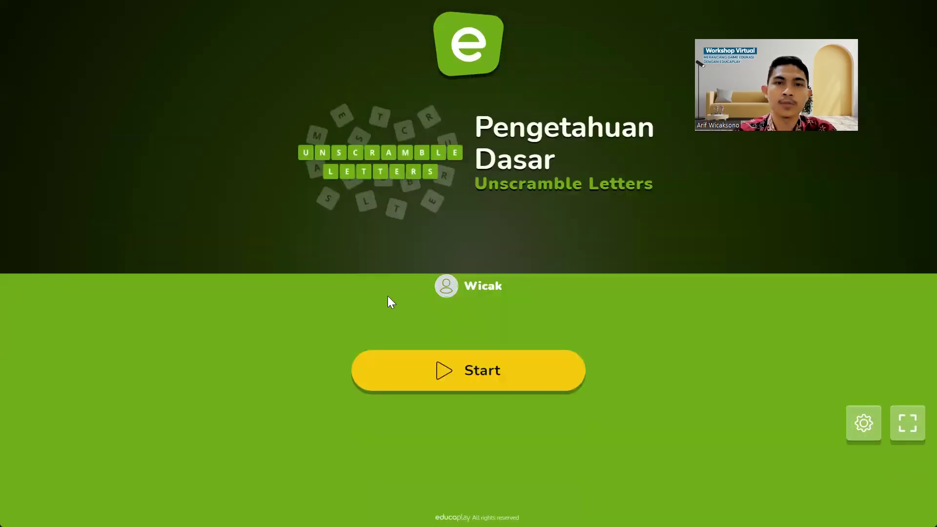
Step: Start the Pengetahuan Dasar game and unscramble the letters into SEMERU for the highest mountain in Jawa Timur
click(445, 370)
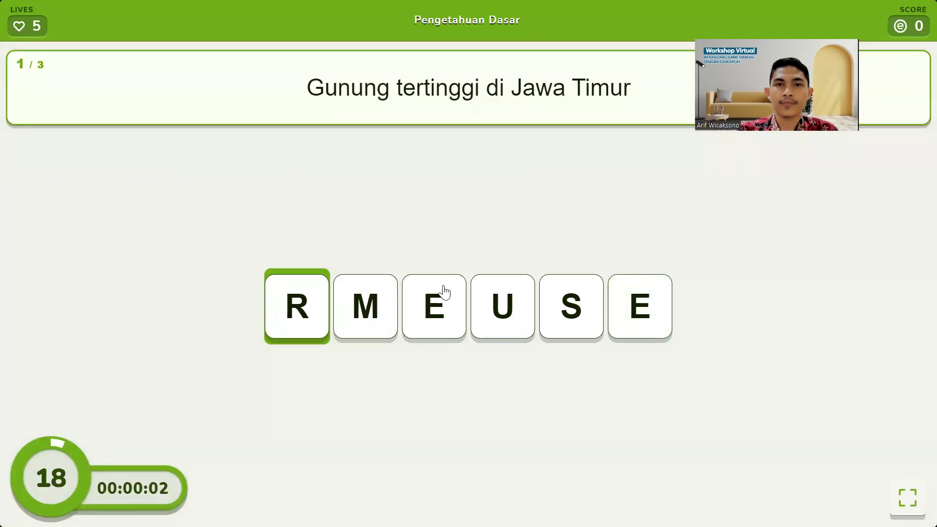
click(572, 310)
click(440, 309)
click(637, 310)
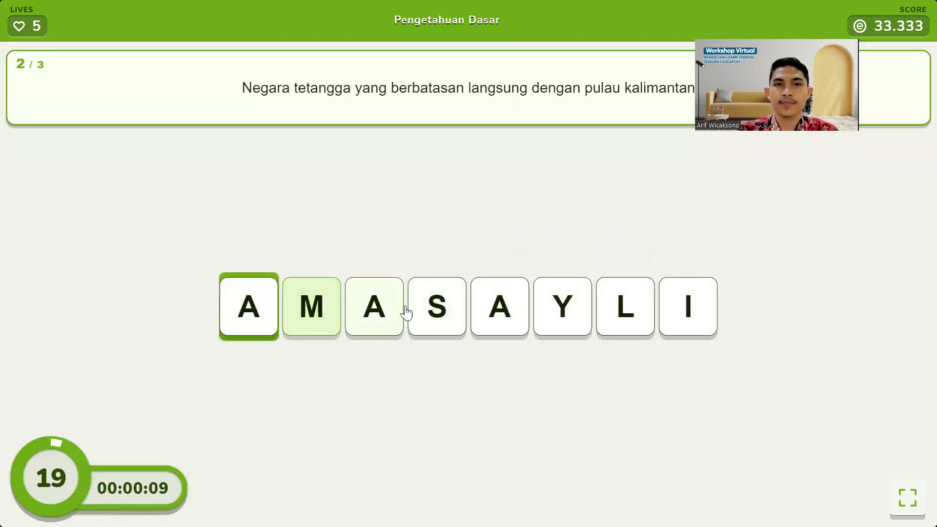
Step: Unscramble the letters of the second question into MALAYSIA as the country bordering Kalimantan
click(327, 309)
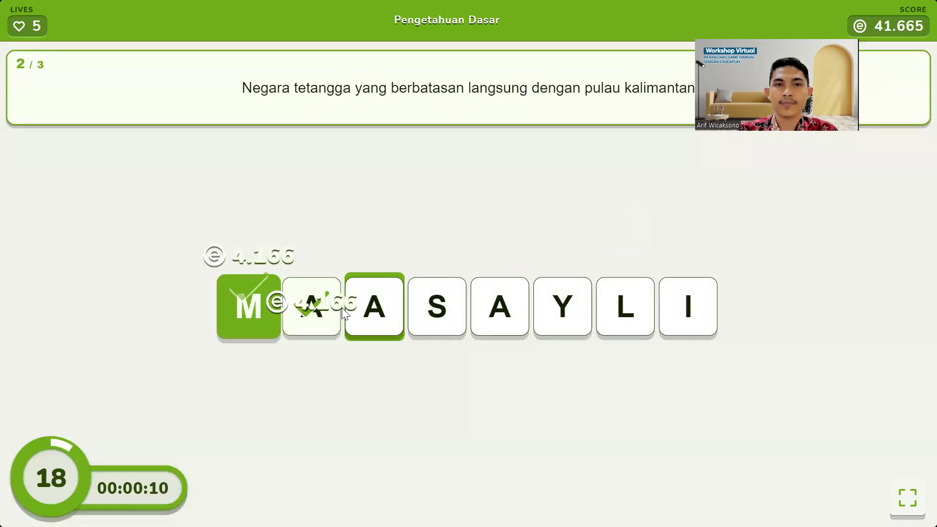
click(622, 308)
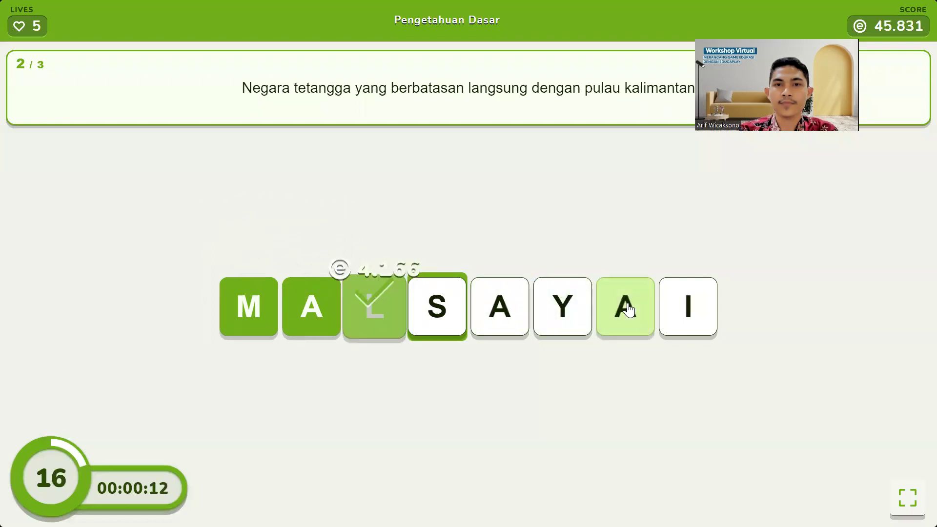
click(523, 309)
click(555, 310)
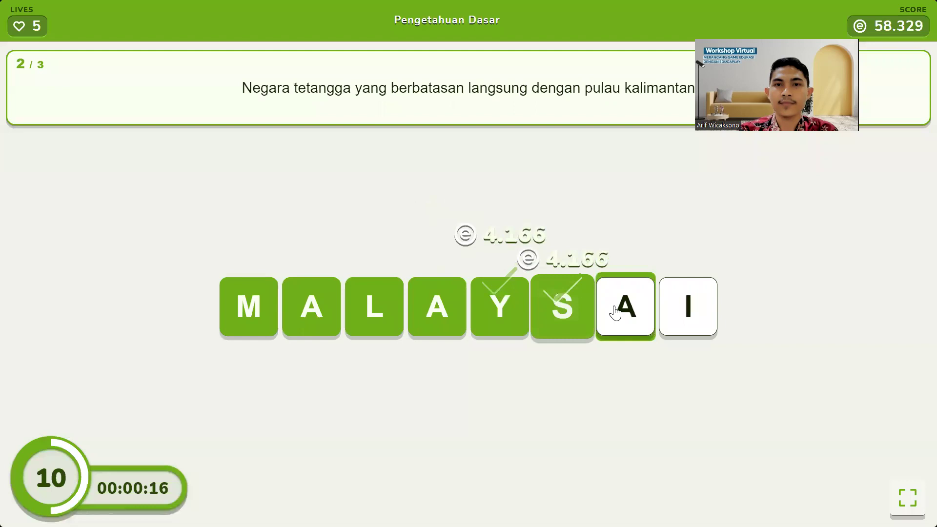
click(669, 313)
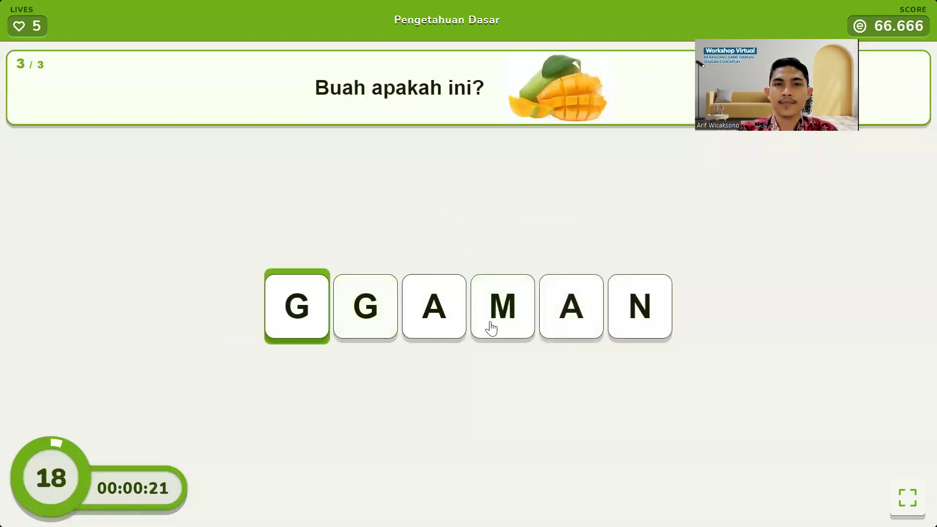
Step: Unscramble the letters of the fruit question into MANGGA and rate the Pengetahuan Dasar game five stars
click(506, 321)
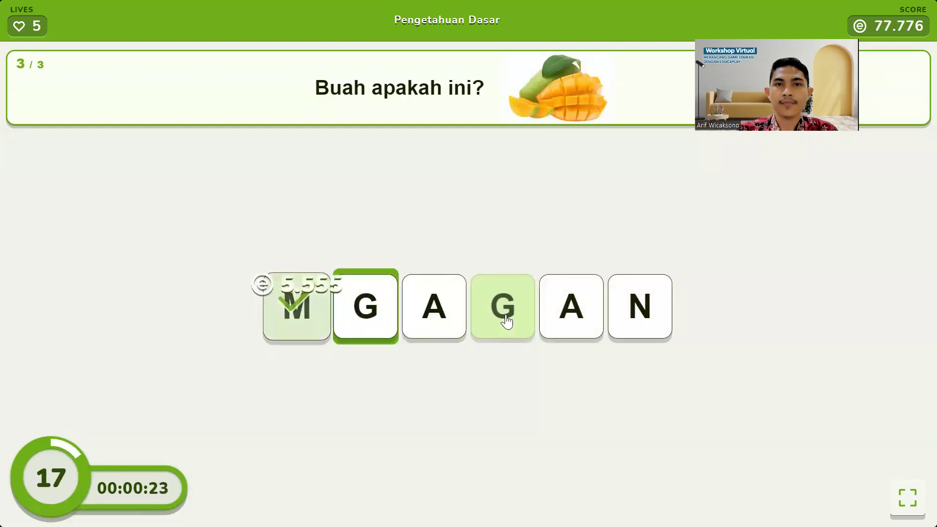
click(446, 320)
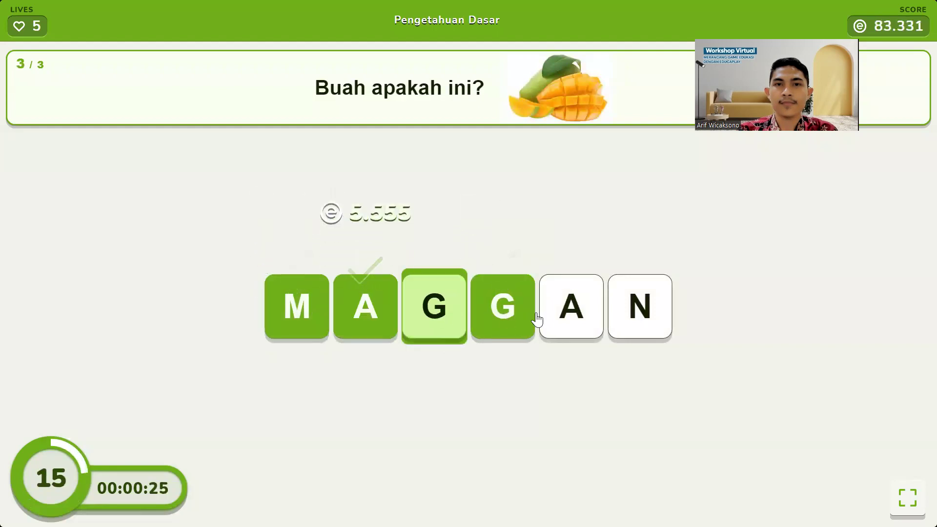
click(653, 314)
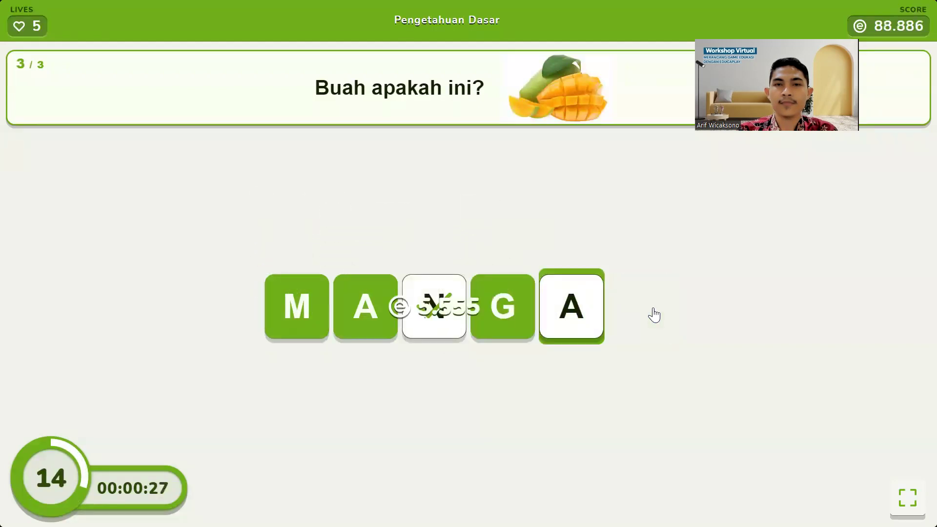
click(644, 315)
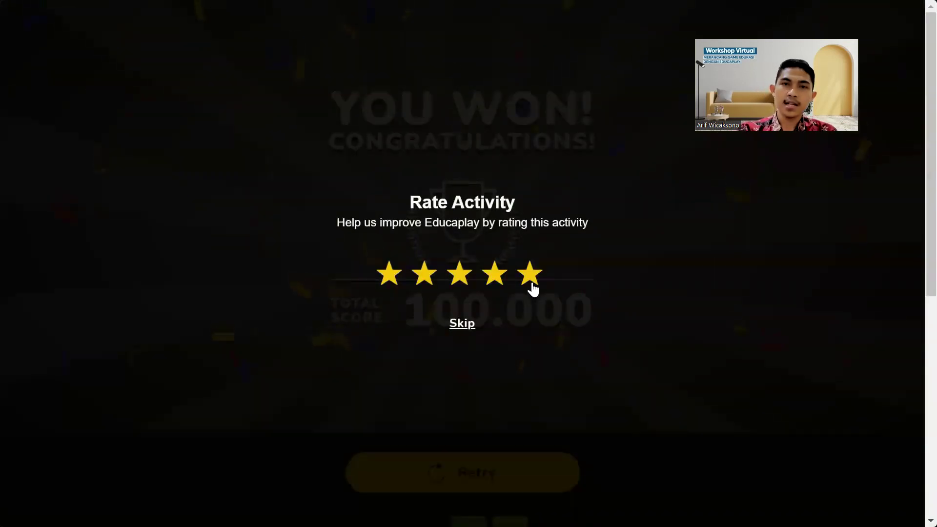
click(530, 278)
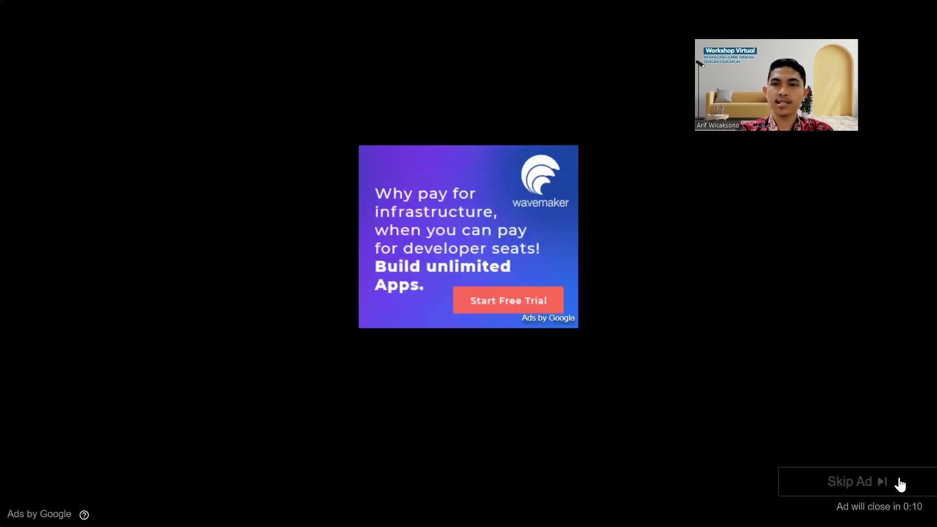
Step: Skip the advertisement, start the Pendidikan Kewarganegaraan Indonesia game, and arrange the first answer as "Ketuhanan yang maha esa"
click(861, 483)
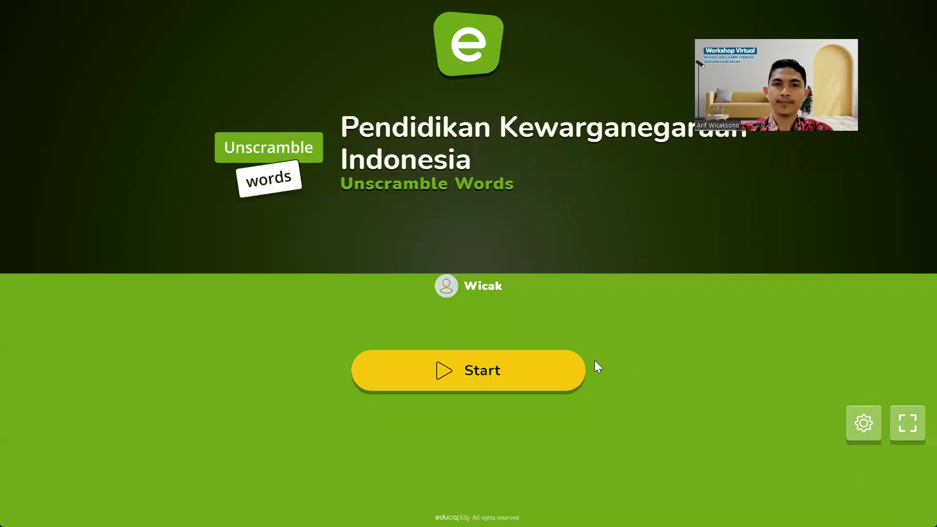
click(470, 374)
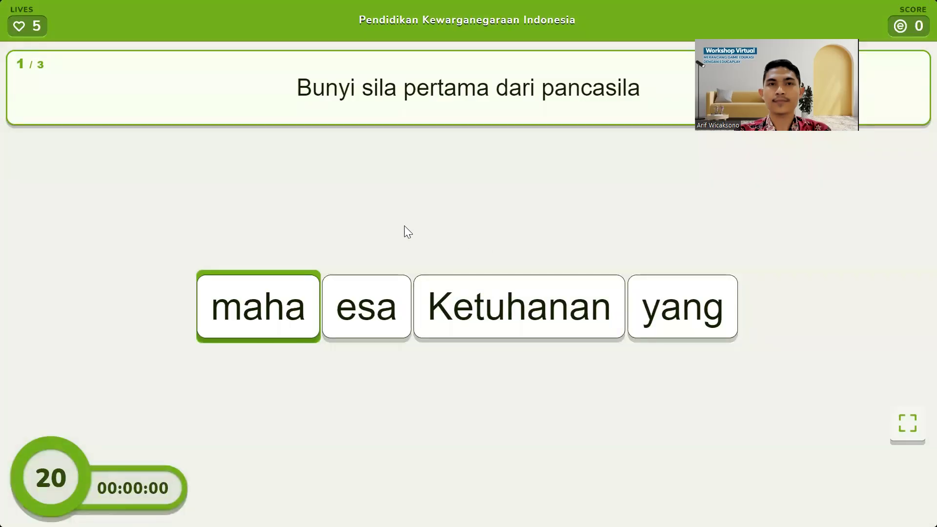
click(502, 304)
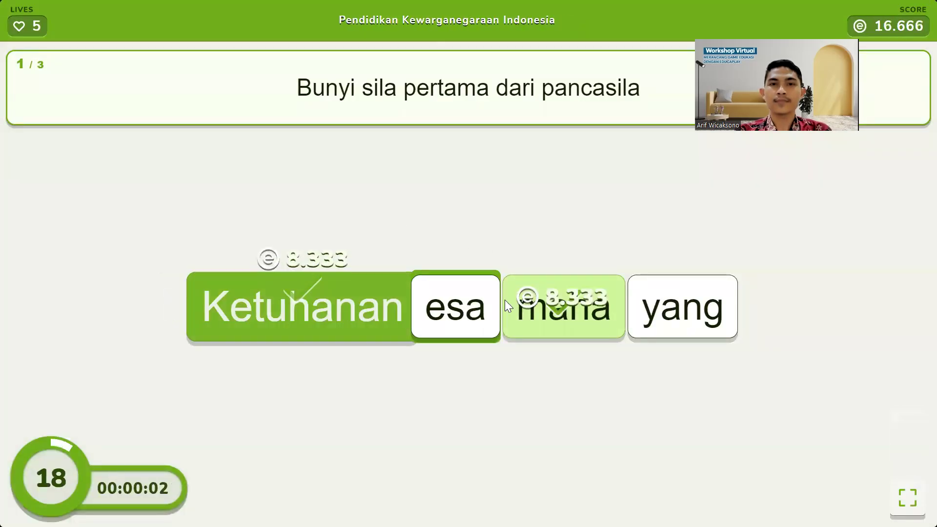
click(678, 307)
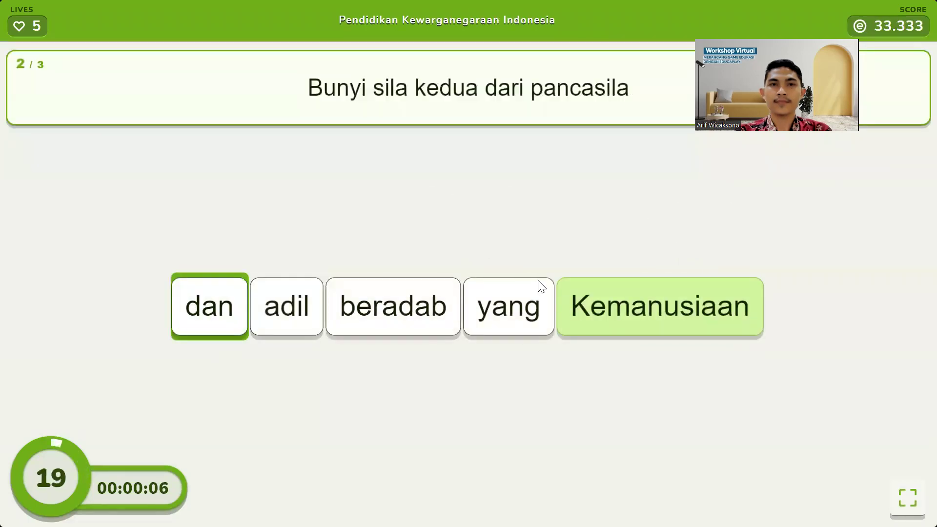
Step: Arrange the words for the second sila of Pancasila as "Kemanusiaan yang adil dan beradab"
click(610, 306)
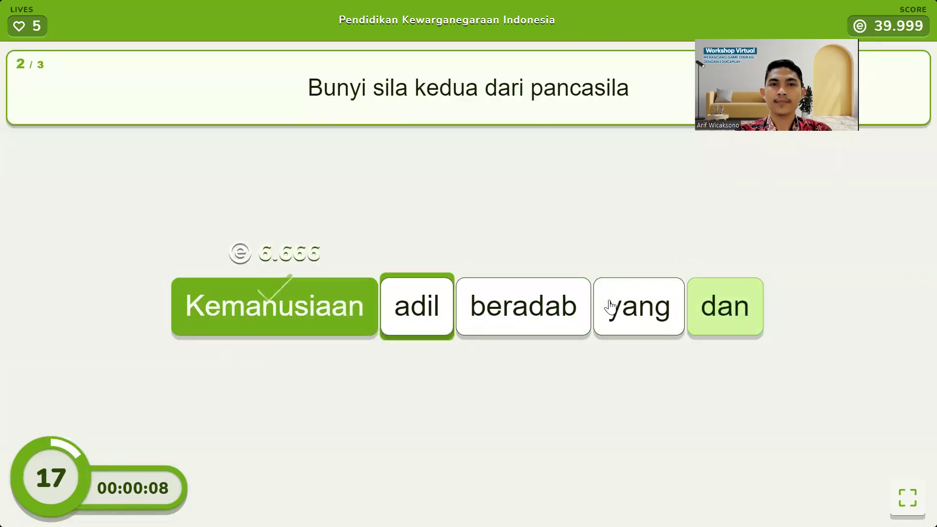
click(633, 308)
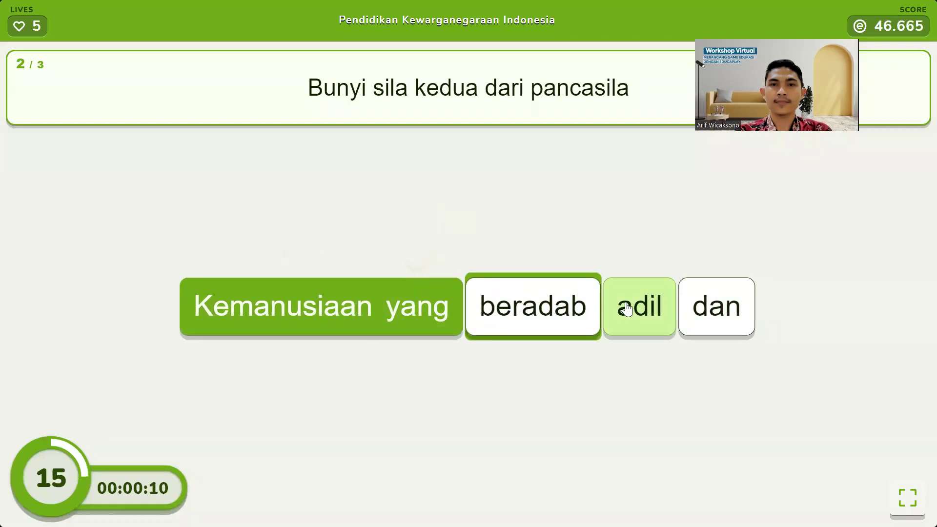
click(622, 309)
click(701, 306)
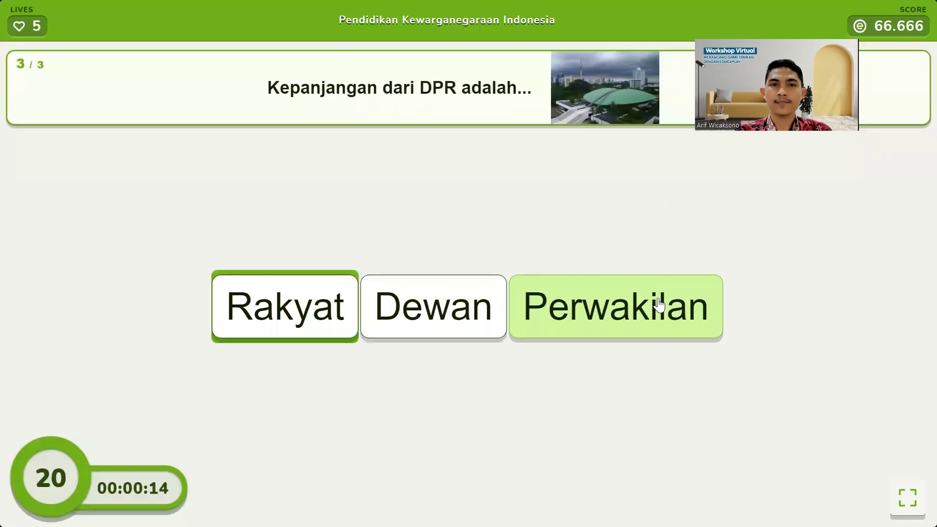
Step: Arrange the DPR expansion as "Dewan Perwakilan Rakyat" and rate the Pendidikan Kewarganegaraan Indonesia game five stars
click(487, 302)
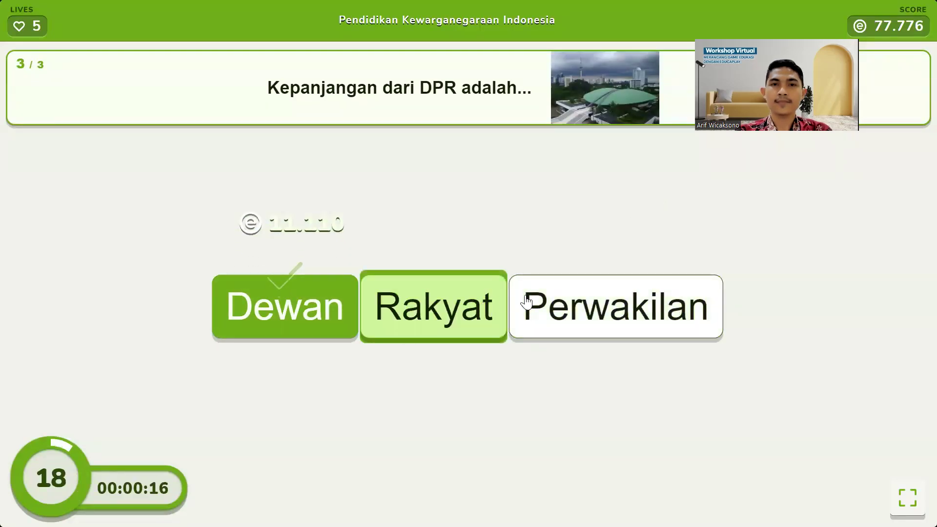
click(578, 303)
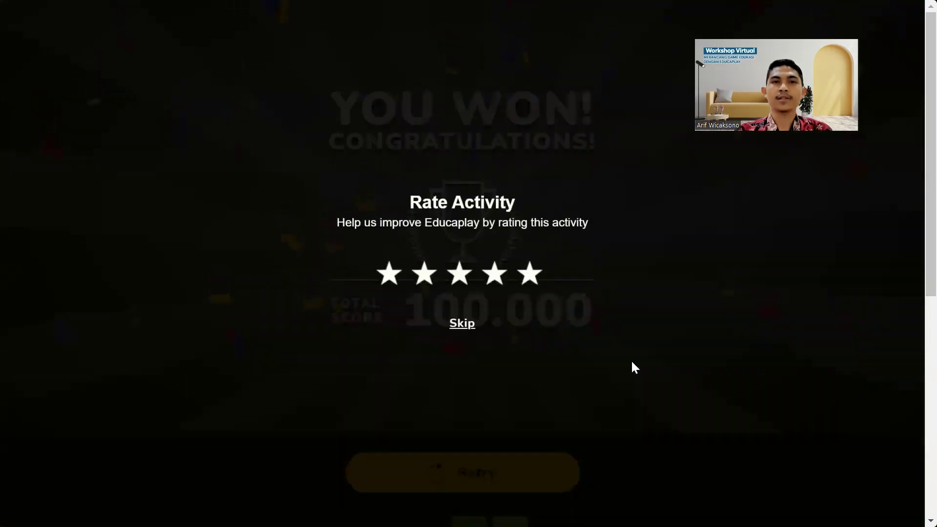
click(529, 271)
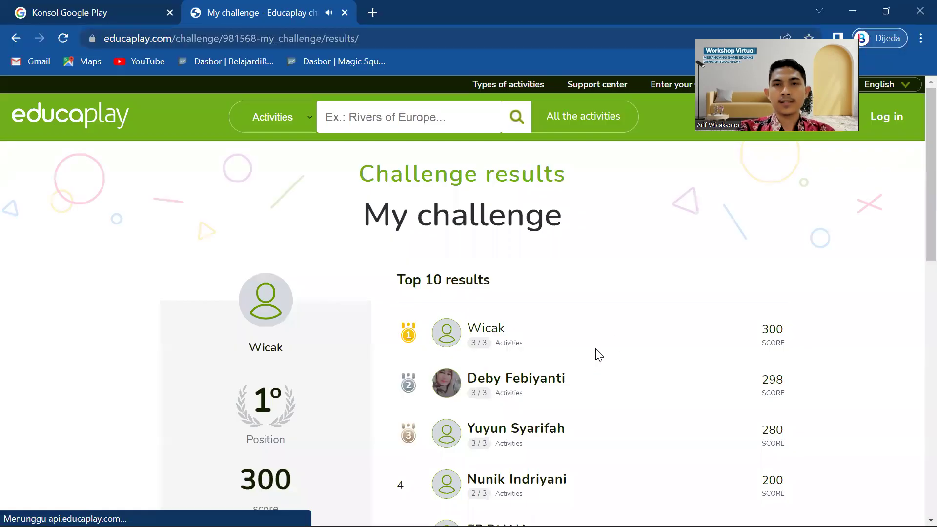
Step: Examine the Top 10 results of the challenge, comparing participants' positions, completed activities and scores
scroll(517, 358, down, 2)
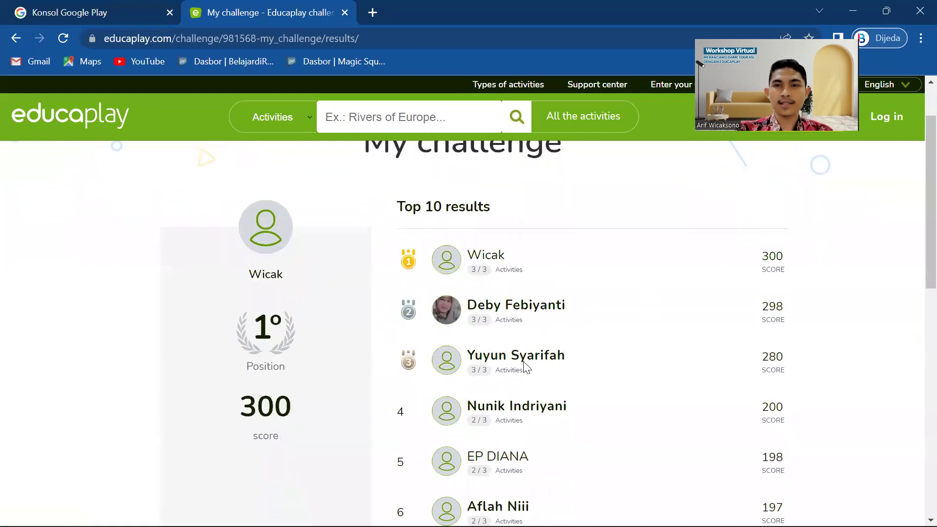
scroll(554, 341, down, 3)
scroll(581, 355, up, 3)
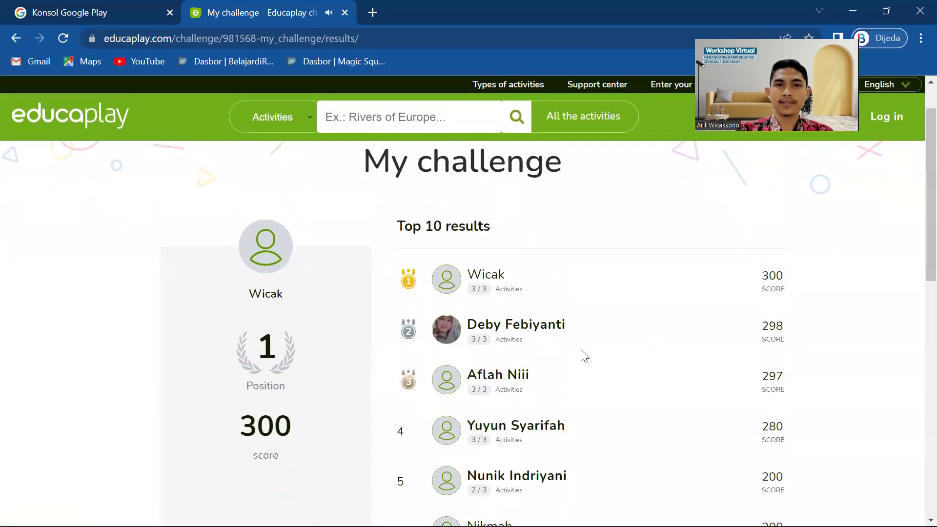
scroll(561, 376, down, 3)
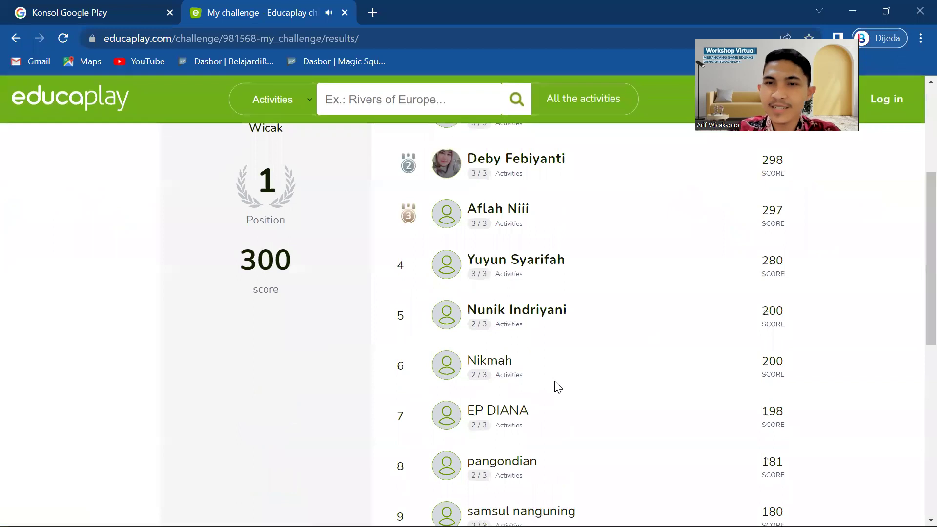
scroll(556, 384, up, 3)
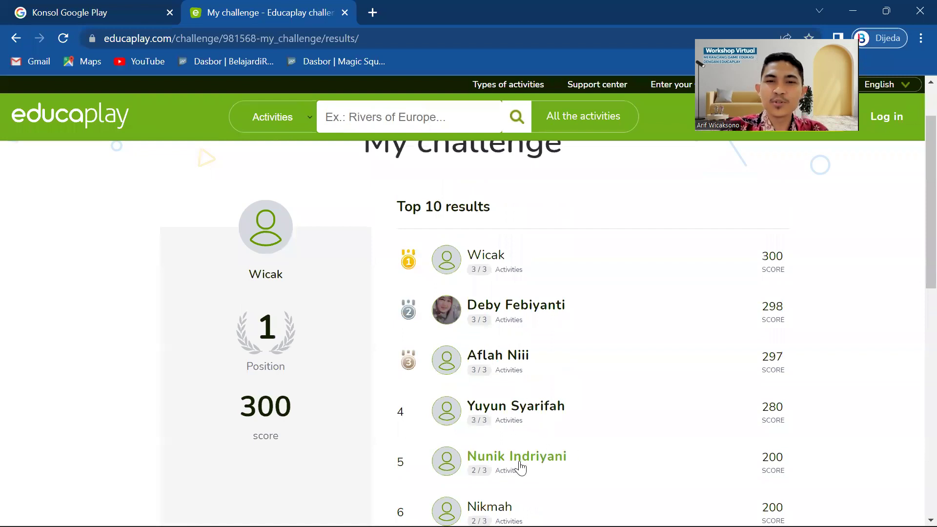
scroll(507, 451, down, 1)
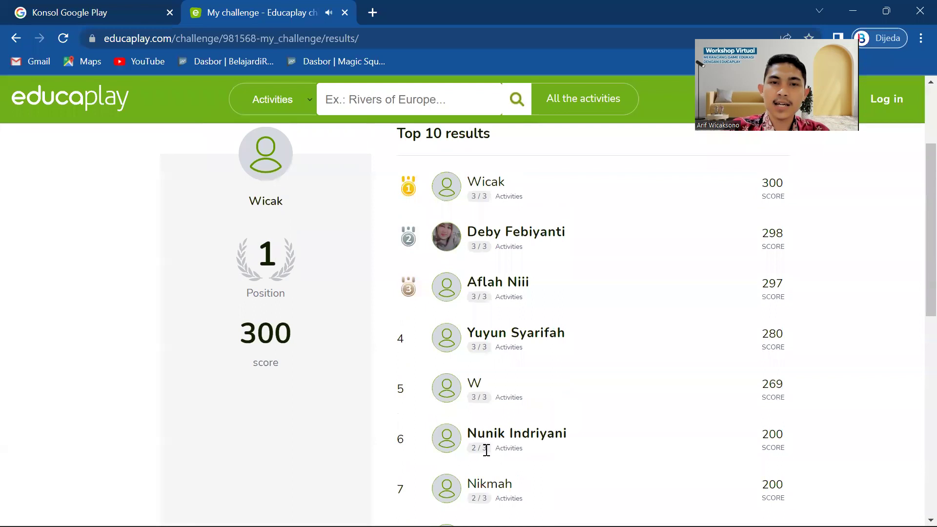
scroll(478, 447, down, 1)
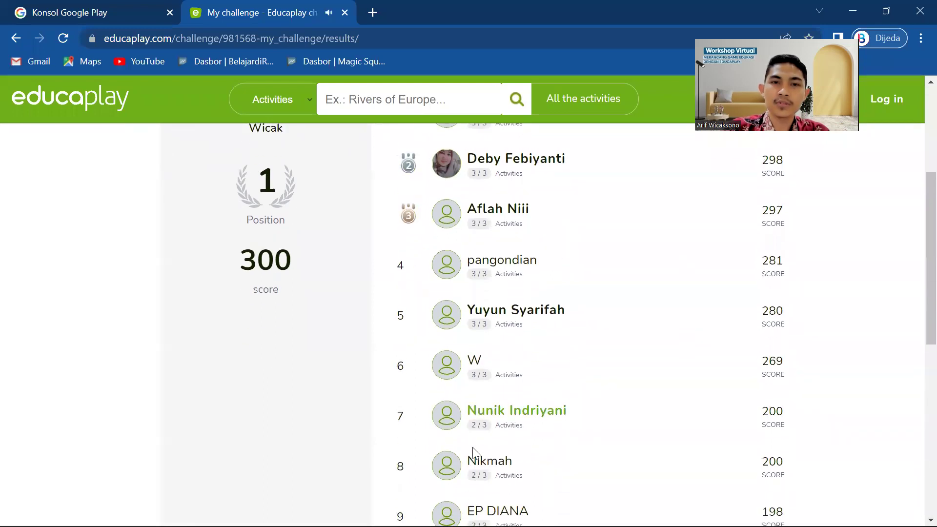
scroll(503, 439, down, 3)
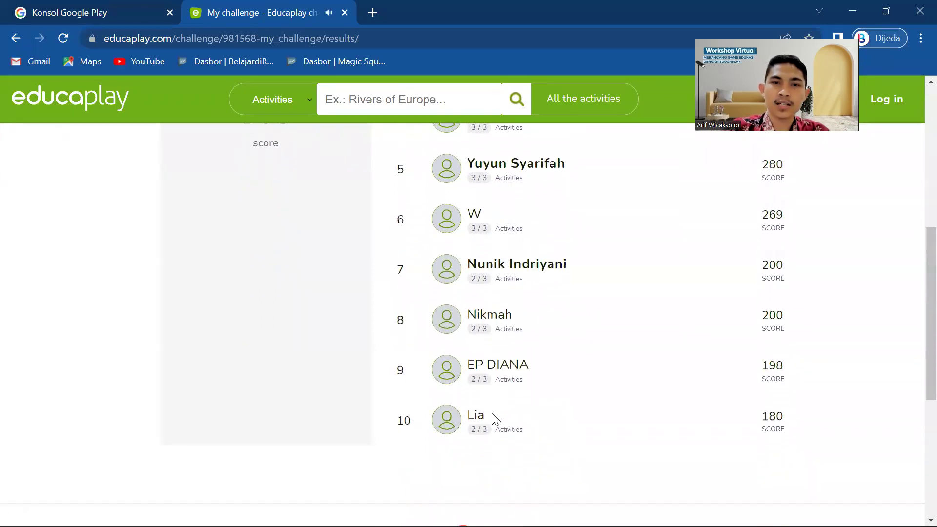
scroll(518, 415, up, 5)
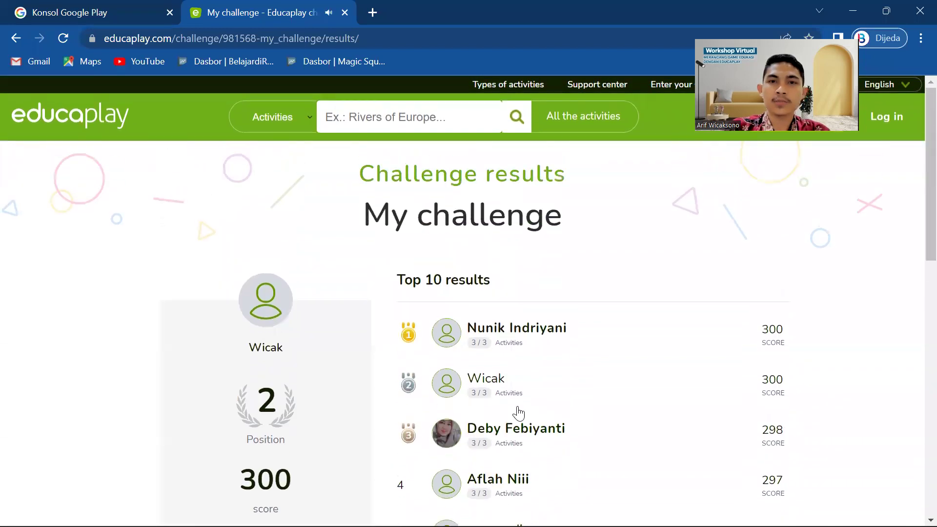
scroll(519, 413, down, 1)
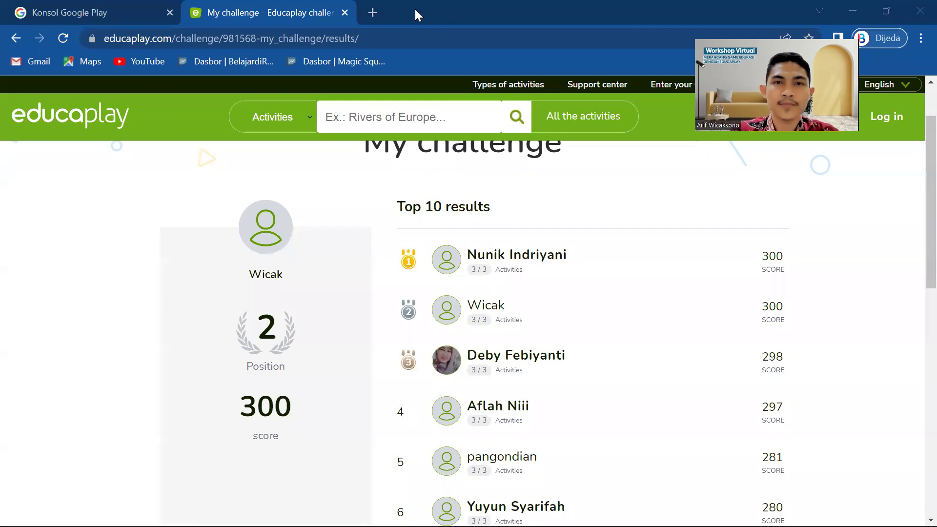
click(301, 105)
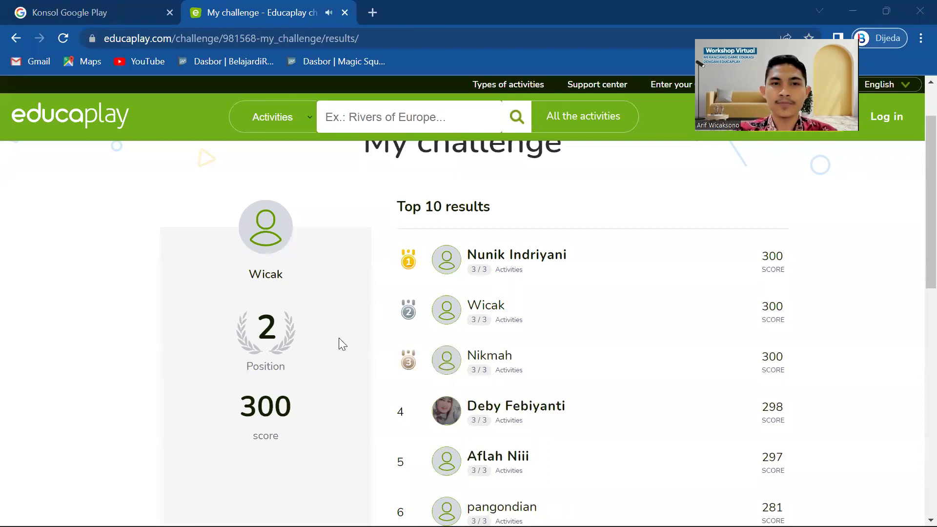
Step: Close the guest browser window with the challenge results and return to the organiser's My challenges page
scroll(338, 338, up, 2)
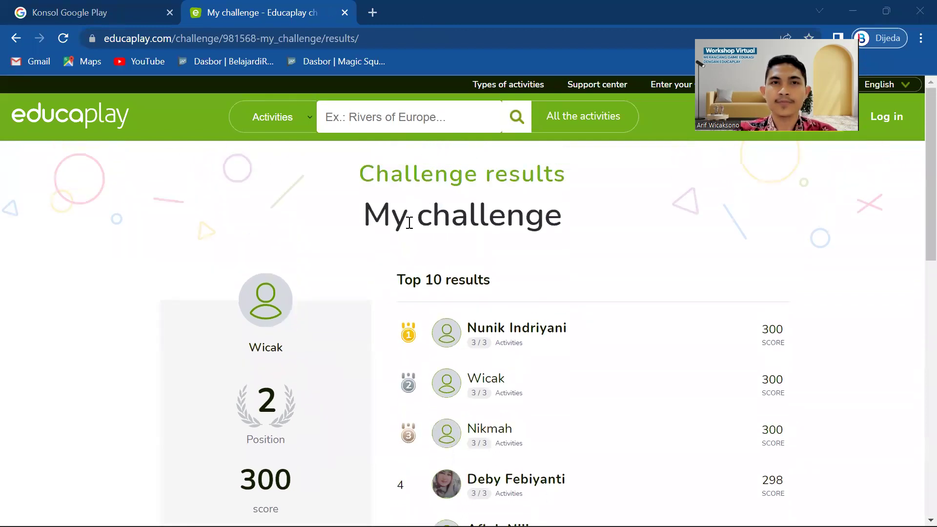
click(917, 7)
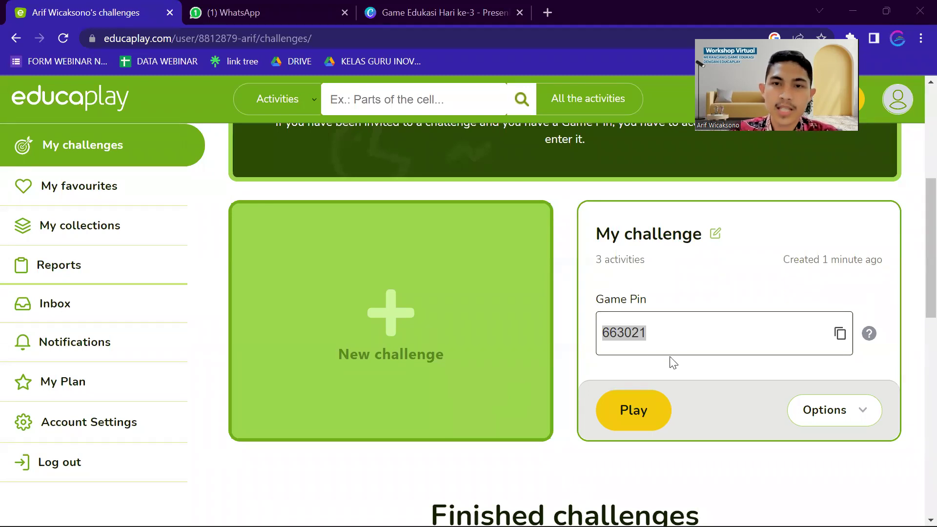
click(721, 374)
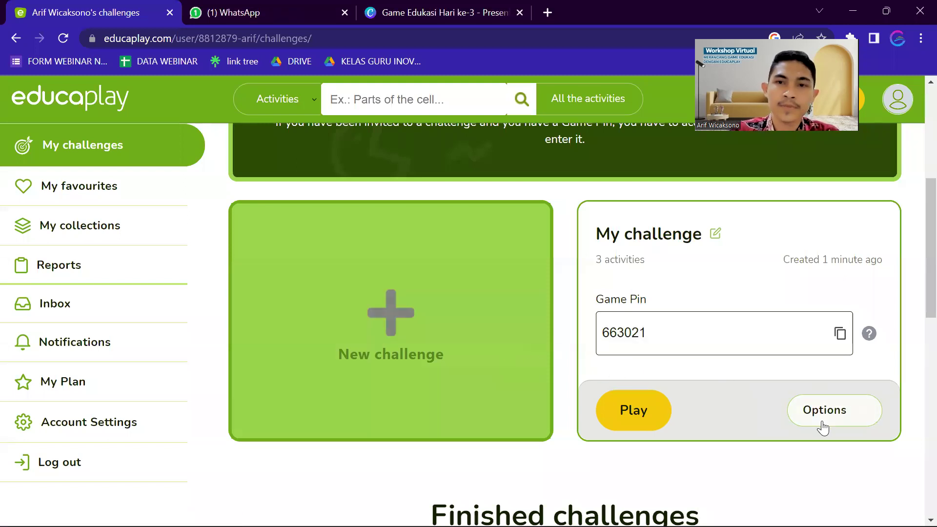
click(845, 419)
scroll(811, 428, down, 3)
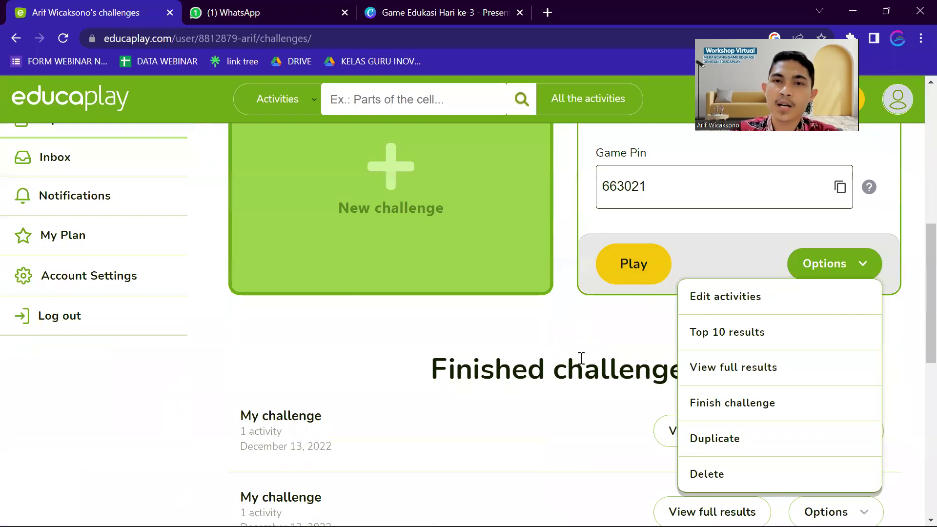
scroll(676, 354, up, 5)
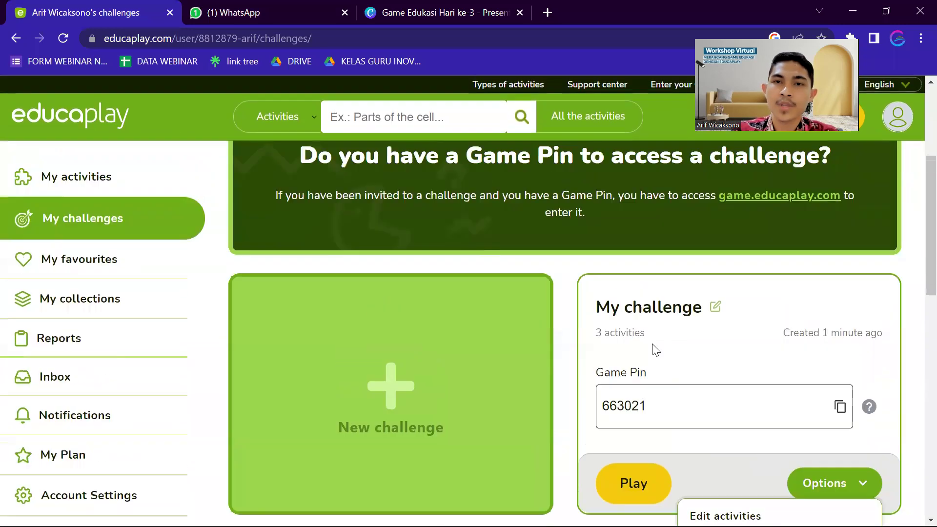
click(704, 349)
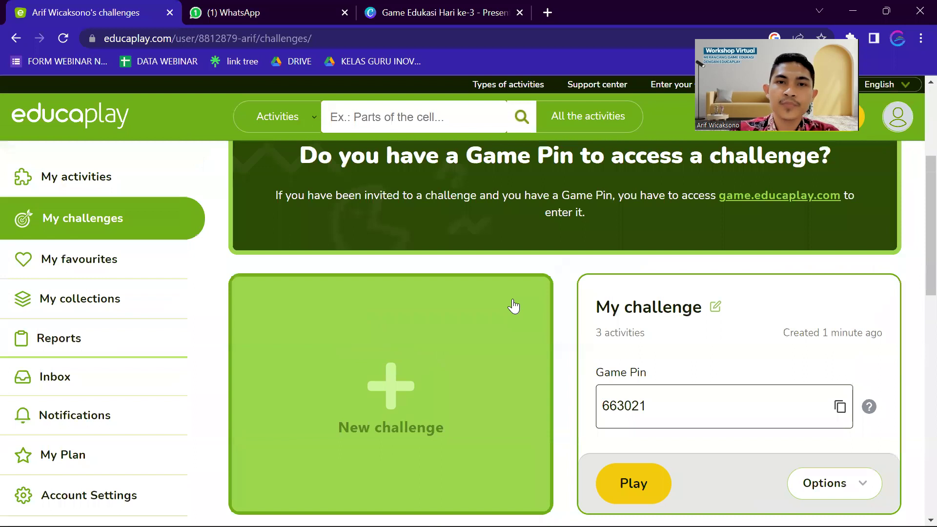
Step: Rename the challenge from its default title to "Kelas 7A"
click(714, 311)
drag(684, 318, 602, 313)
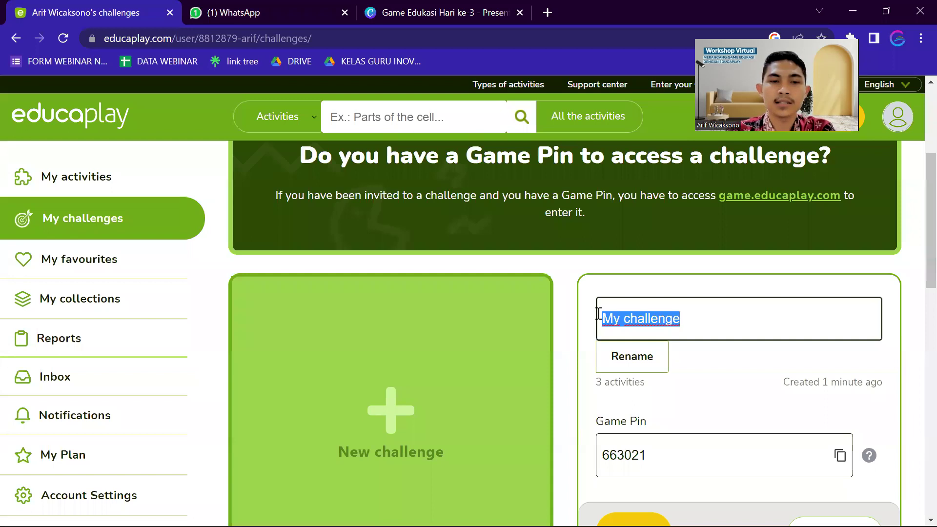
text(Kelas 7A)
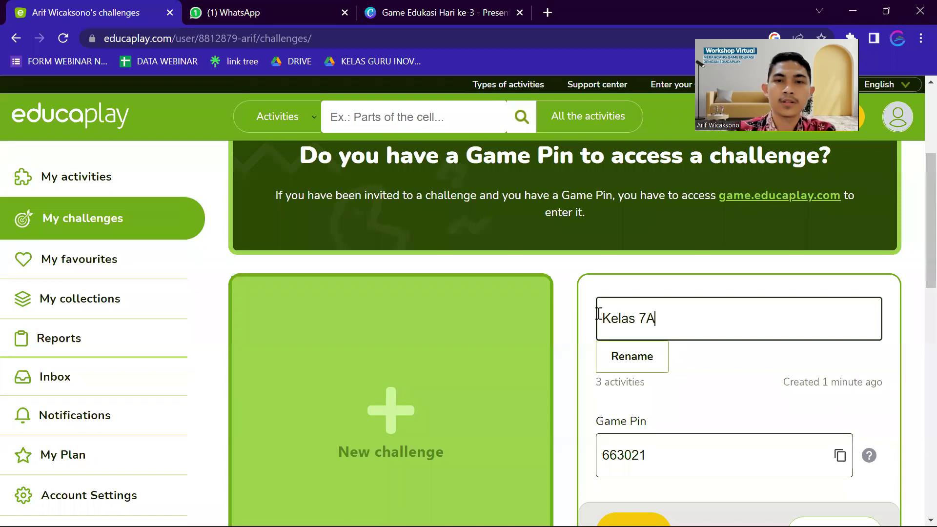
click(645, 365)
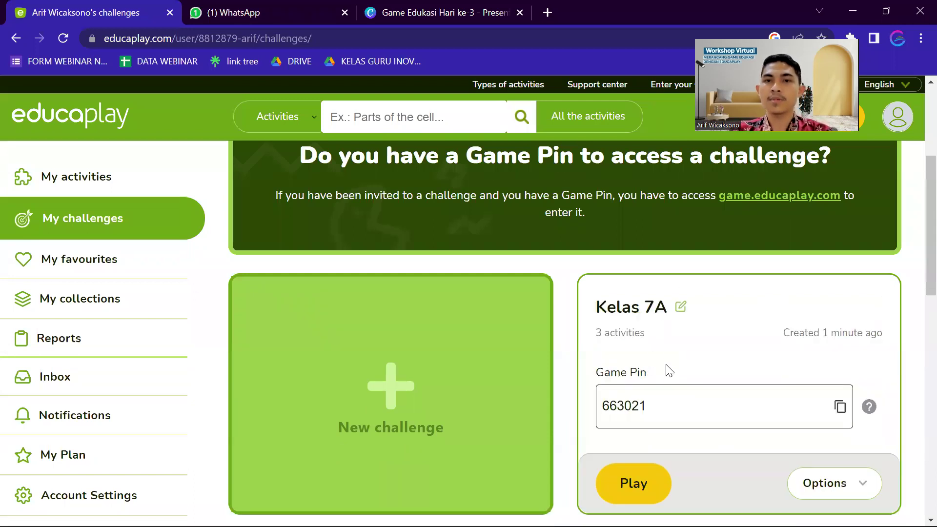
Step: Finish the Kelas 7A challenge and accept the confirmation
scroll(702, 369, down, 3)
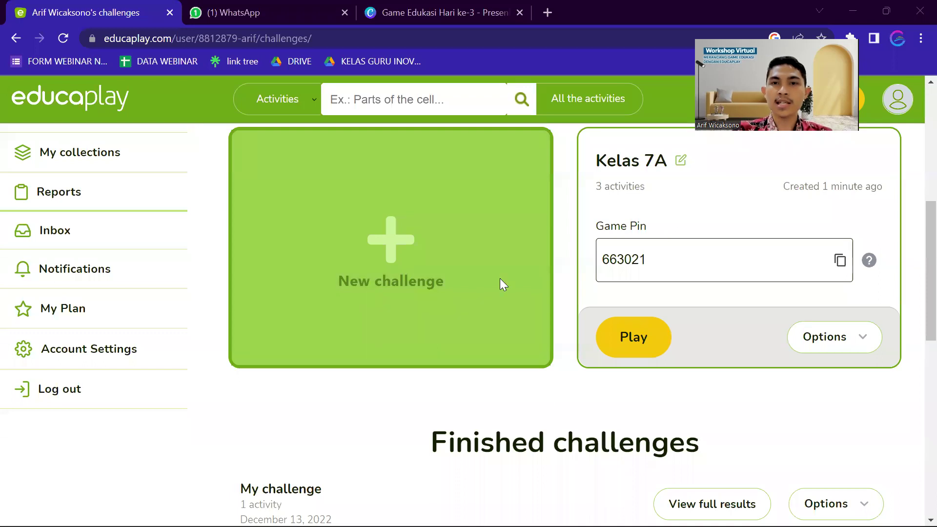
mouse_move(869, 260)
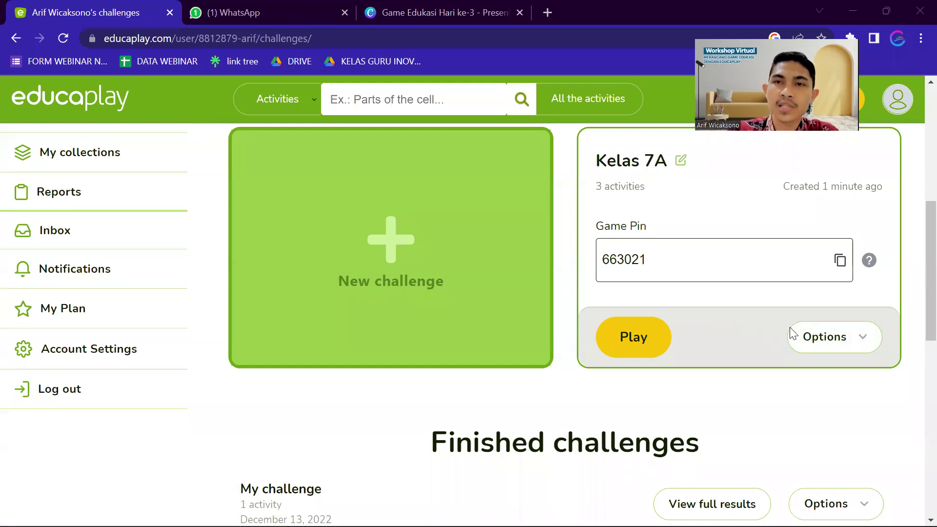
click(833, 347)
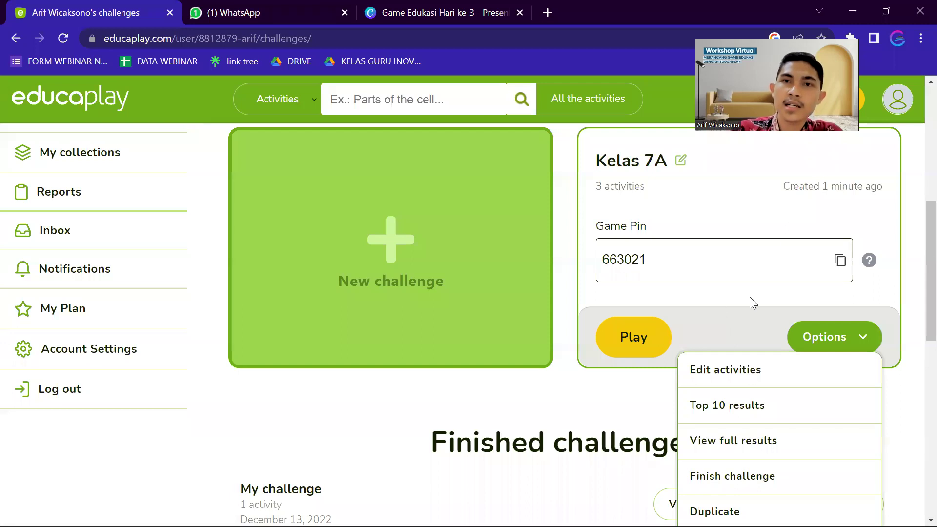
scroll(754, 305, down, 1)
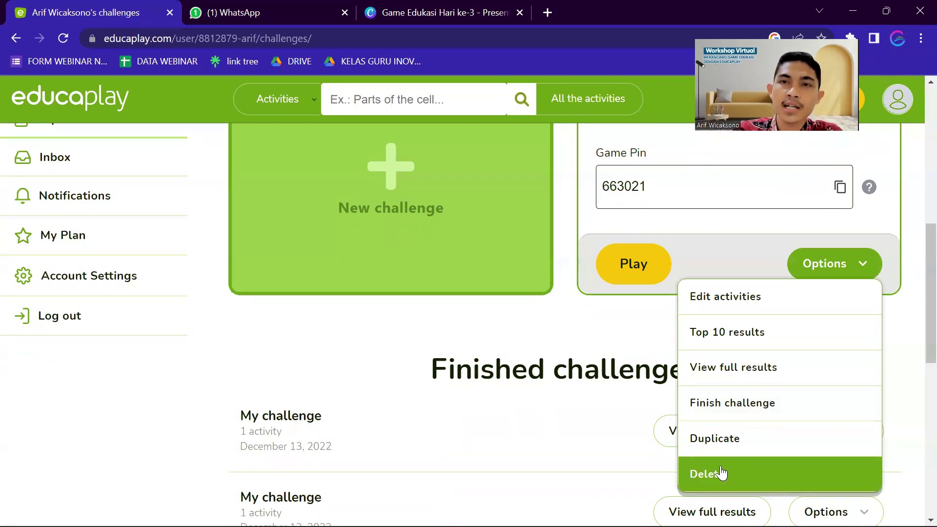
click(733, 409)
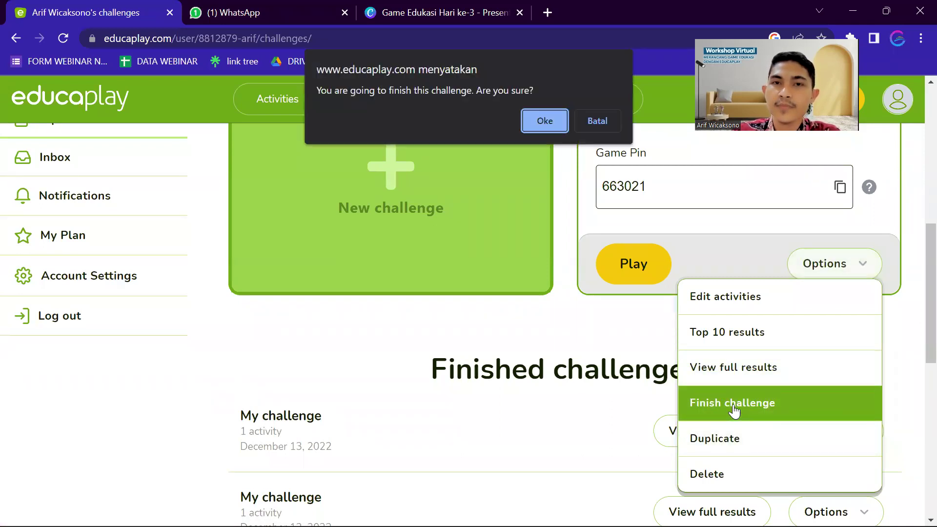
click(550, 123)
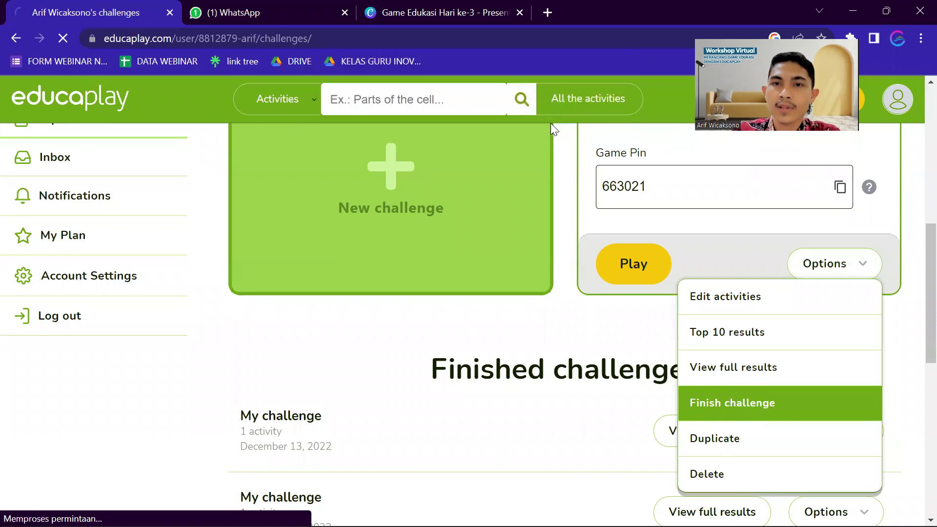
Step: Find Kelas 7A among the finished challenges and open its full results report
scroll(693, 361, down, 7)
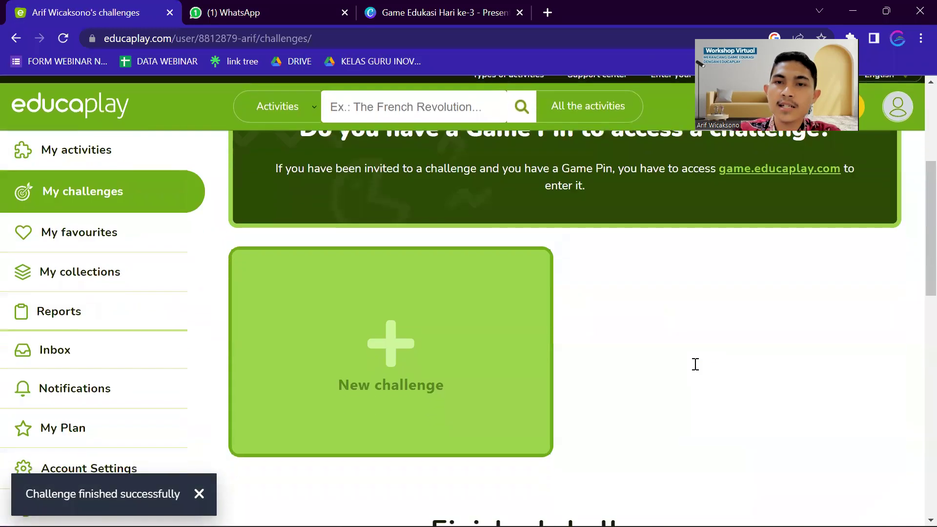
scroll(627, 398, down, 4)
scroll(627, 398, up, 4)
scroll(627, 398, down, 2)
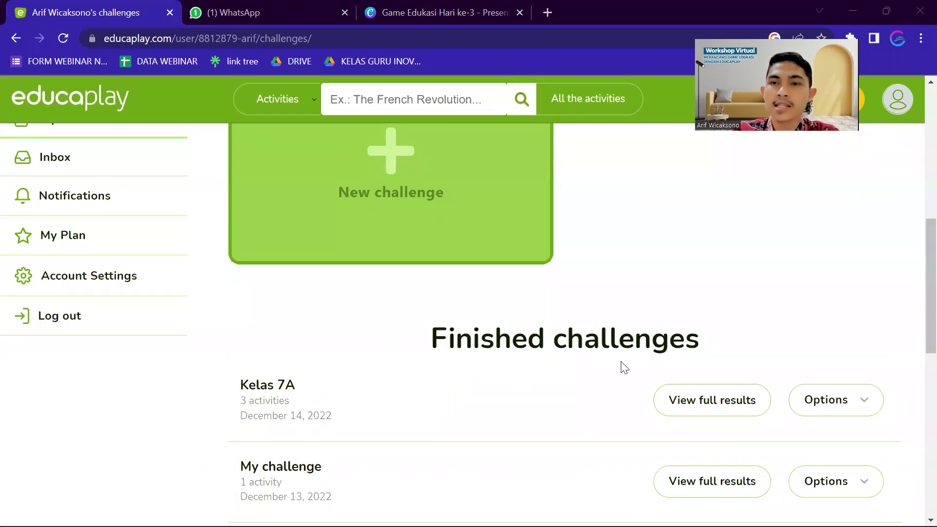
click(847, 409)
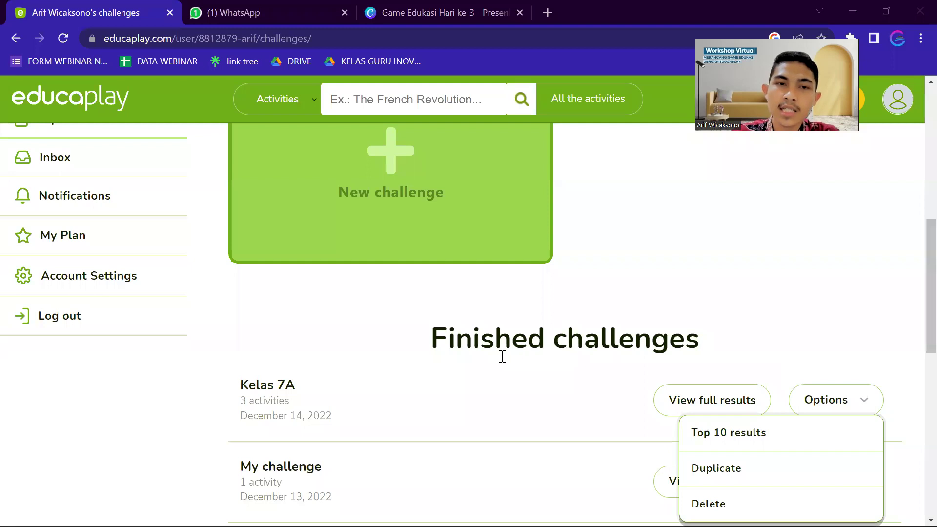
drag(240, 388, 318, 391)
click(318, 391)
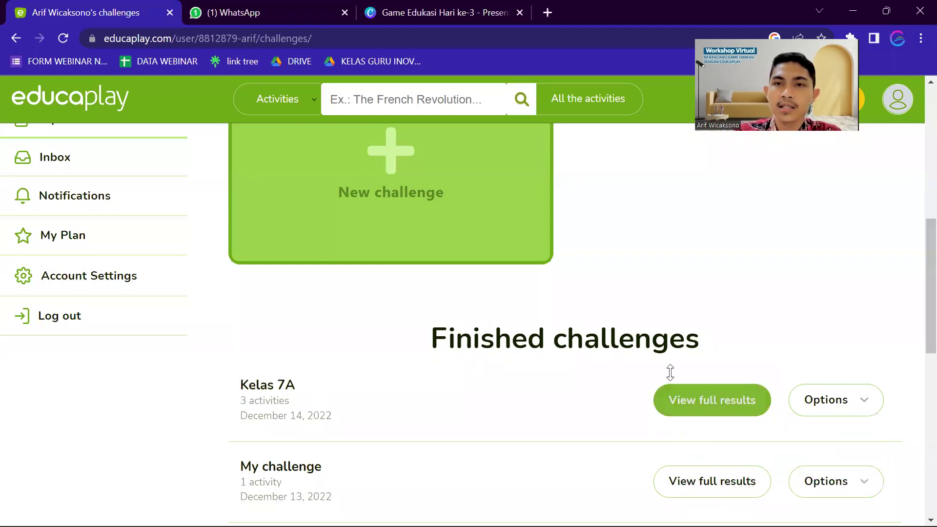
click(706, 402)
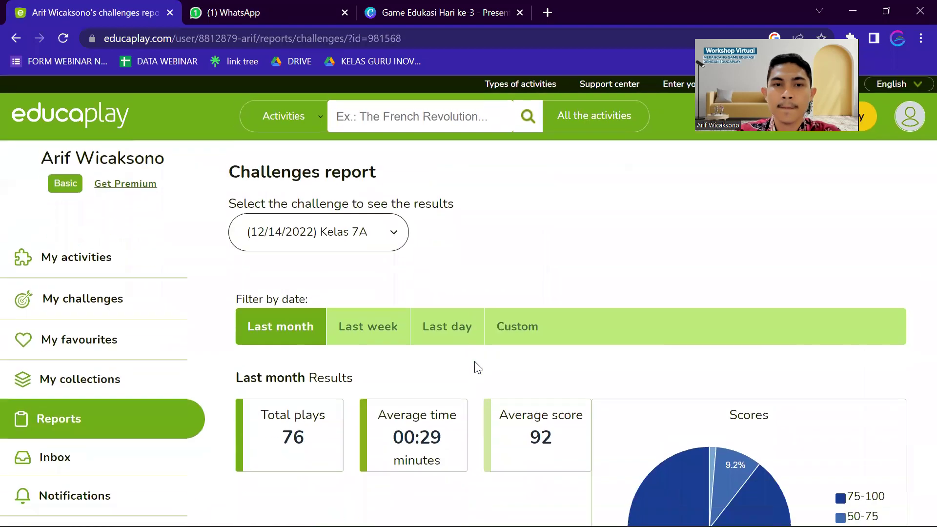
Step: Examine the Kelas 7A report, including the play statistics and each participant's total plays, position, score and time
scroll(478, 367, down, 5)
scroll(477, 367, down, 8)
scroll(477, 367, down, 13)
scroll(478, 367, down, 20)
scroll(477, 367, up, 6)
scroll(477, 367, up, 18)
scroll(477, 367, up, 3)
scroll(477, 367, down, 3)
scroll(477, 366, up, 6)
scroll(476, 368, down, 6)
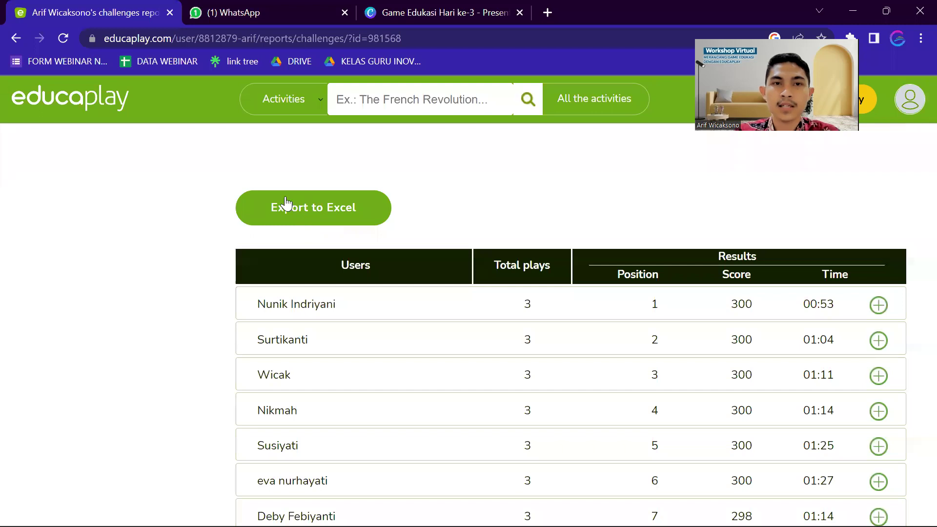
Step: Export the Kelas 7A results to Excel and open the downloaded Kelas 7A.csv in a maximized window
click(323, 219)
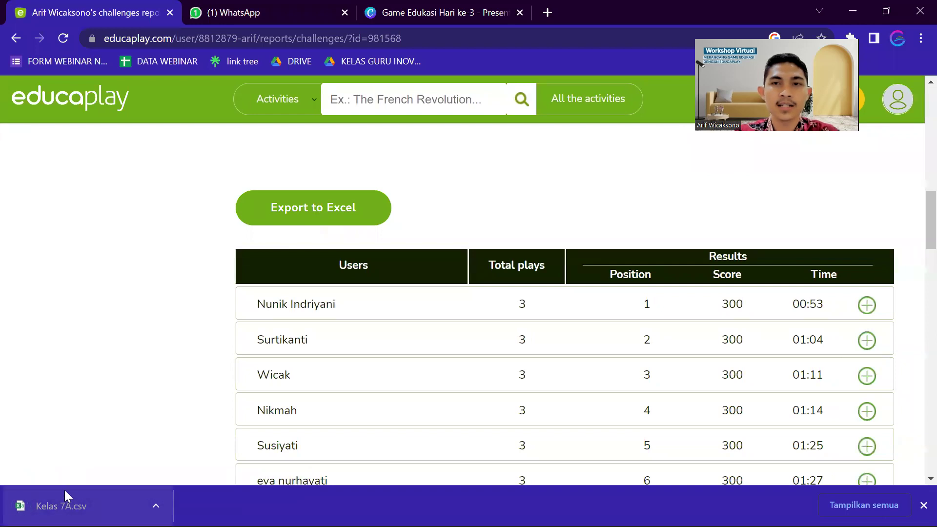
click(68, 505)
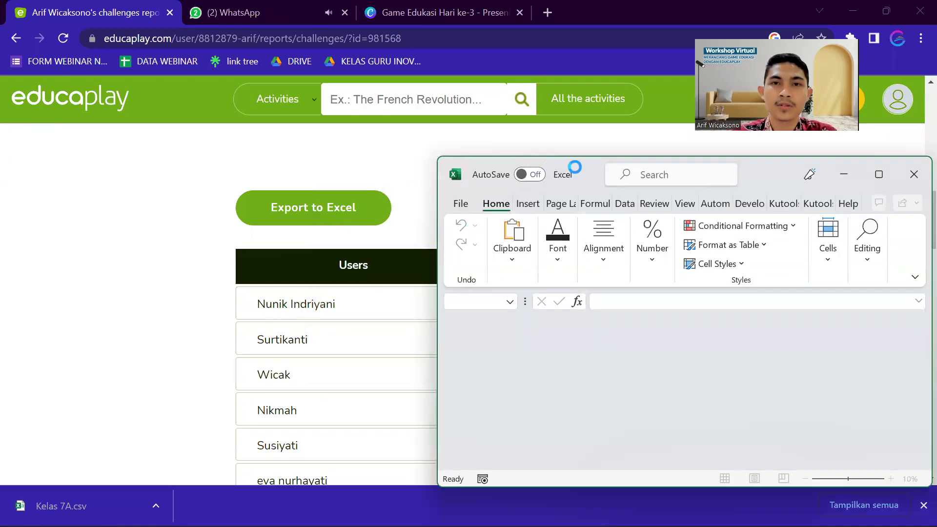
drag(577, 175, 293, 98)
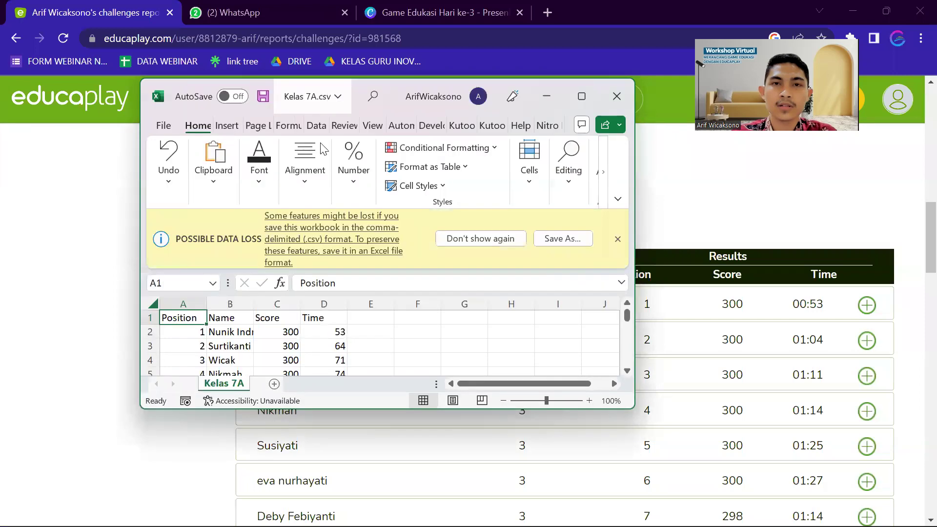
drag(328, 98, 316, 148)
click(557, 148)
Step: Review the exported positions, names, scores and times in Kelas 7A.csv and close the workbook
scroll(168, 337, down, 9)
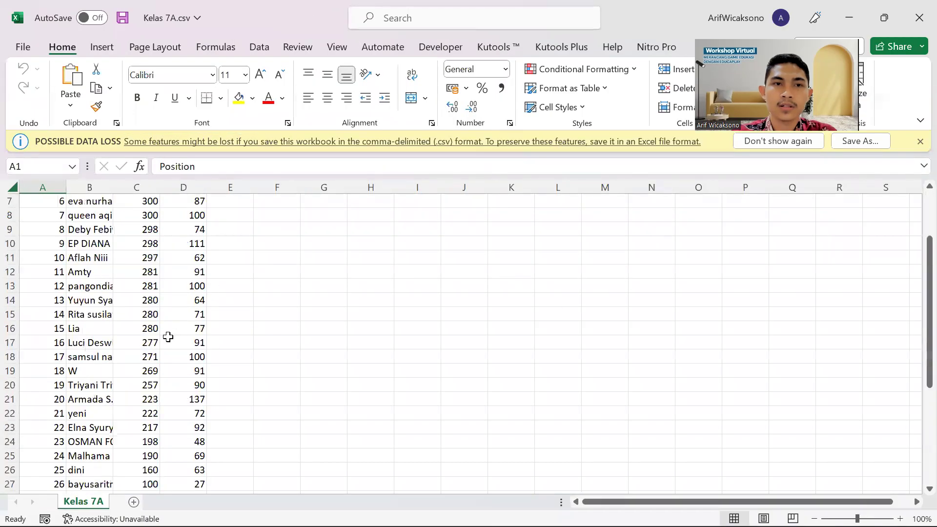
scroll(168, 336, down, 2)
scroll(168, 337, up, 11)
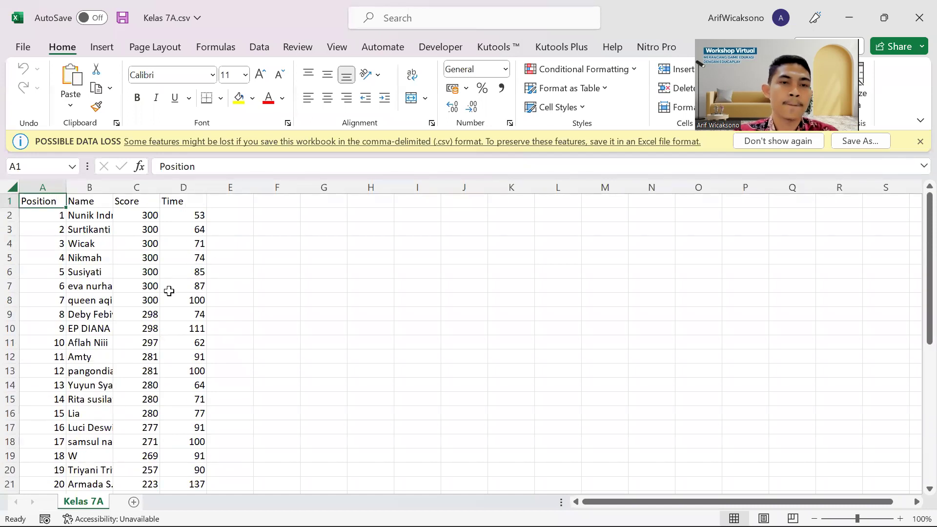
click(919, 18)
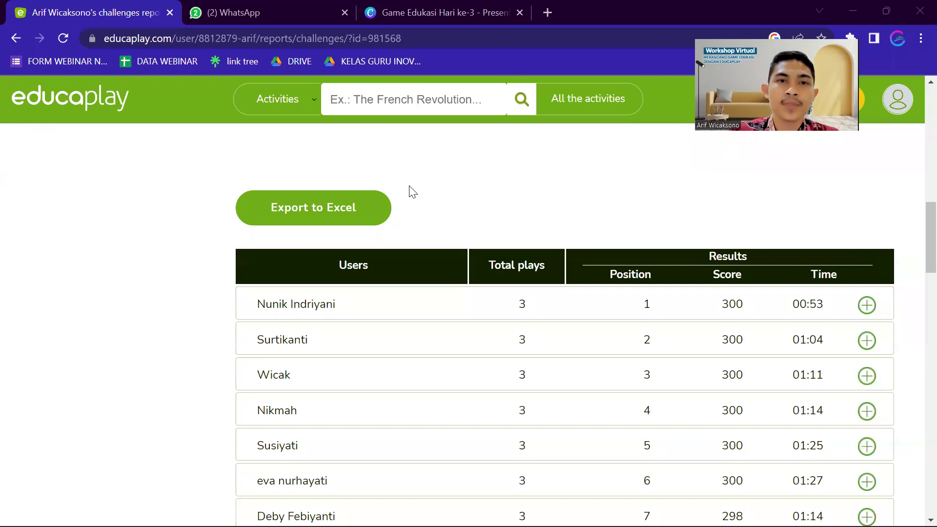
Step: Check the Workshop Game Educaplay chat in WhatsApp and the Canva presentation, and return to the Educaplay challenges report
scroll(411, 190, up, 4)
scroll(410, 193, up, 10)
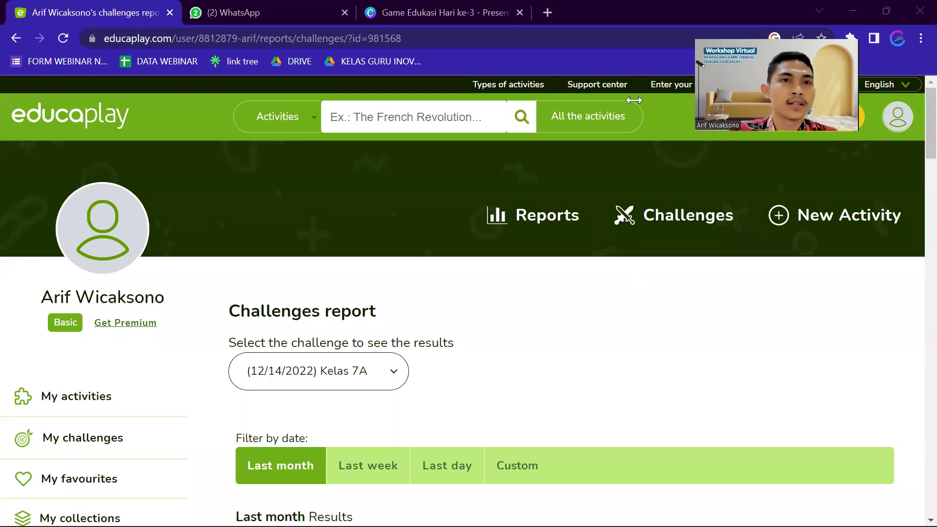
click(247, 9)
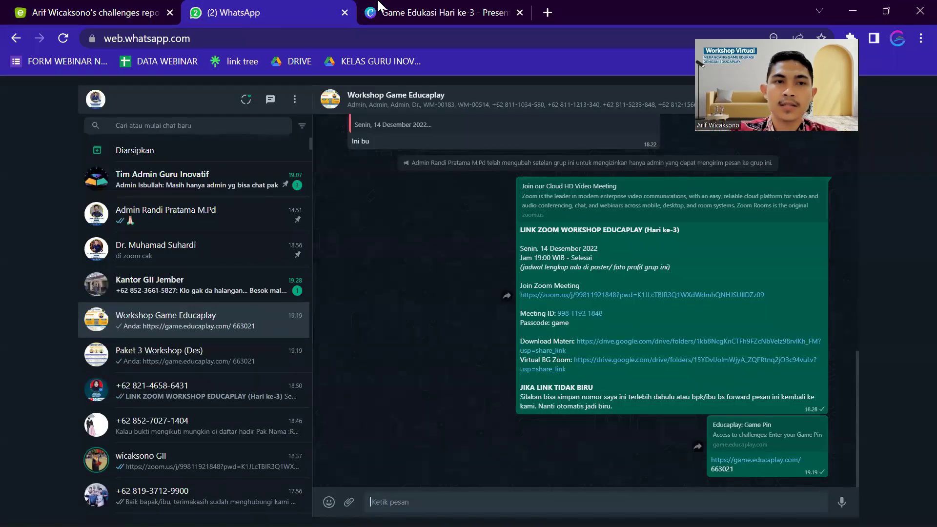
click(418, 9)
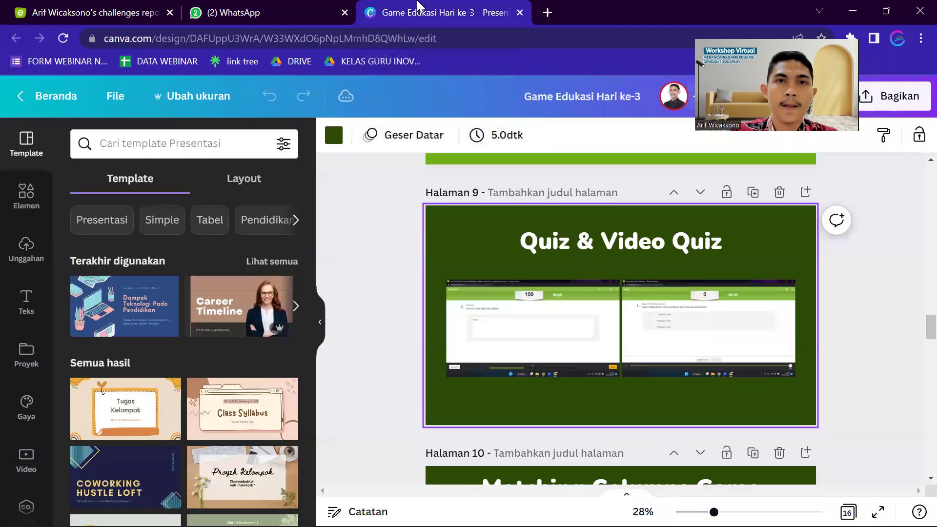
scroll(552, 264, down, 2)
scroll(552, 262, up, 2)
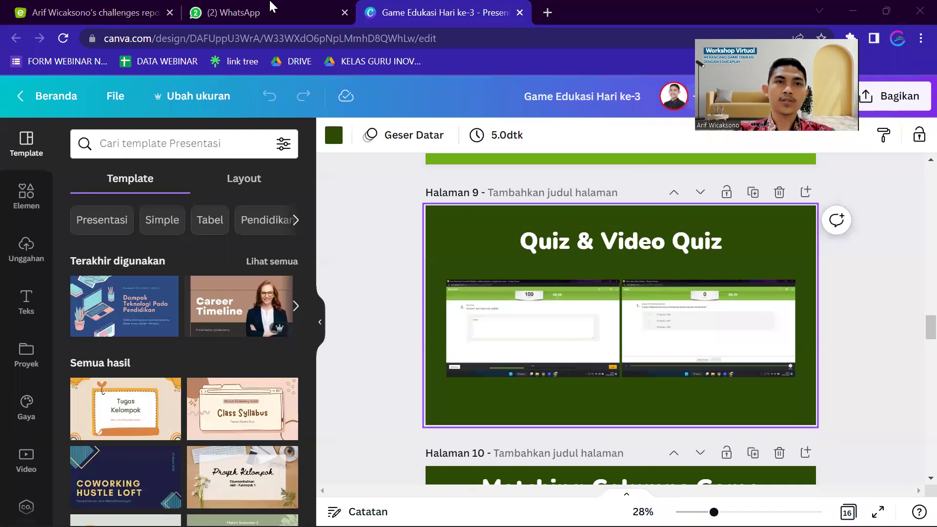
click(116, 10)
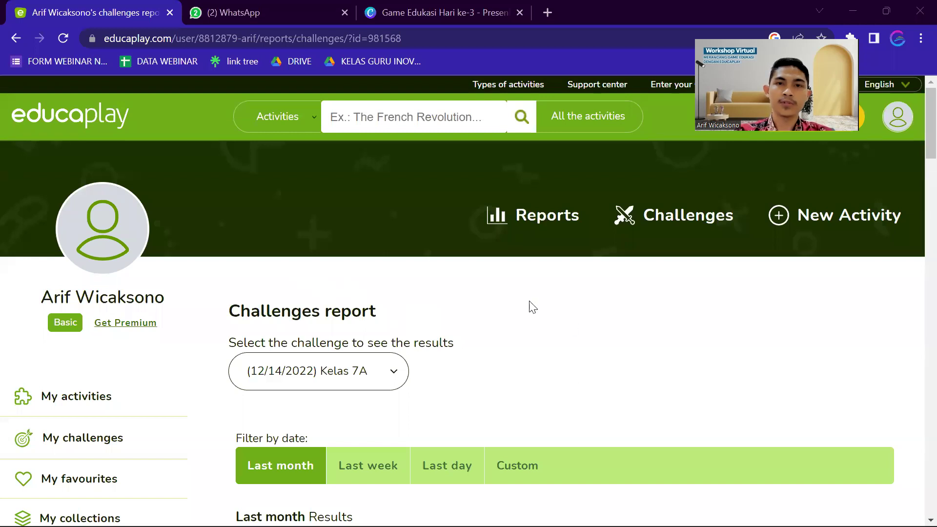
scroll(529, 307, down, 5)
scroll(473, 306, up, 5)
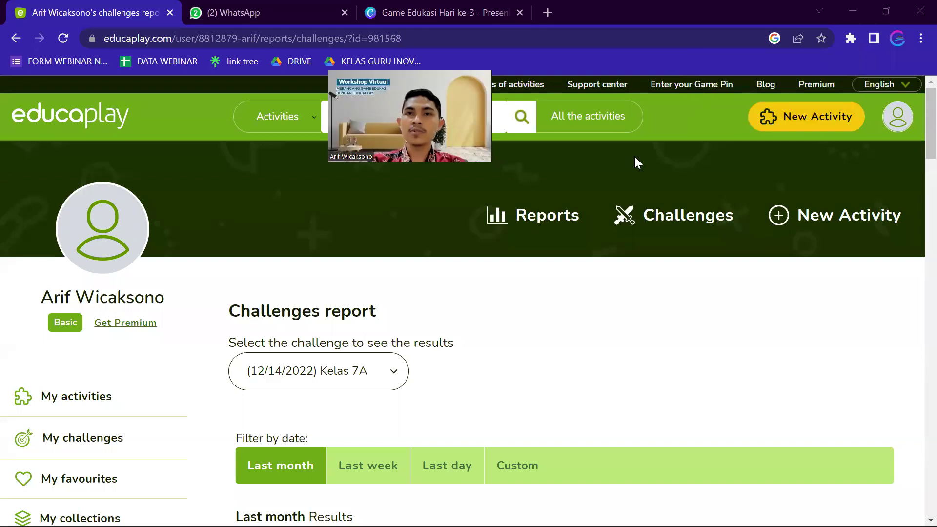
right_click(776, 179)
click(812, 168)
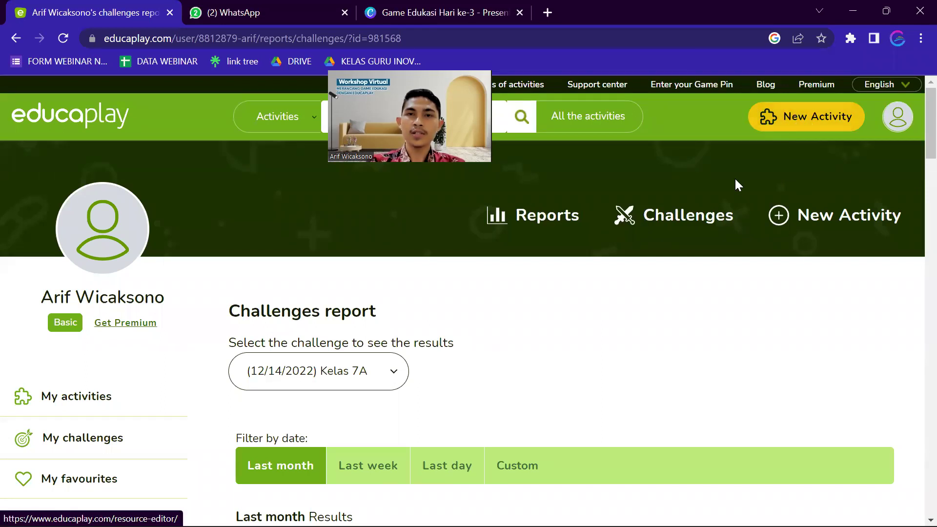
scroll(558, 274, down, 2)
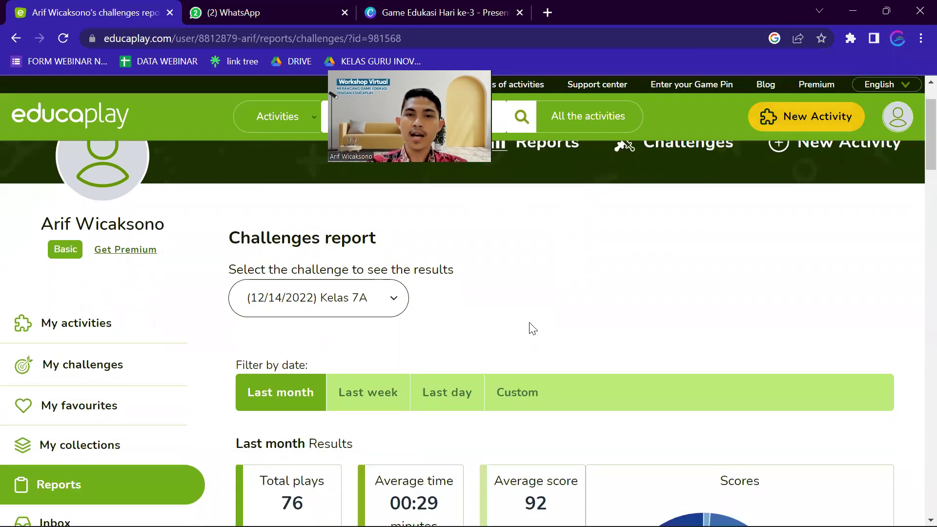
scroll(532, 330, down, 4)
scroll(532, 330, up, 6)
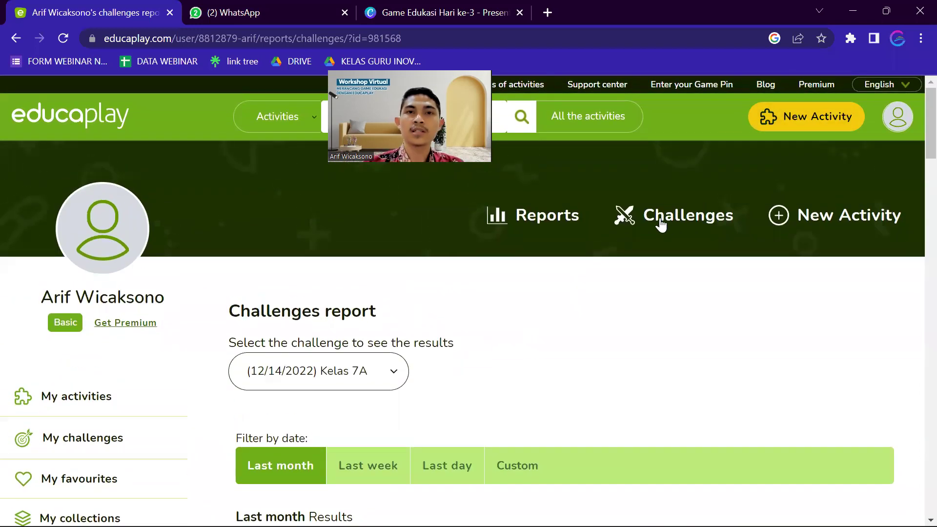
scroll(361, 313, down, 3)
scroll(361, 313, up, 3)
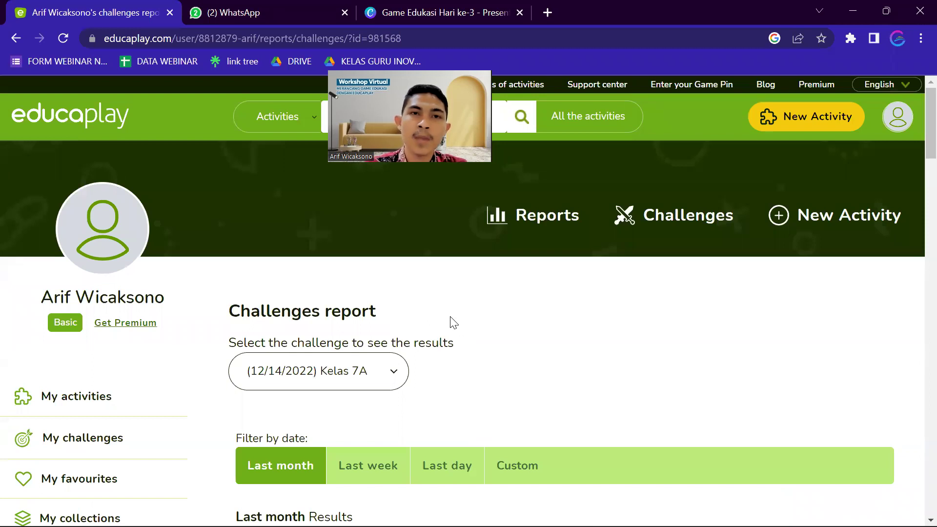
scroll(428, 386, down, 7)
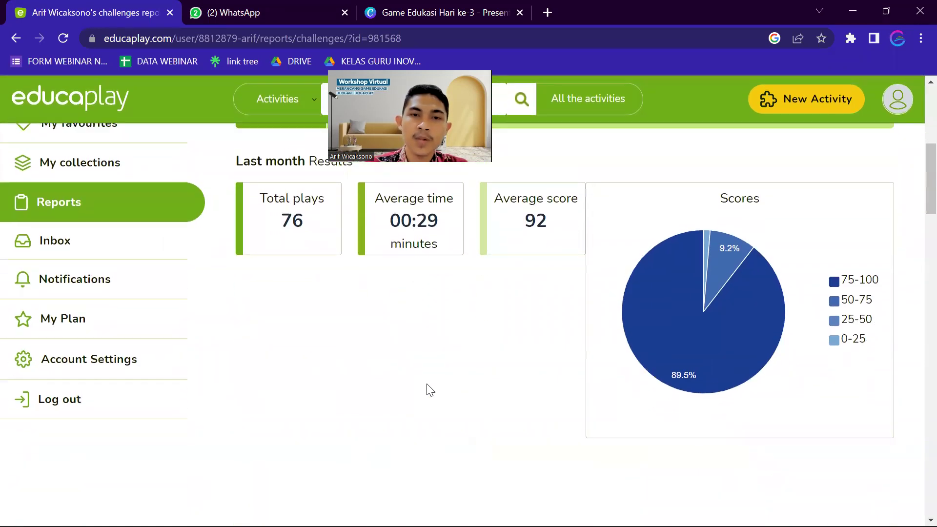
scroll(428, 385, up, 4)
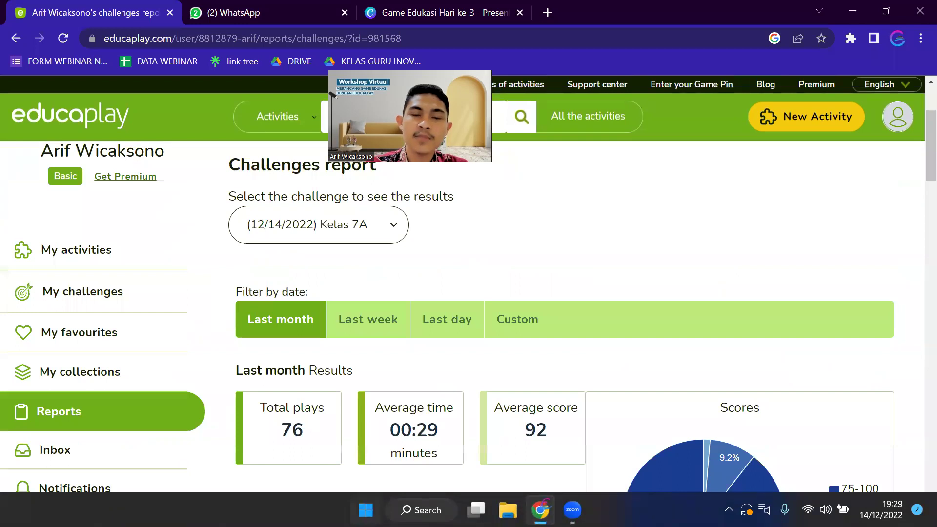
Step: Switch to the other Educaplay account's Chrome window and highlight the Pending to publish heading in its activities list
click(366, 510)
click(295, 165)
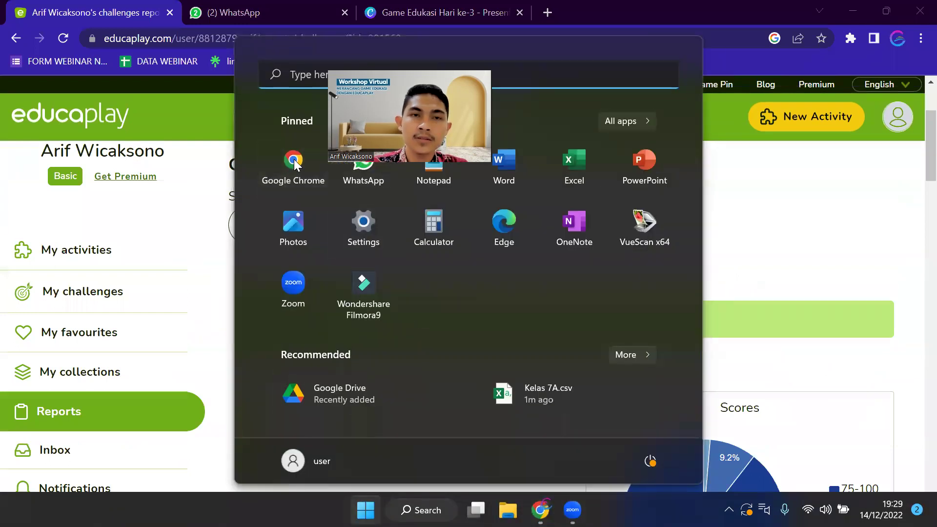
click(300, 260)
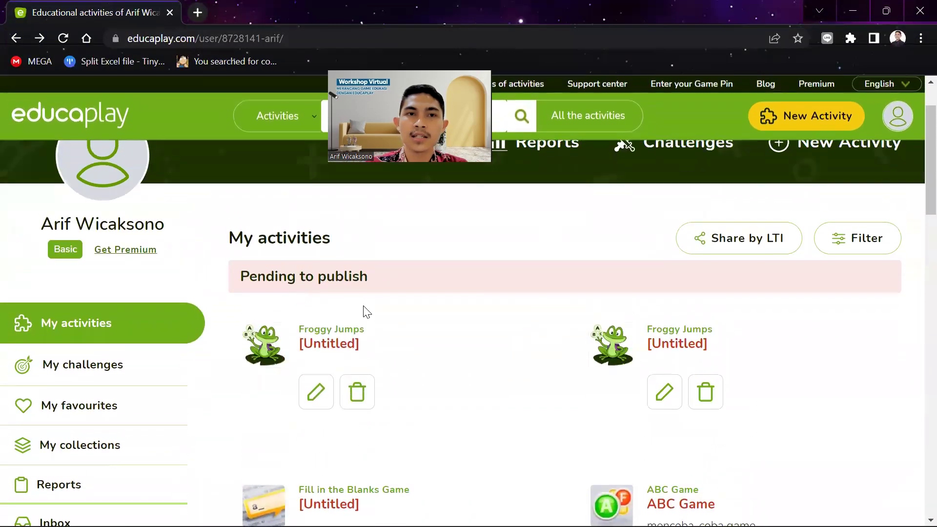
drag(242, 270, 384, 271)
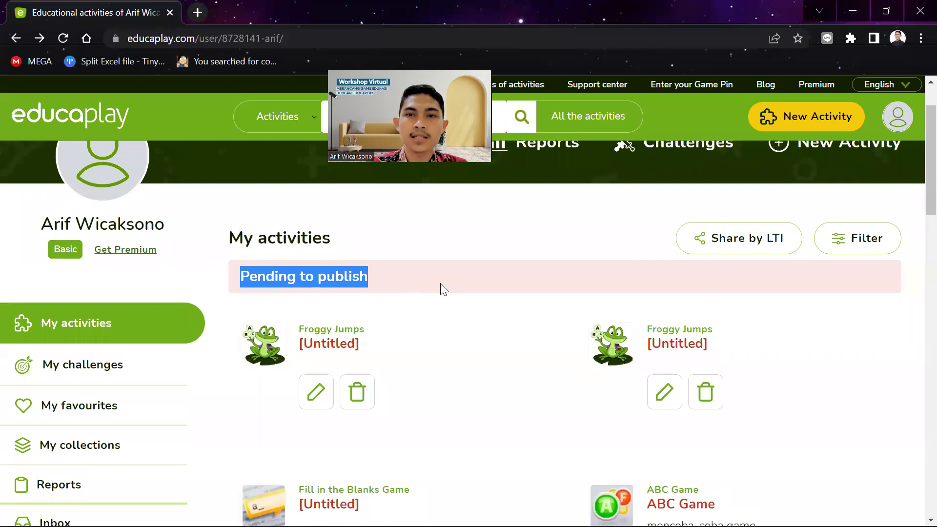
Step: Examine the unfinished activities listed as pending to publish, including the untitled Froggy Jumps, Fill in the Blanks, ABC, Video and Dialog games
scroll(440, 283, down, 3)
scroll(397, 282, down, 1)
scroll(397, 281, up, 1)
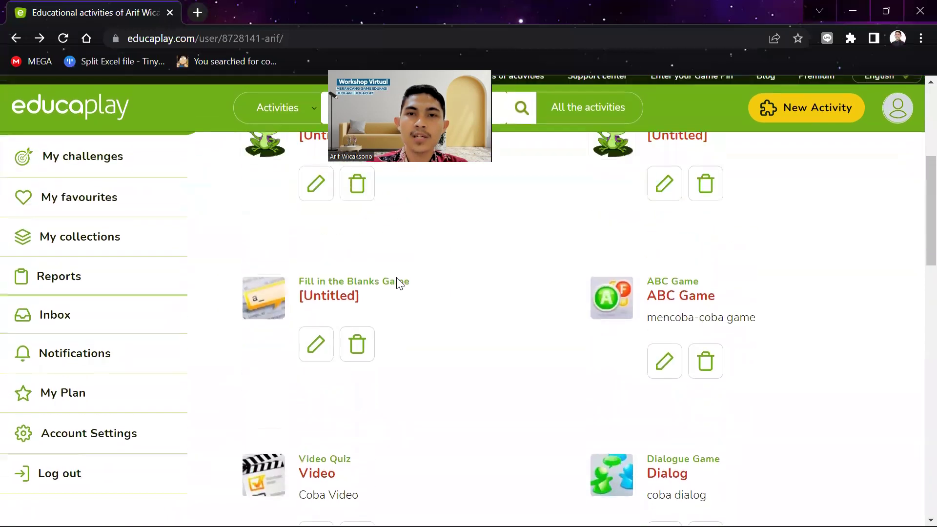
scroll(656, 365, down, 3)
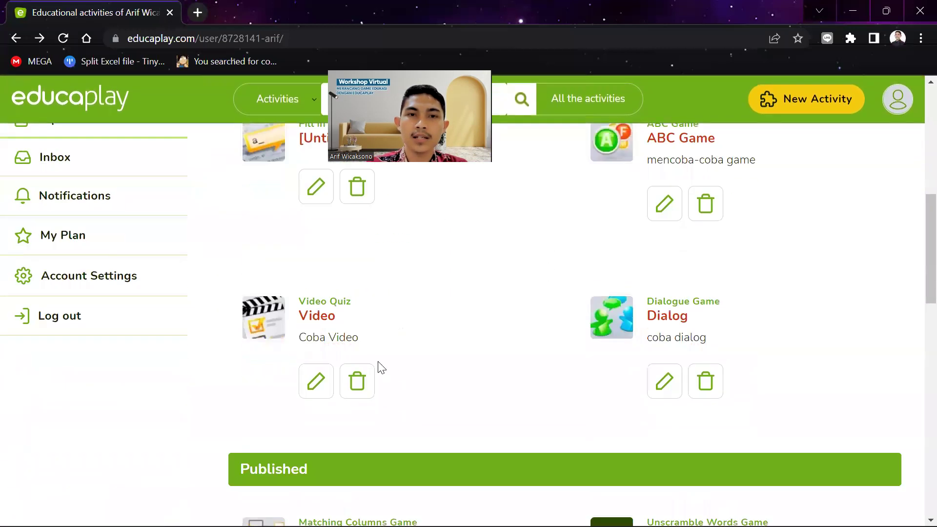
scroll(665, 328, up, 5)
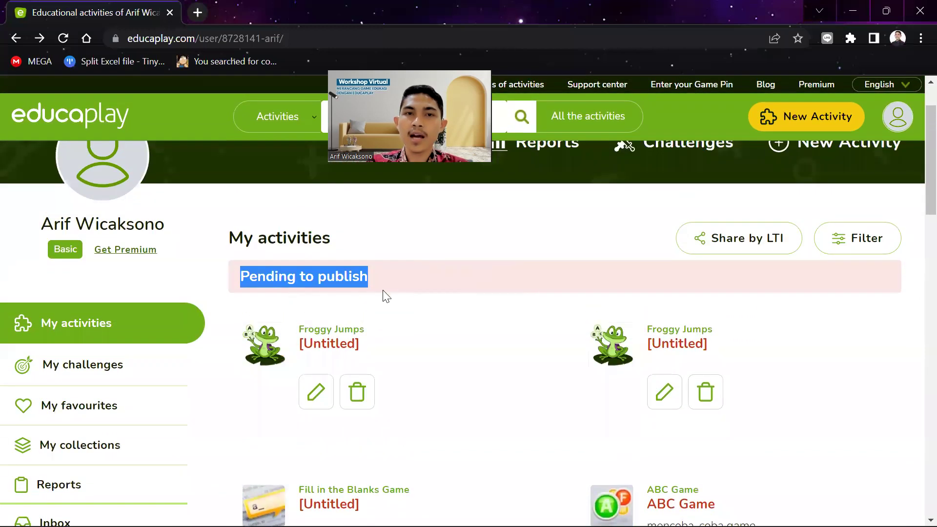
click(551, 354)
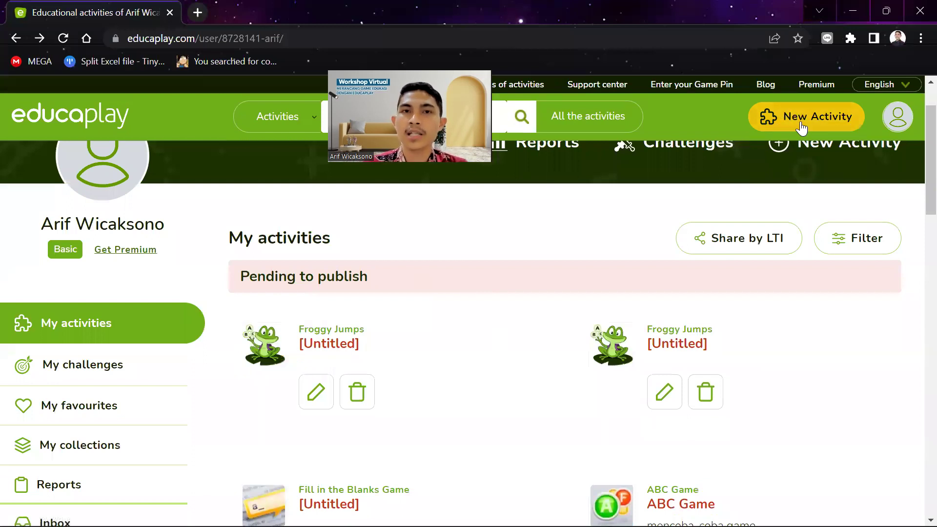
scroll(511, 301, down, 1)
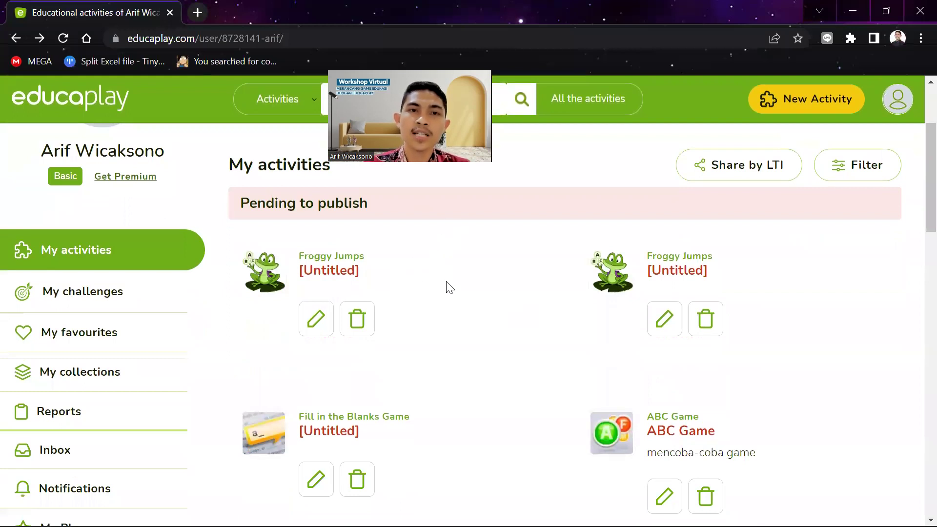
scroll(424, 307, down, 4)
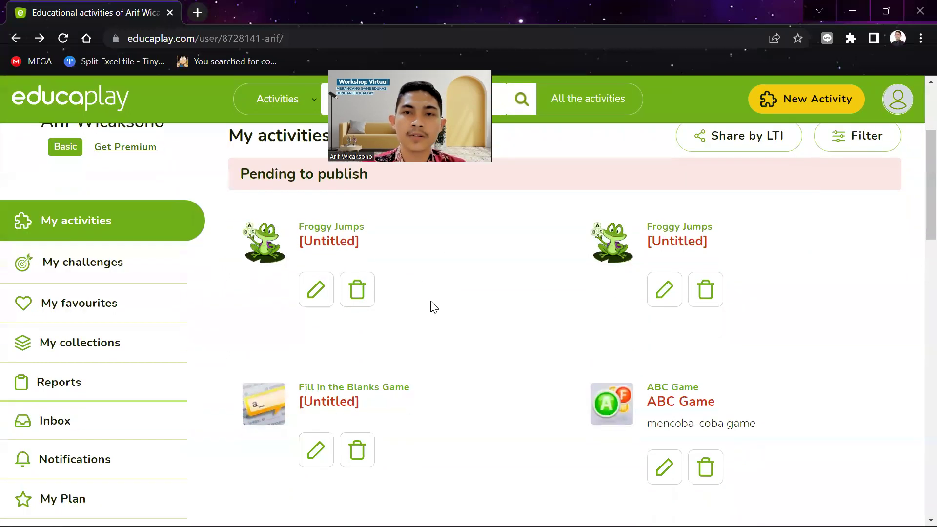
scroll(405, 303, up, 3)
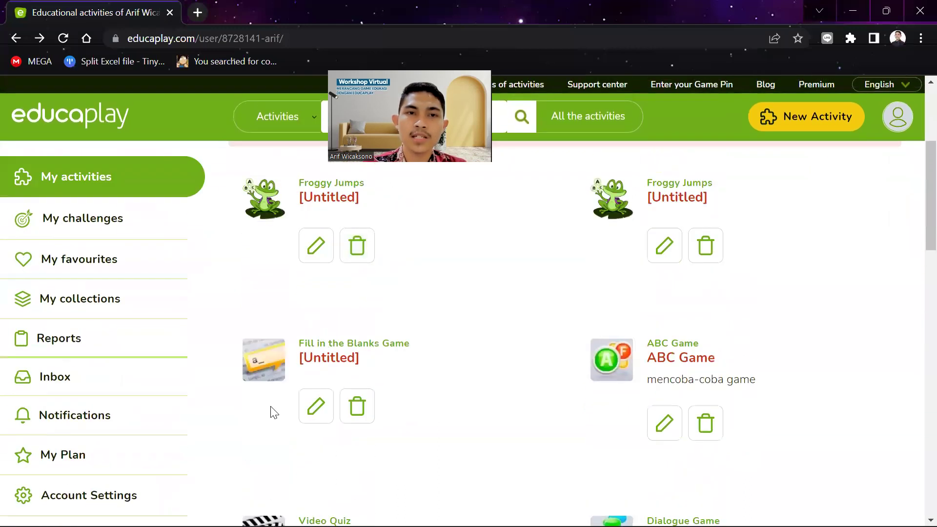
scroll(543, 400, down, 3)
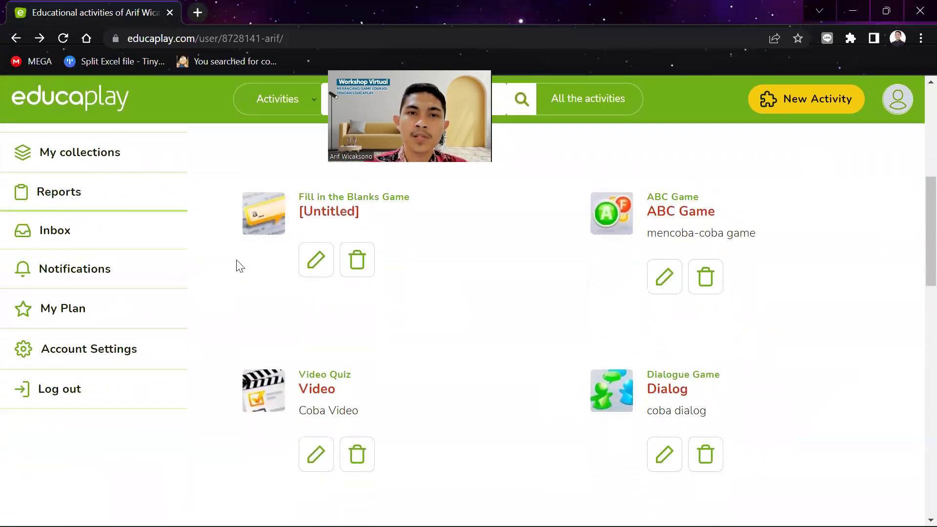
scroll(356, 377, up, 2)
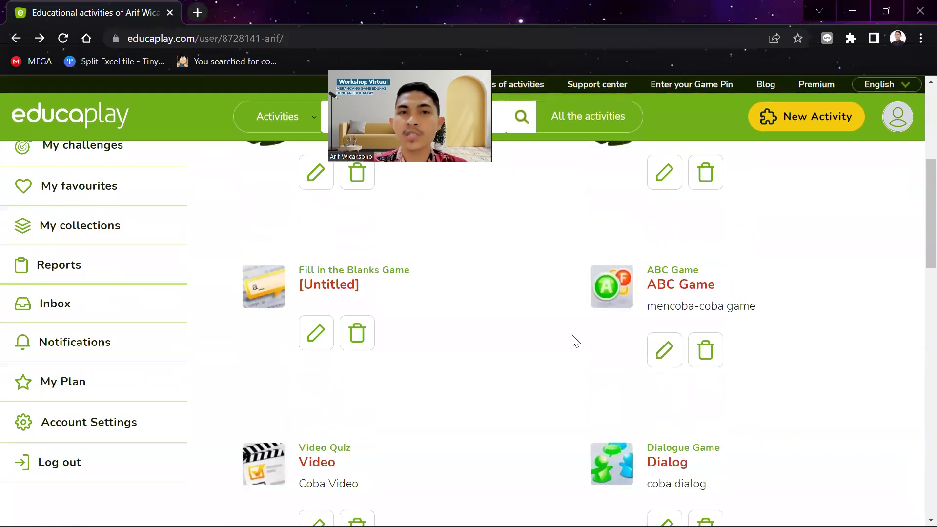
scroll(497, 330, up, 3)
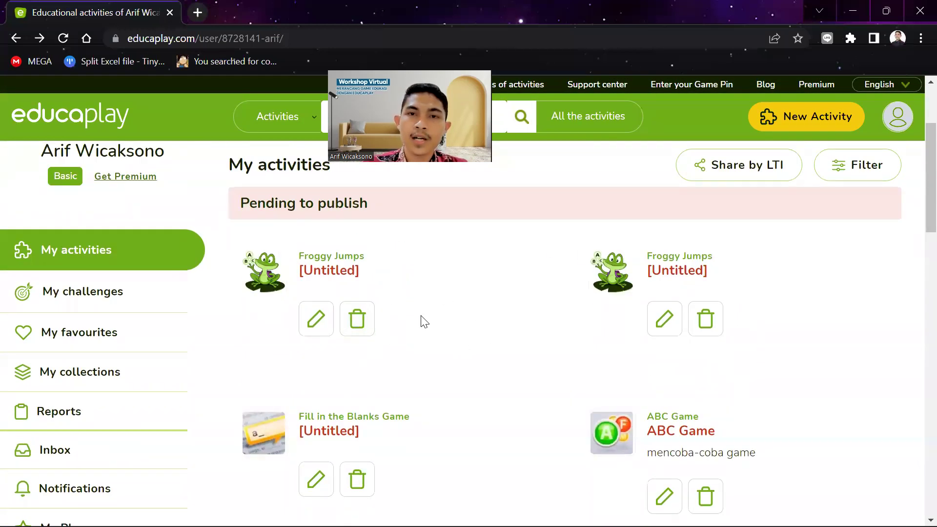
Step: Try to start a new activity, read the suggested actions for uncompleted activities, and return to My activities
click(781, 125)
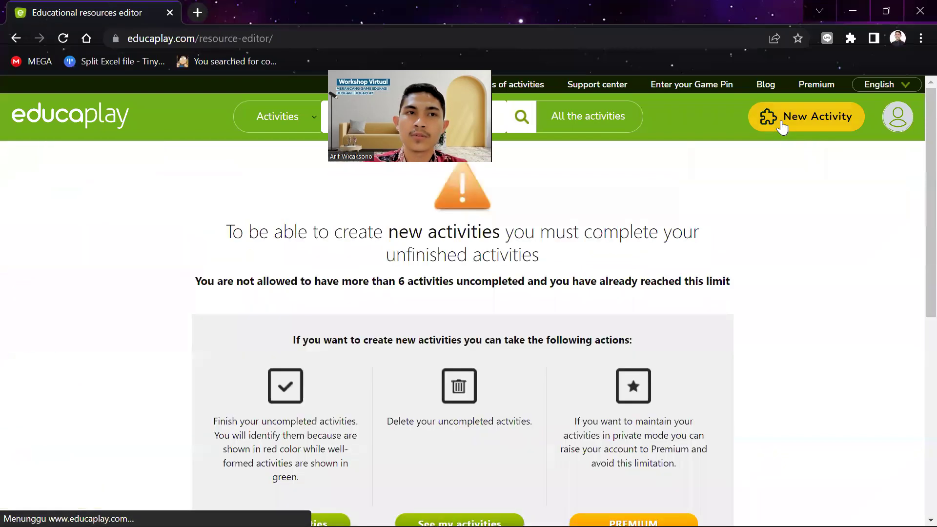
scroll(654, 319, down, 3)
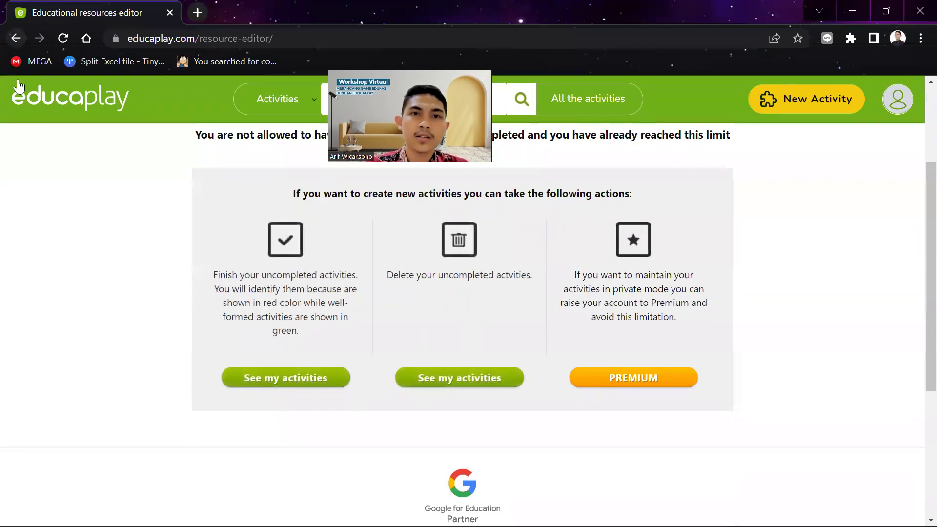
click(17, 39)
Step: Delete the first untitled Froggy Jumps activity from the pending list and confirm the deletion
scroll(464, 264, up, 2)
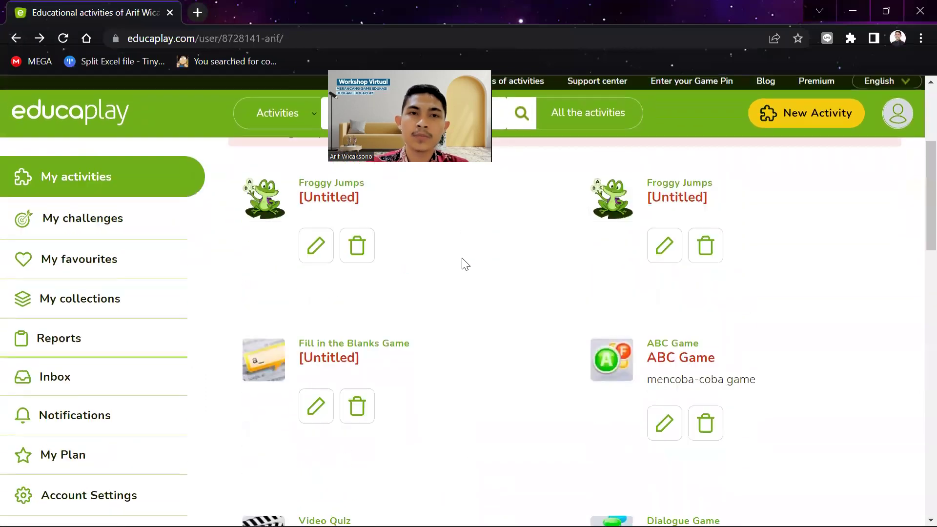
click(358, 248)
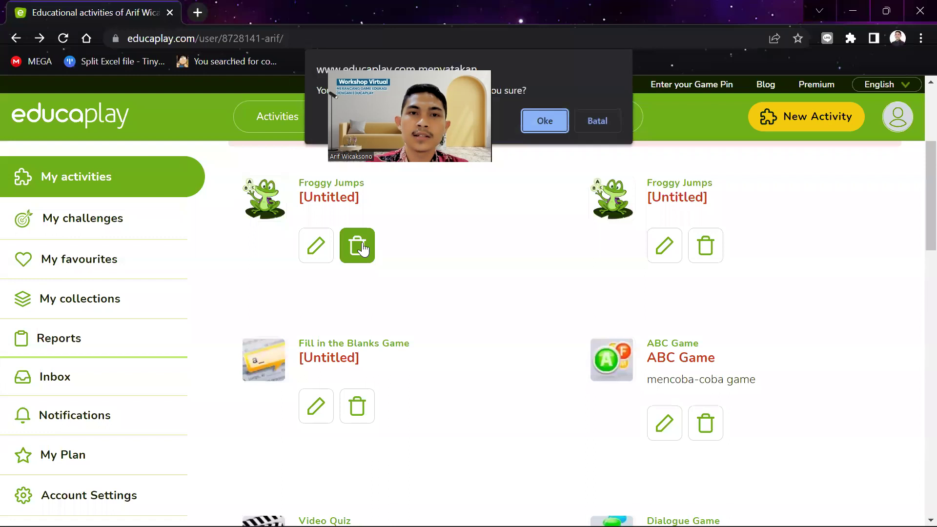
click(560, 120)
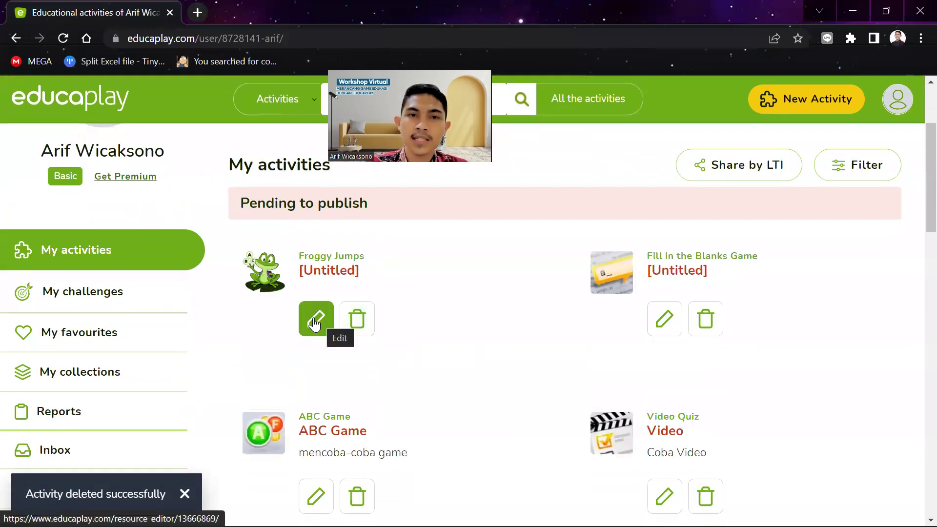
Step: View the remaining untitled Froggy Jumps activity in the editor, and return to a reloaded My activities page
click(315, 322)
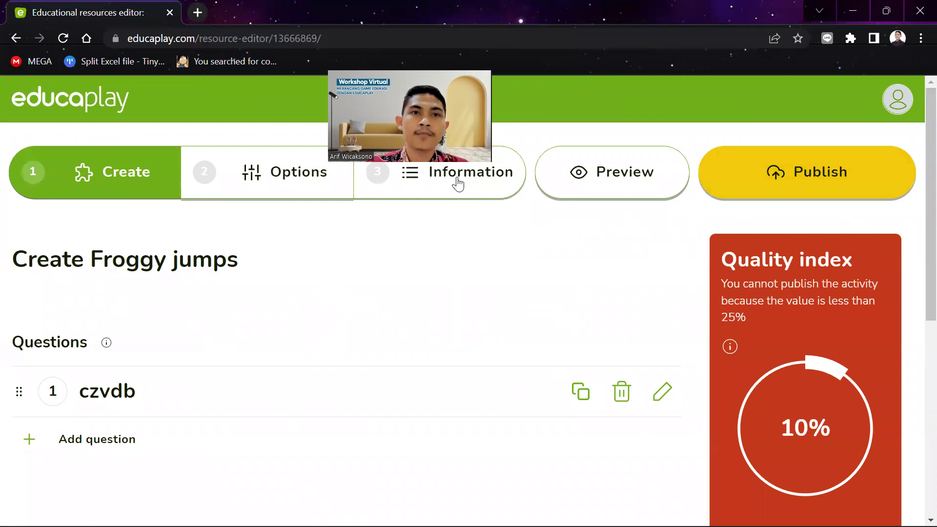
key(alt+Left)
key(F5)
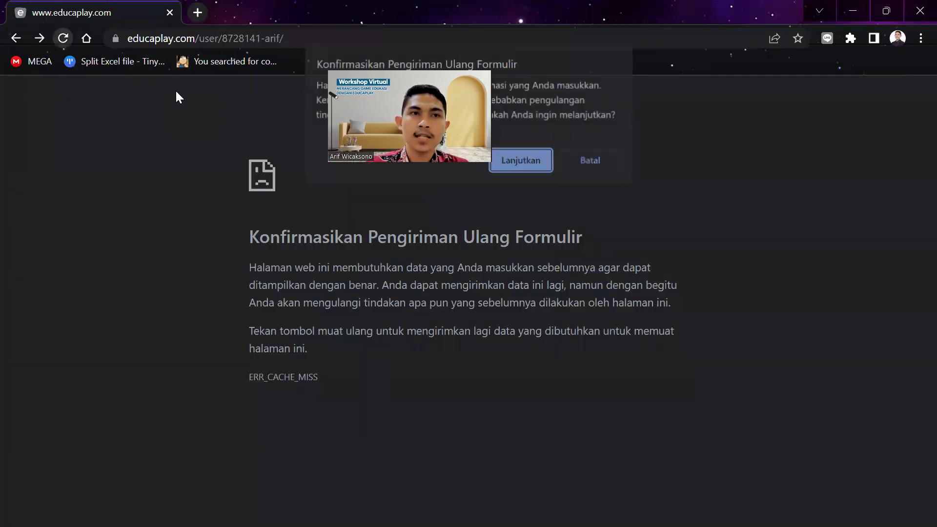
click(533, 158)
click(895, 120)
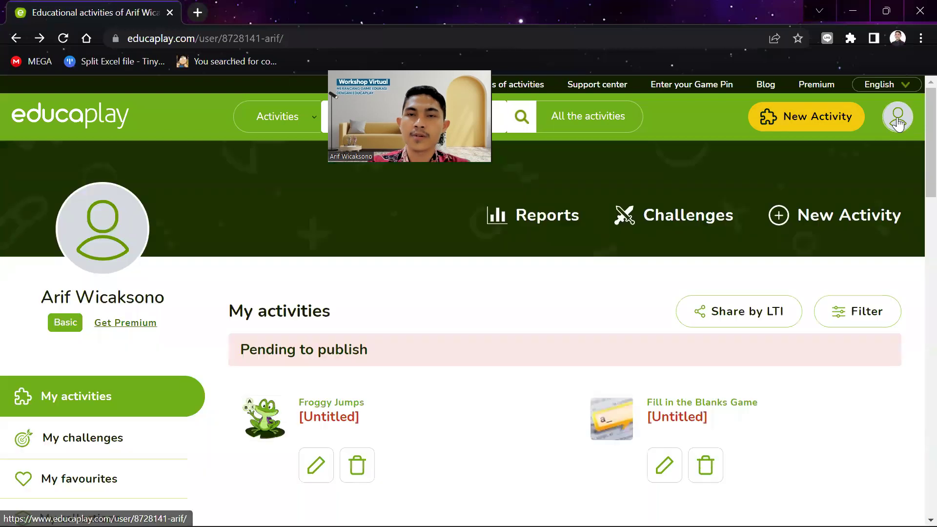
Step: Review the remaining pending activities, and start a new activity to browse the available game types
scroll(638, 283, down, 2)
scroll(636, 287, down, 6)
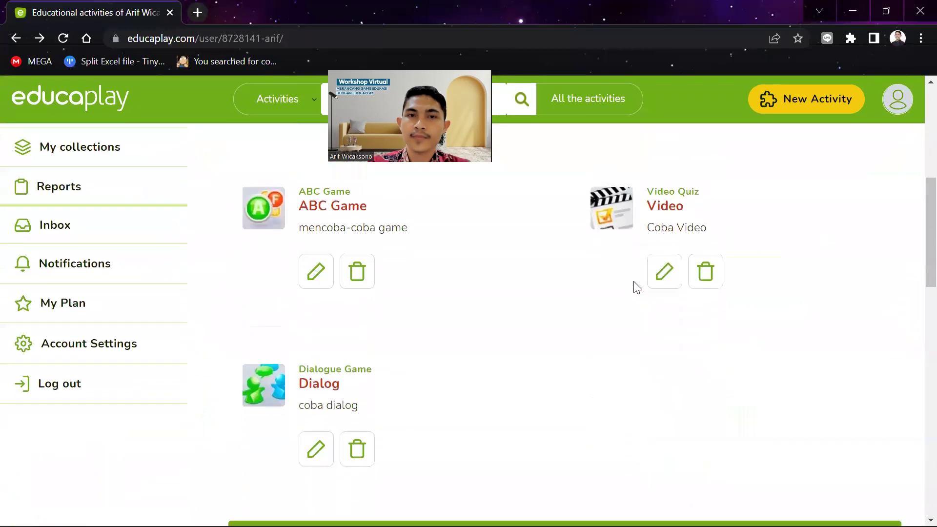
scroll(383, 418, up, 3)
scroll(488, 440, down, 3)
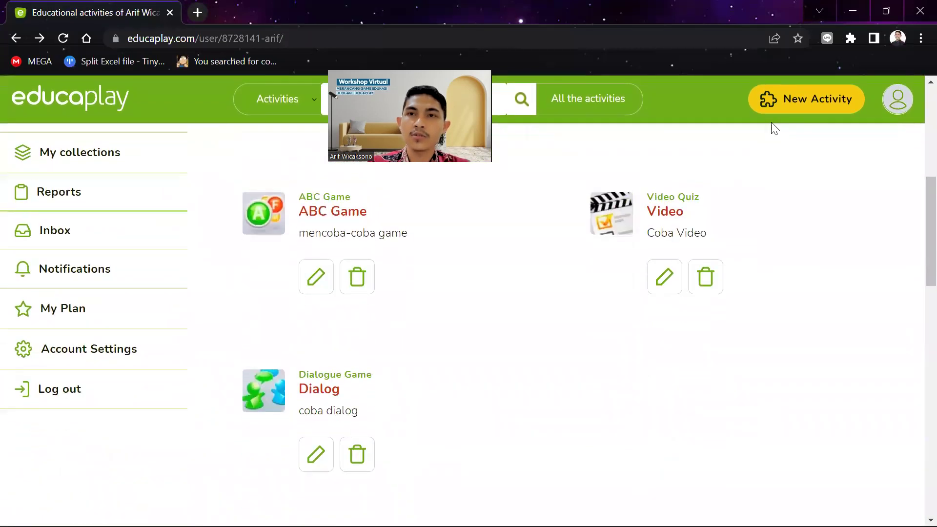
click(785, 98)
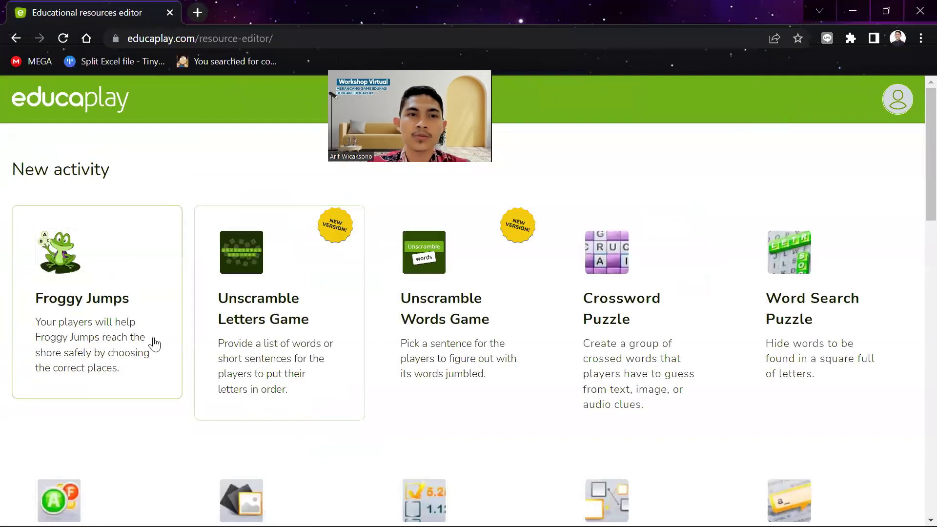
scroll(669, 423, down, 3)
scroll(732, 418, down, 3)
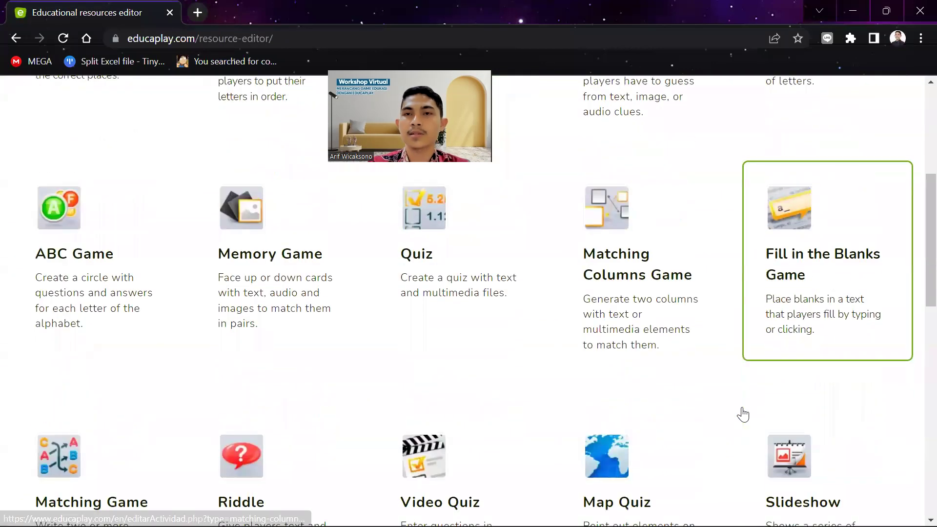
scroll(743, 412, up, 6)
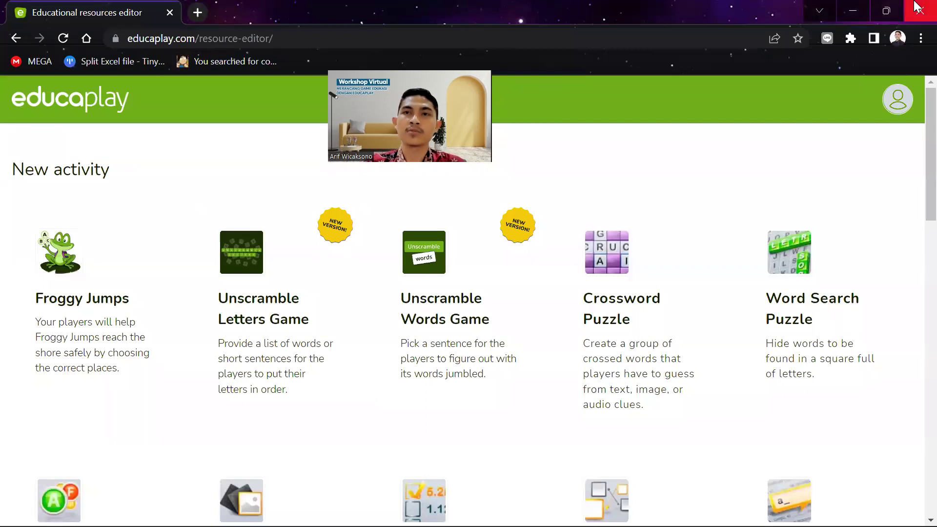
Step: Return to the first account's challenges report window and start a new activity there to browse the game types, from Froggy Jumps to Slideshow
click(853, 11)
scroll(597, 207, up, 3)
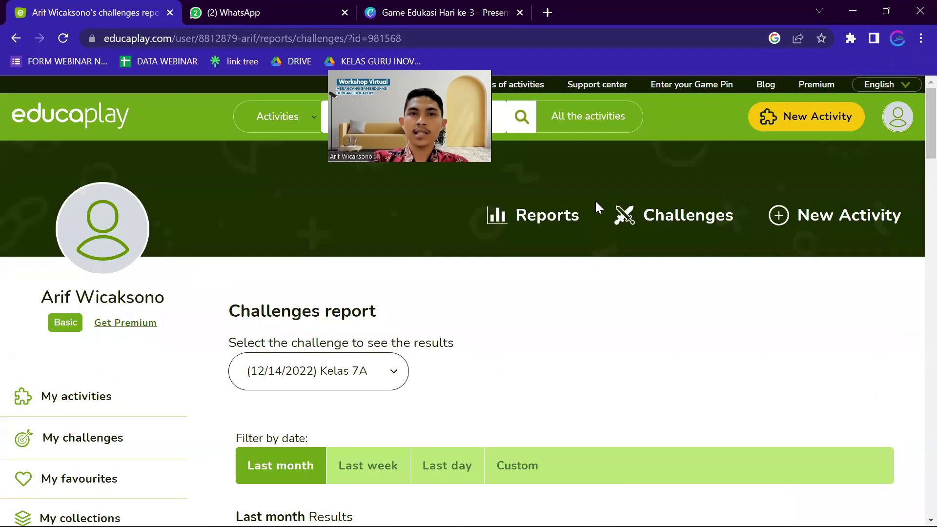
click(797, 124)
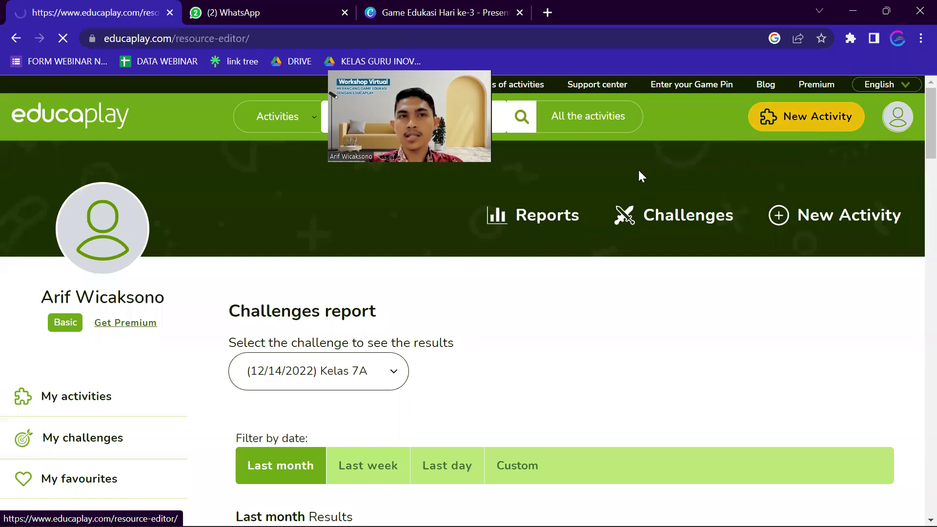
scroll(272, 387, down, 3)
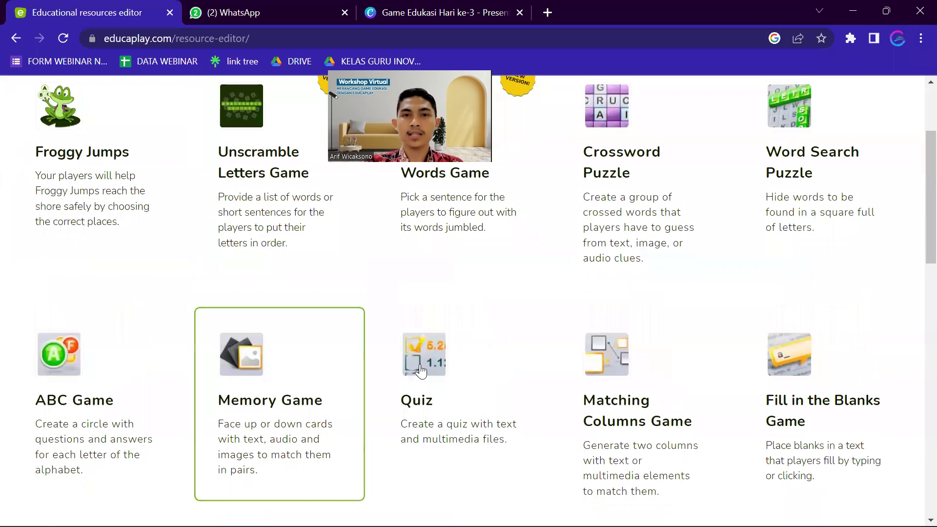
scroll(247, 396, down, 5)
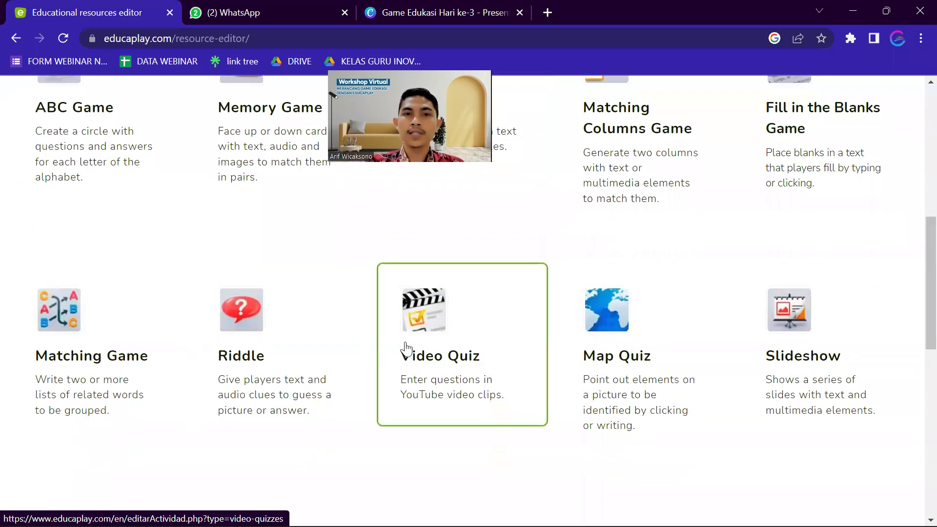
scroll(498, 350, up, 3)
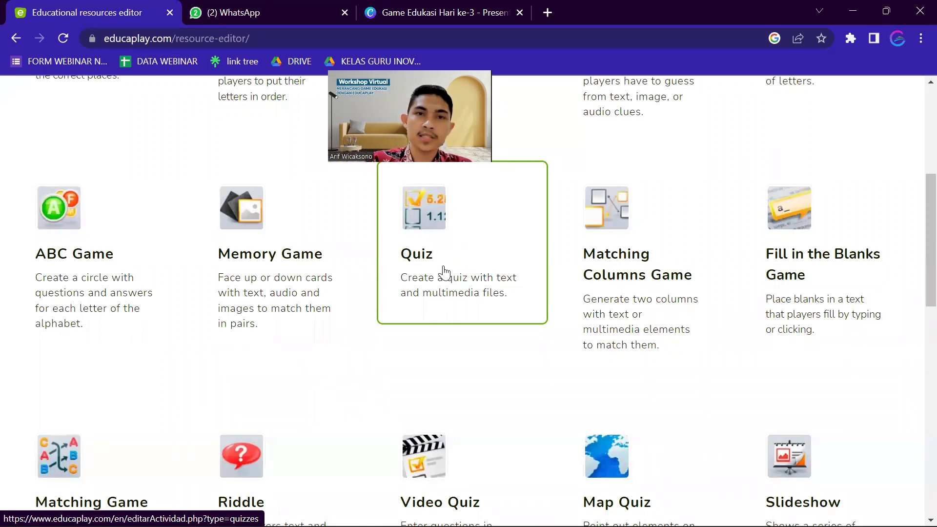
Step: Start a new Video Quiz activity and look over its title, description and educational classification fields
scroll(449, 414, down, 3)
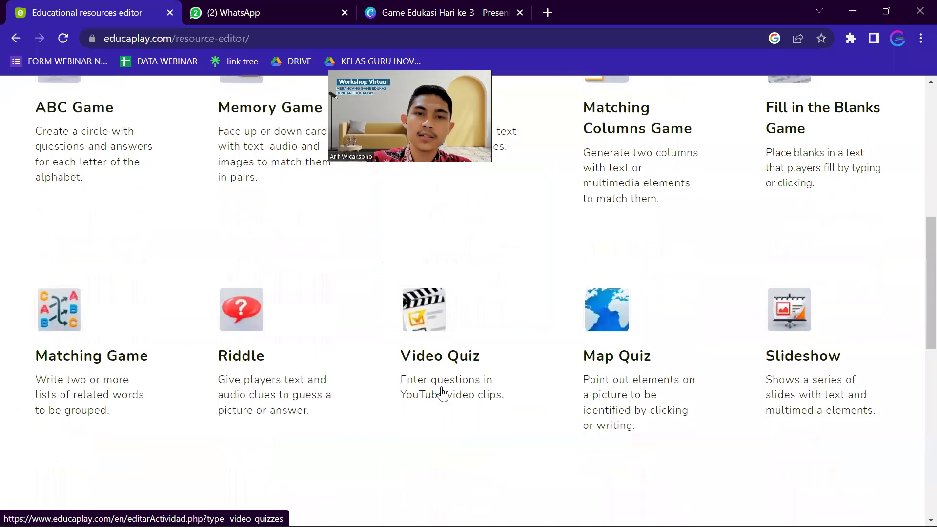
click(418, 317)
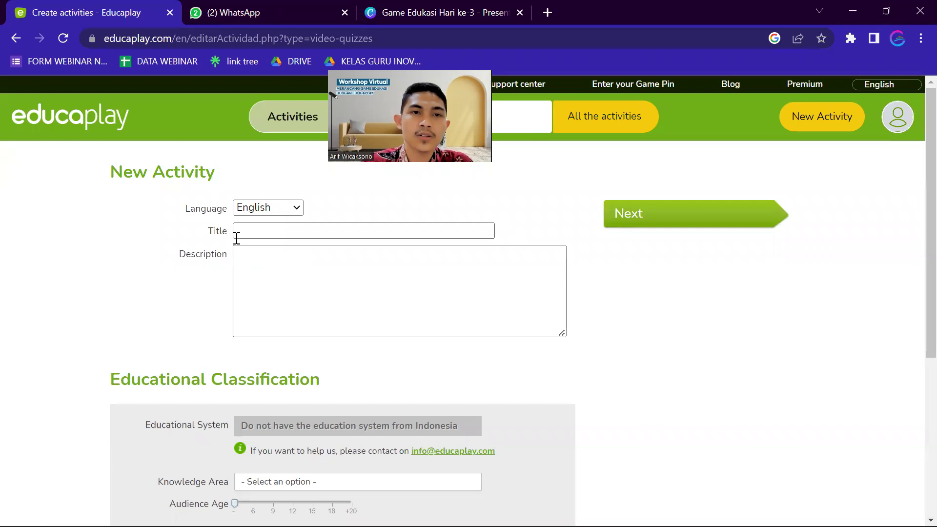
scroll(255, 274, down, 1)
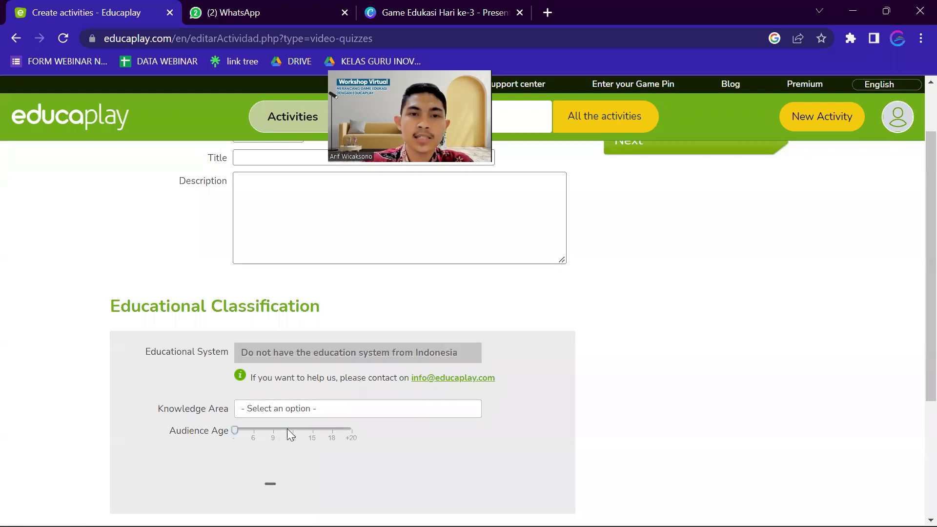
scroll(298, 322, up, 2)
scroll(301, 326, down, 2)
scroll(284, 313, up, 2)
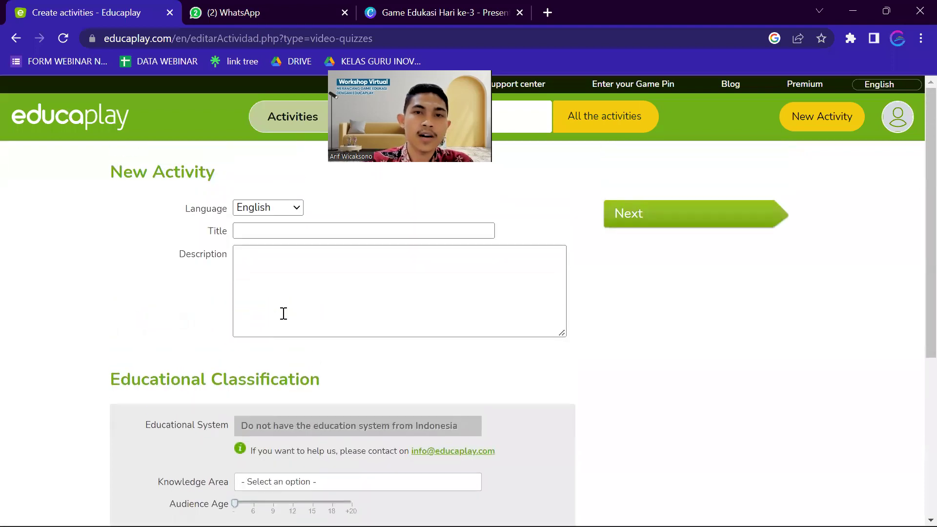
Step: Title the activity "Kuis Video Sejarah Indonesia" and enter the description "Kuis pengetahuan sejarah Indonesia"
click(278, 228)
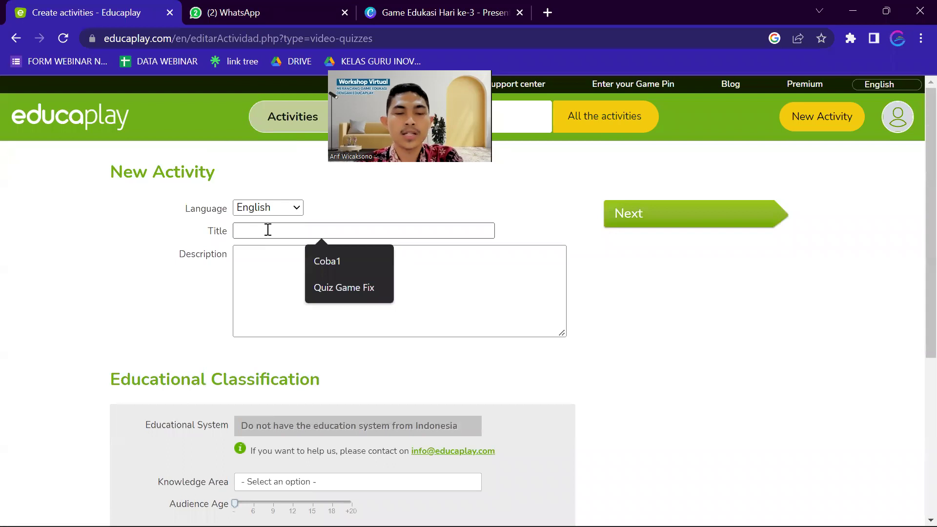
text(Kuiz Video Sejarah Indonesia)
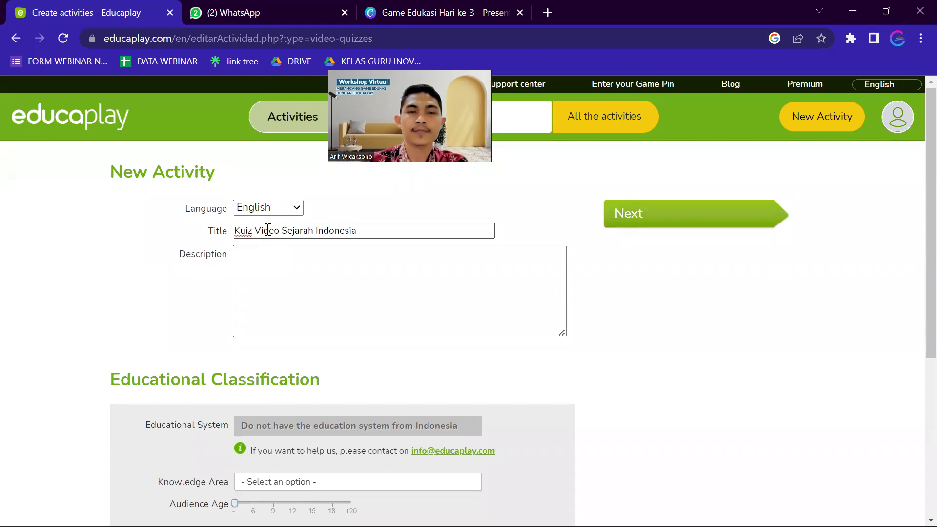
click(320, 267)
click(256, 234)
key(BackSpace)
text(s)
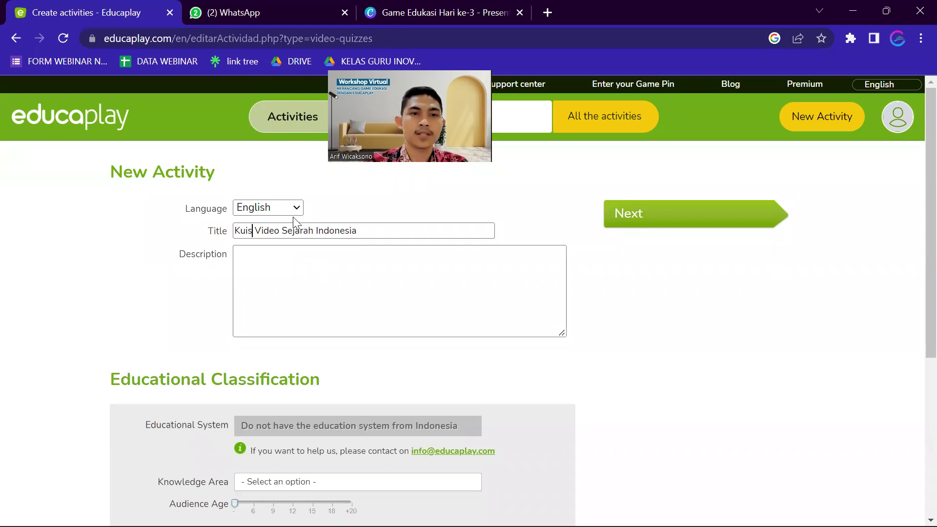
click(296, 277)
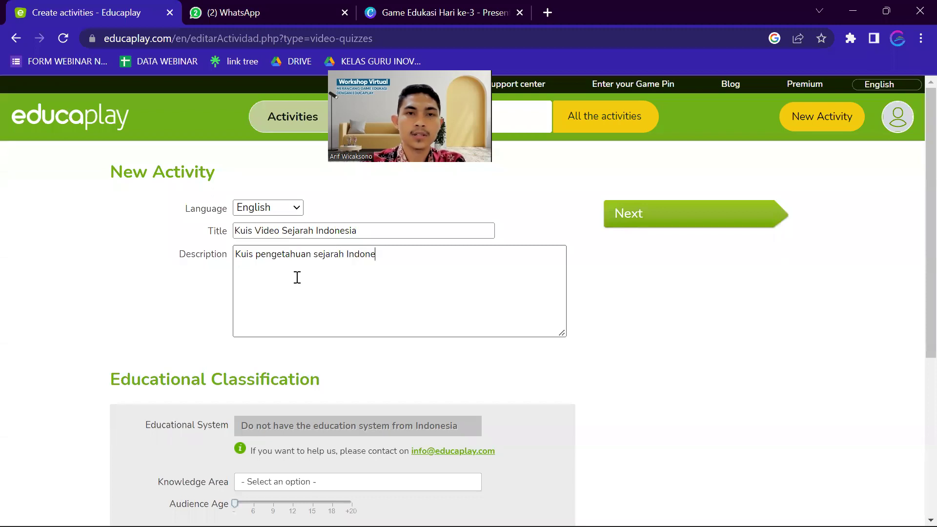
Step: Set the activity's knowledge area to History and the audience age to 12
scroll(302, 283, down, 3)
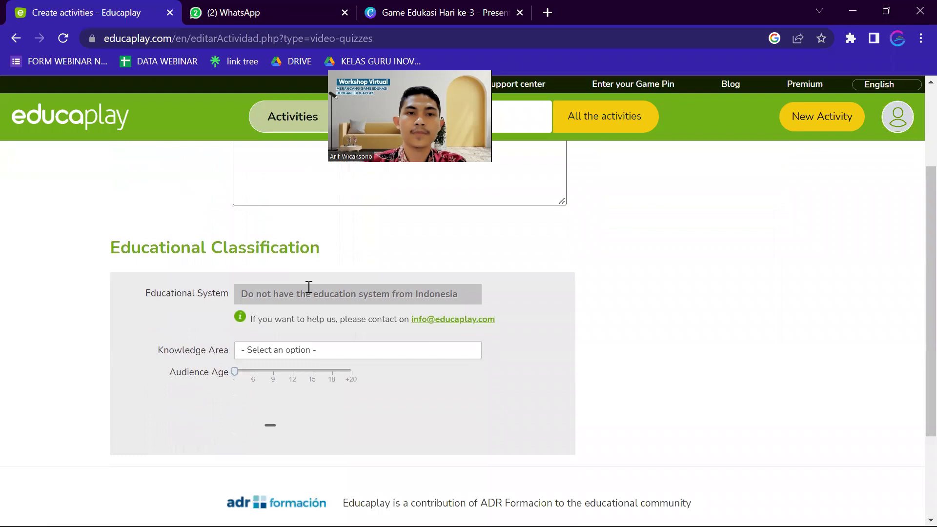
click(267, 337)
scroll(318, 392, down, 2)
scroll(316, 392, down, 3)
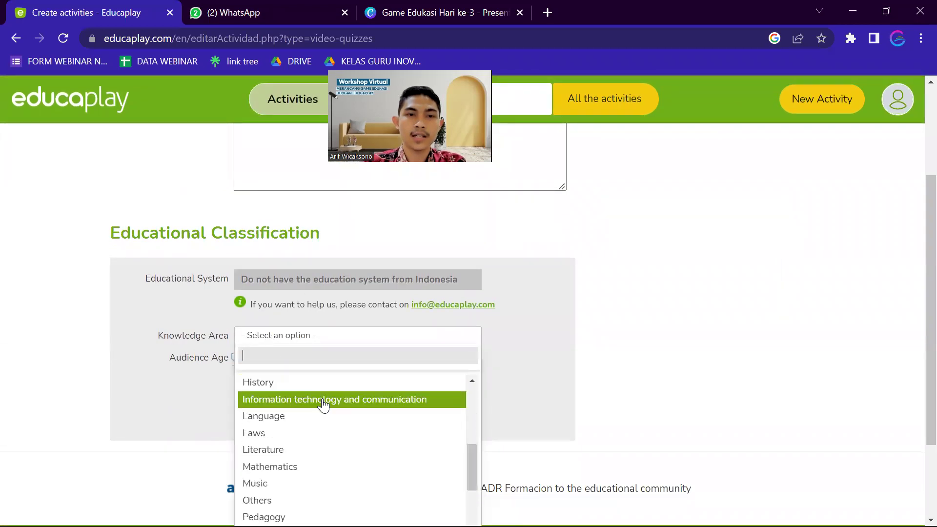
drag(472, 462, 476, 508)
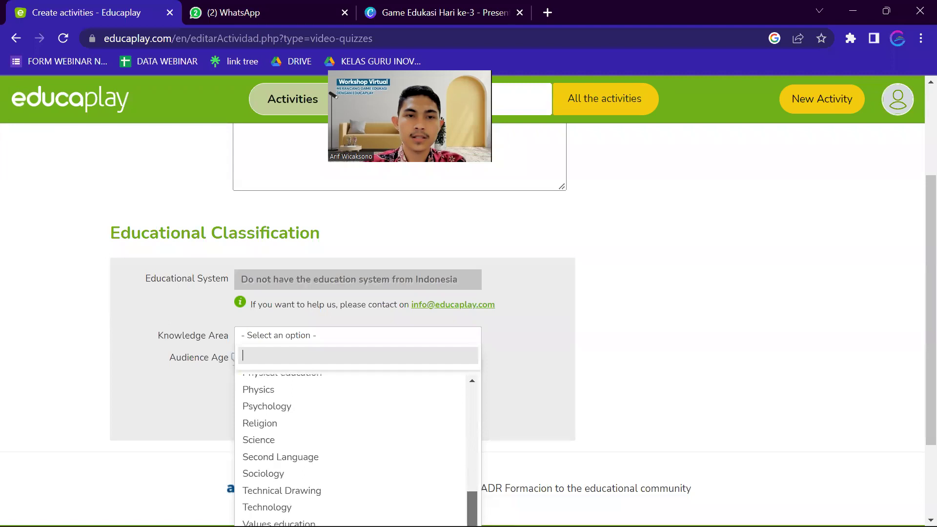
scroll(468, 407, up, 1)
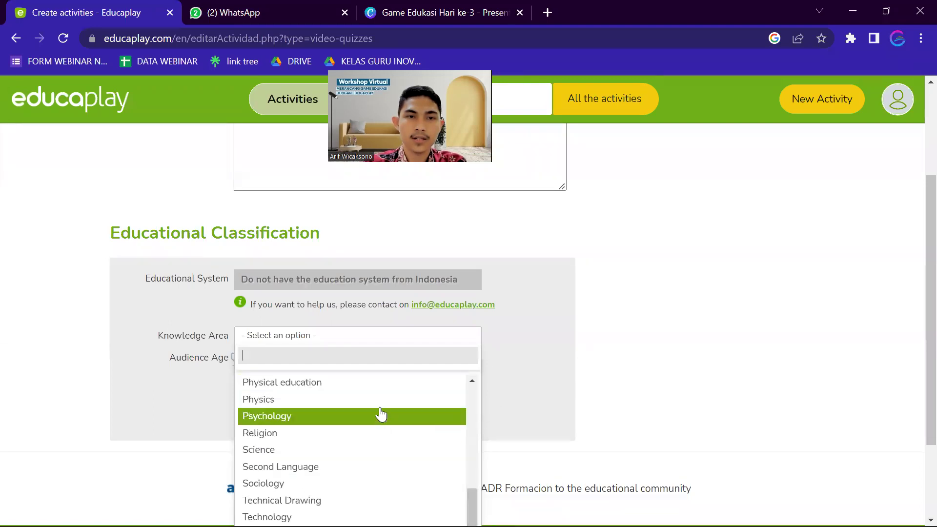
scroll(380, 413, up, 10)
scroll(374, 451, down, 2)
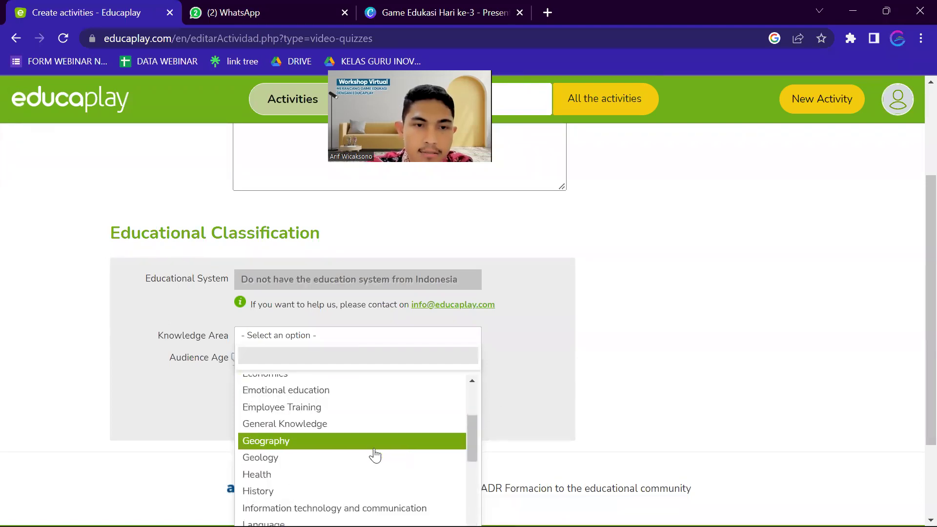
click(365, 492)
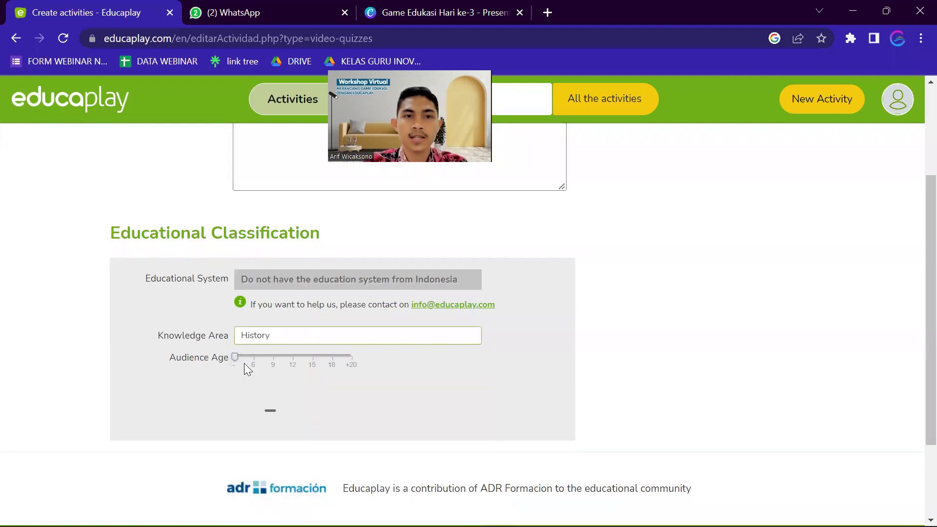
drag(235, 358, 293, 368)
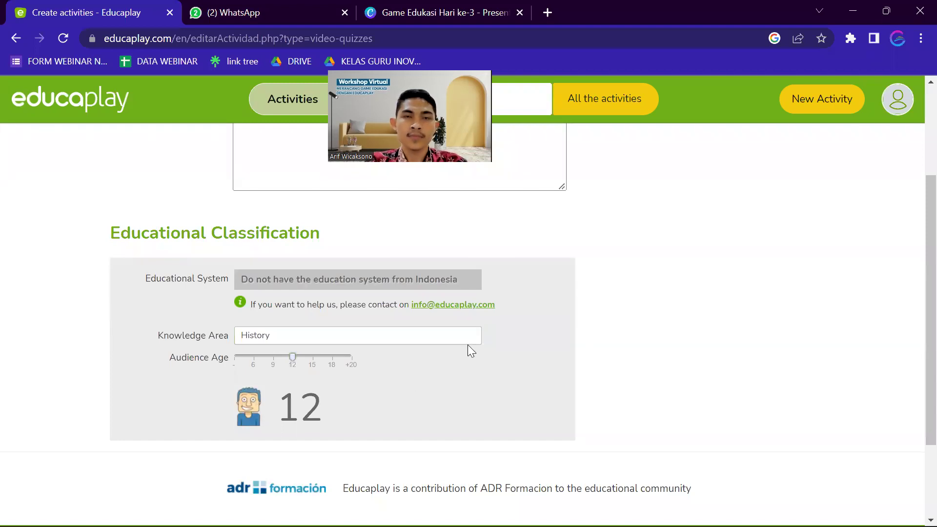
Step: Review the completed new activity form, submit it, and dismiss the Video Quiz tutorial pop-up
scroll(468, 350, up, 3)
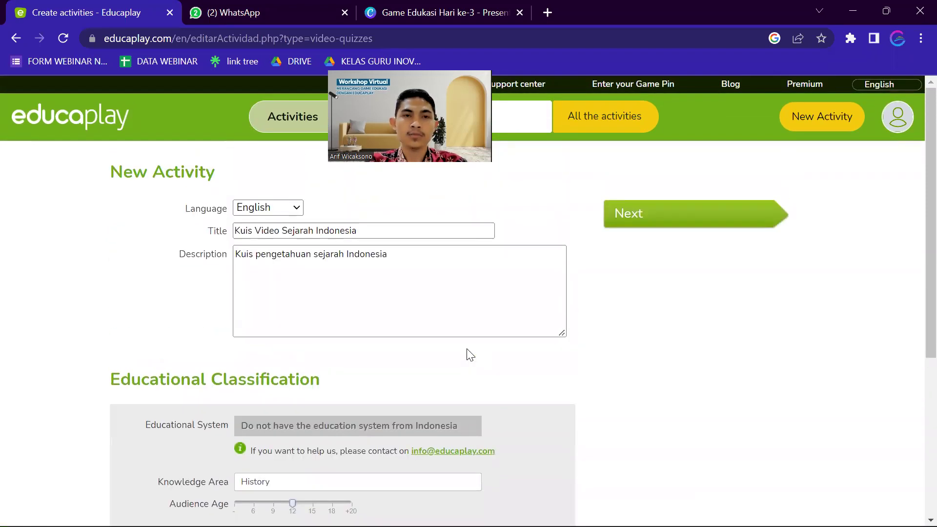
scroll(356, 351, down, 2)
scroll(356, 352, up, 2)
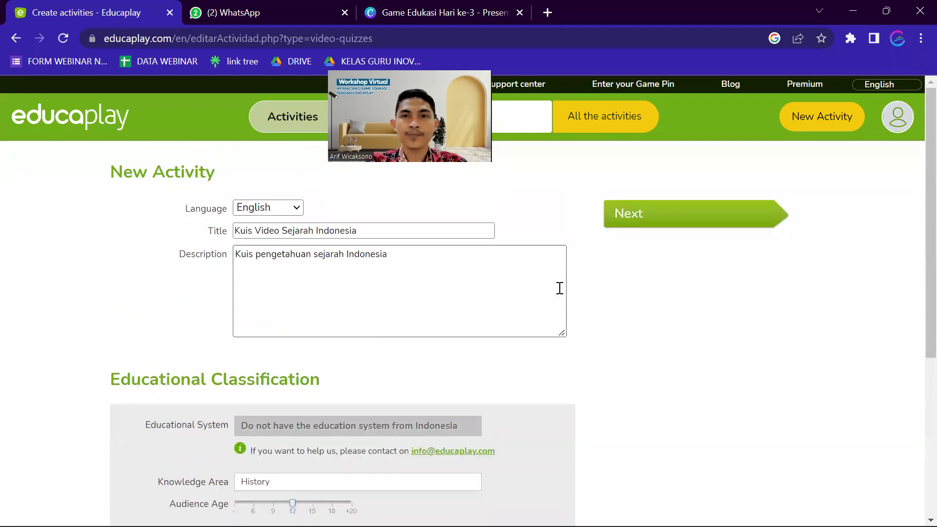
scroll(427, 343, down, 3)
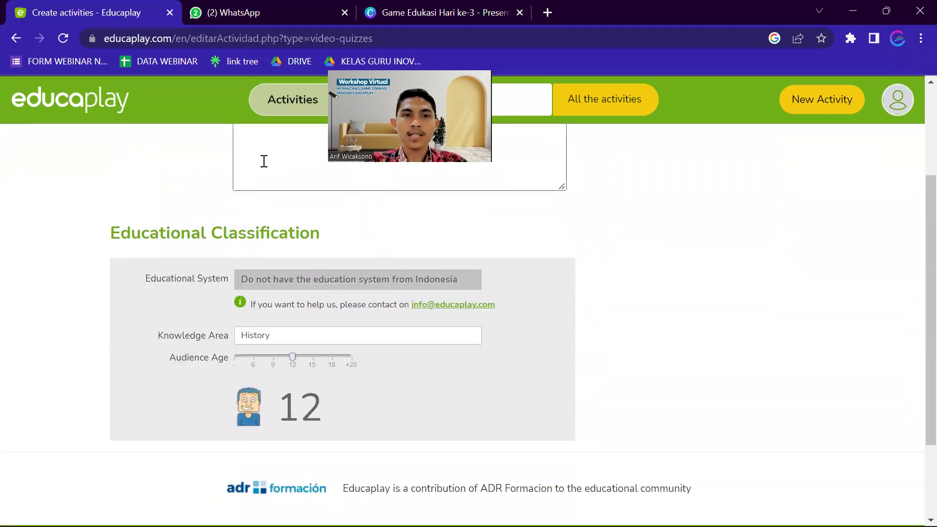
scroll(293, 337, up, 1)
scroll(293, 337, up, 3)
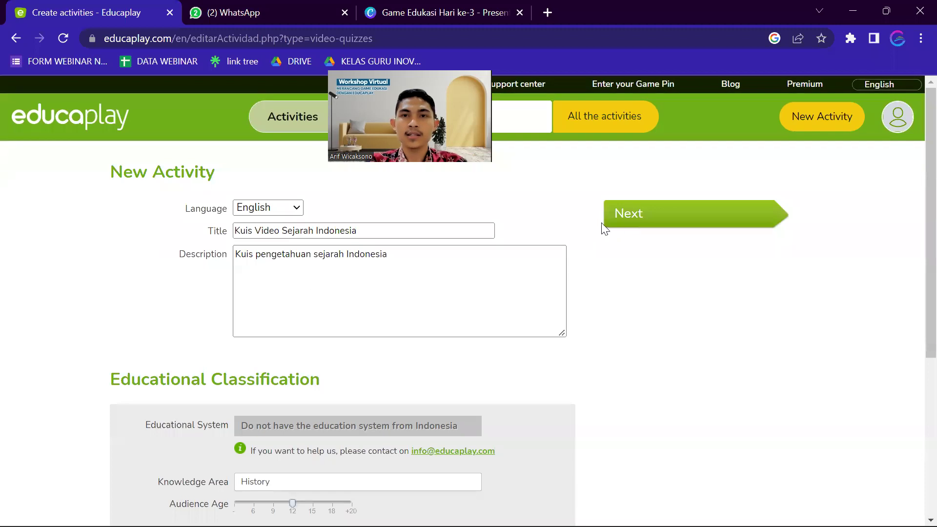
click(630, 224)
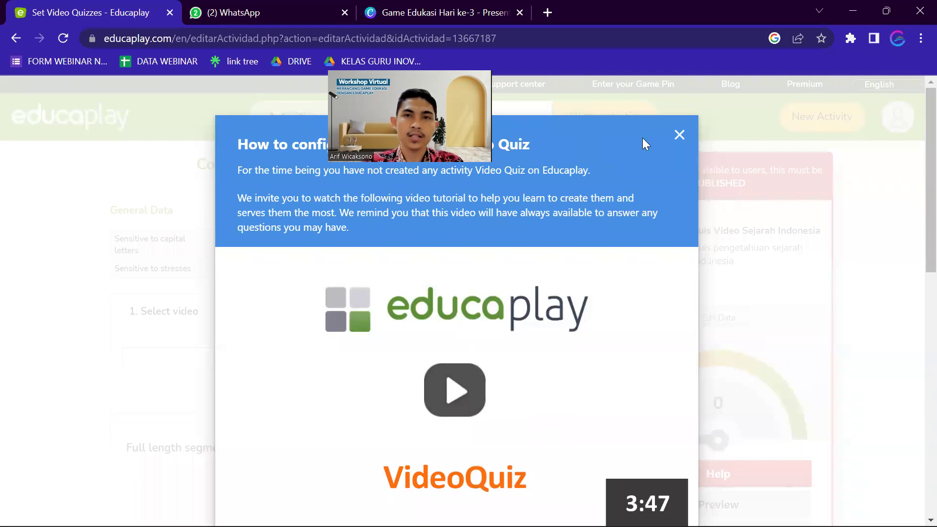
click(678, 139)
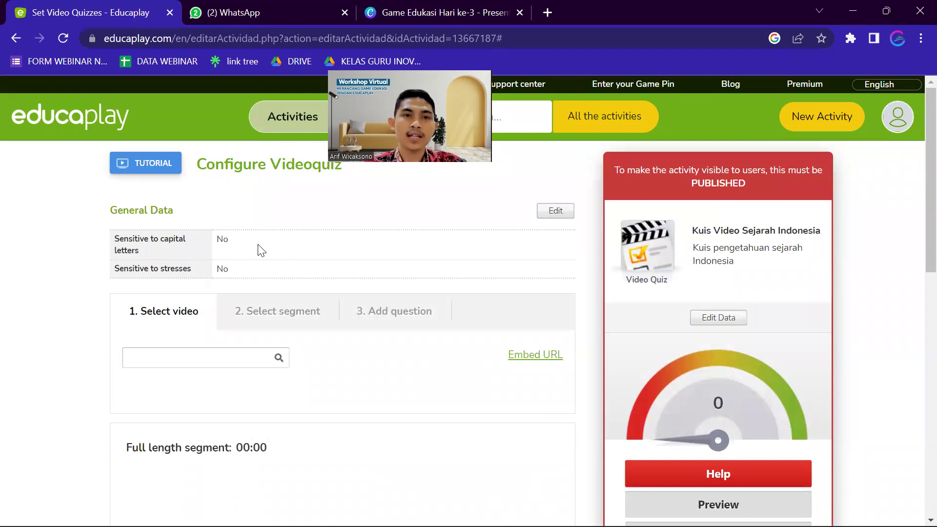
Step: Examine the capital letters and stresses sensitivity options without changing them, and look over the quiz's video selection and segment sections
click(556, 210)
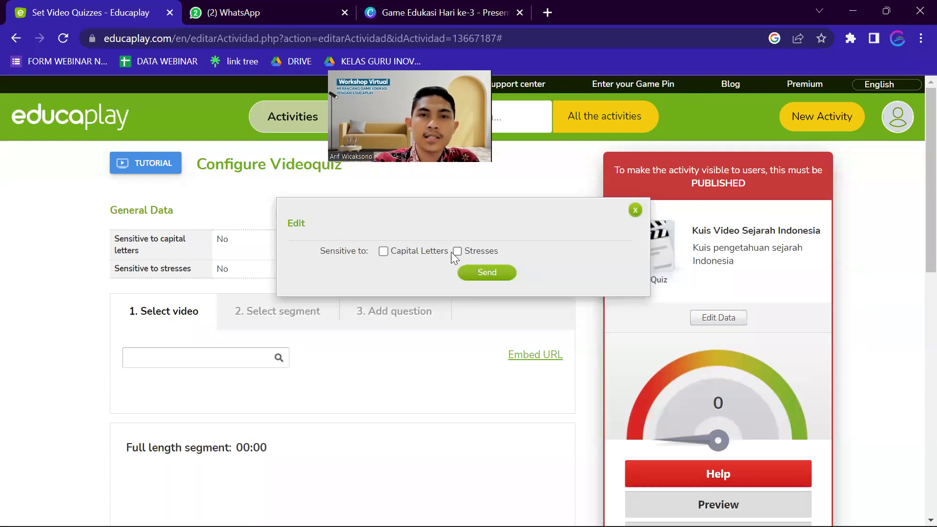
click(636, 212)
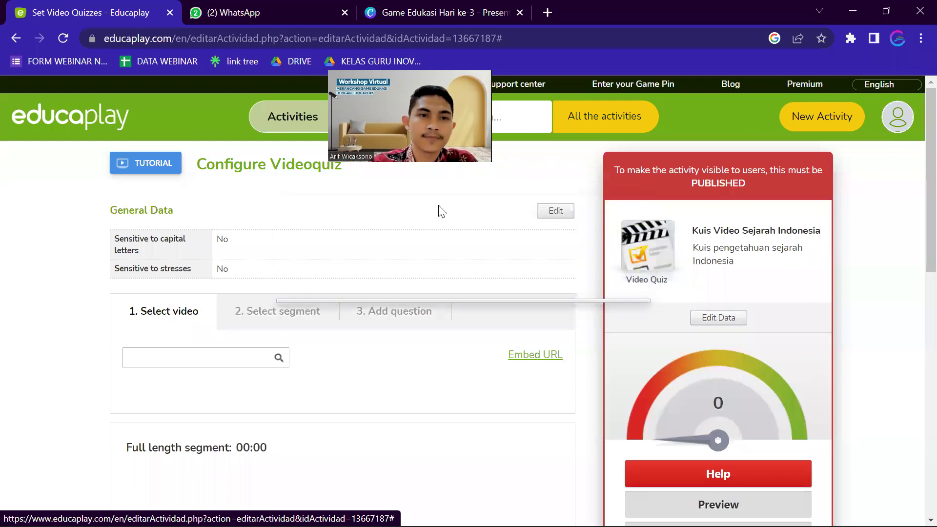
scroll(278, 234, down, 2)
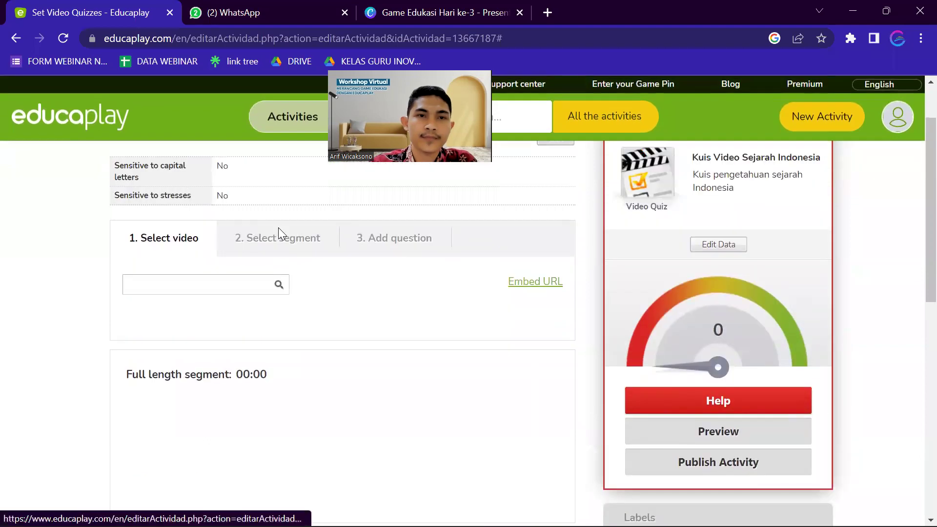
click(195, 290)
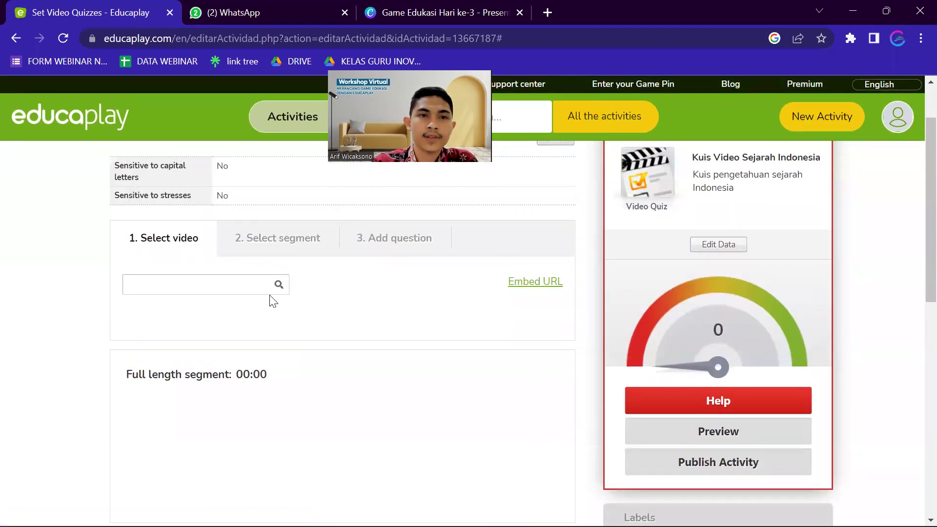
scroll(280, 306, down, 2)
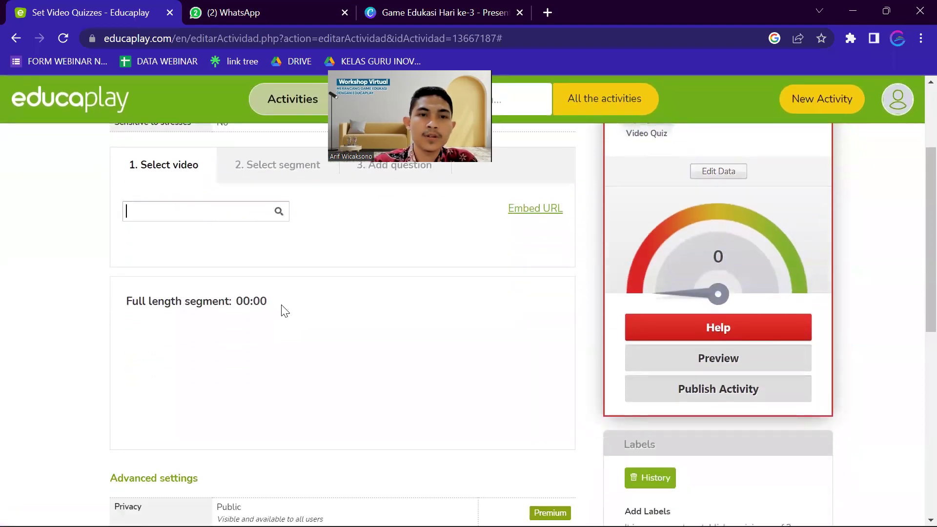
scroll(284, 311, down, 2)
scroll(283, 310, up, 4)
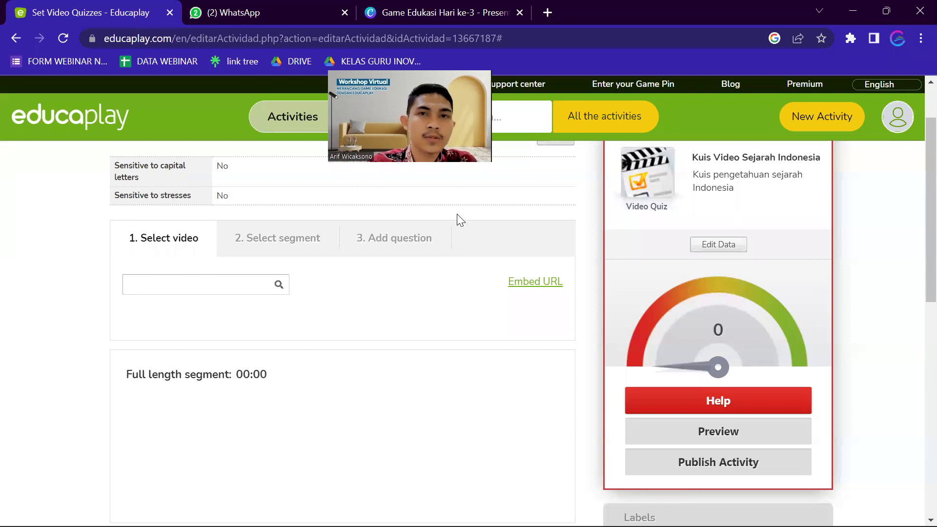
Step: Open YouTube in a new browser tab, search for "sejarah singkat kemerdekaan indonesia", and close the Zoom settings window
click(548, 12)
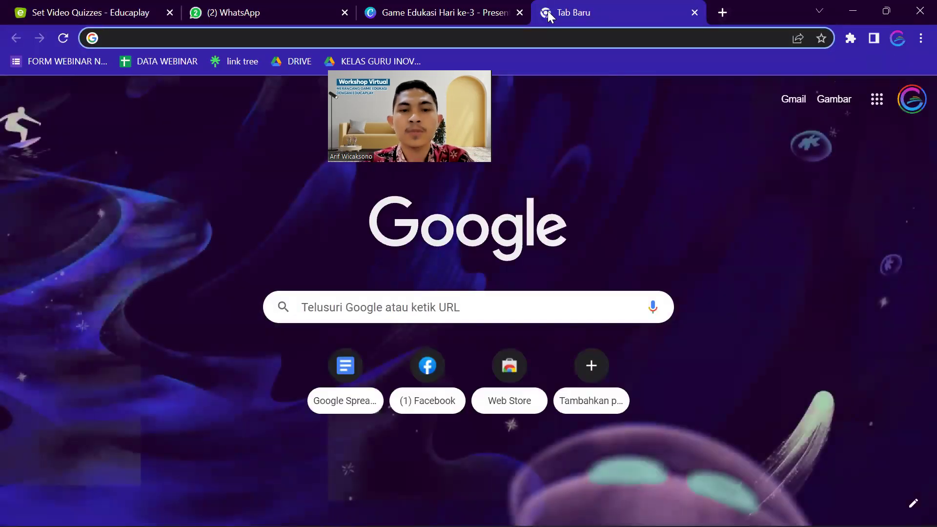
text(you)
key(Return)
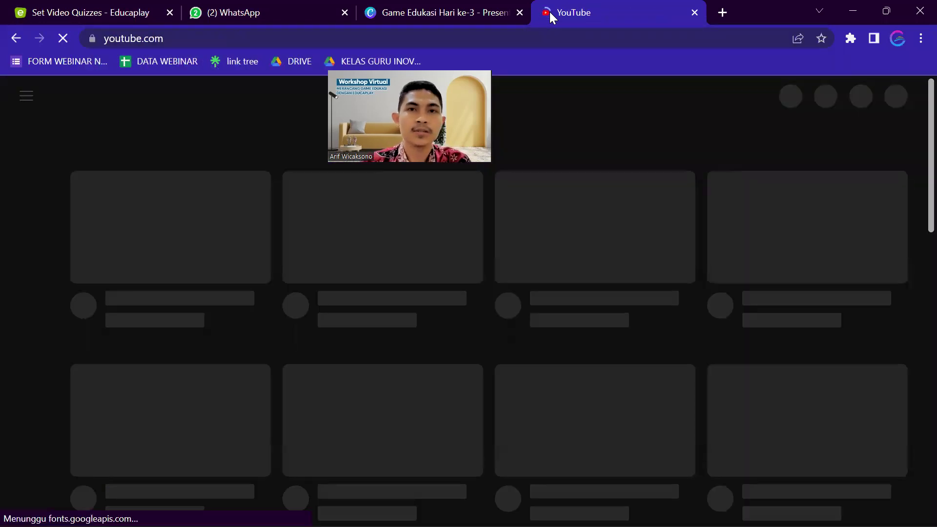
text(se)
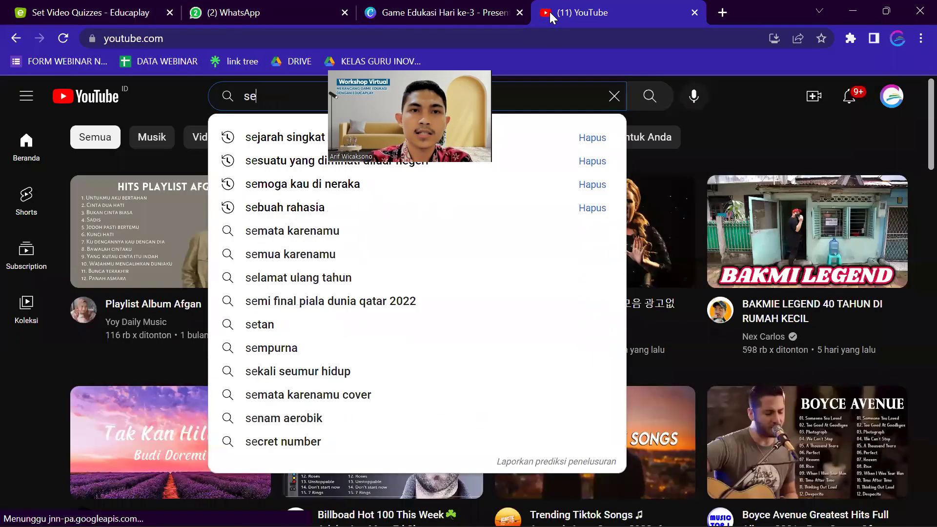
click(290, 142)
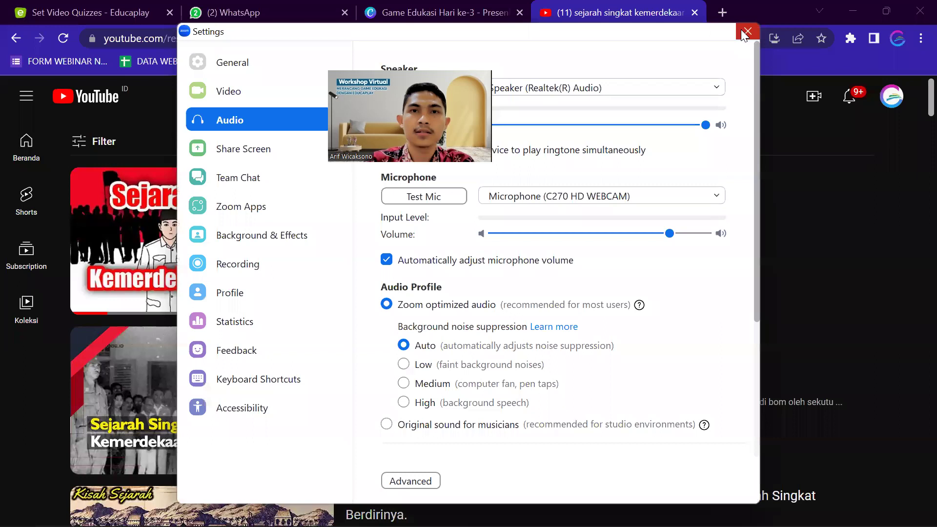
click(743, 33)
drag(771, 89, 771, 90)
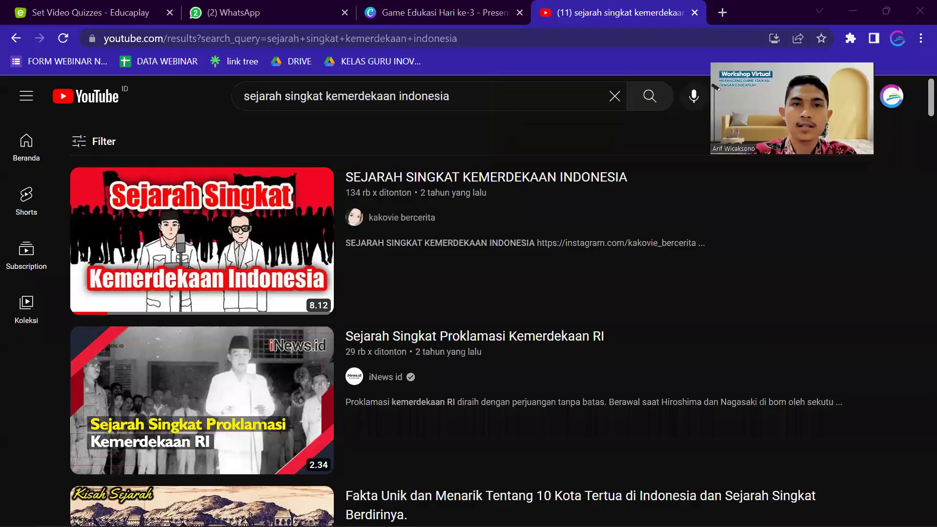
Step: Open the video "SEJARAH SINGKAT KEMERDEKAAN INDONESIA" from the search results and pause its playback
mouse_move(233, 227)
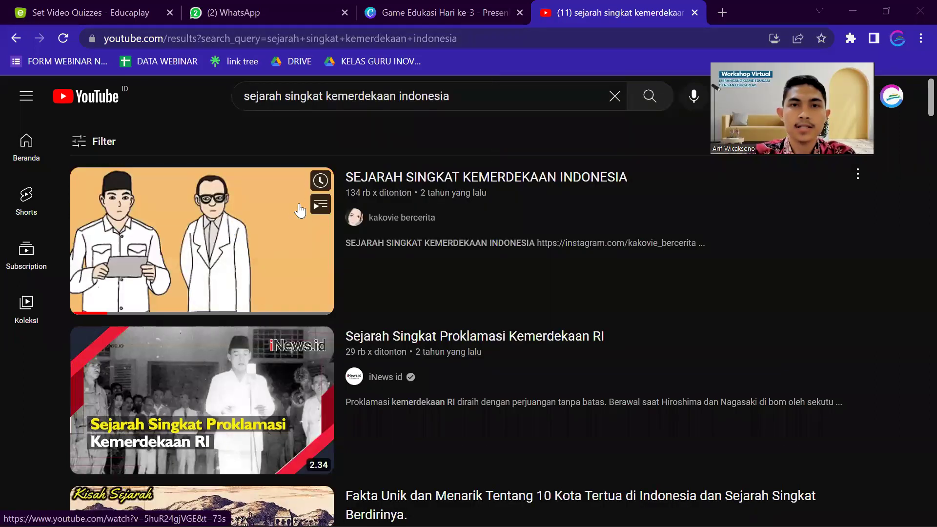
click(413, 180)
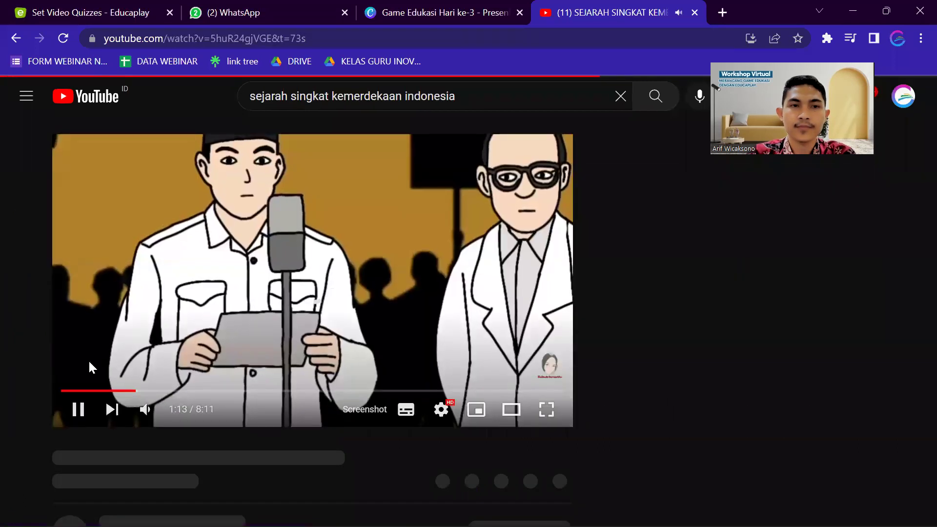
click(192, 323)
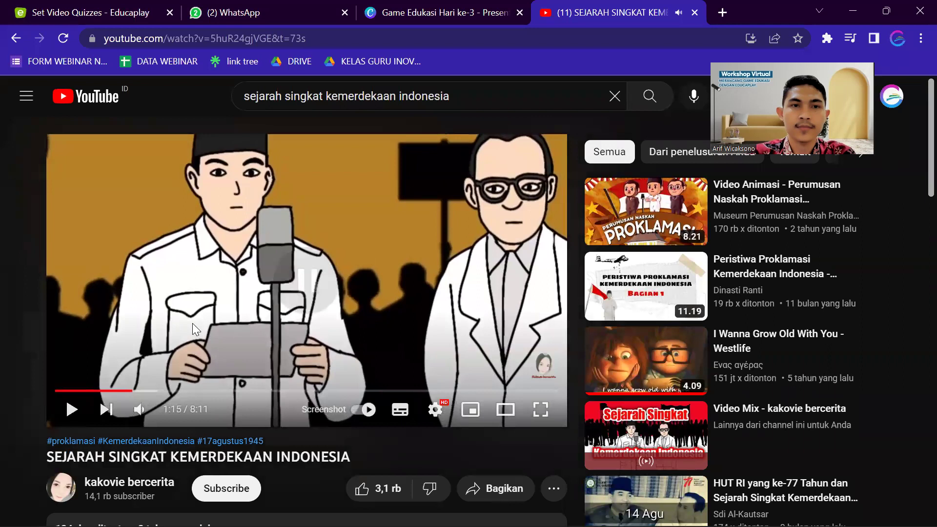
Step: Copy the URL of the paused YouTube video and switch back to the Educaplay video quiz editor
key(ctrl+l)
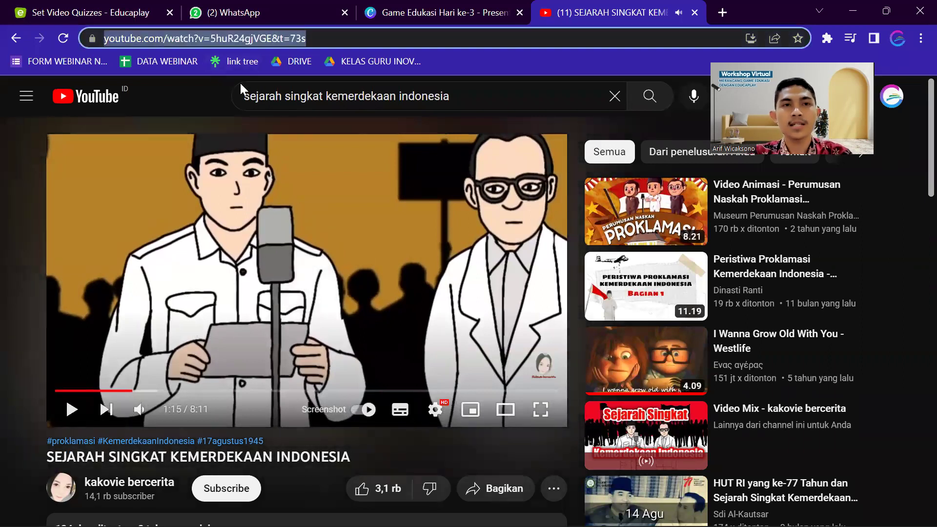
right_click(306, 247)
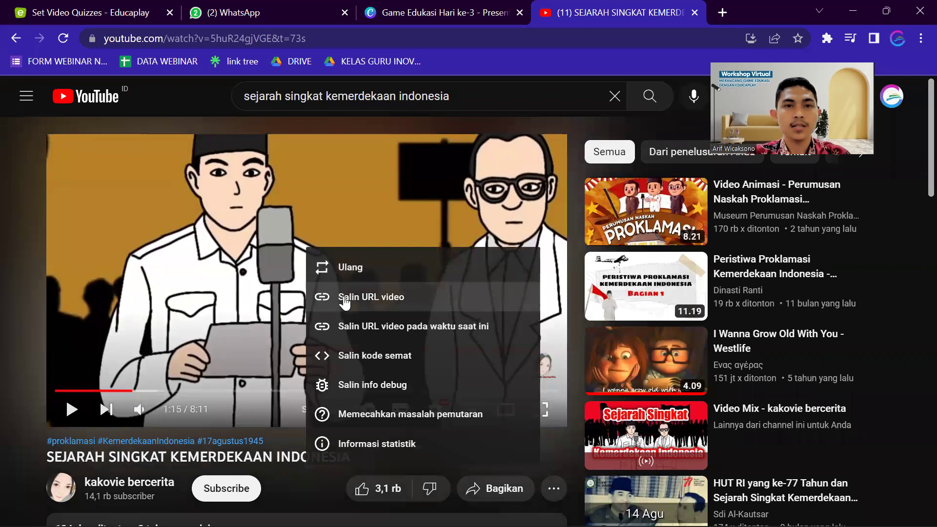
click(362, 298)
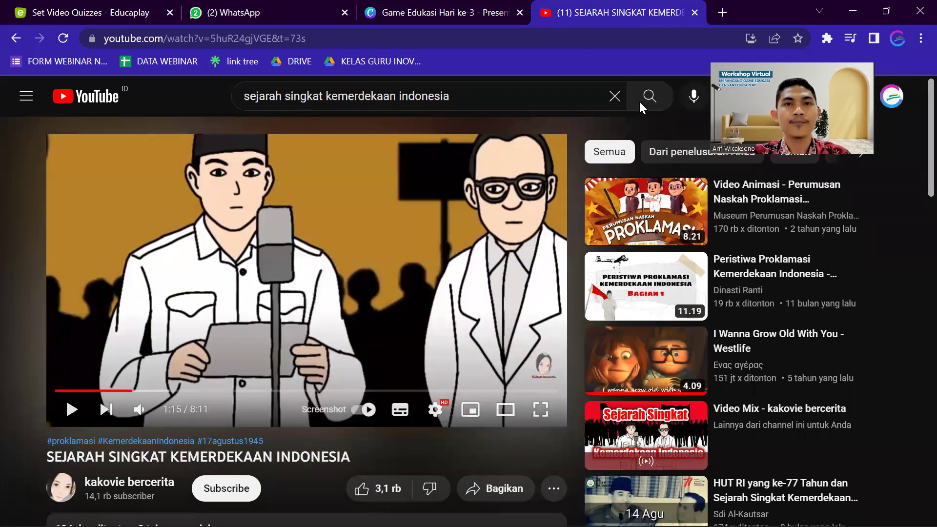
click(247, 10)
click(95, 7)
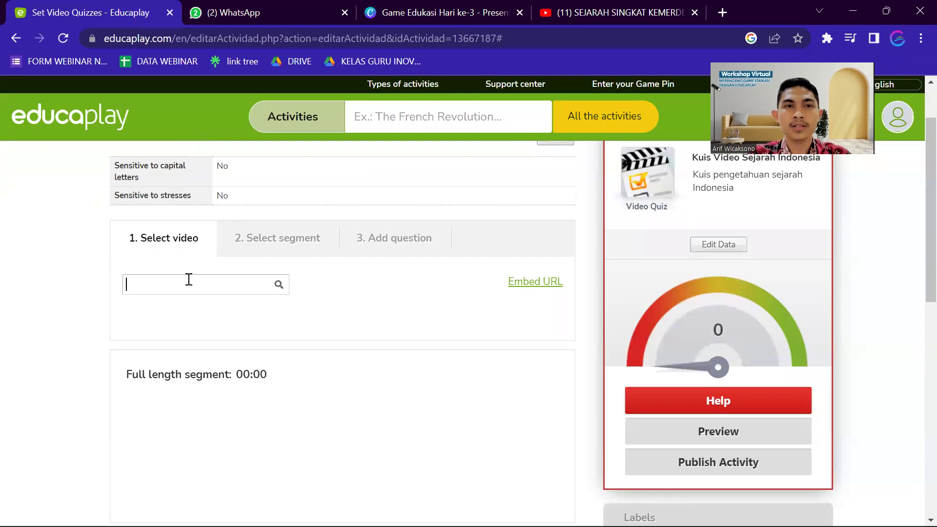
scroll(192, 281, up, 2)
scroll(159, 311, down, 1)
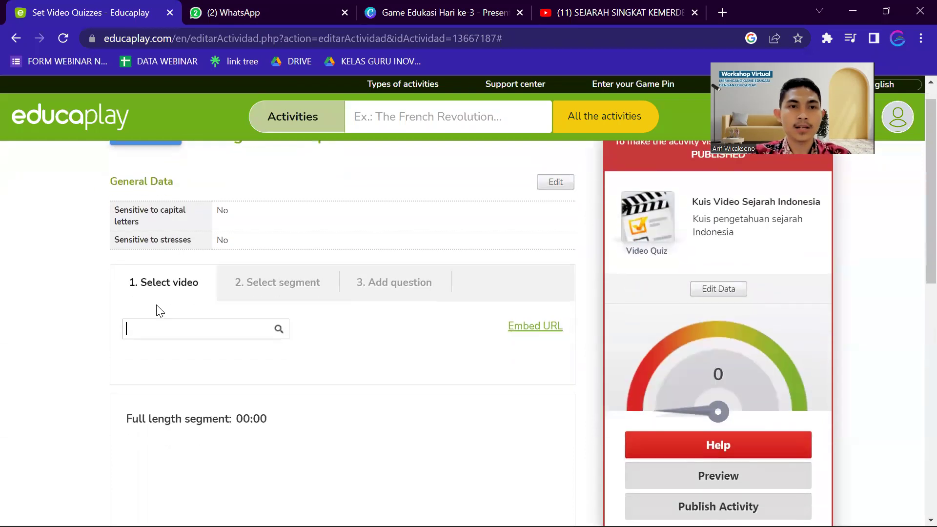
scroll(159, 310, down, 1)
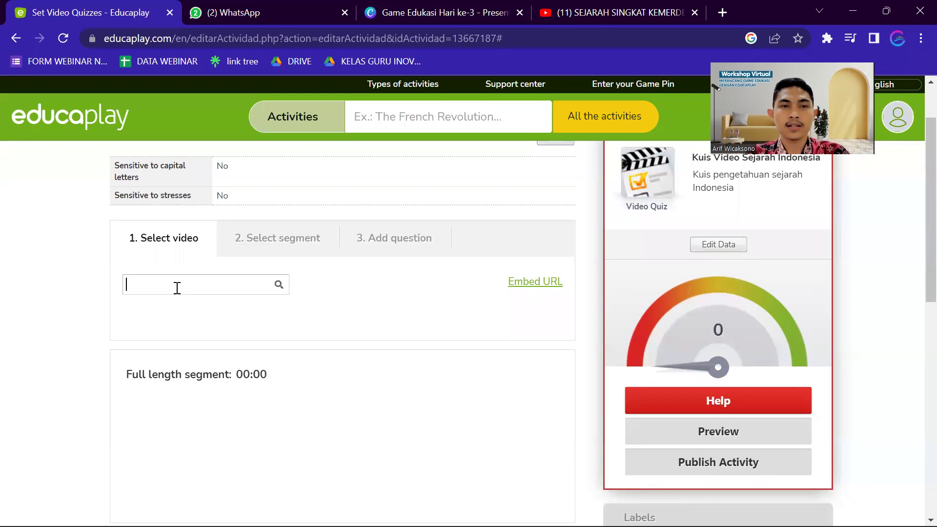
text(https://youtu.be/5huR24gjVGE)
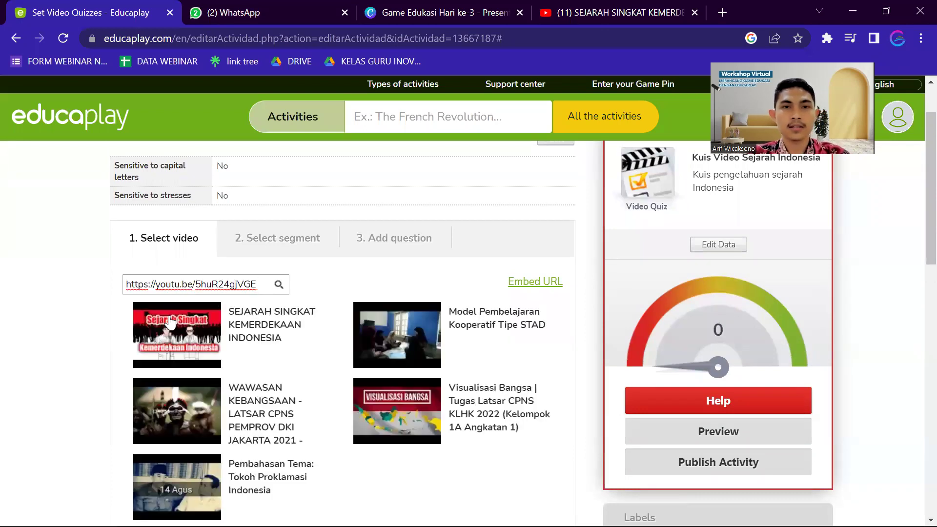
click(254, 342)
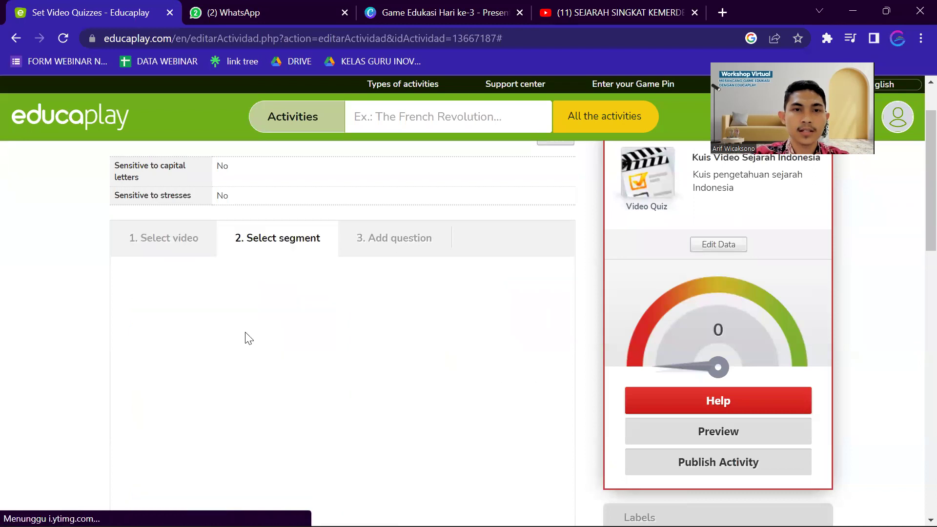
Step: Look over the segment settings, play the opening of the embedded video while skipping through it, and pause at 0:13
scroll(258, 322, down, 5)
scroll(268, 306, up, 5)
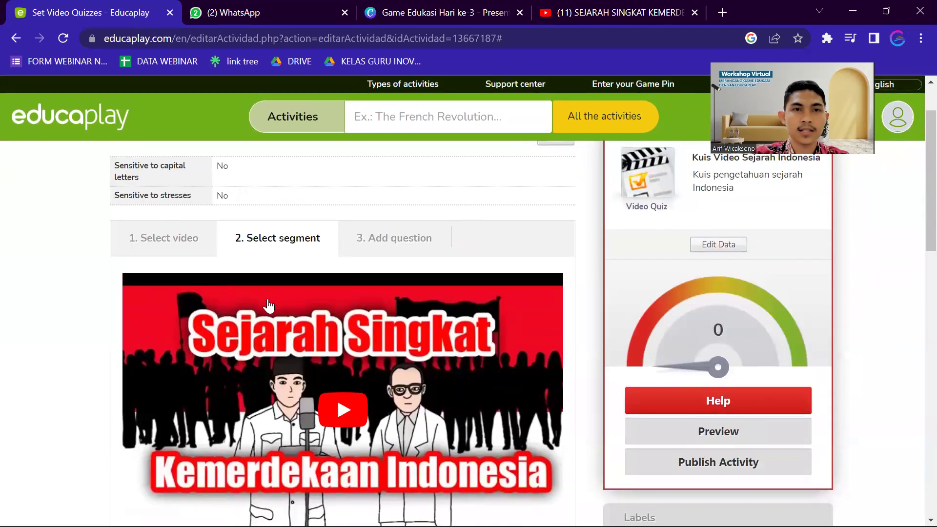
scroll(287, 358, down, 5)
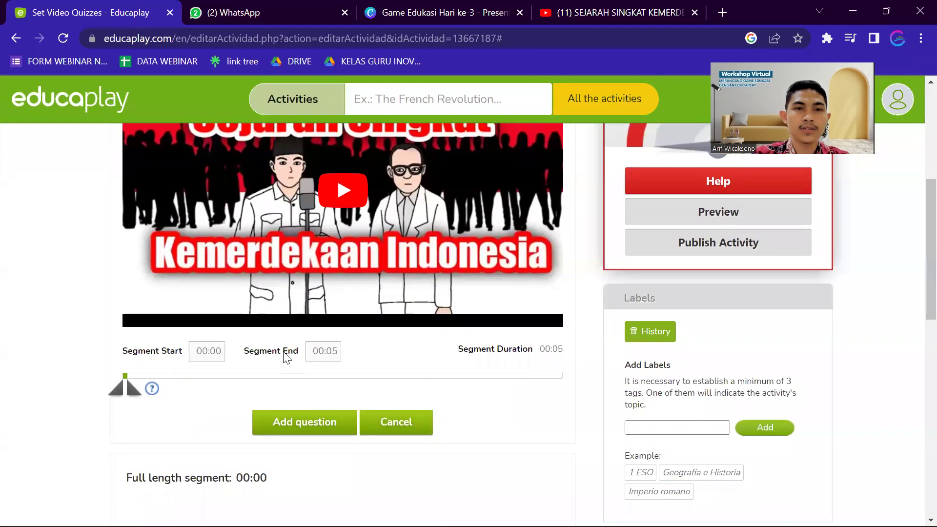
scroll(315, 250, up, 2)
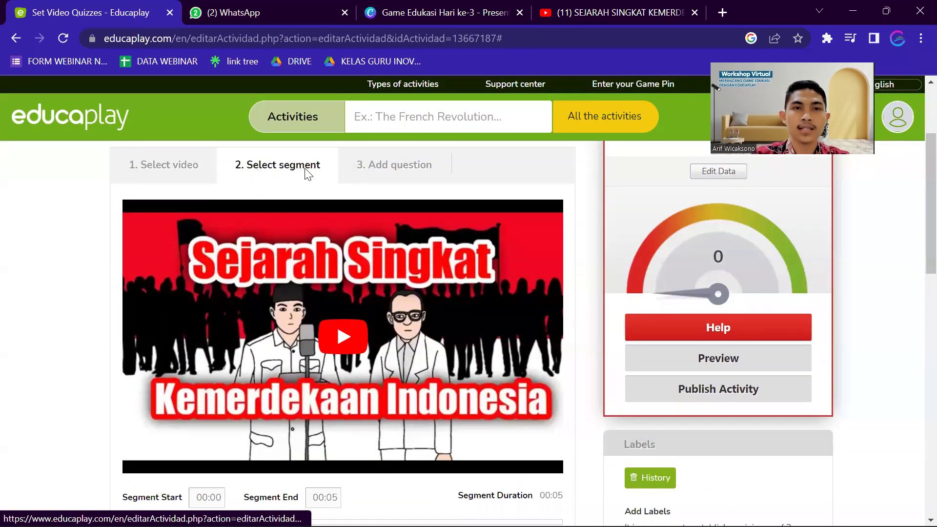
scroll(309, 332, down, 2)
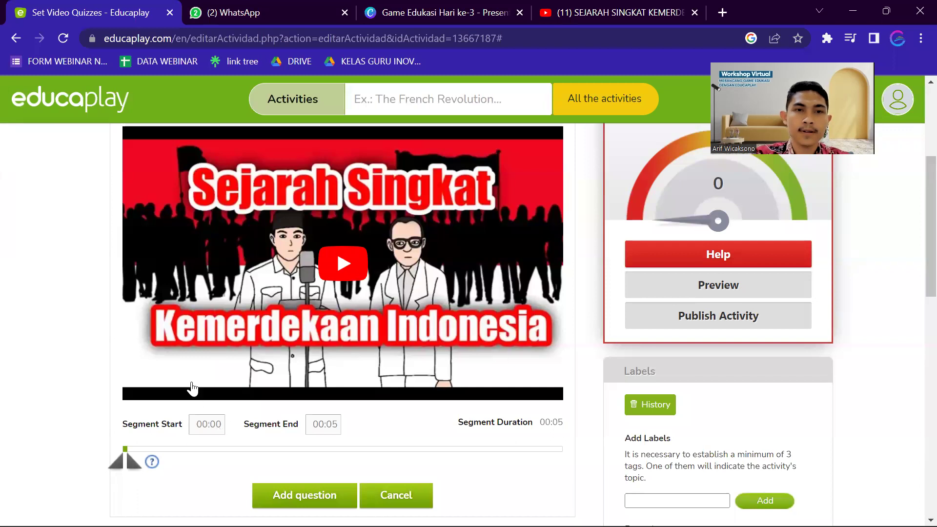
click(344, 264)
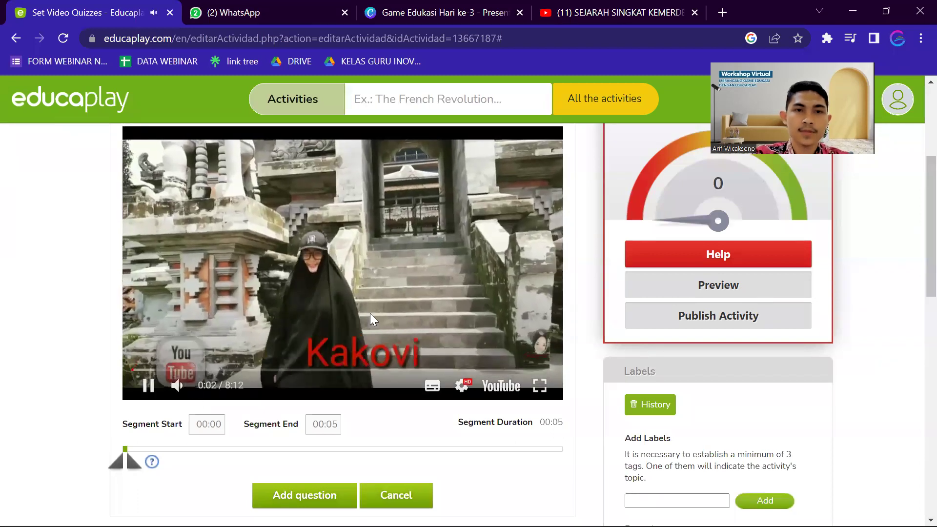
key(Right)
key(Right)
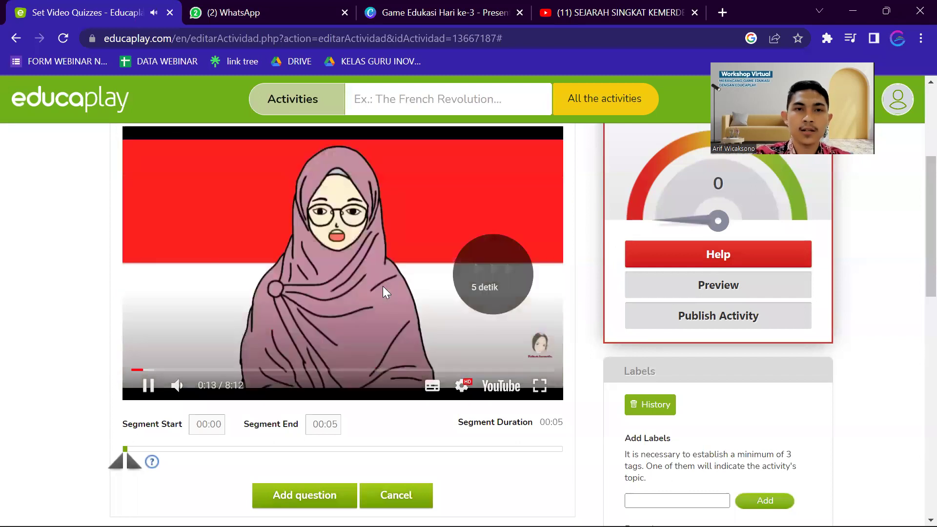
key(Left)
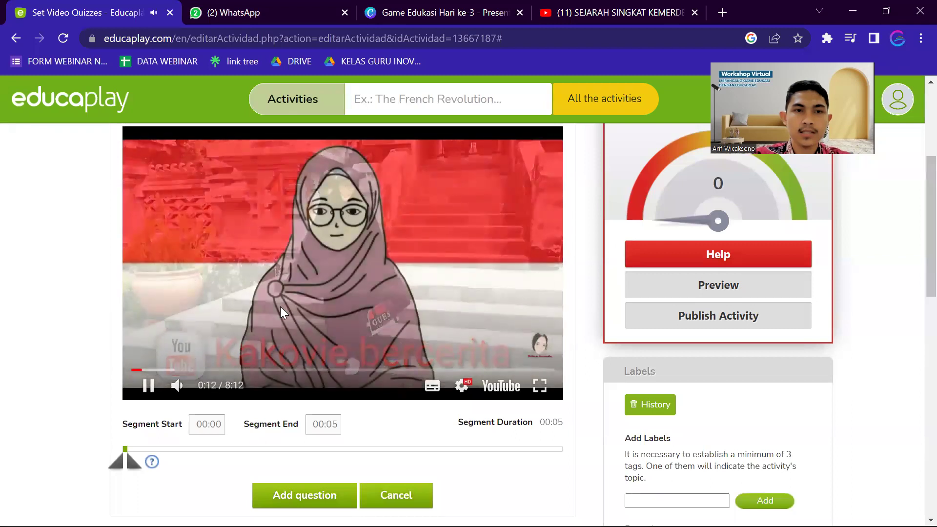
click(307, 270)
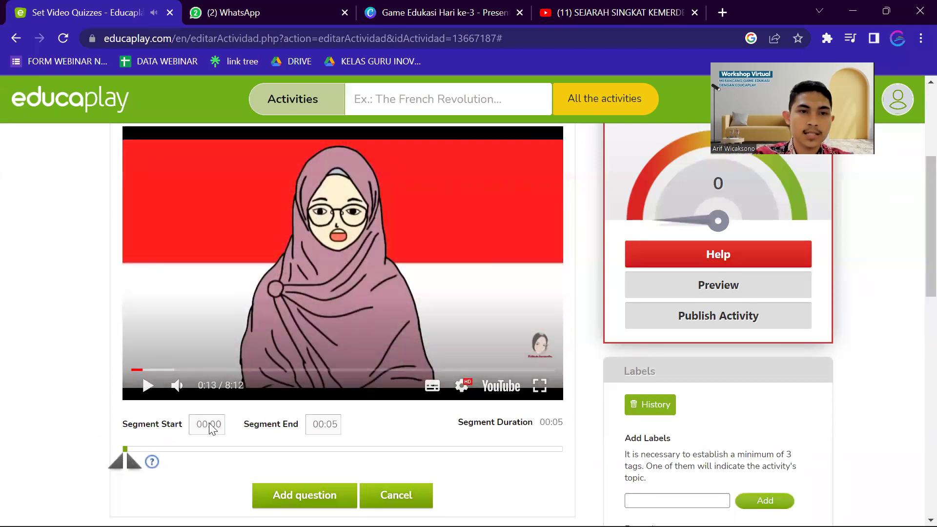
Step: Set the video segment to start at 00:11 and end at 01:46
drag(133, 463, 221, 468)
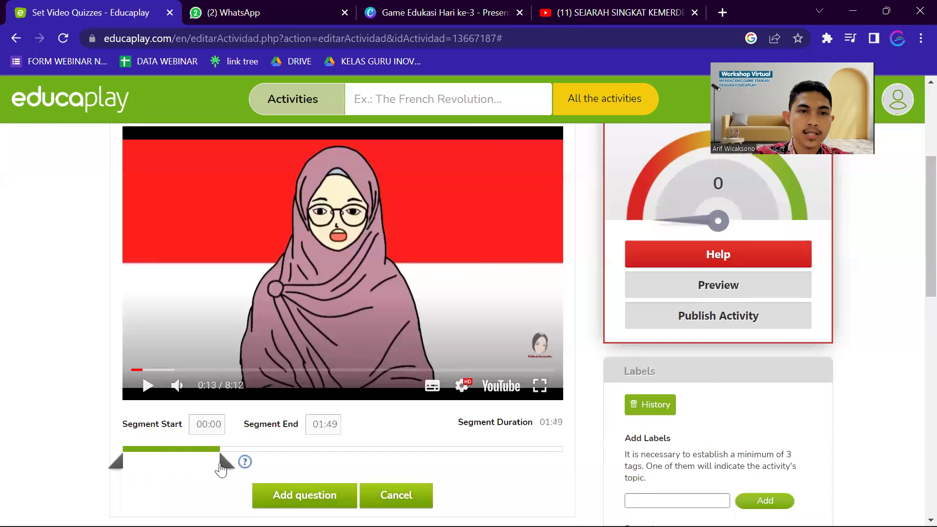
mouse_move(115, 464)
mouse_down()
mouse_move(139, 469)
mouse_move(130, 468)
mouse_up()
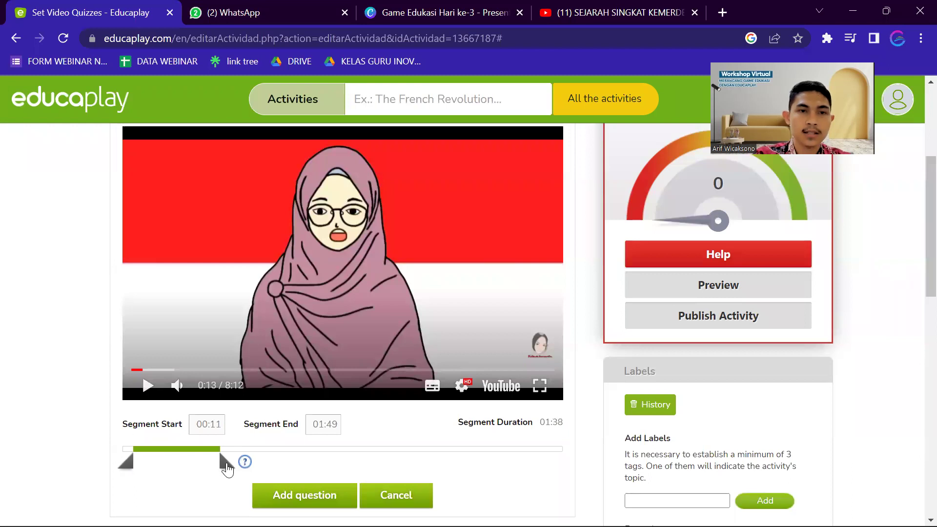
drag(227, 469, 225, 468)
Step: Play the video on at a lower volume, skipping ahead to 1:04, pause it there, and set the segment end to 01:04
click(148, 386)
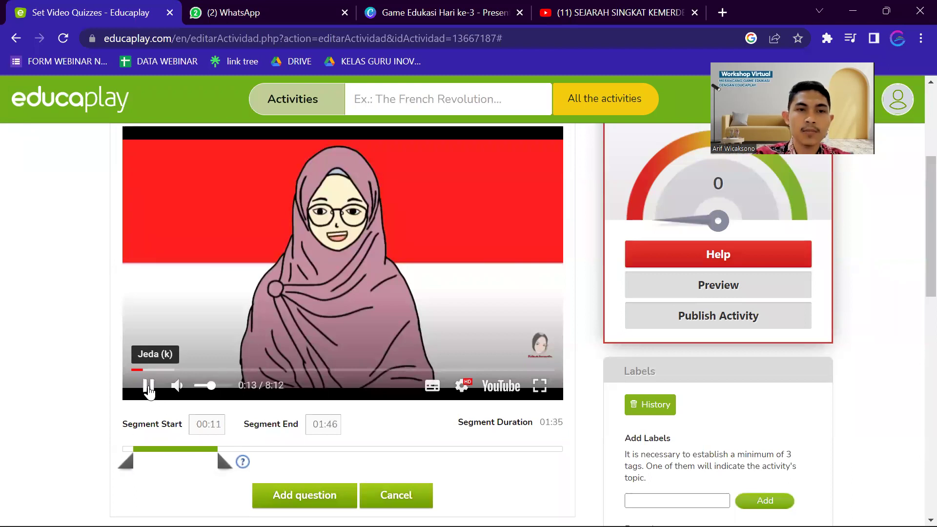
click(198, 386)
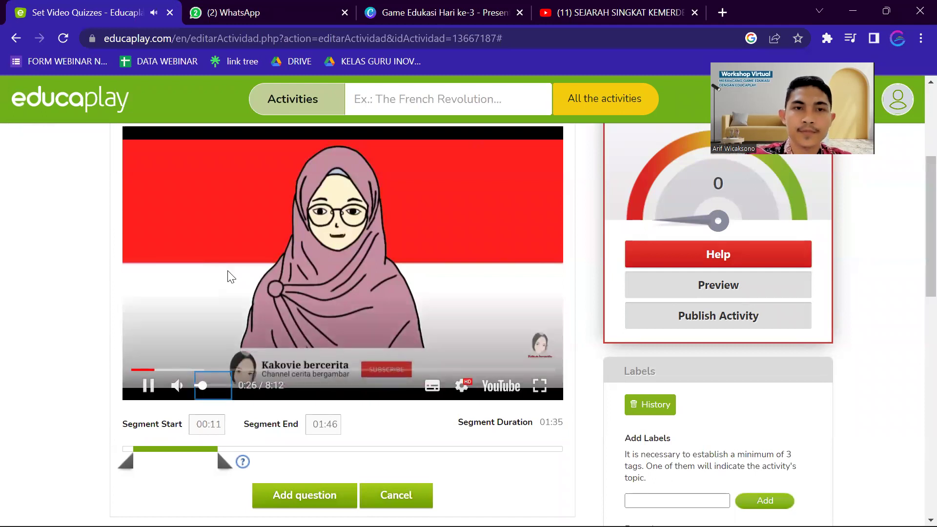
key(Right)
key(Right)
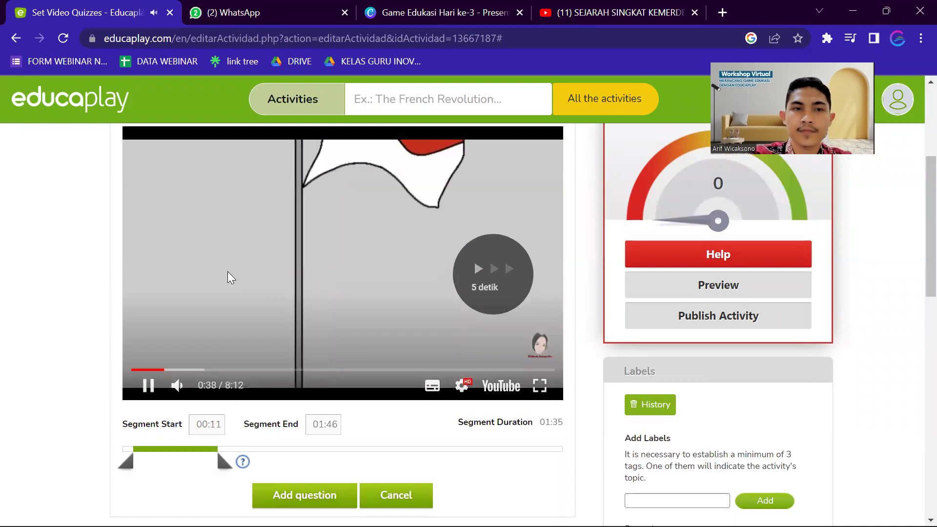
key(Right)
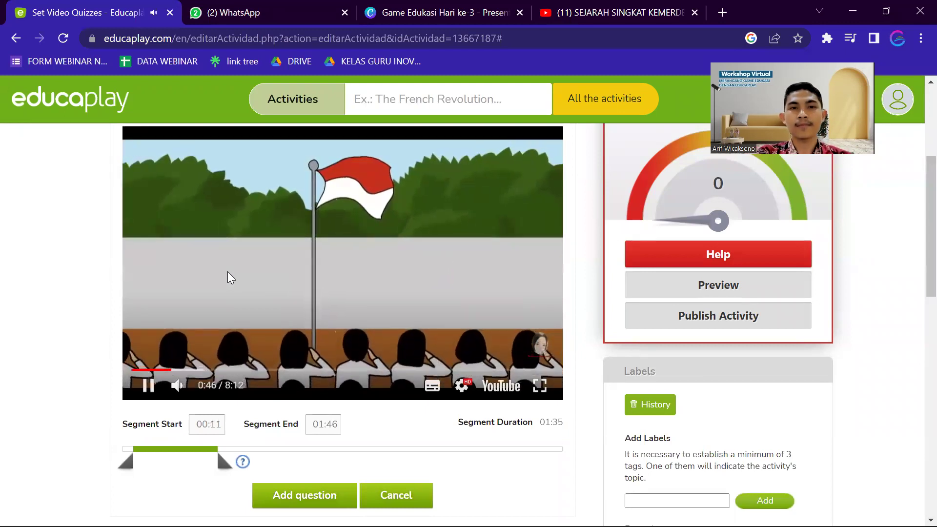
key(Right)
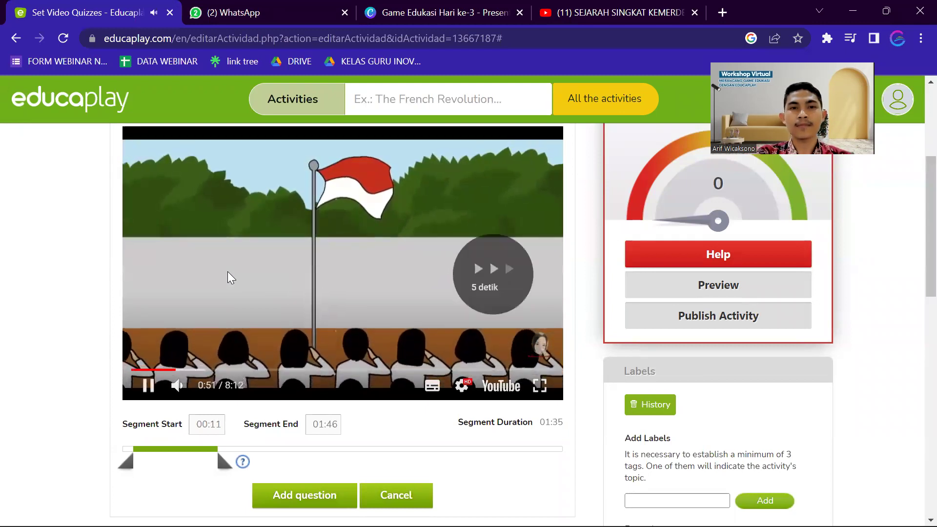
key(Right)
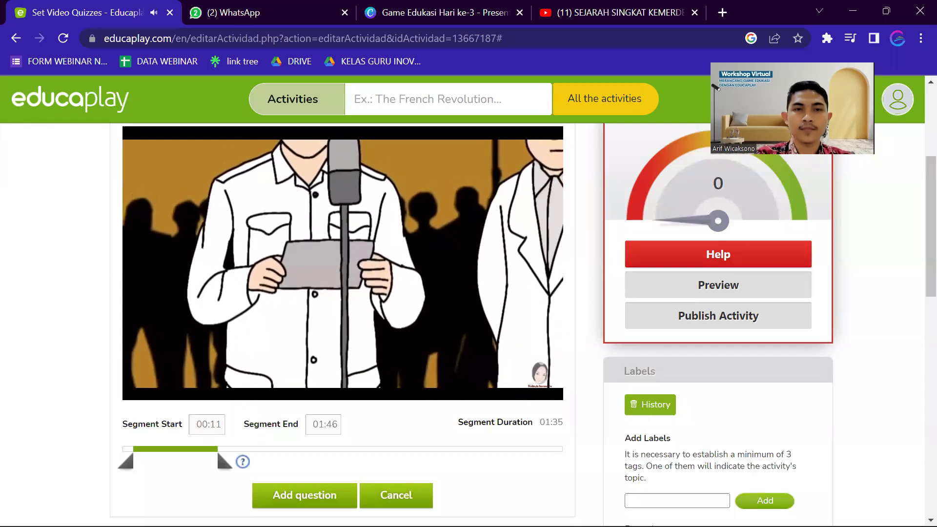
click(230, 278)
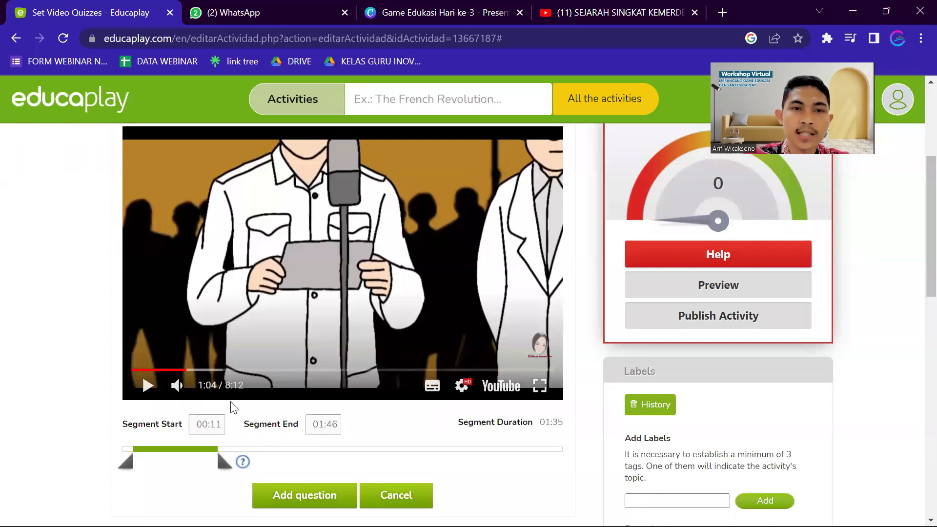
drag(224, 467, 182, 467)
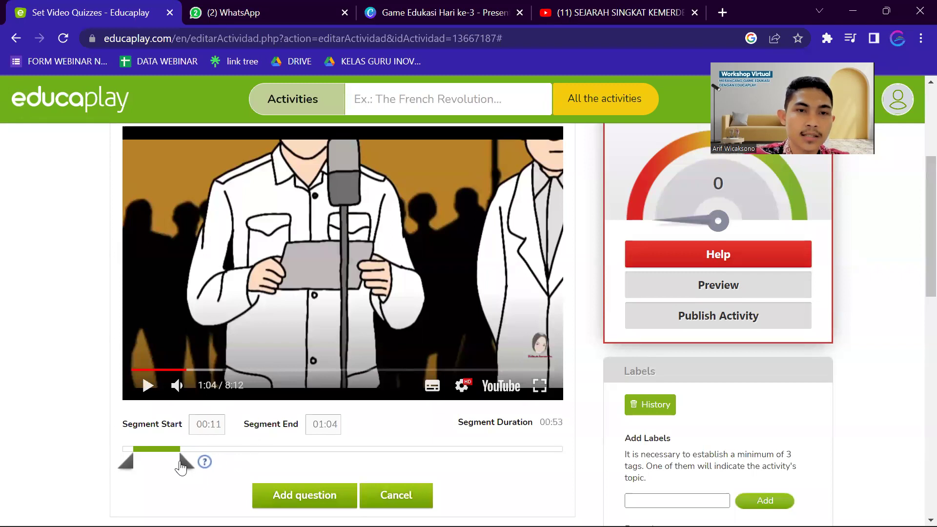
Step: Add a question to the segment with the statement "Kapan Indonesia memproklamasikan kemerdekaannya?" and the response type Single
scroll(266, 459, down, 3)
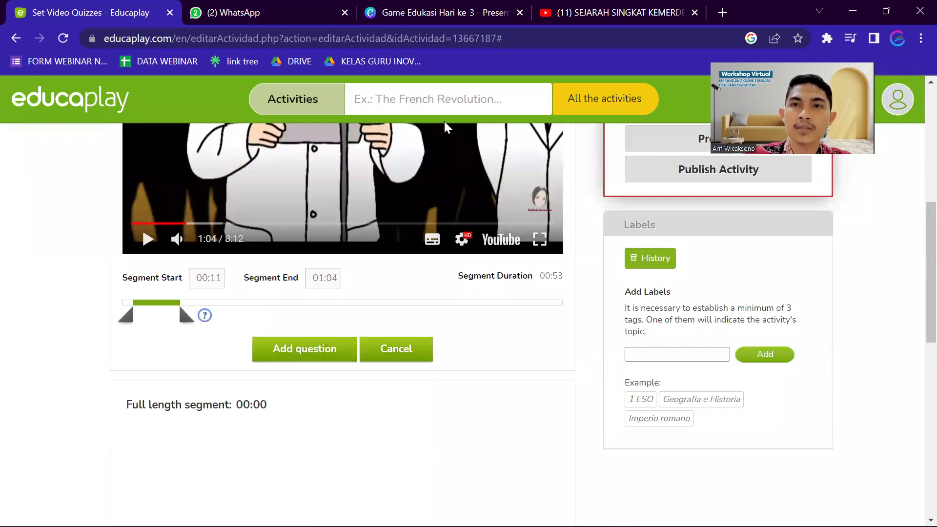
scroll(320, 210, up, 1)
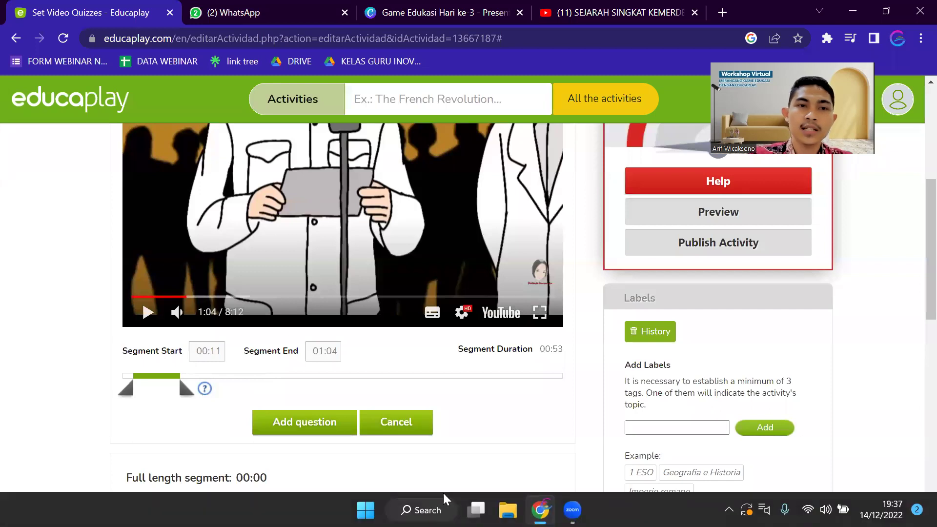
click(293, 421)
scroll(345, 356, up, 5)
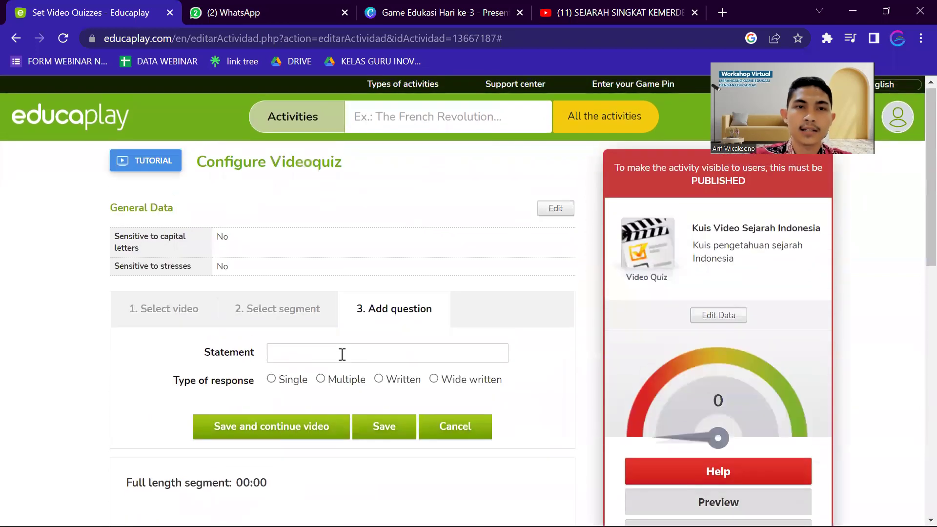
click(315, 350)
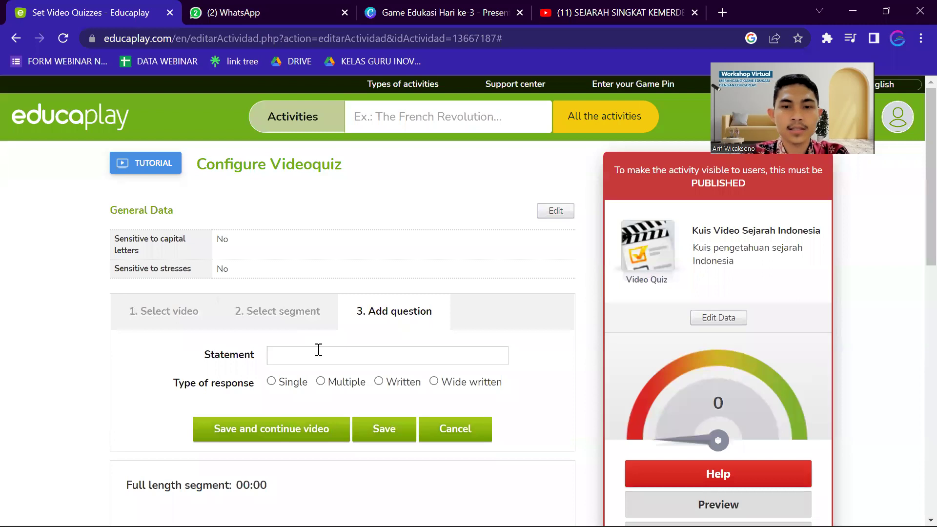
text(Kapan In)
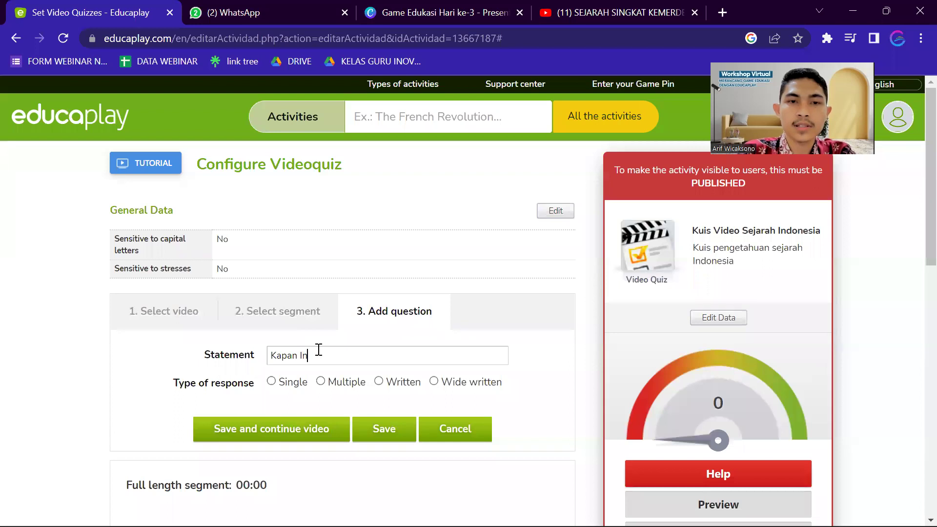
text(donesia memprok)
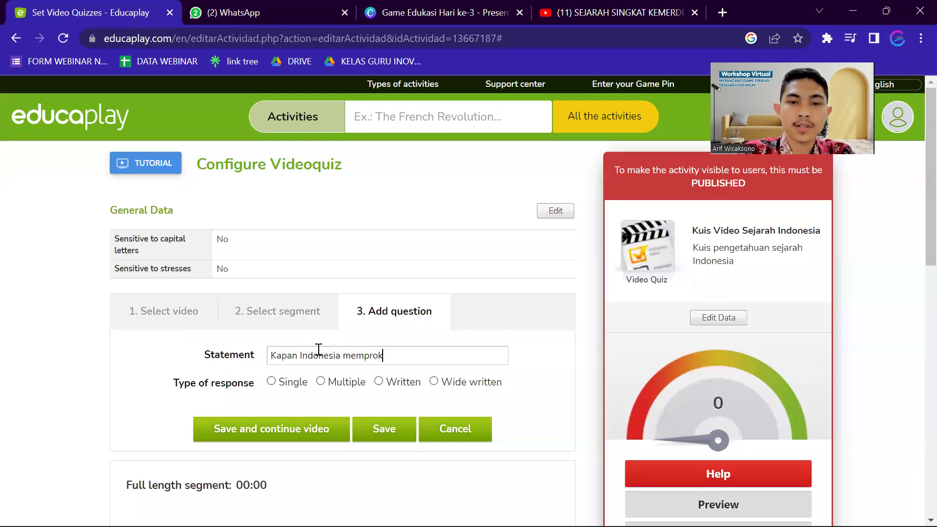
text(lamasikan k)
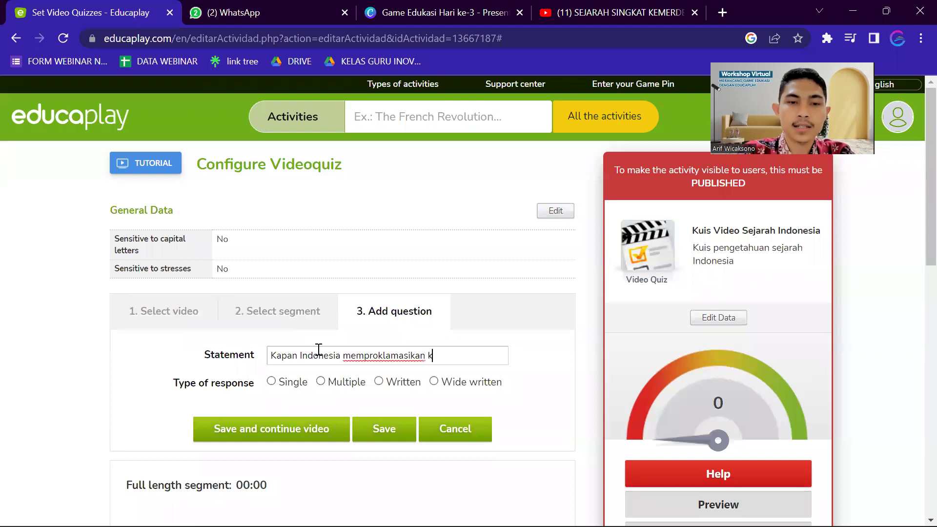
text(emerdekaannya?)
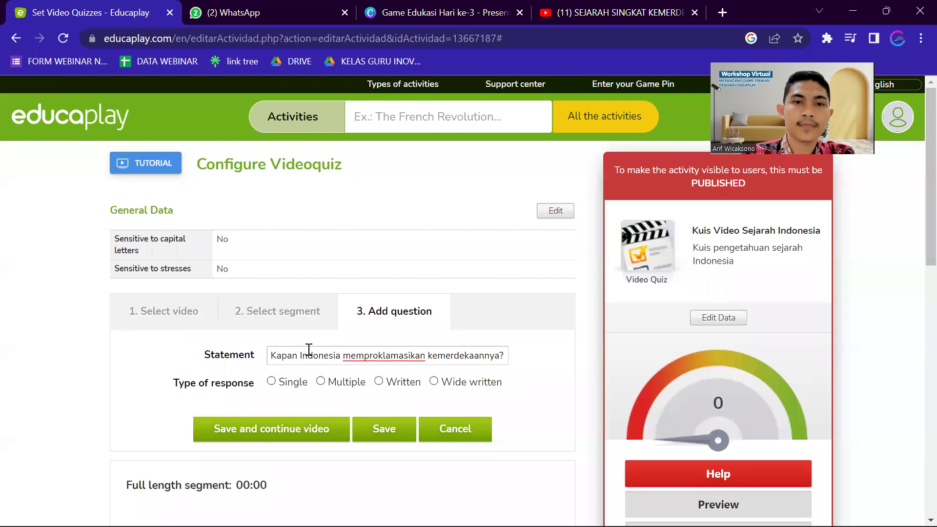
click(272, 381)
scroll(282, 391, down, 2)
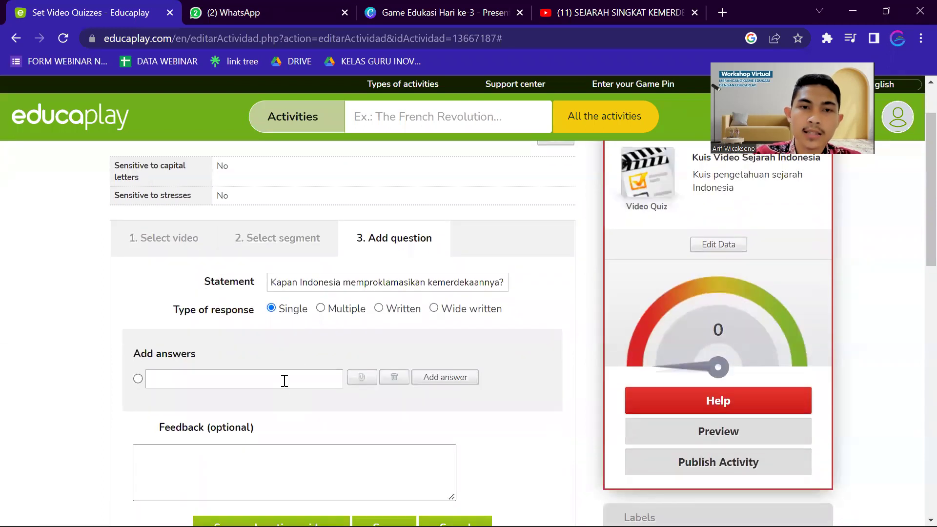
Step: Try the Written and Wide written response types for the question, and settle on Multiple
click(320, 308)
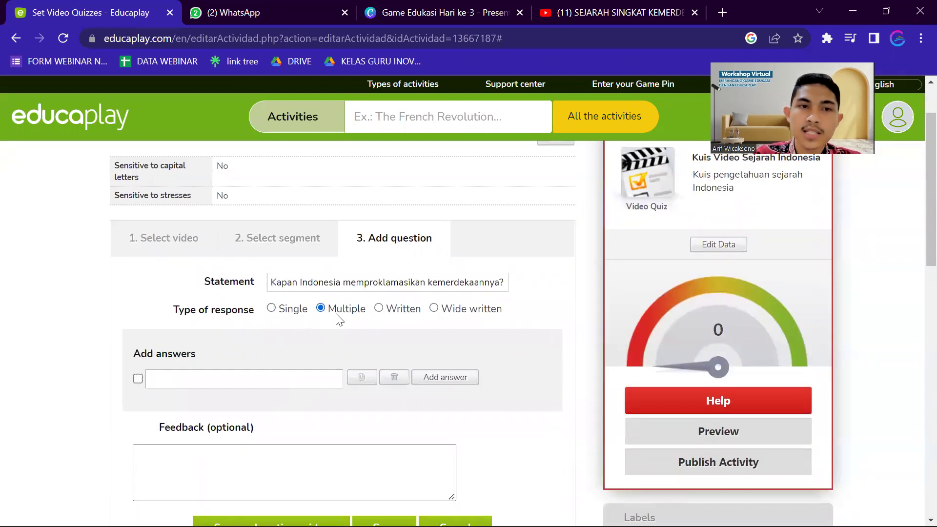
click(379, 309)
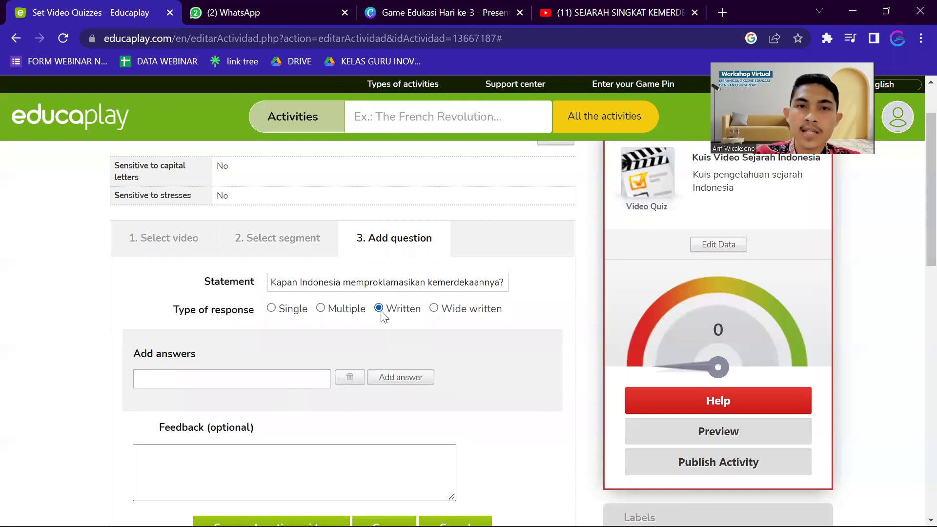
click(433, 309)
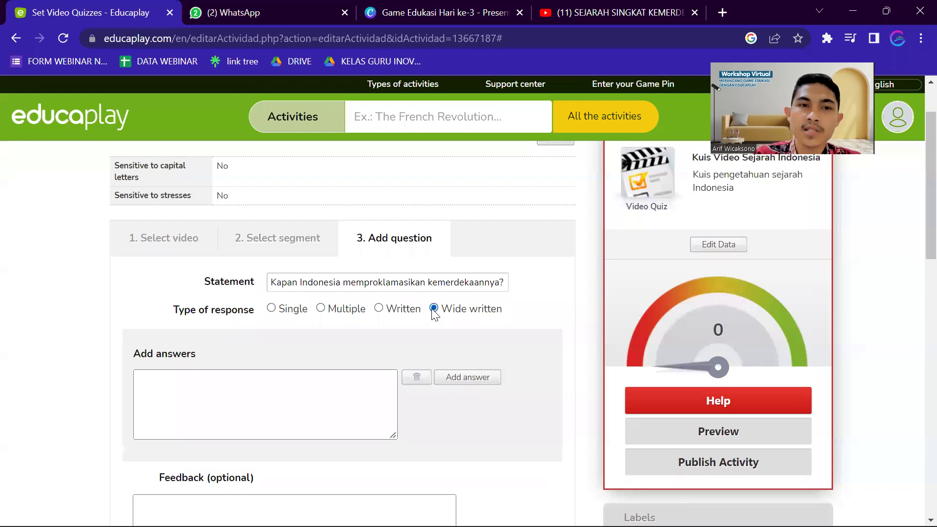
click(380, 309)
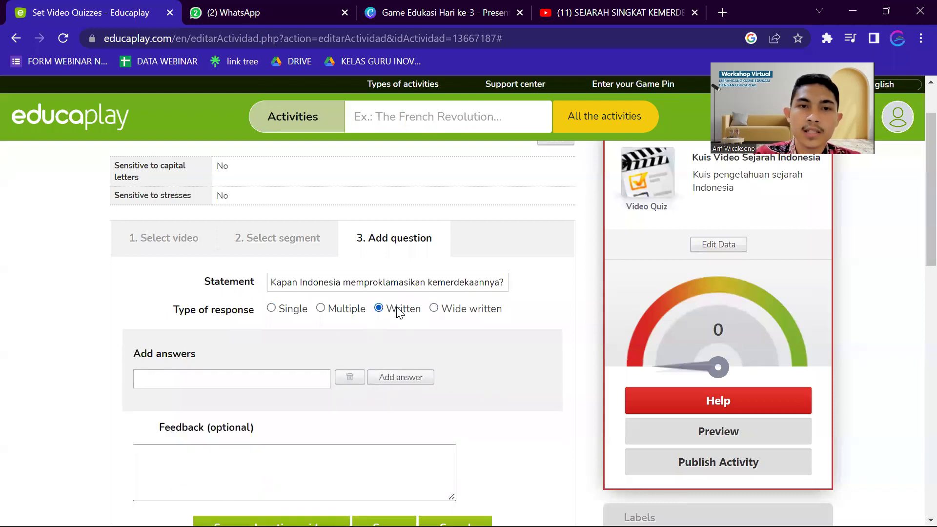
click(434, 309)
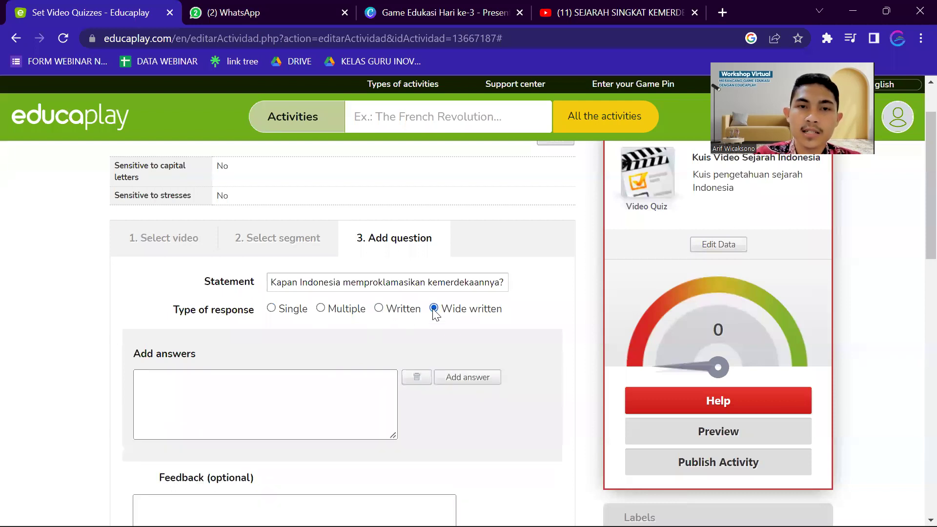
click(321, 311)
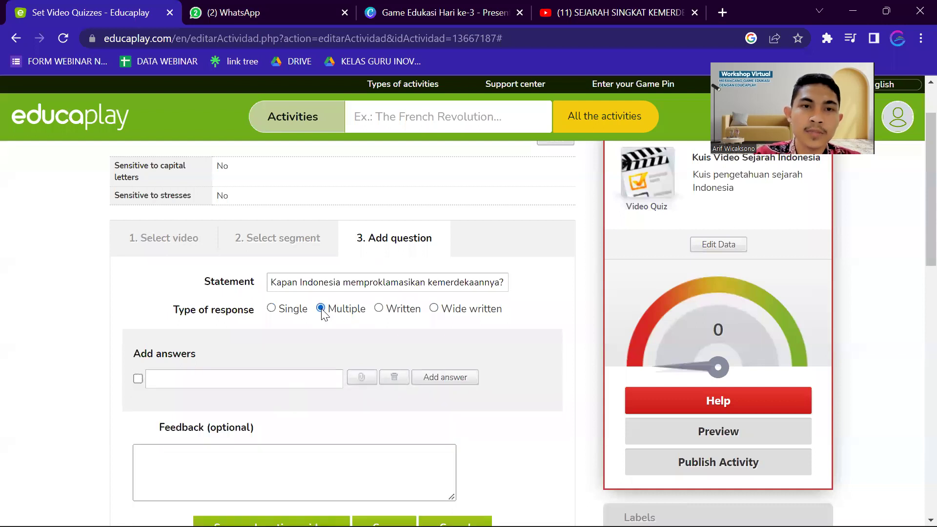
Step: Mark the first answer as correct and enter "17 Agustus 1945" as its text
scroll(318, 337, down, 2)
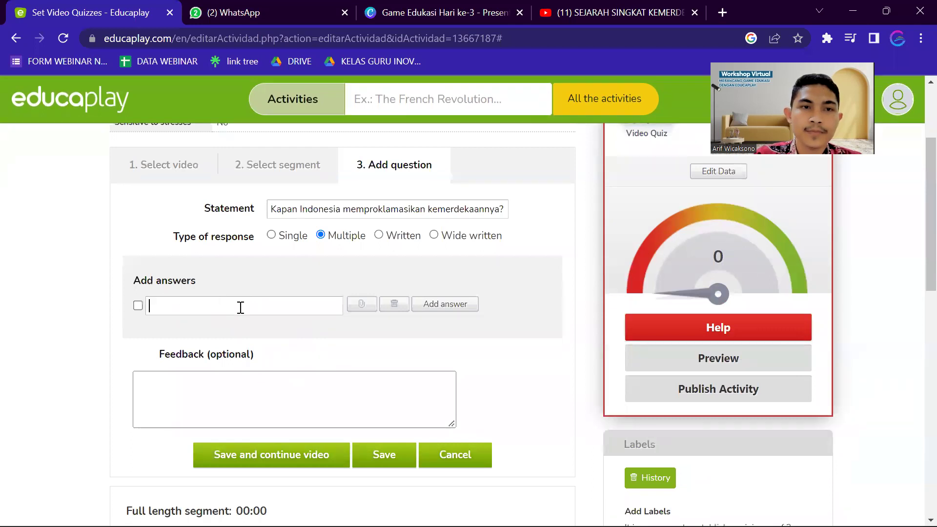
click(137, 306)
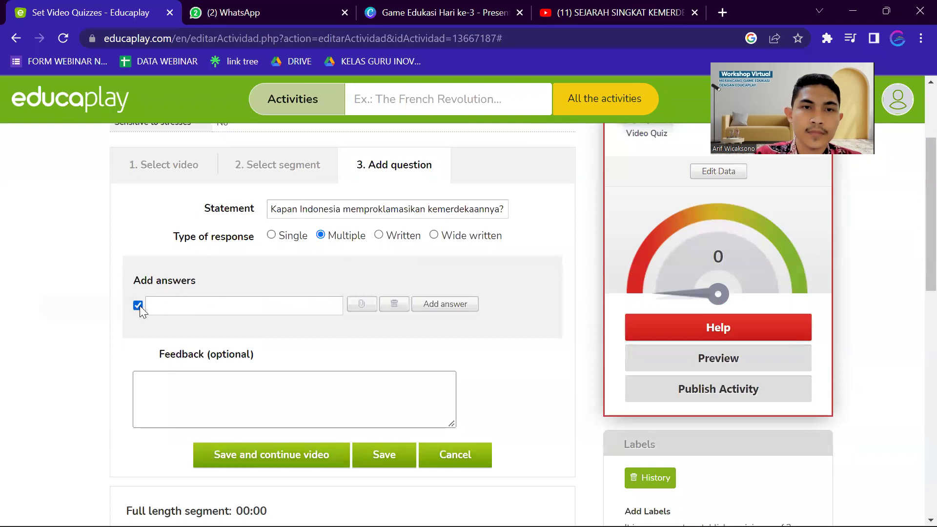
scroll(189, 316, down, 3)
scroll(190, 317, up, 1)
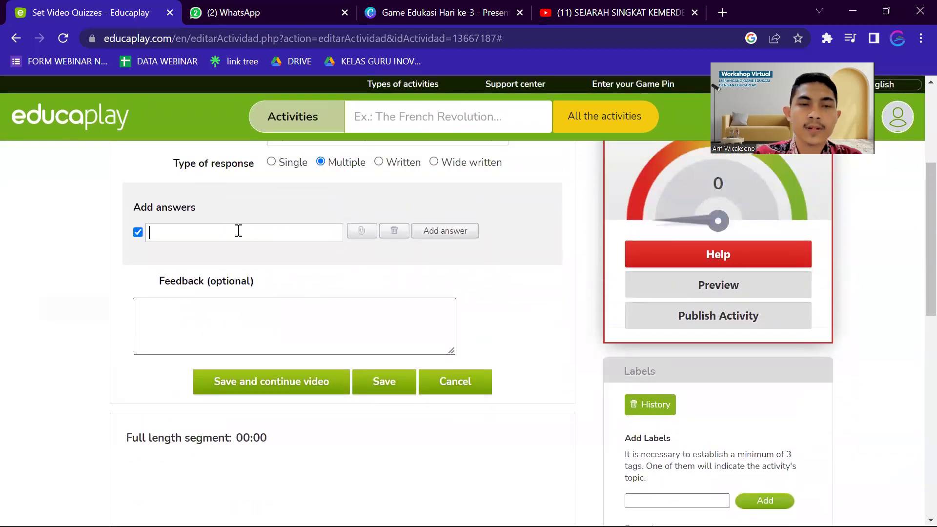
text(Agst)
key(BackSpace)
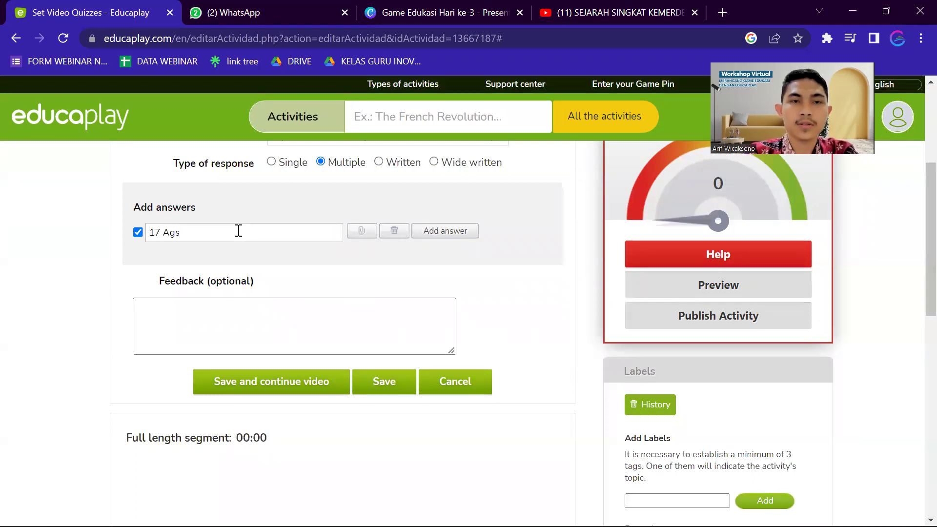
key(BackSpace)
text(utus)
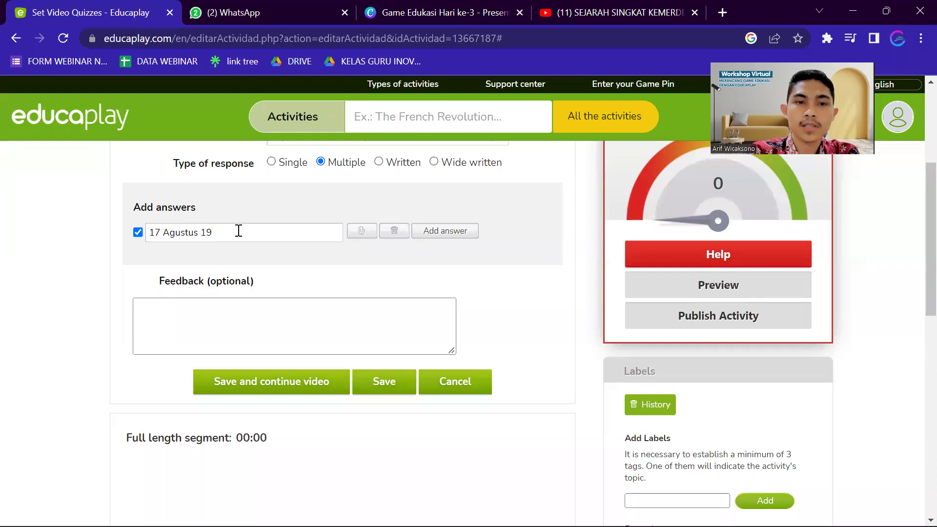
Step: Add a second, incorrect answer to the question with the text "18 Agustus 1945"
click(438, 243)
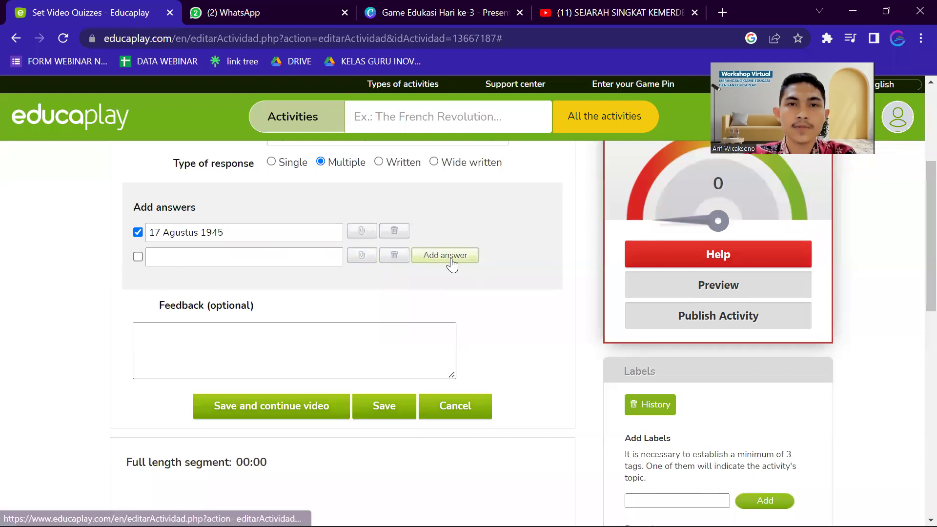
scroll(453, 264, up, 1)
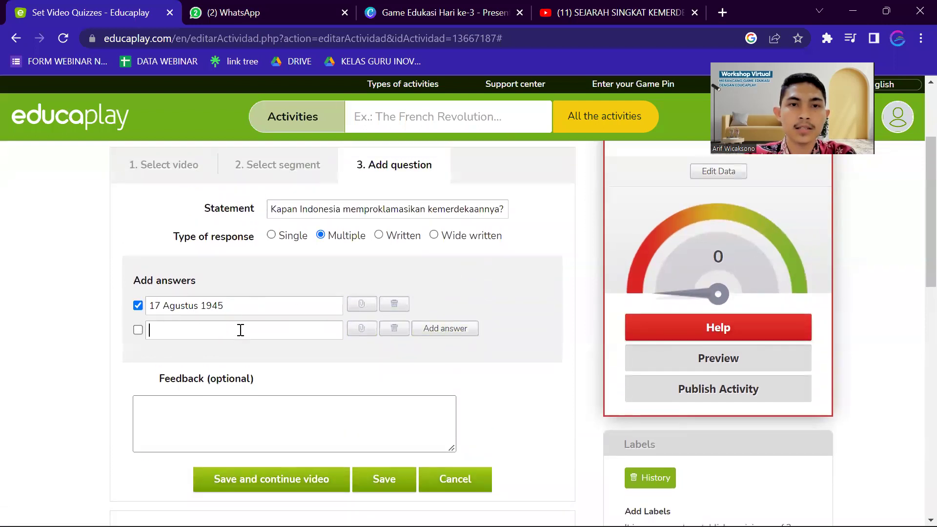
click(272, 330)
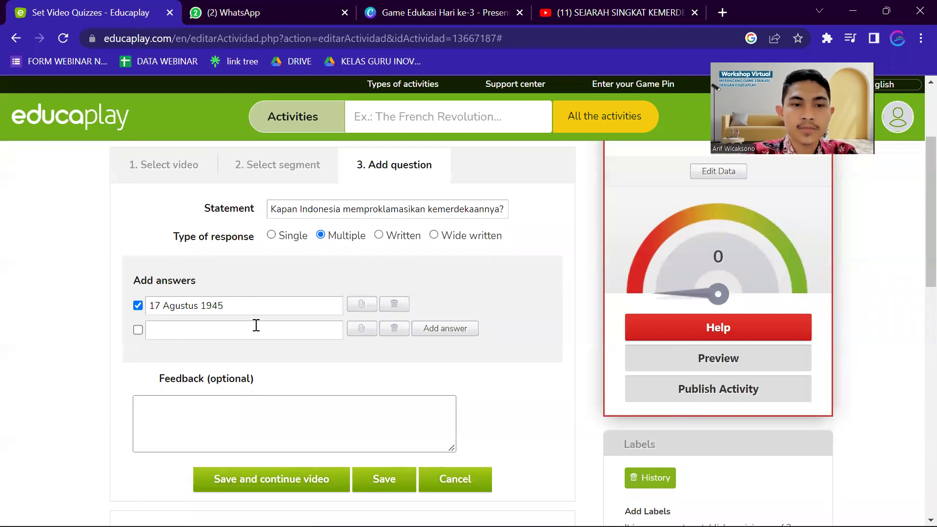
text(18)
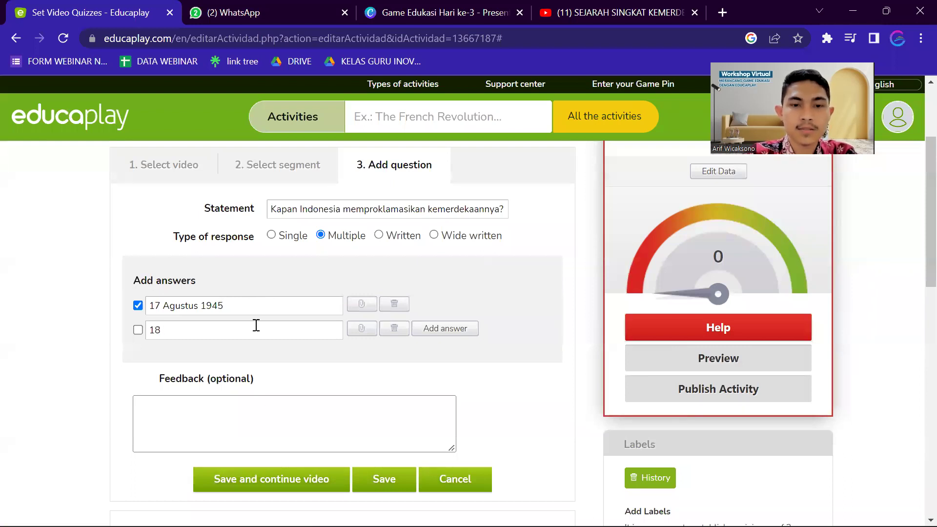
text( Agustus 1945)
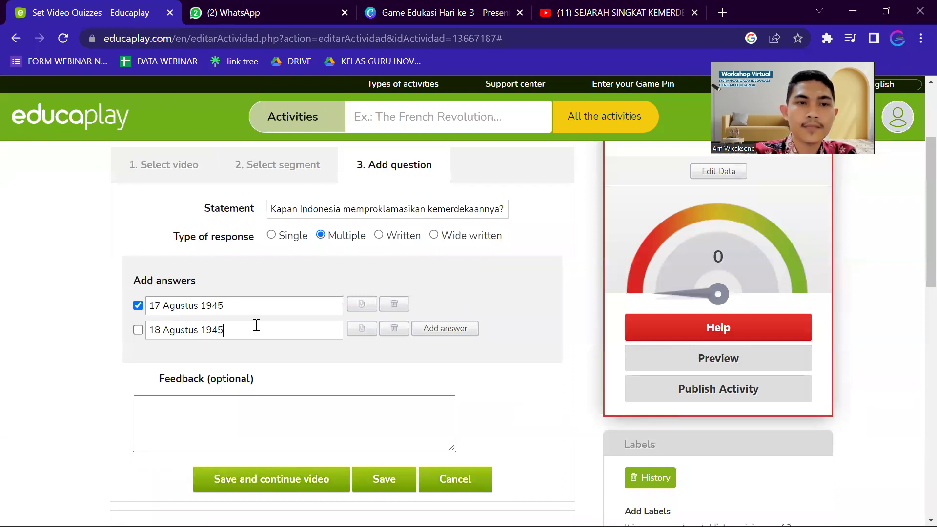
key(ctrl+a)
text(https://youtu.be/5huR24gjVGE)
text(https://youtu.be/5huR24gjVGE)
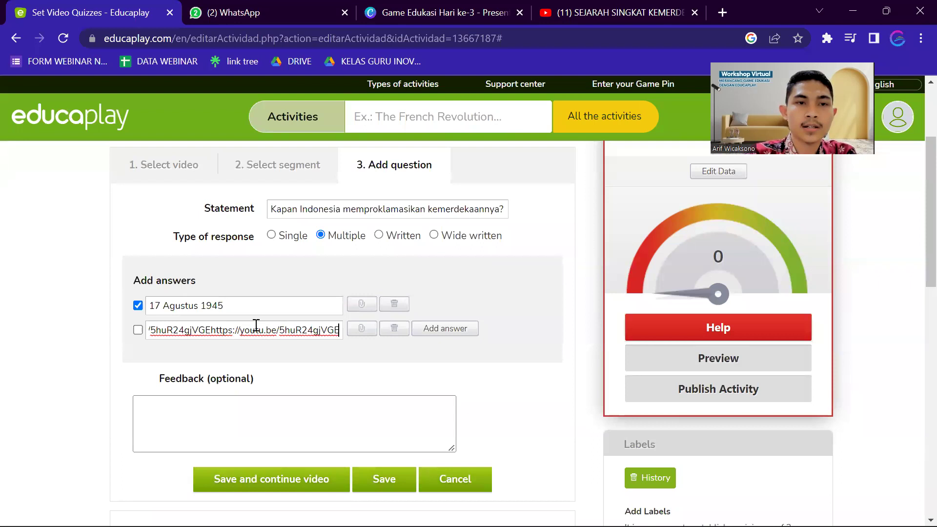
key(ctrl+z)
key(ctrl+z)
Step: Copy the second answer's text into a new third answer and change it to "16 Agustus 1945"
key(ctrl+c)
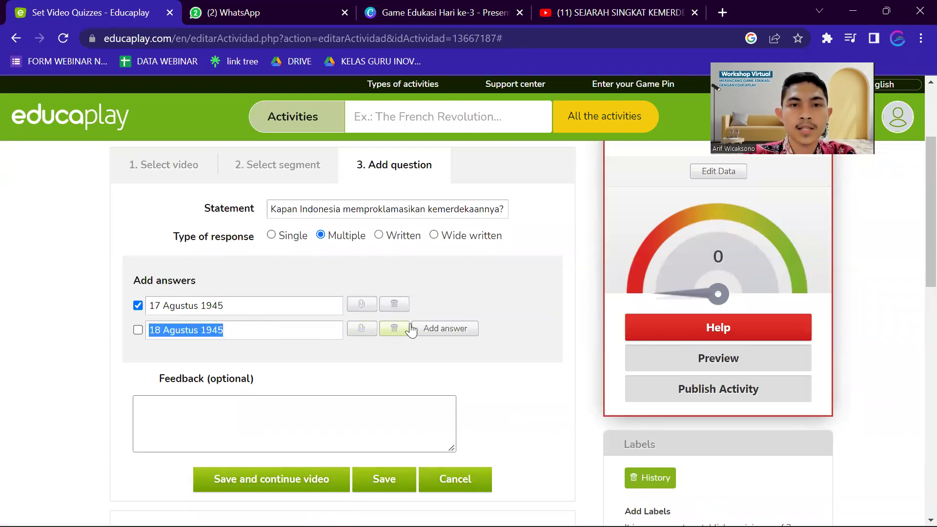
click(429, 335)
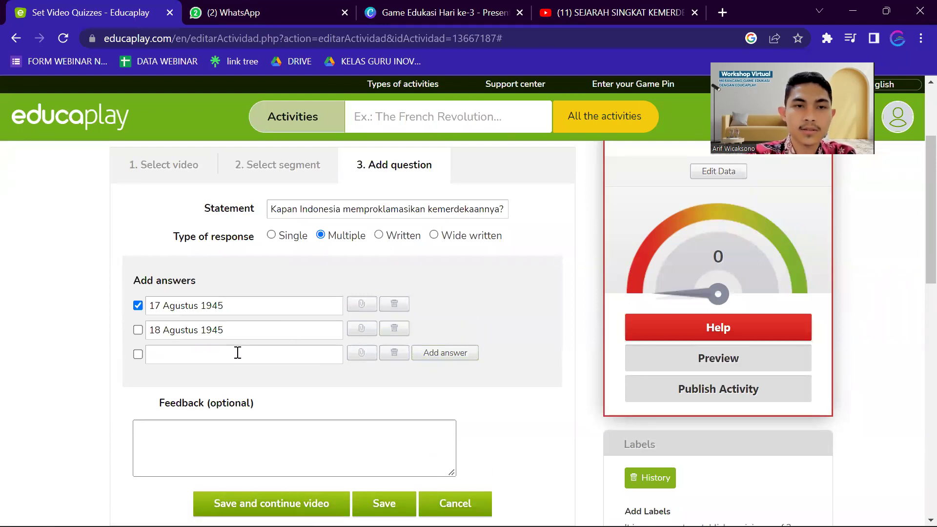
key(ctrl+v)
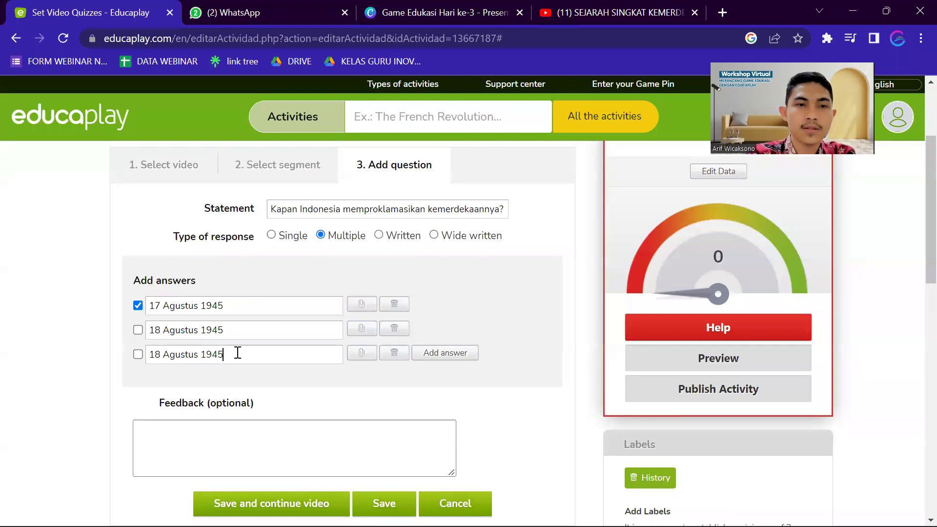
click(160, 353)
key(BackSpace)
text(6)
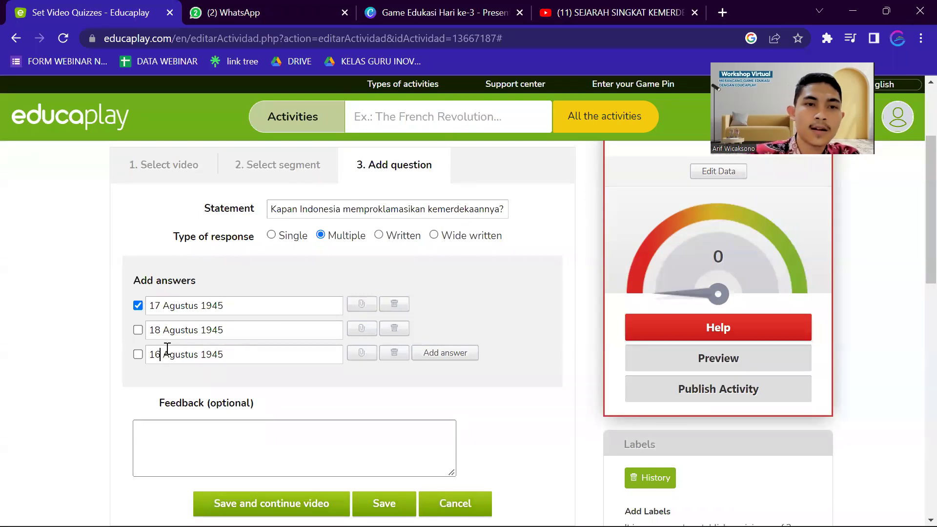
Step: Add a fourth answer from the copied date text and change it to "15 Agustus 1945"
click(421, 353)
click(167, 379)
text(15)
key(BackSpace)
key(BackSpace)
key(ctrl+v)
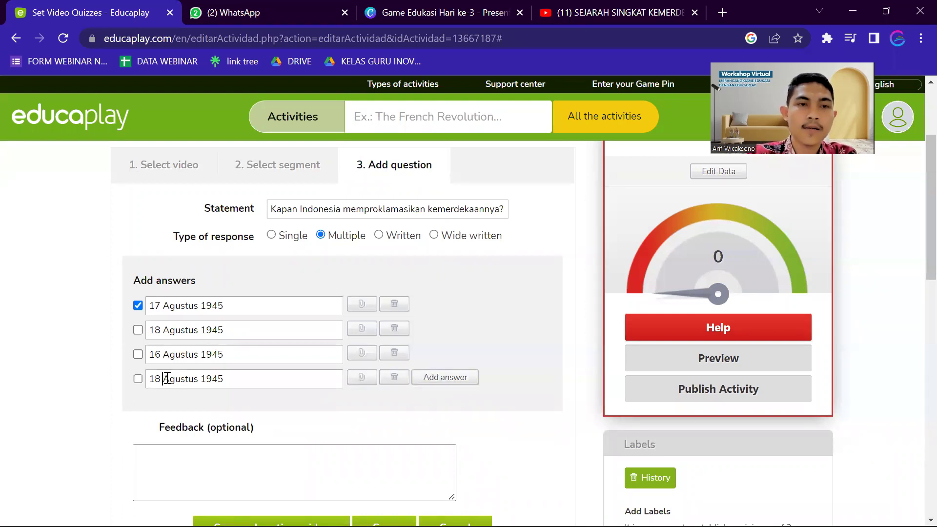
key(BackSpace)
text(5)
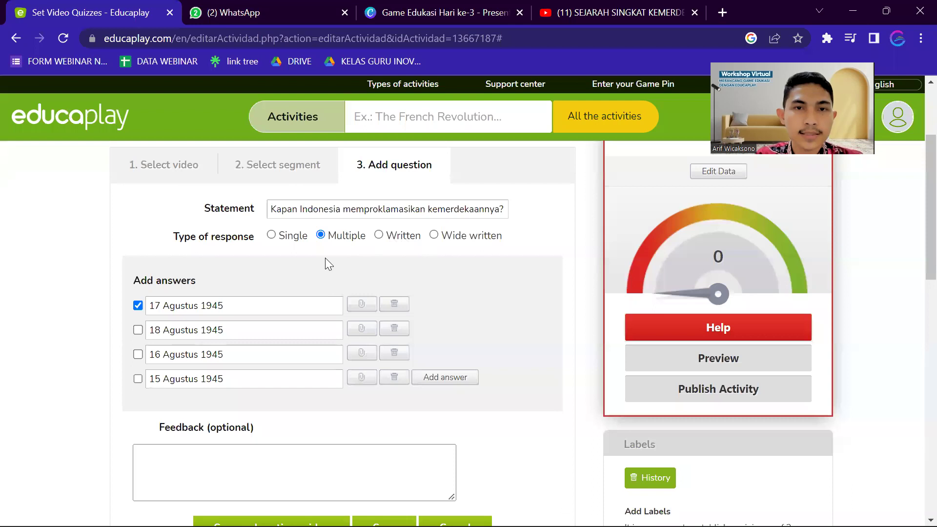
Step: Review the question form, including its statement, response type, answer options and optional feedback field
scroll(325, 258, down, 1)
scroll(326, 261, up, 3)
scroll(393, 266, down, 3)
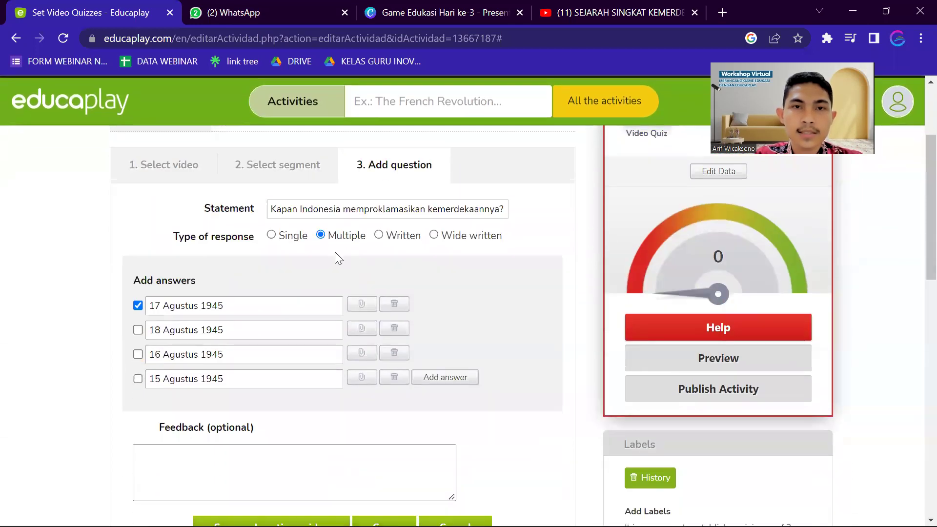
scroll(386, 253, up, 3)
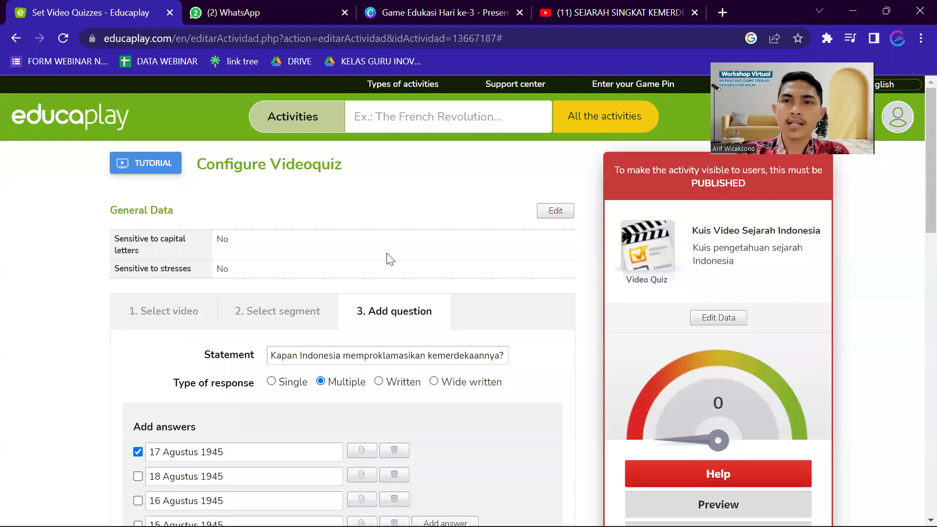
scroll(914, 192, down, 3)
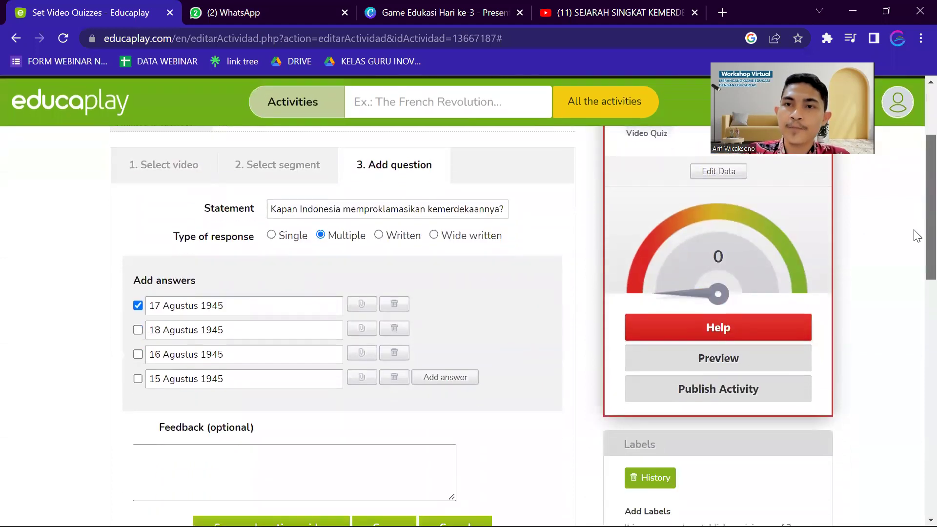
scroll(915, 214, up, 2)
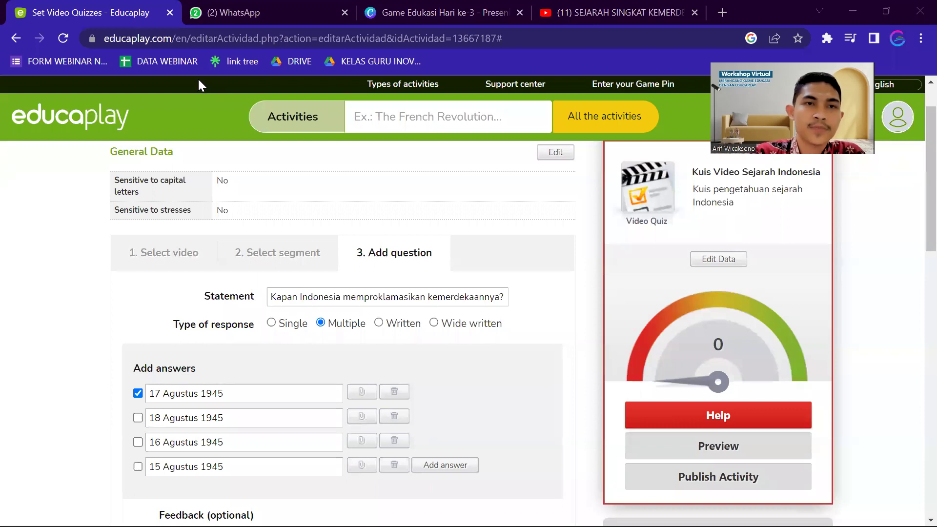
scroll(191, 351, down, 2)
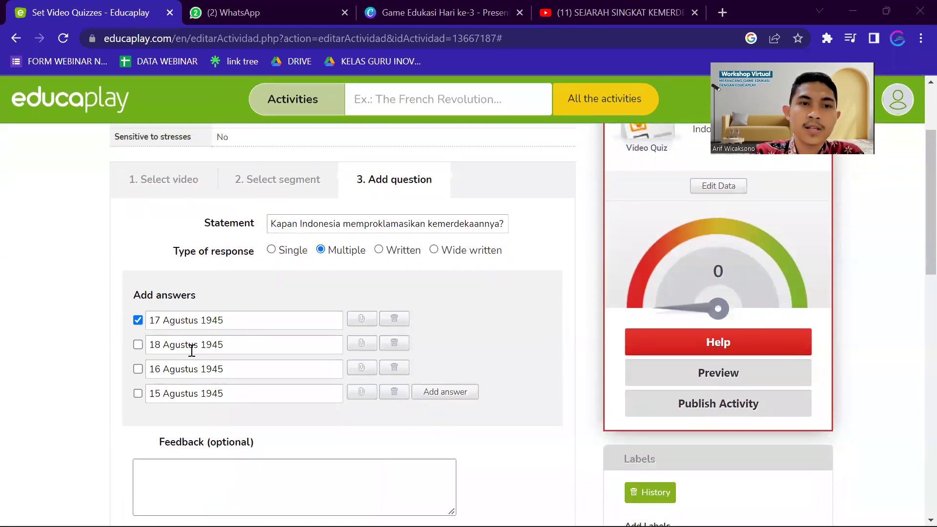
scroll(223, 281, up, 3)
scroll(210, 300, down, 3)
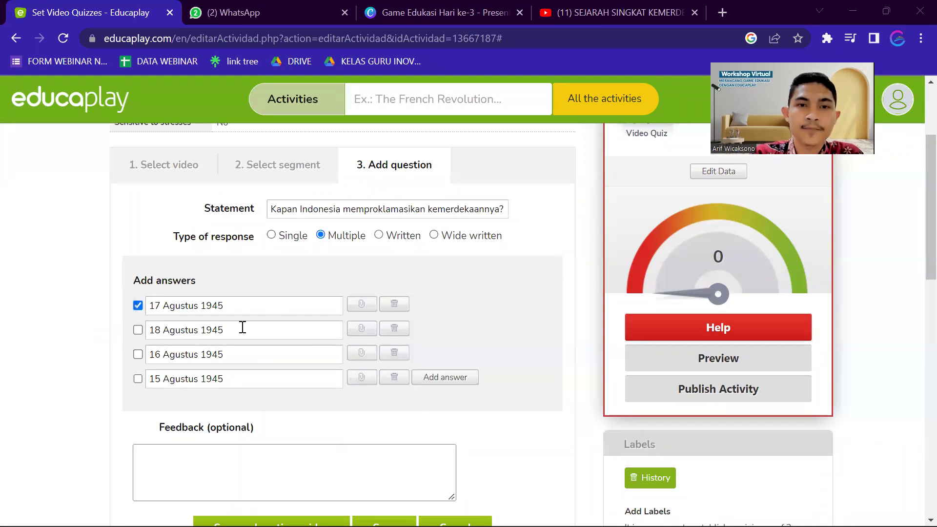
scroll(400, 307, down, 3)
scroll(366, 307, up, 3)
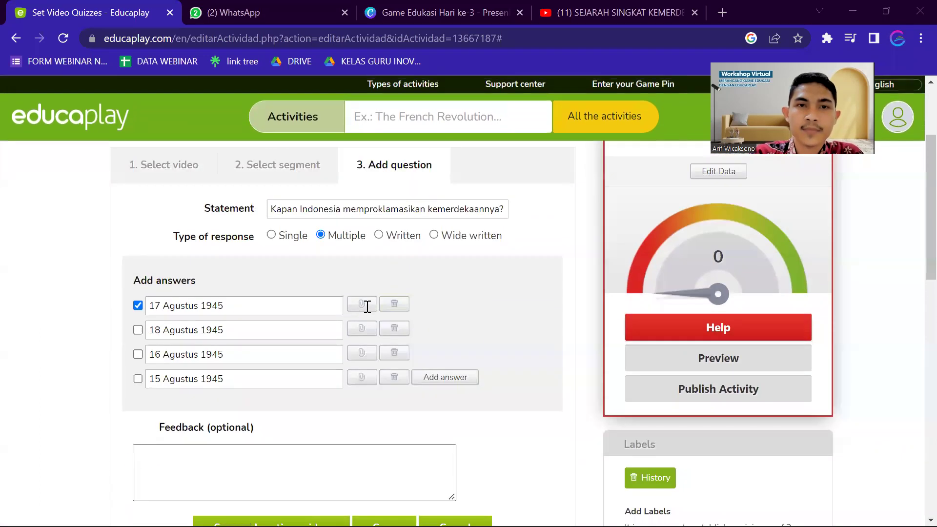
scroll(356, 330, down, 6)
scroll(349, 331, up, 5)
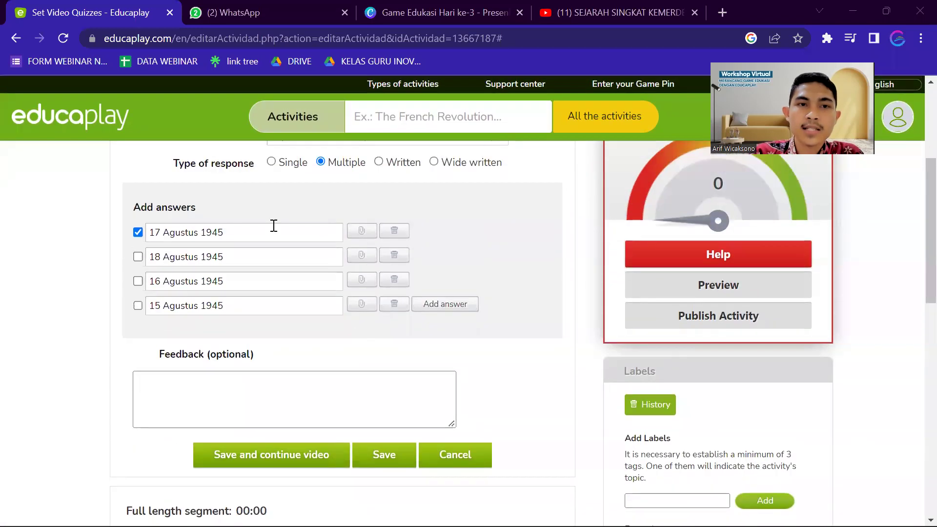
scroll(355, 271, up, 2)
scroll(360, 272, down, 2)
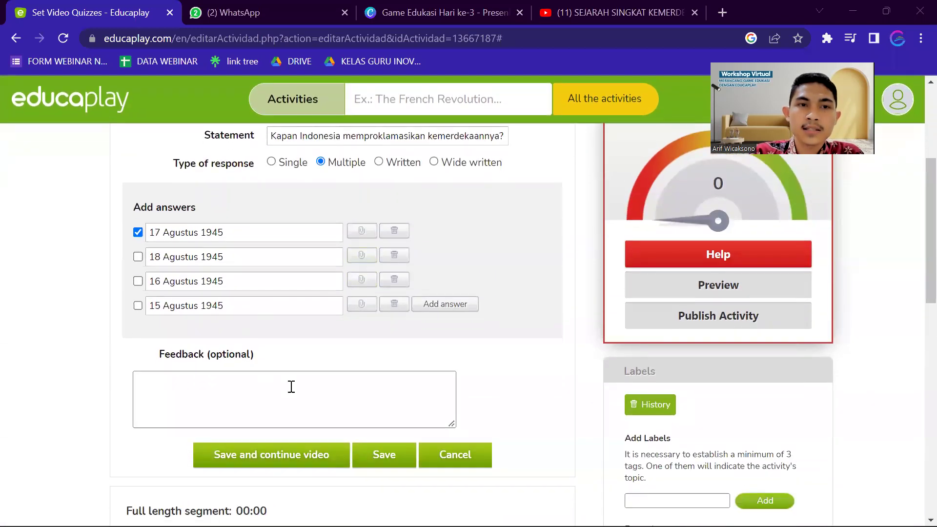
Step: Save the question, continue with the video, and check the saved segment in the segment list
click(297, 457)
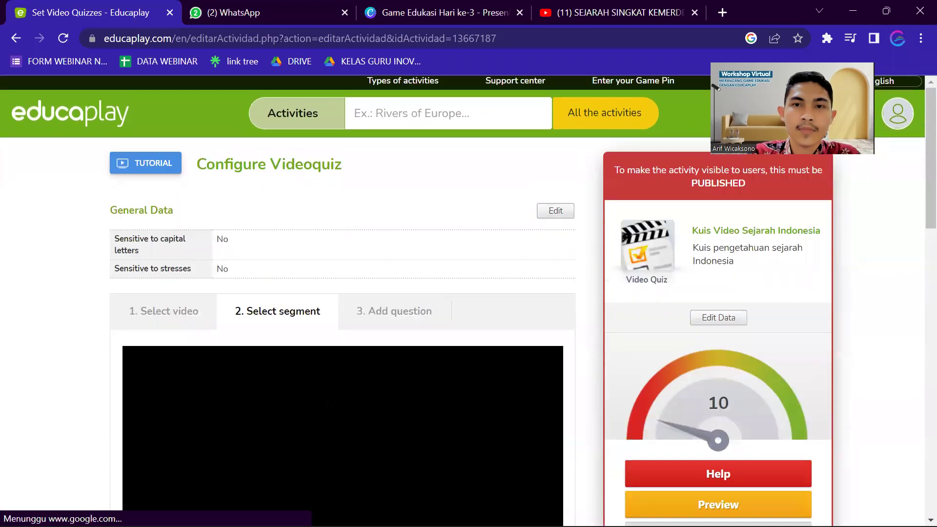
scroll(329, 400, down, 9)
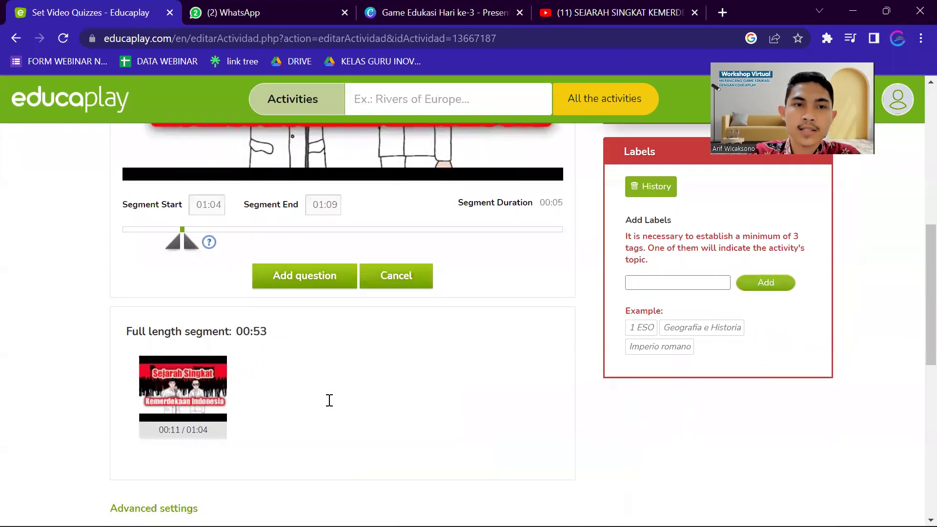
scroll(322, 402, up, 1)
scroll(230, 410, down, 3)
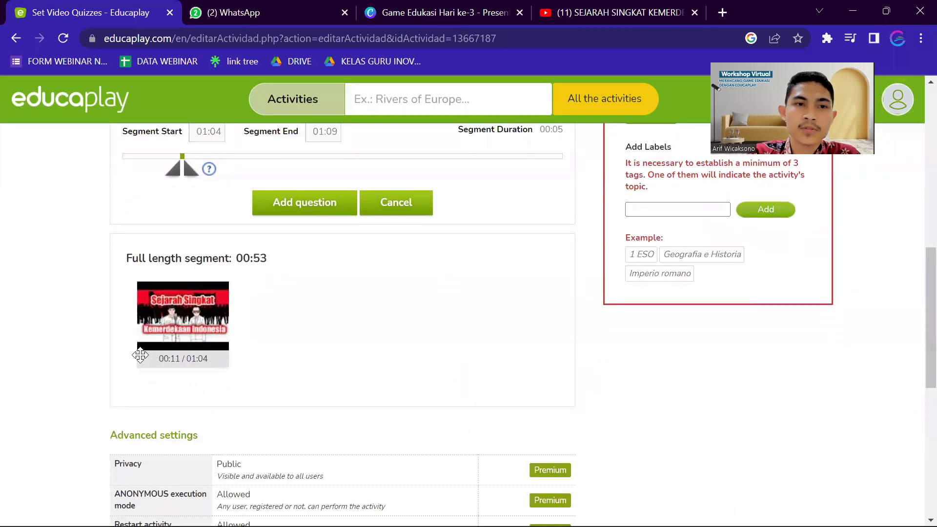
Step: Extend the end of the new video segment to 01:18
mouse_move(185, 375)
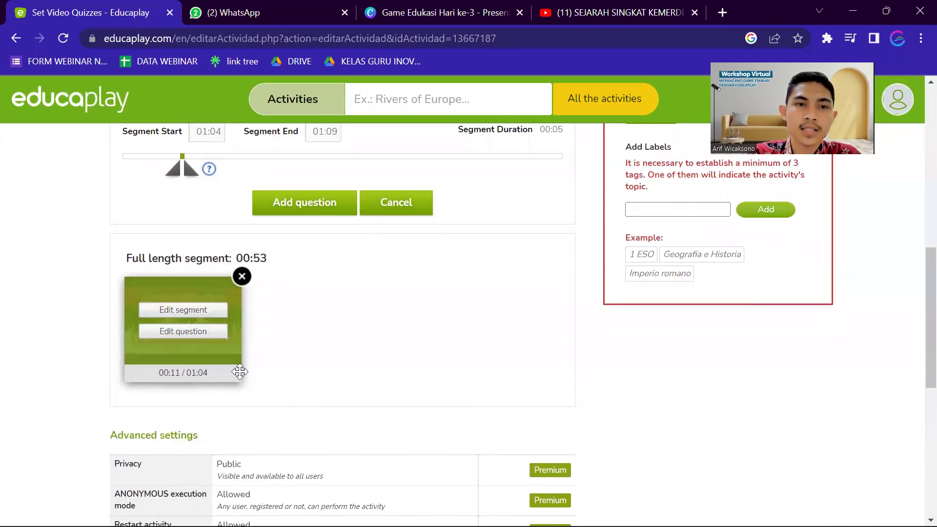
scroll(303, 345, up, 3)
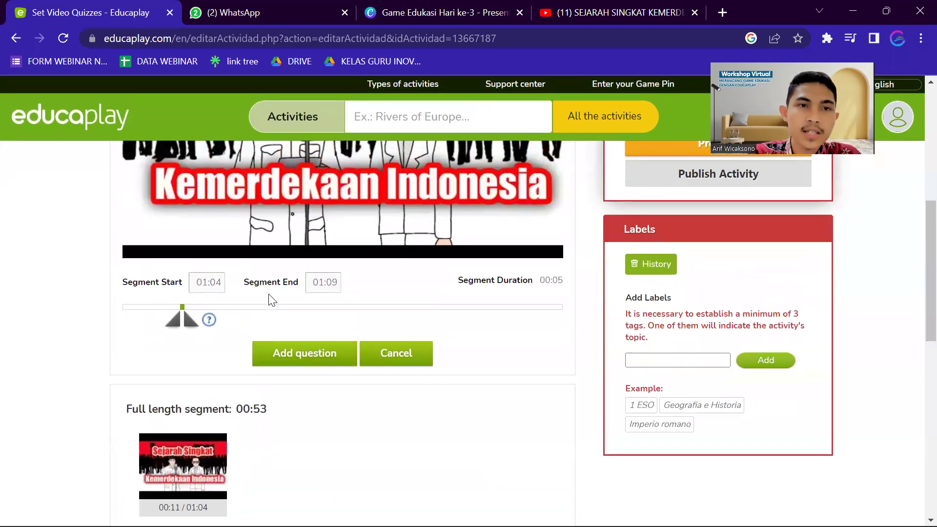
scroll(264, 307, up, 1)
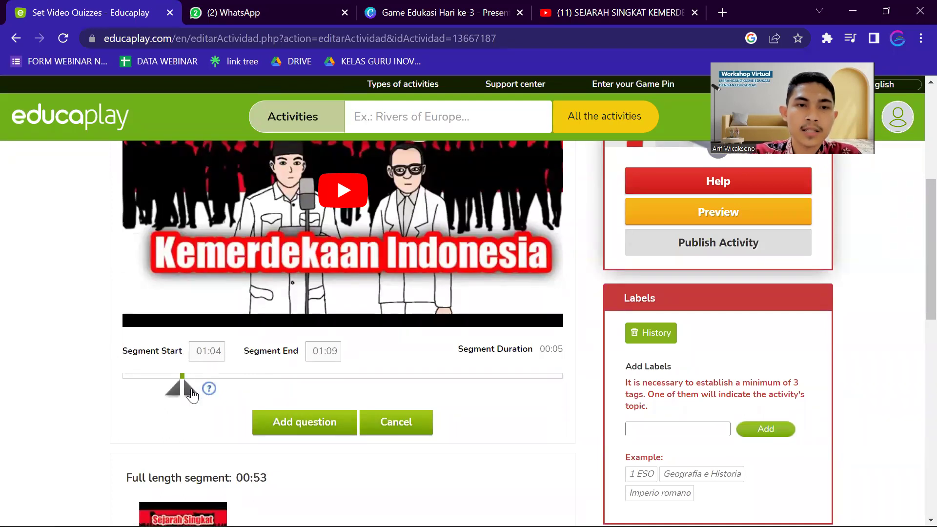
drag(192, 396, 200, 395)
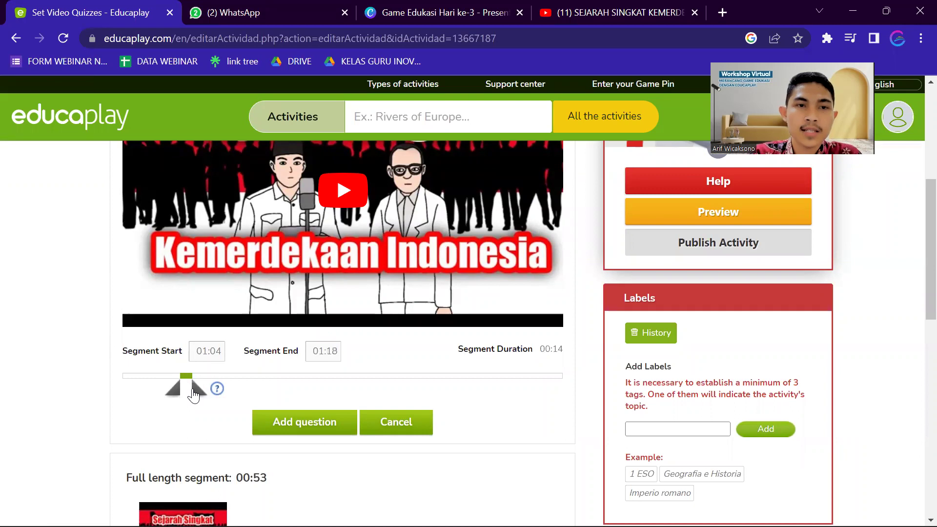
Step: Play the video, skip ahead and pause at 2:14, and set the segment end to 02:14
click(337, 198)
scroll(337, 198, up, 1)
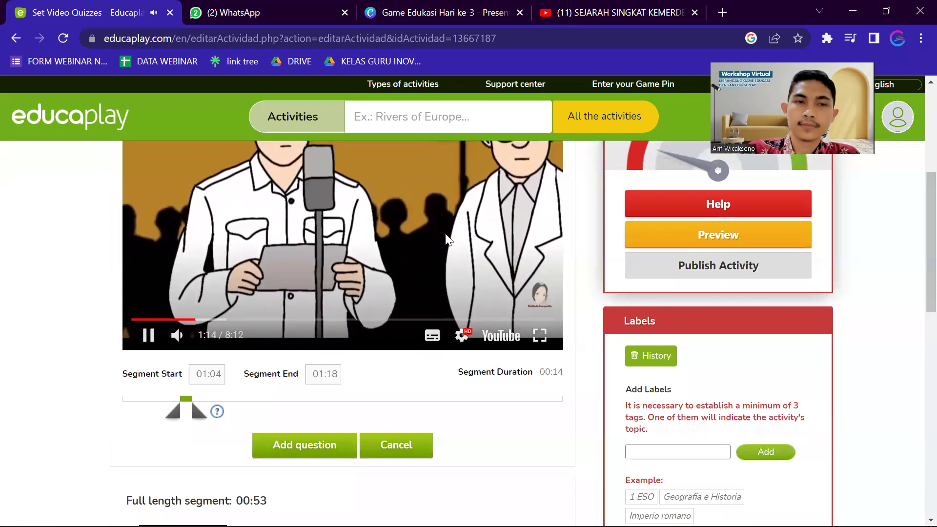
key(Right)
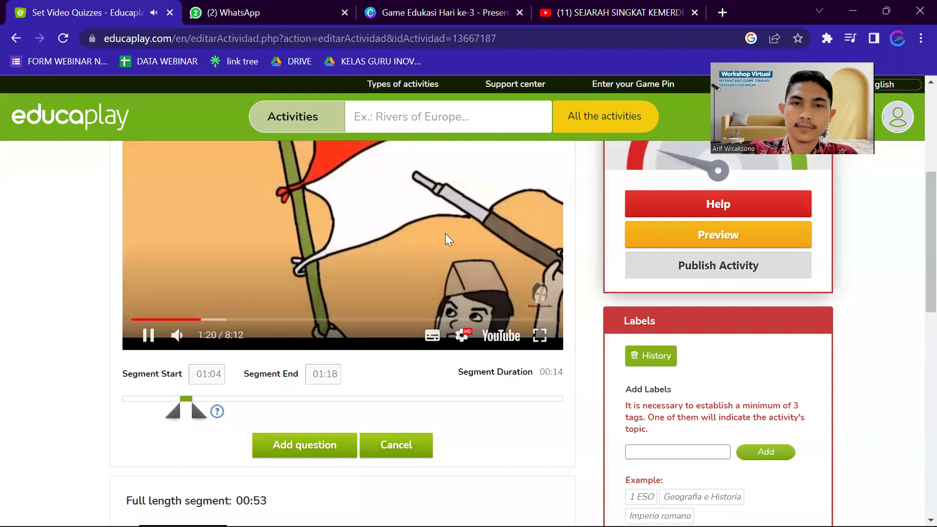
key(Right)
key(Right)
key(Right)
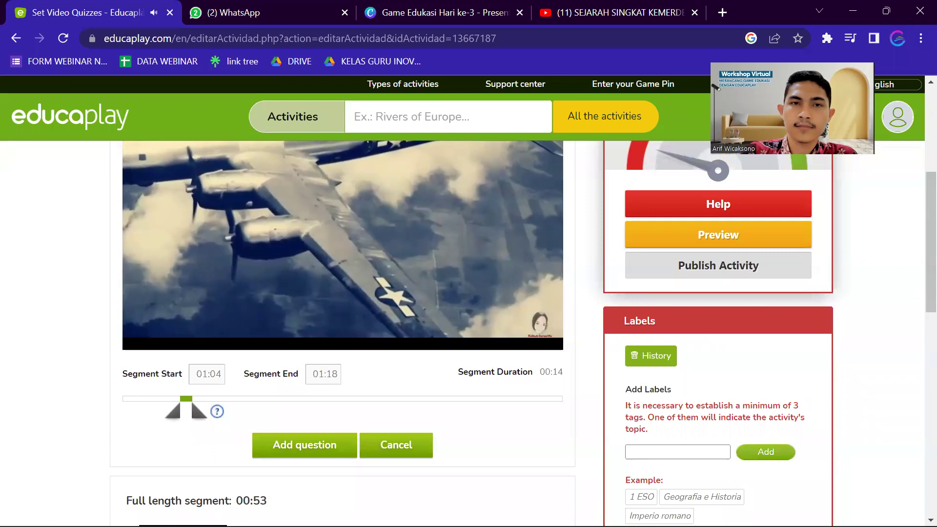
key(Right)
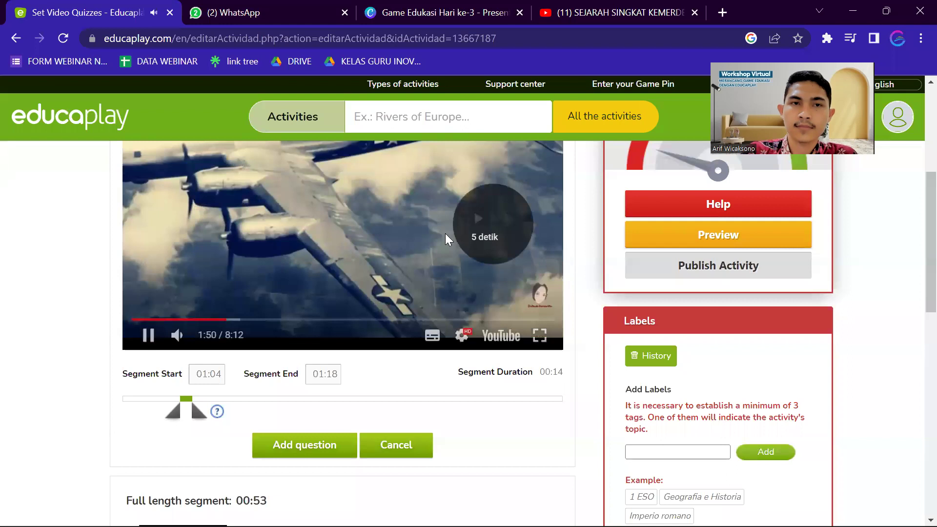
key(Right)
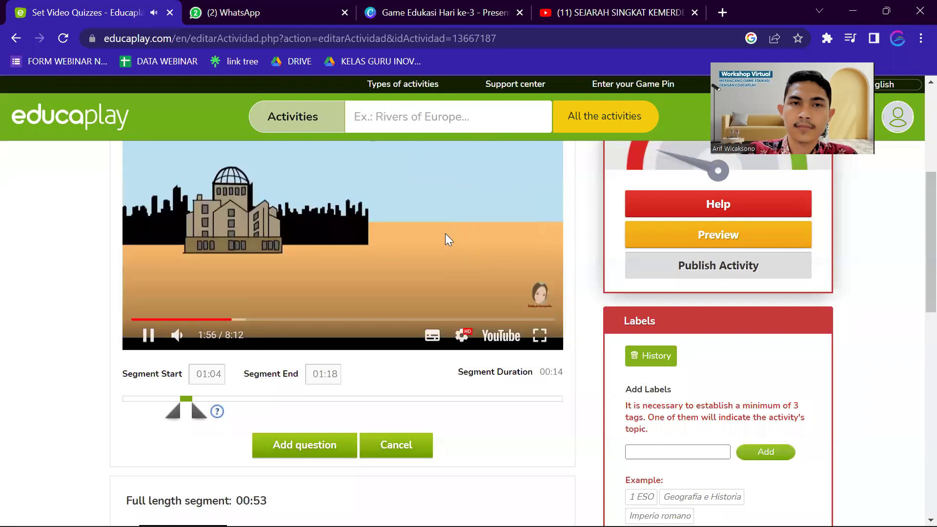
key(Right)
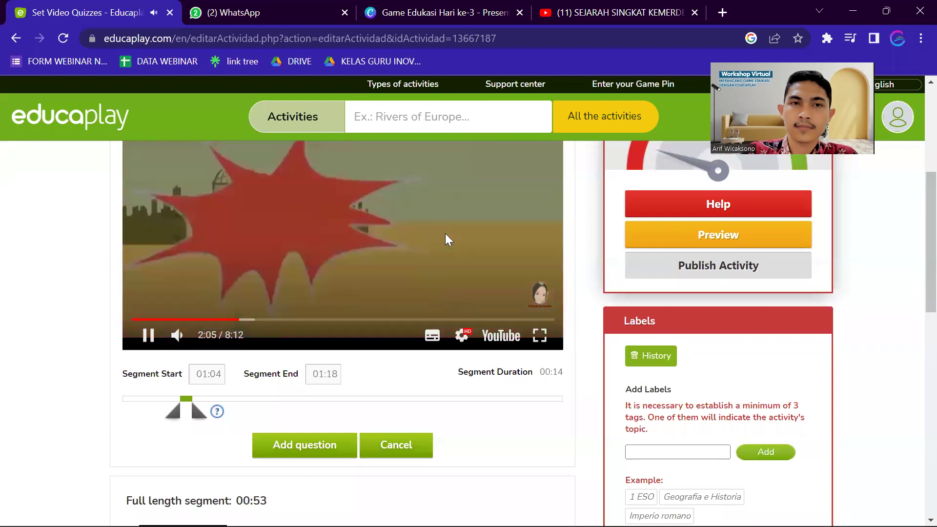
key(Right)
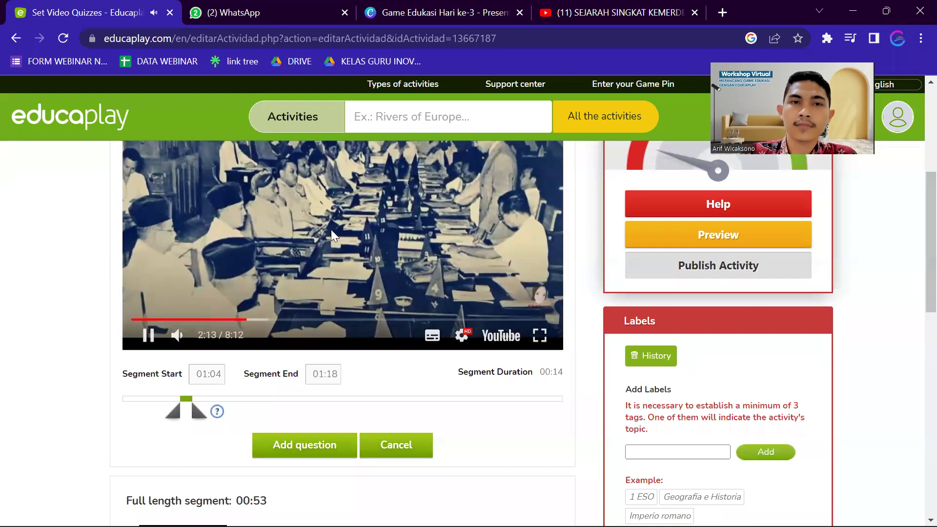
click(331, 228)
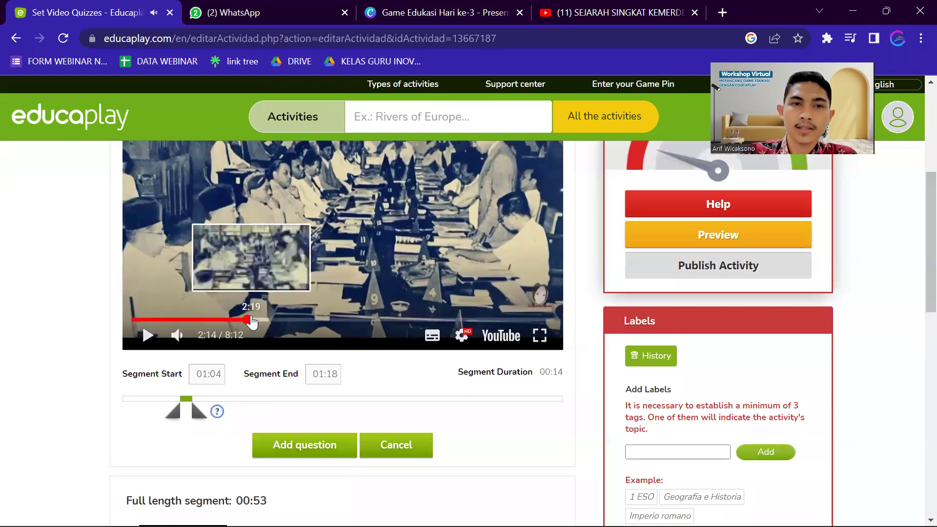
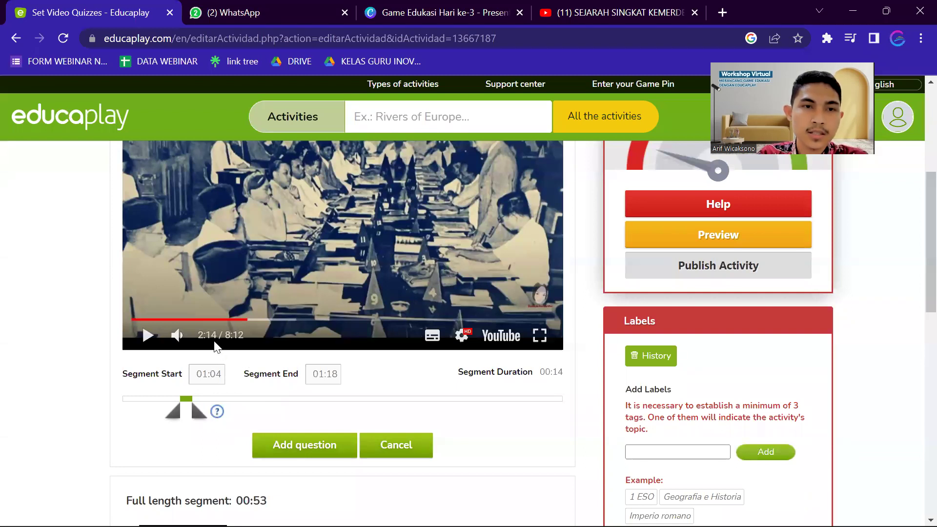
drag(197, 414, 243, 415)
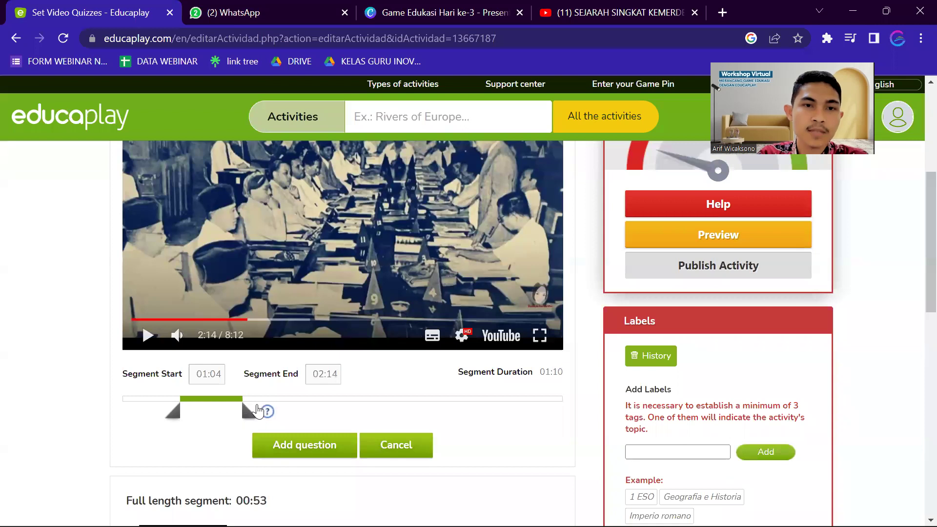
Step: Add a question to the segment with the statement "Jelaskan peristiwa yang melatarbelakangi kemerdekaan Indonesia"
scroll(306, 414, down, 2)
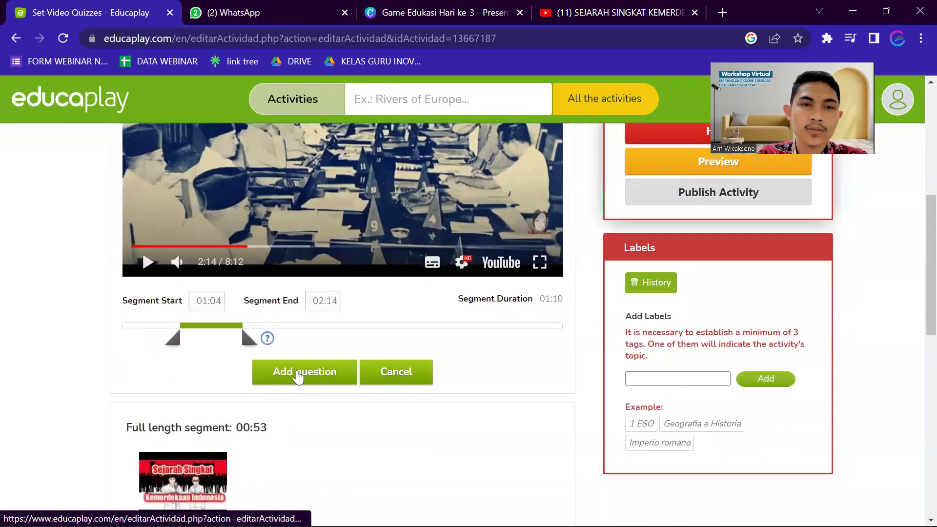
click(297, 371)
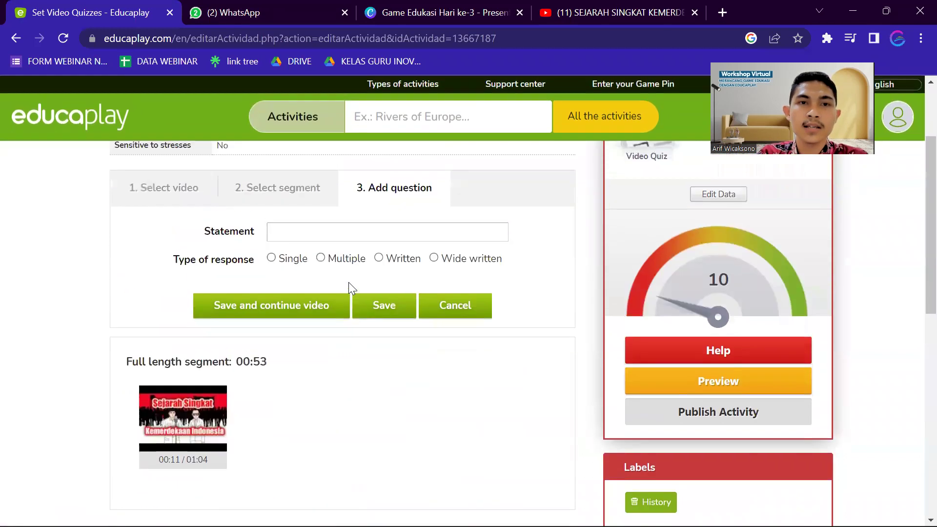
scroll(348, 291, down, 2)
click(291, 279)
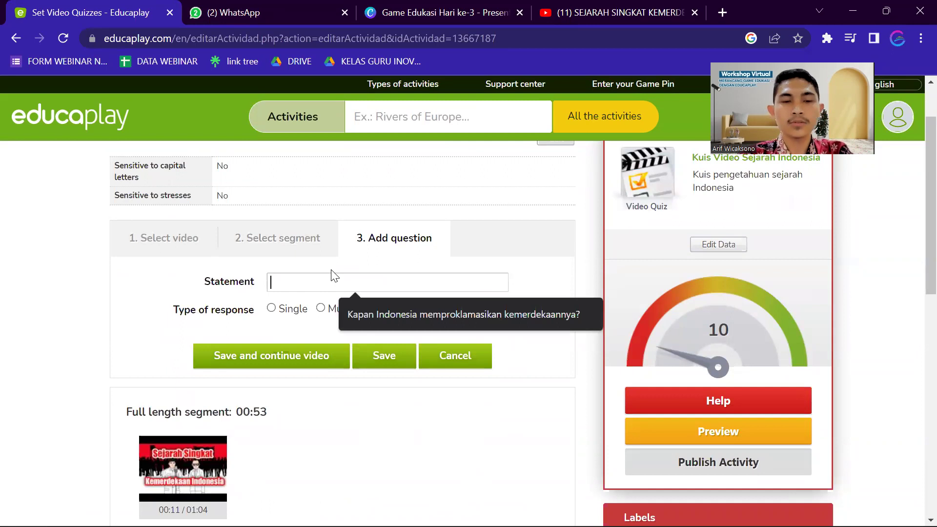
text(M)
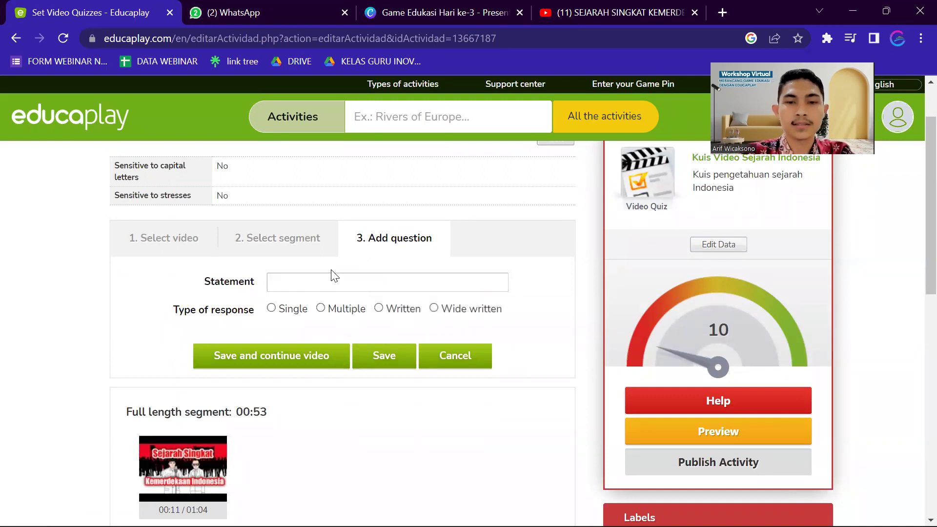
text(elaskan)
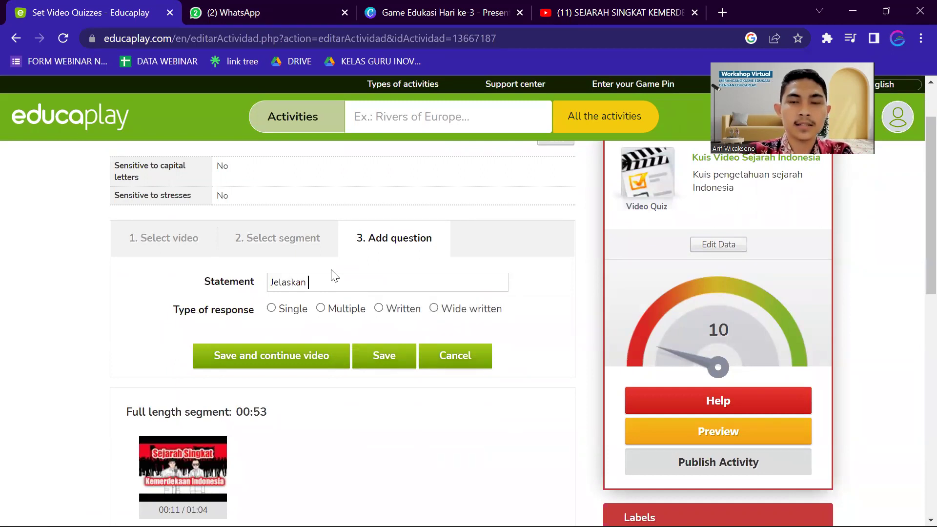
text( peristiwa yang me)
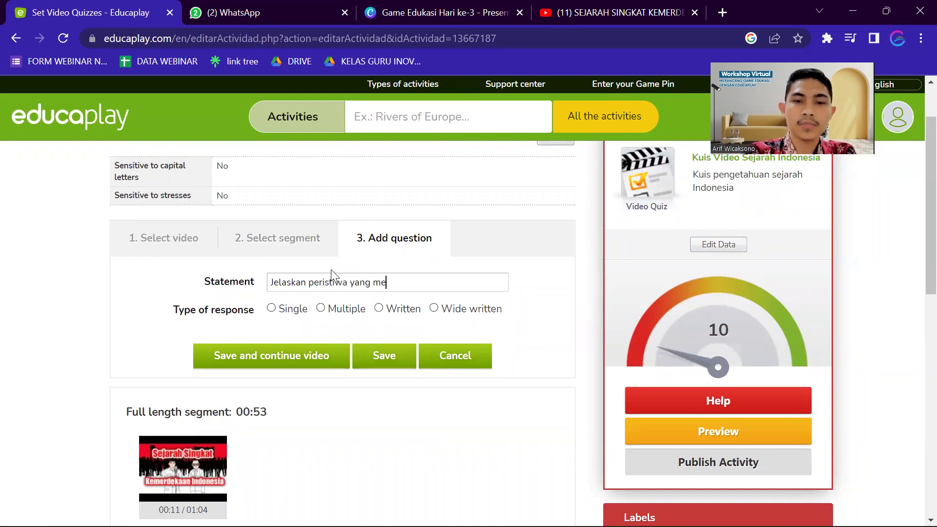
text(latarbelaka)
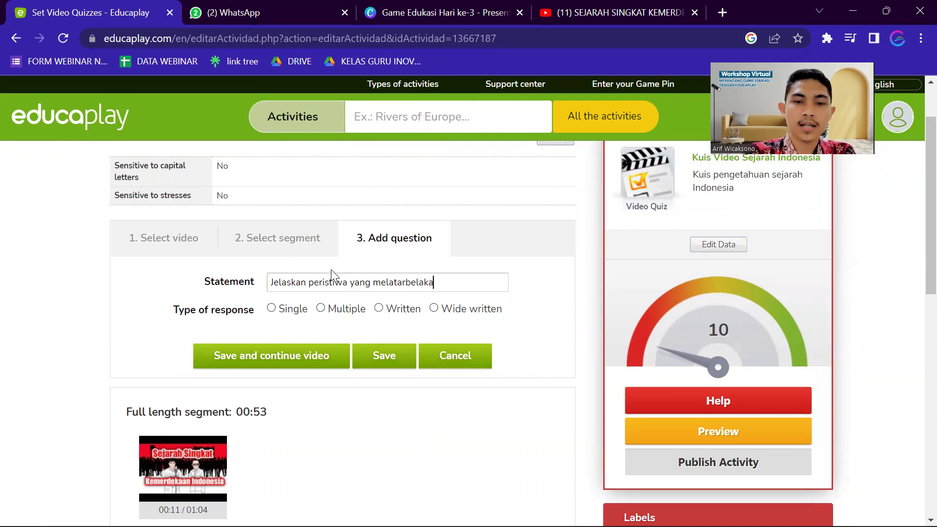
text(ngi keme)
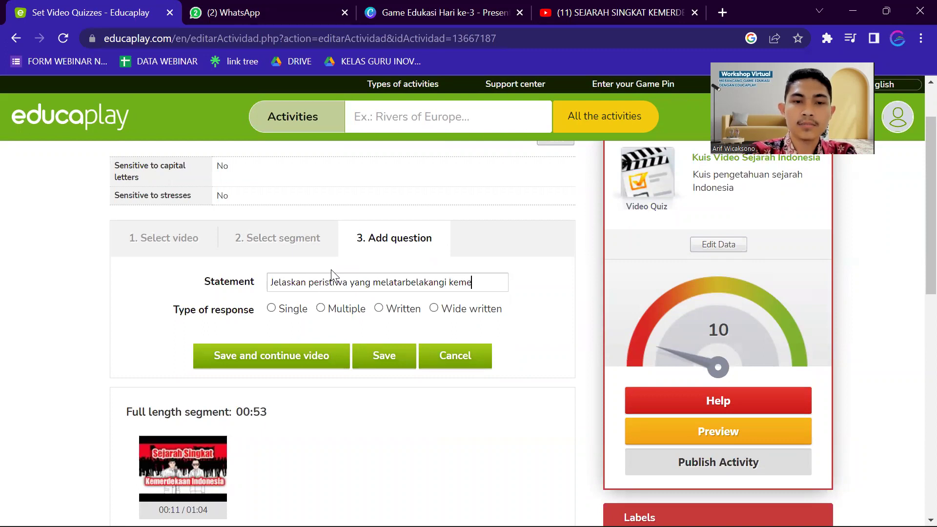
text(rdekaan )
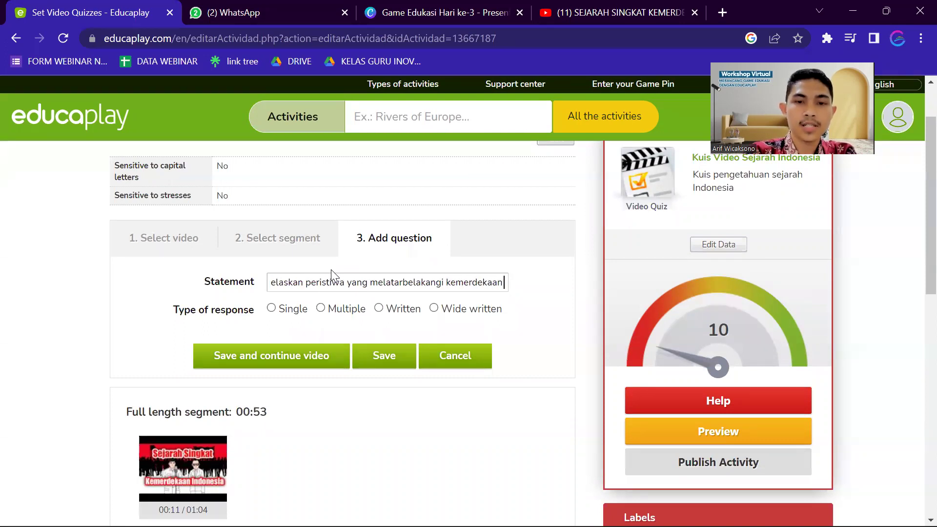
text(Indonesia)
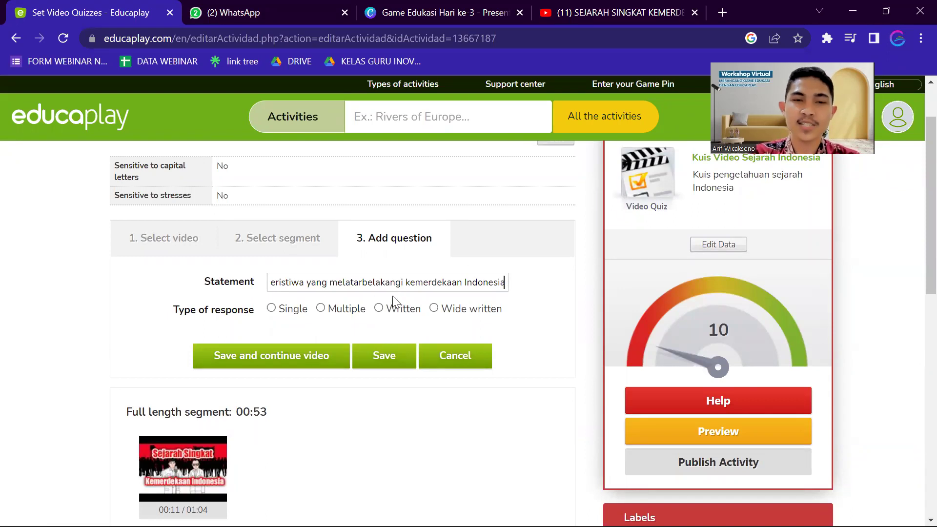
Step: Set the response type to Wide written and enter the first answer "tanggal 6 agustus amerika menjatuhkan bom di jepang"
click(434, 308)
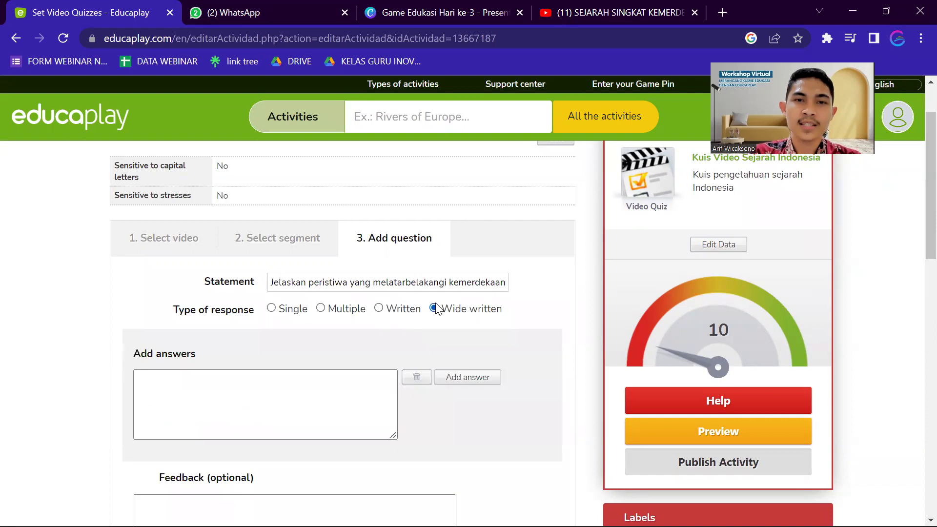
scroll(349, 328, down, 1)
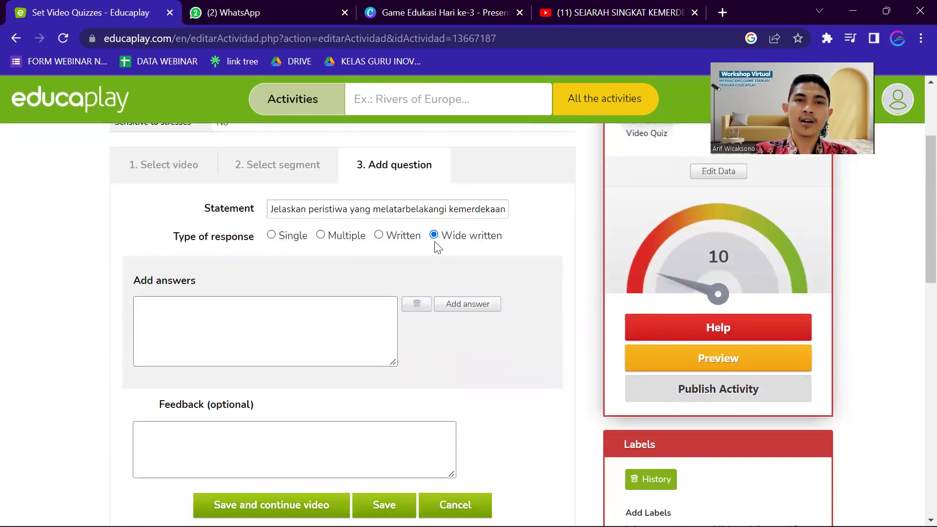
click(255, 307)
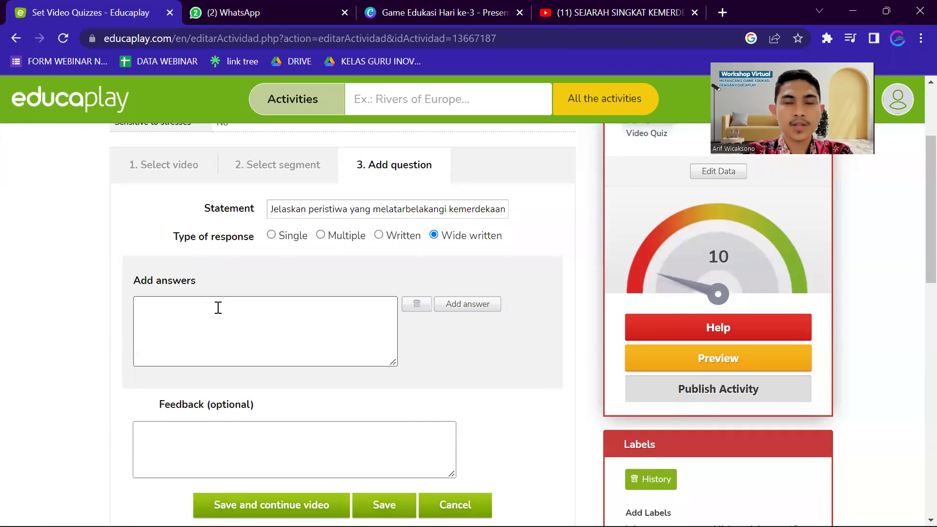
text(ta)
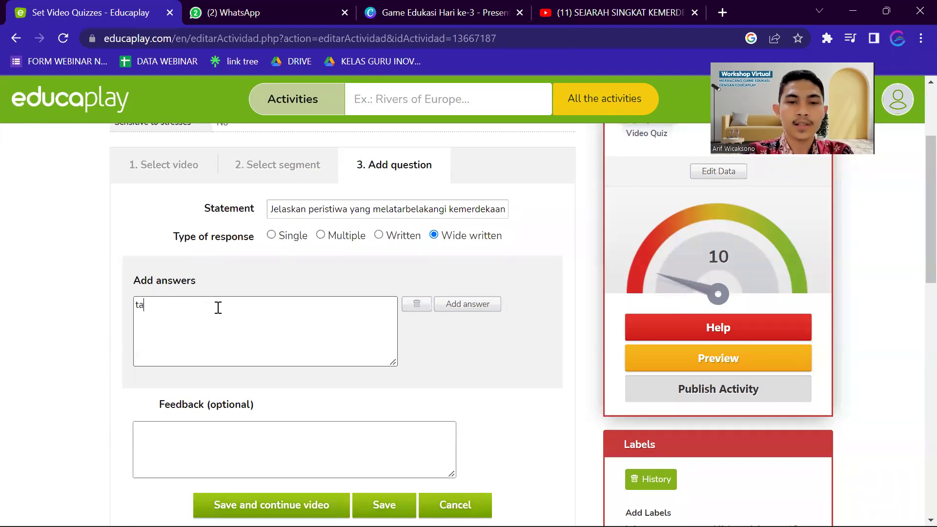
text(nggal 6 )
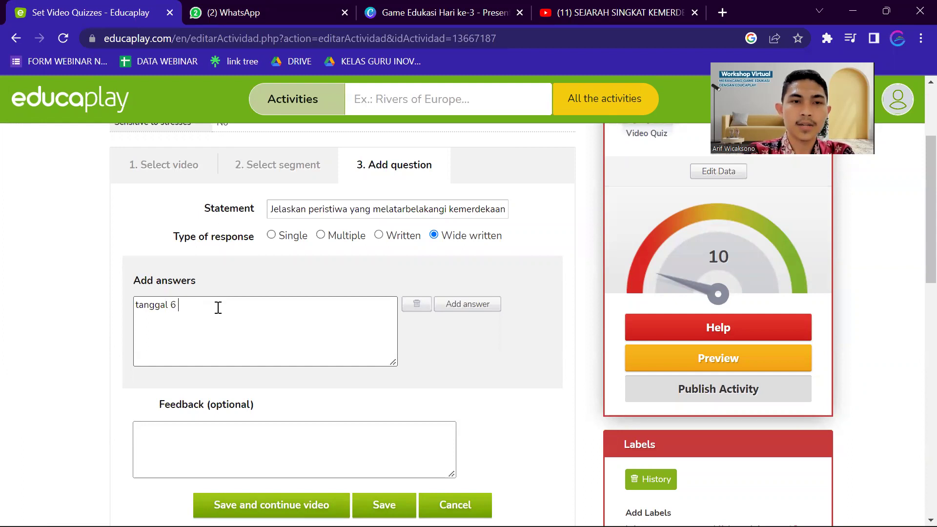
text(agustus)
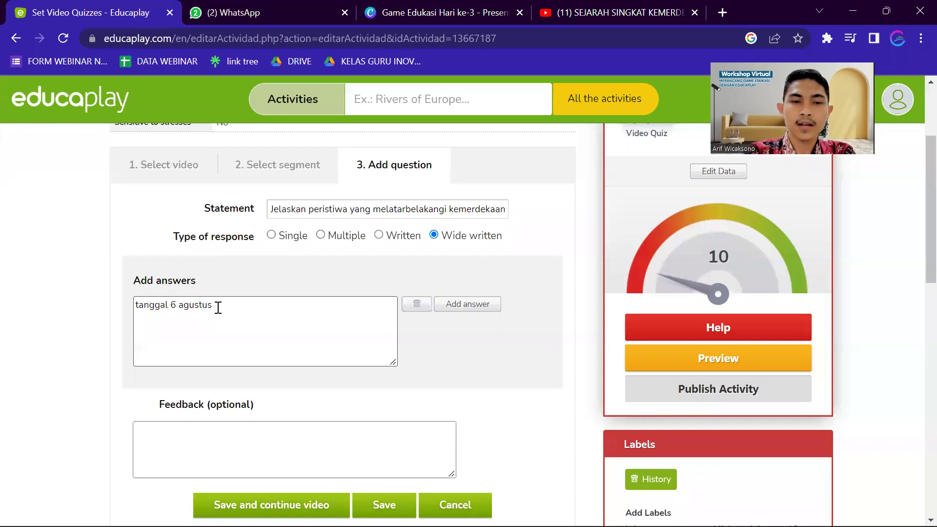
text(amerika menjatuhkan bom di)
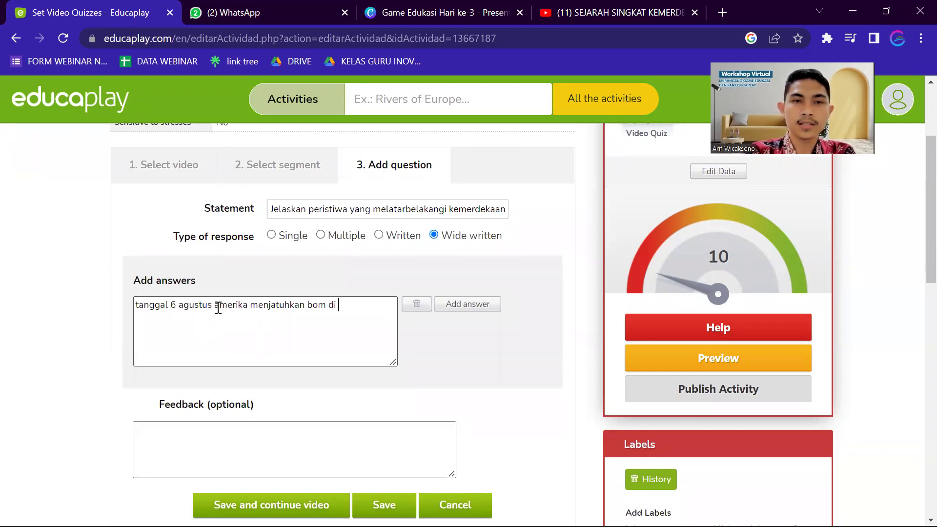
text(jepang)
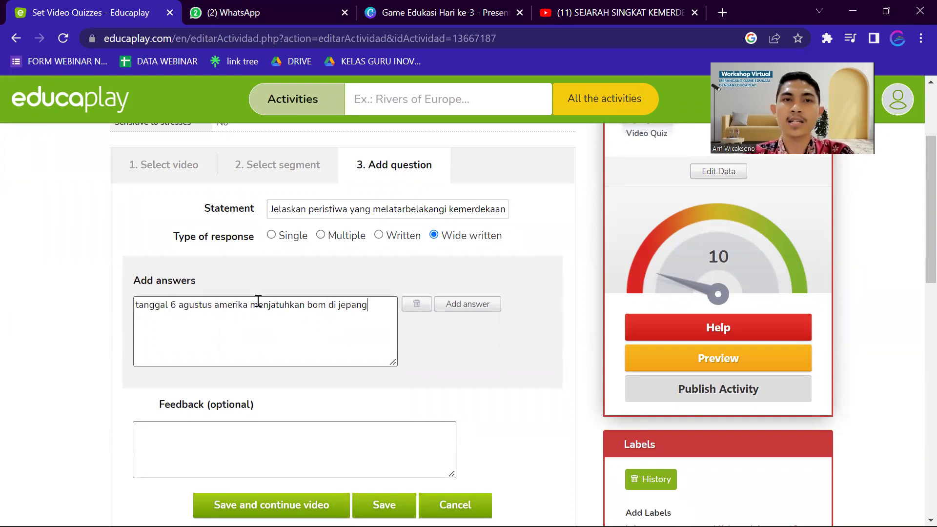
Step: Add a second answer to the question reading "penculikan Ir Soekarno dan Soeharto"
click(462, 304)
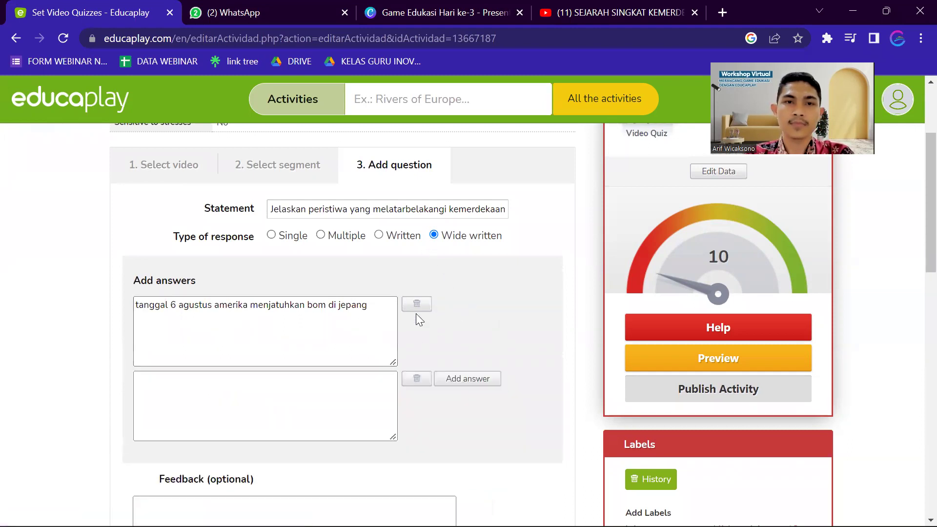
click(230, 392)
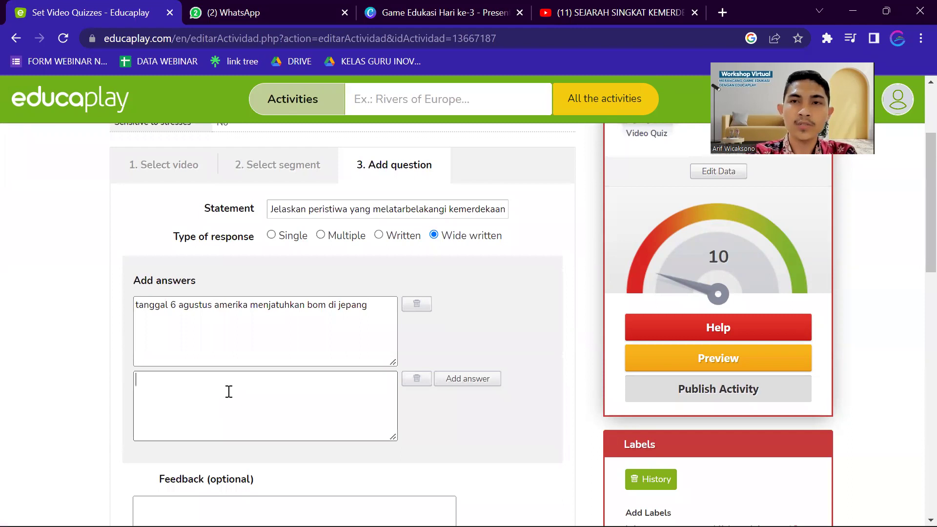
text(penculikan)
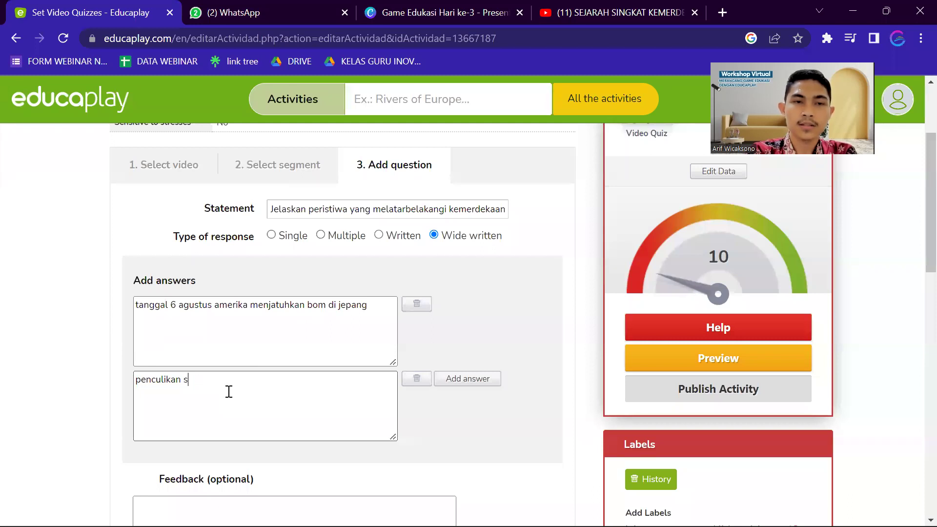
text(Ir Sou)
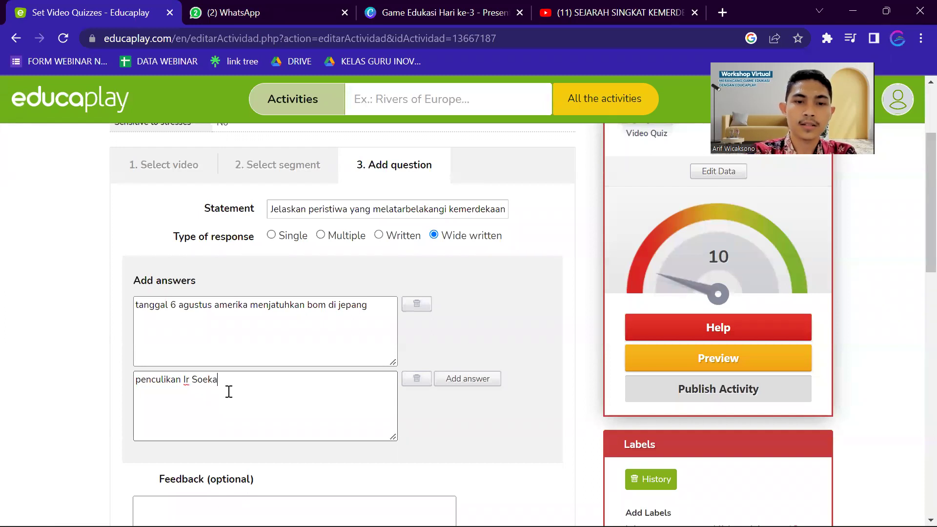
text(karno dan Soeharto)
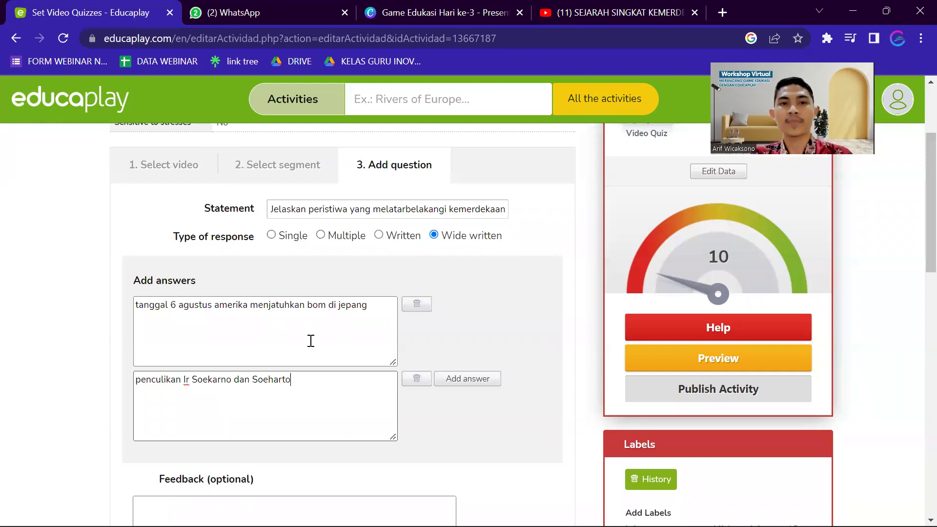
Step: Save the wide written question without feedback to finish the second video segment
scroll(305, 385, down, 2)
scroll(305, 386, up, 2)
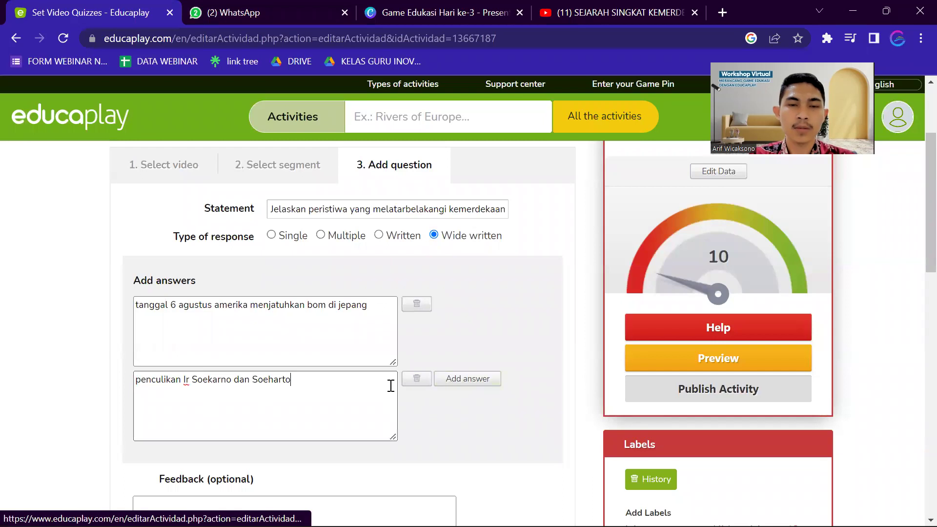
scroll(413, 398, down, 2)
scroll(378, 371, down, 3)
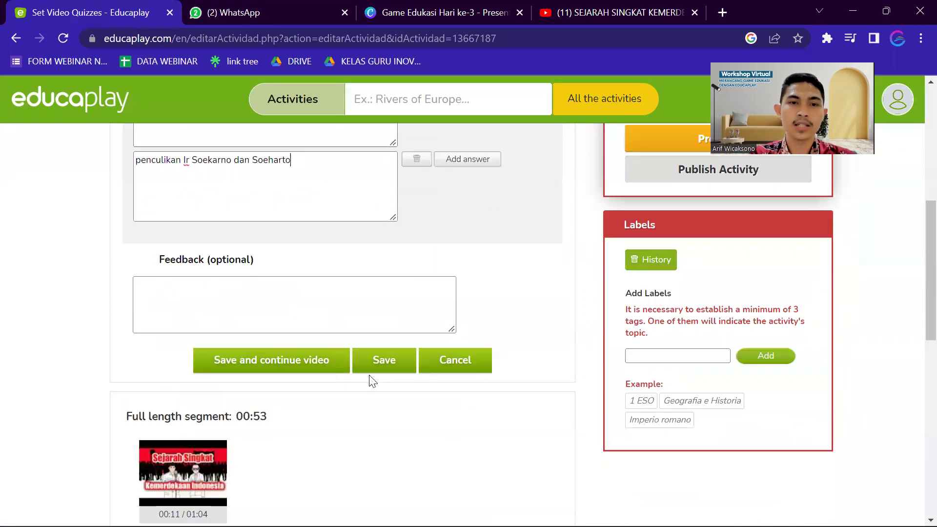
click(385, 362)
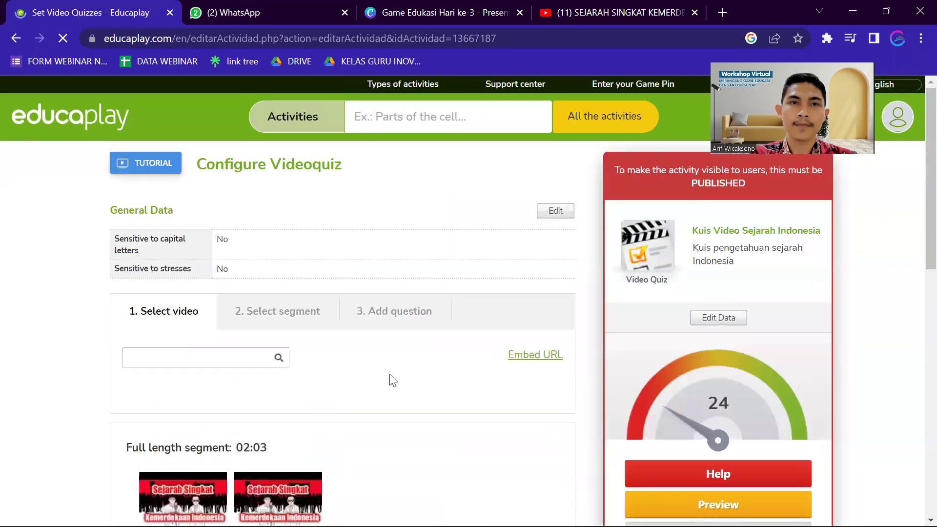
Step: Review the quiz configuration page, checking the list of saved video segments and their time ranges
scroll(393, 381, down, 3)
scroll(393, 381, down, 3)
scroll(389, 379, up, 6)
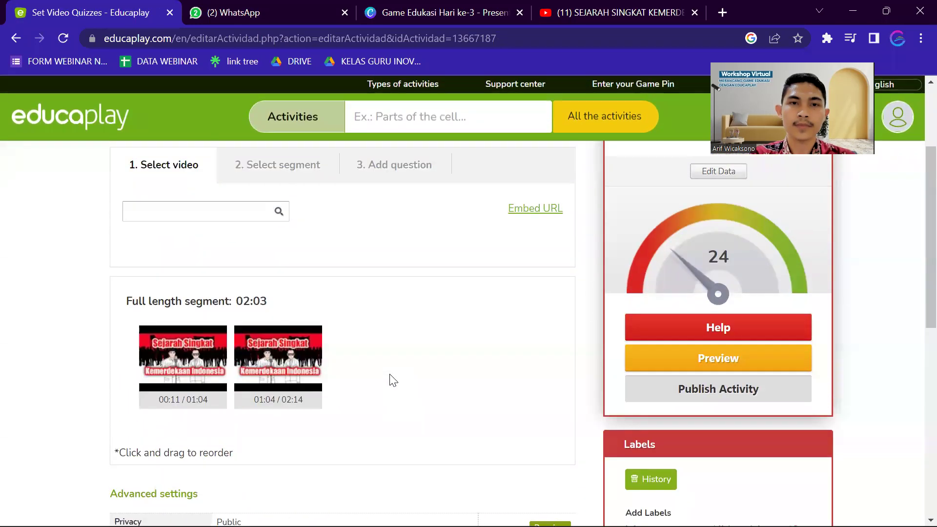
scroll(314, 356, down, 3)
scroll(311, 356, up, 3)
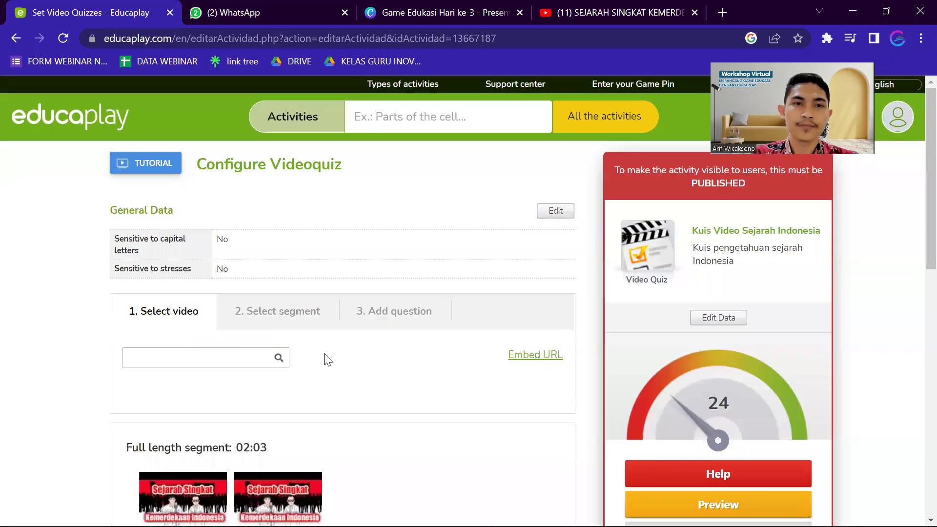
scroll(273, 318, down, 4)
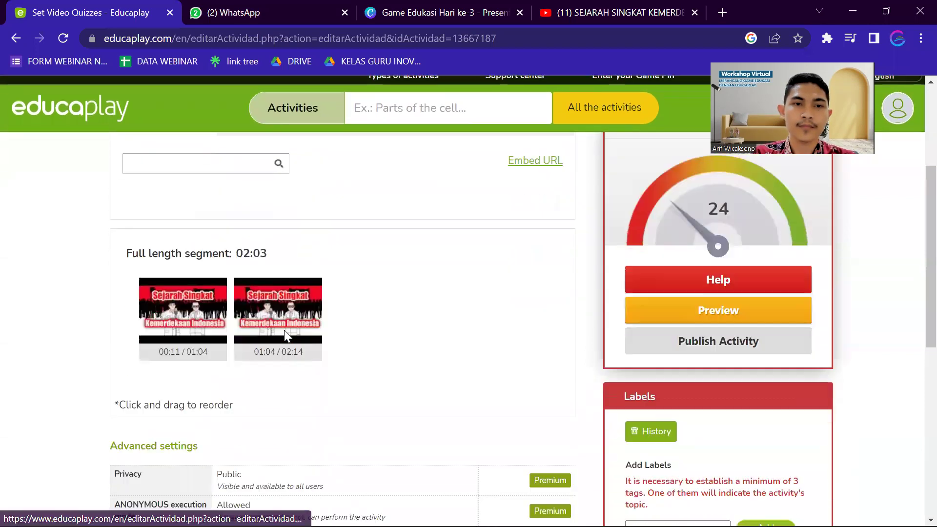
scroll(391, 378, up, 3)
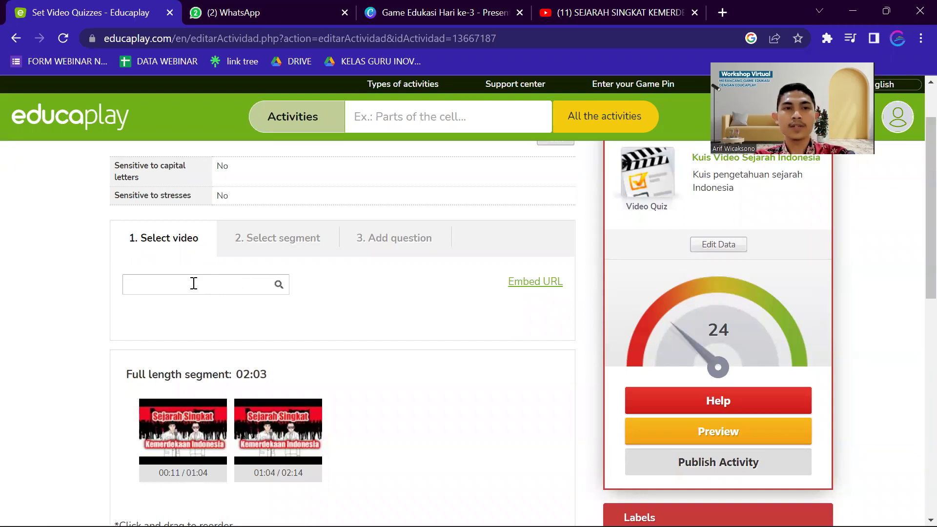
Step: Search for another quiz video with the term "18 Agustus 1945" and select the search text for replacement
scroll(182, 281, down, 1)
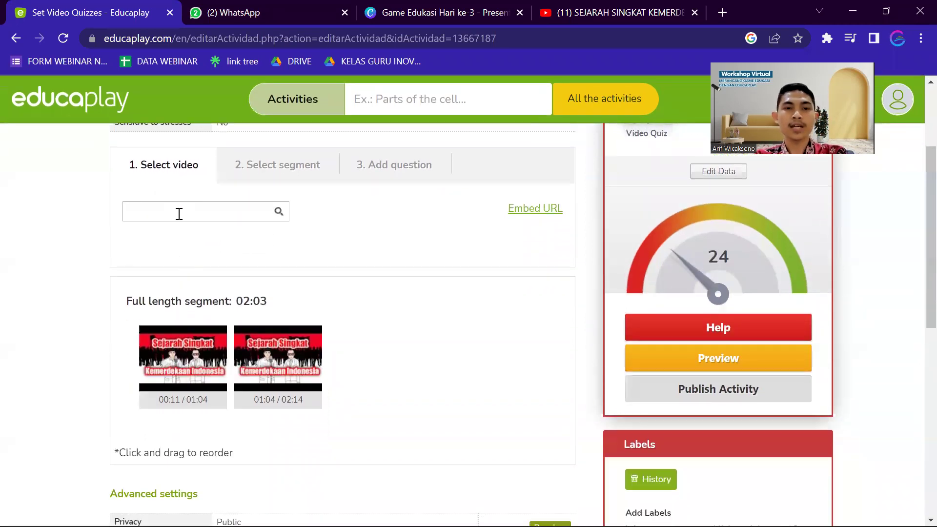
text(18 Agustus 1945)
key(ctrl+a)
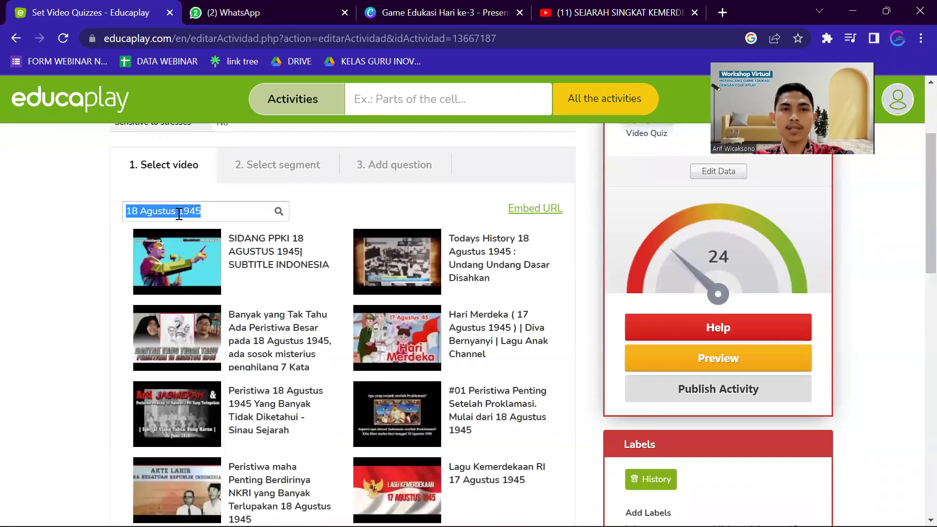
key(BackSpace)
key(super+v)
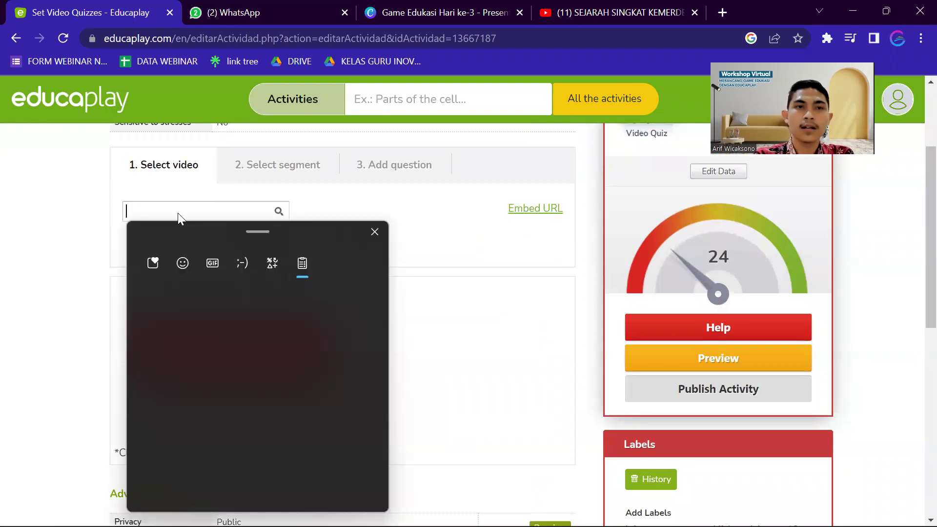
click(219, 405)
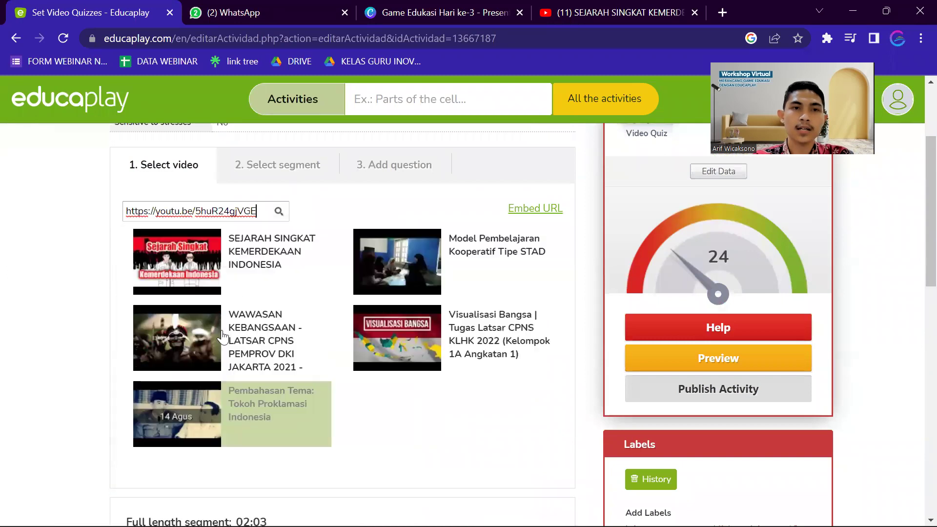
click(210, 265)
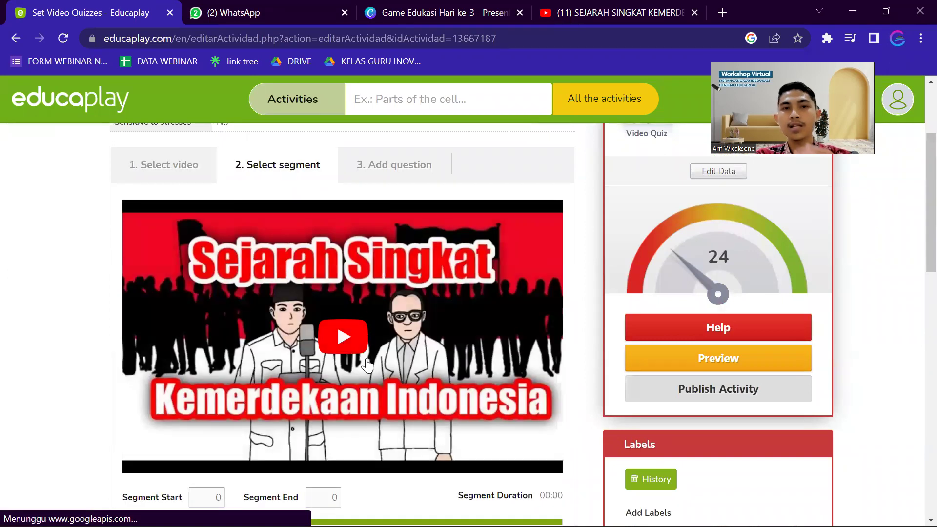
Step: Play the selected video, skip ahead past 1:44, and pause it at 2:26 to find the part to ask about
scroll(331, 270, down, 2)
click(332, 271)
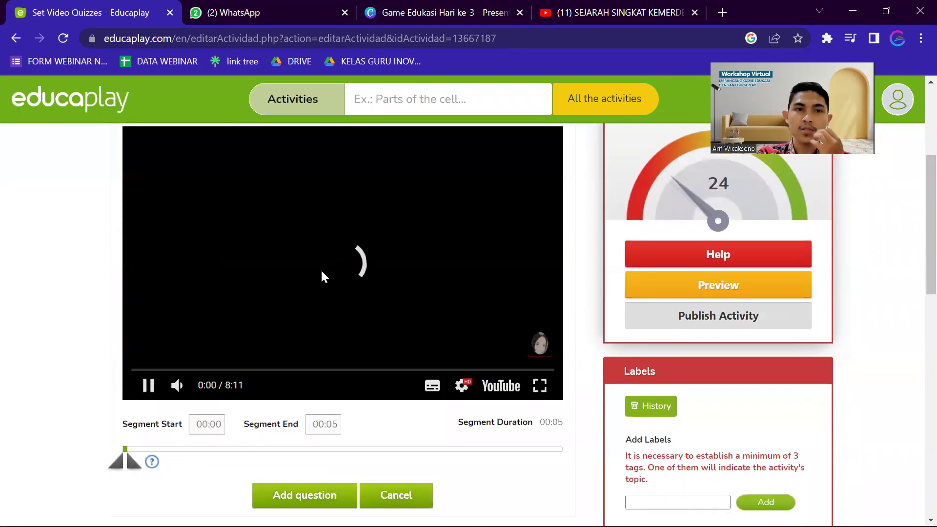
click(218, 369)
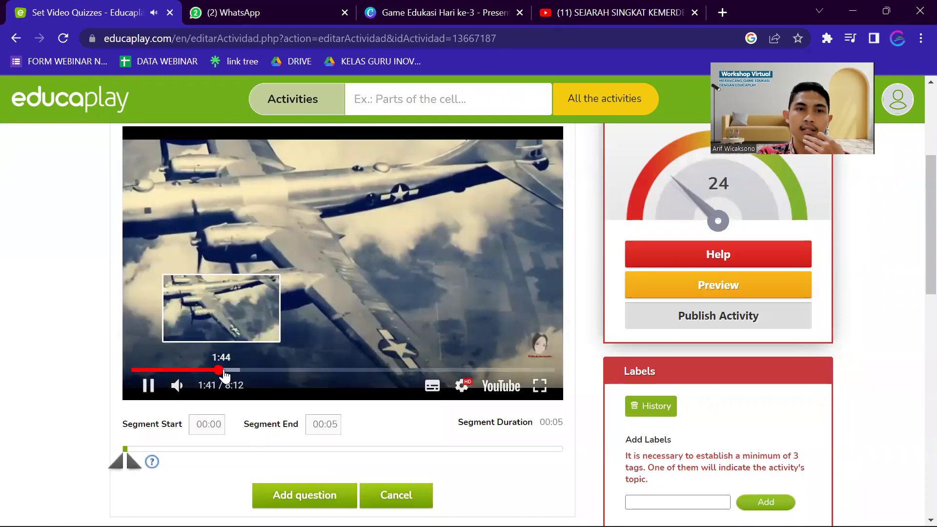
drag(219, 375, 248, 377)
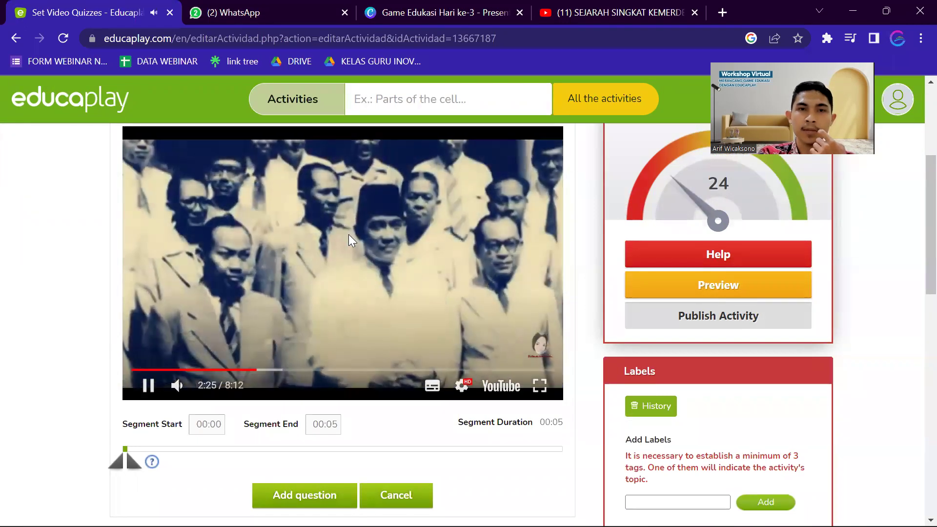
click(348, 233)
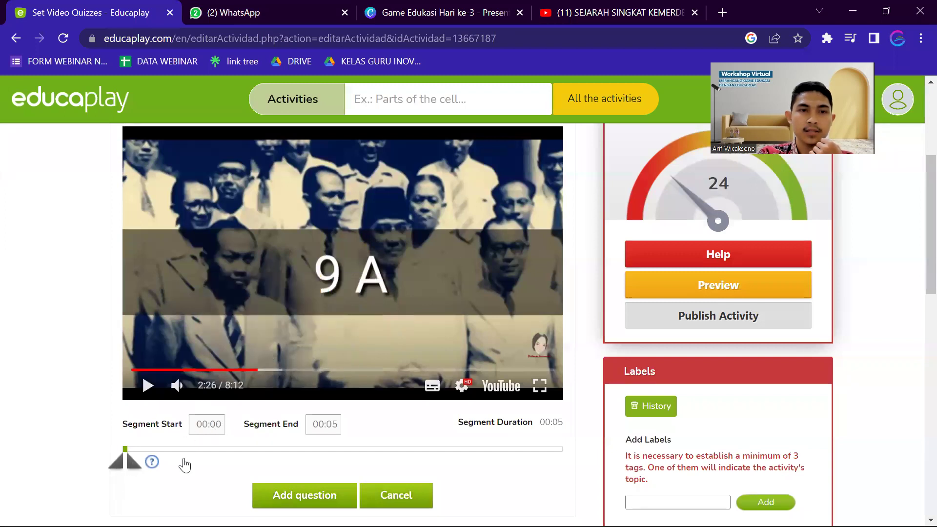
Step: Set the quiz segment to start at 02:15 and end at 03:30
drag(134, 461, 324, 461)
drag(120, 466, 207, 452)
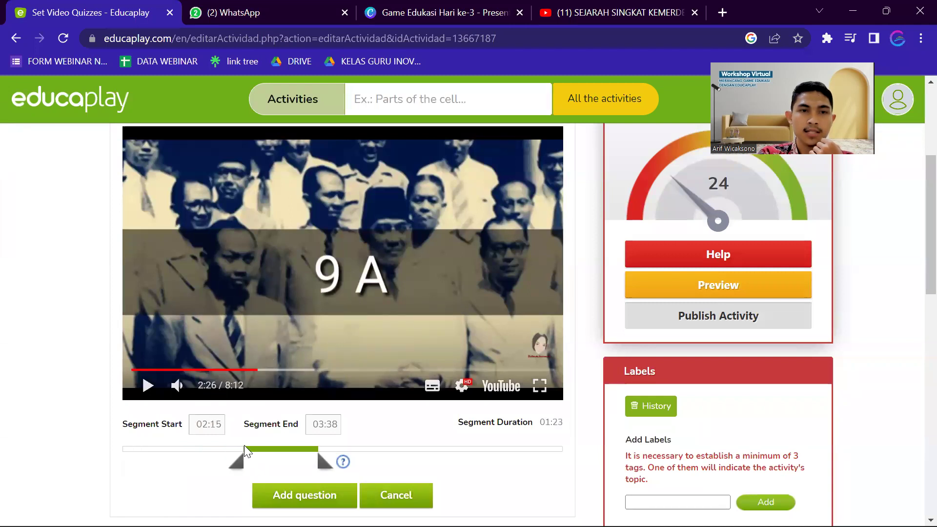
mouse_move(322, 462)
mouse_down()
mouse_move(347, 462)
mouse_move(312, 464)
mouse_up()
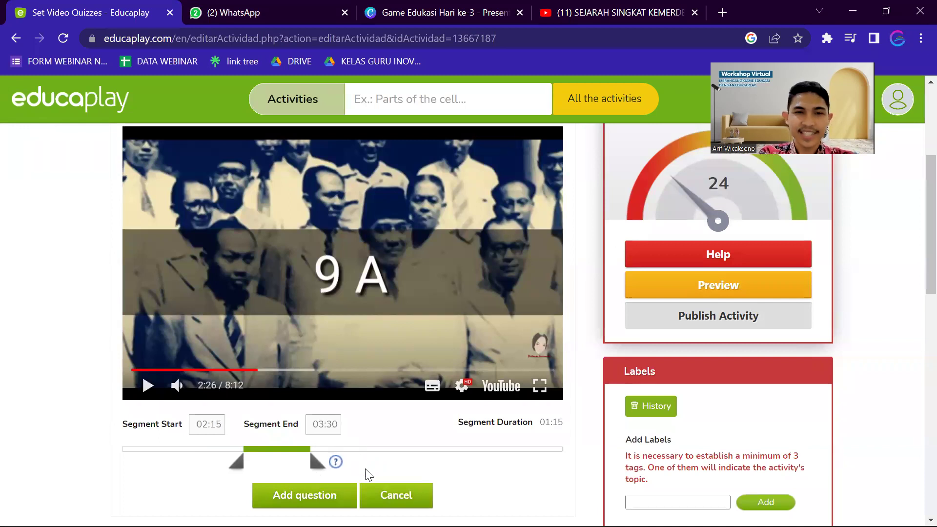
scroll(369, 474, down, 3)
scroll(327, 373, up, 2)
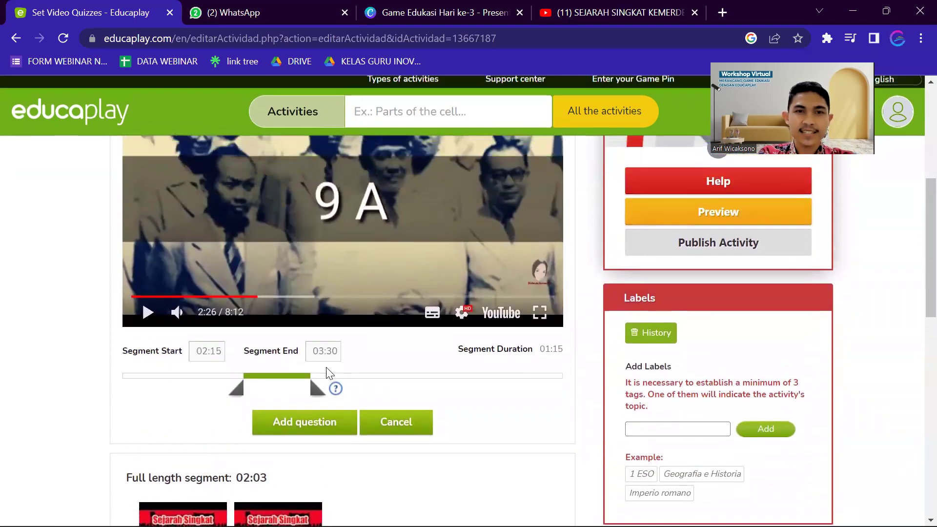
Step: Add a question to the segment with the statement "BPUPKI diubah namanya menjadi..."
click(303, 422)
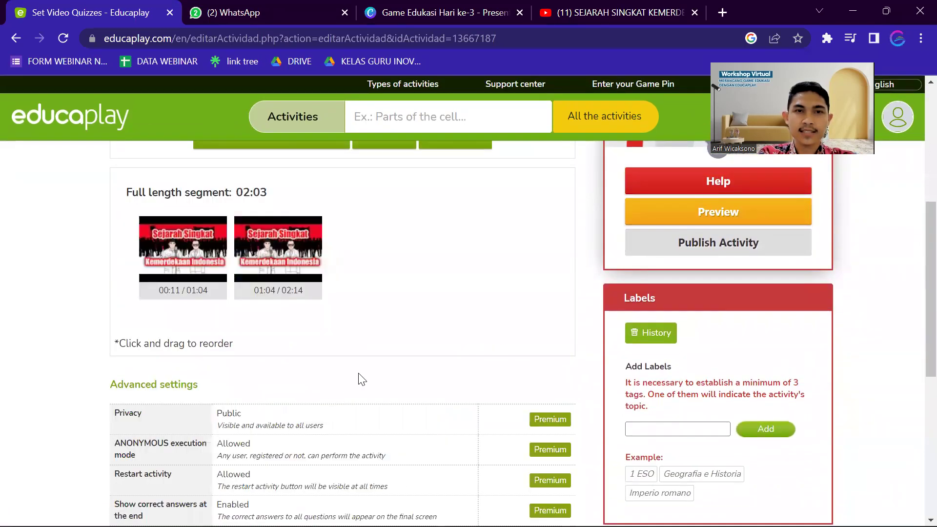
scroll(362, 379, up, 5)
scroll(362, 379, up, 1)
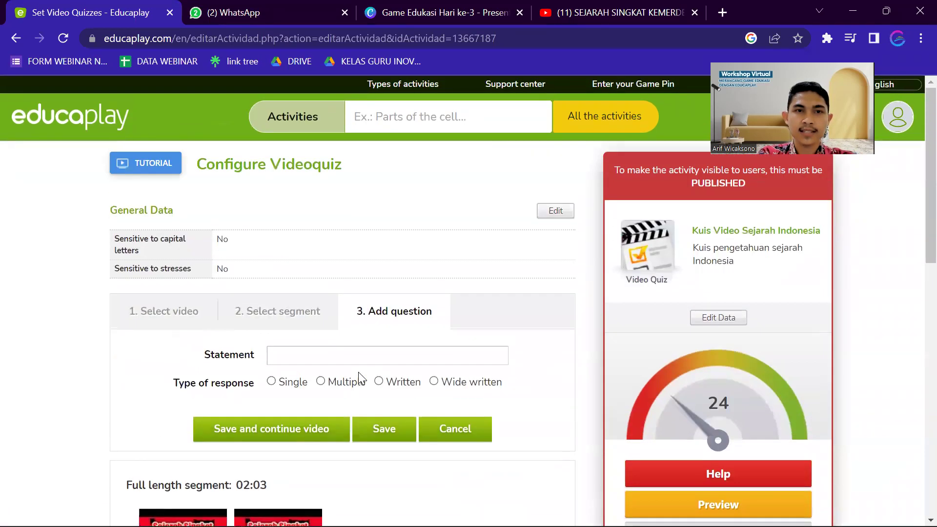
click(327, 353)
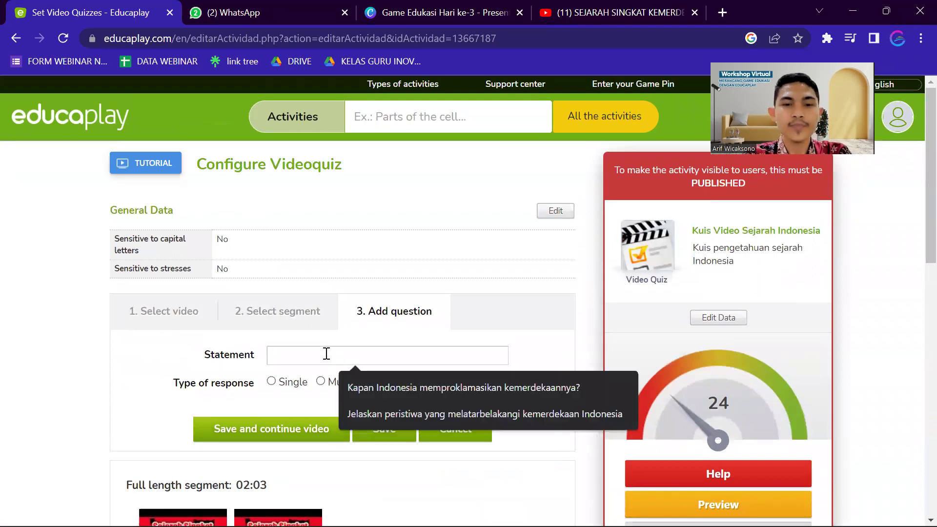
text(BPUPKI diubah namanya menjadi..)
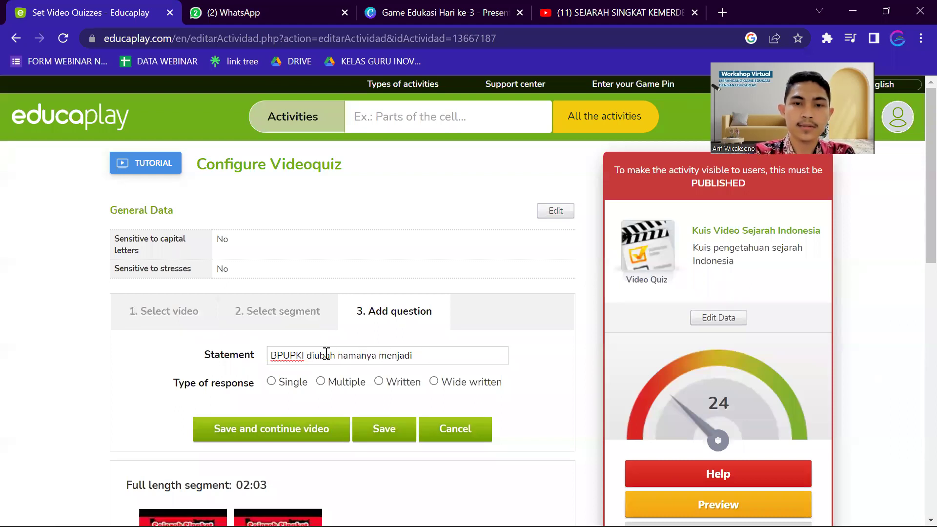
Step: Make the question a written-response type and enter PPKI as its answer
click(378, 382)
scroll(262, 368, down, 2)
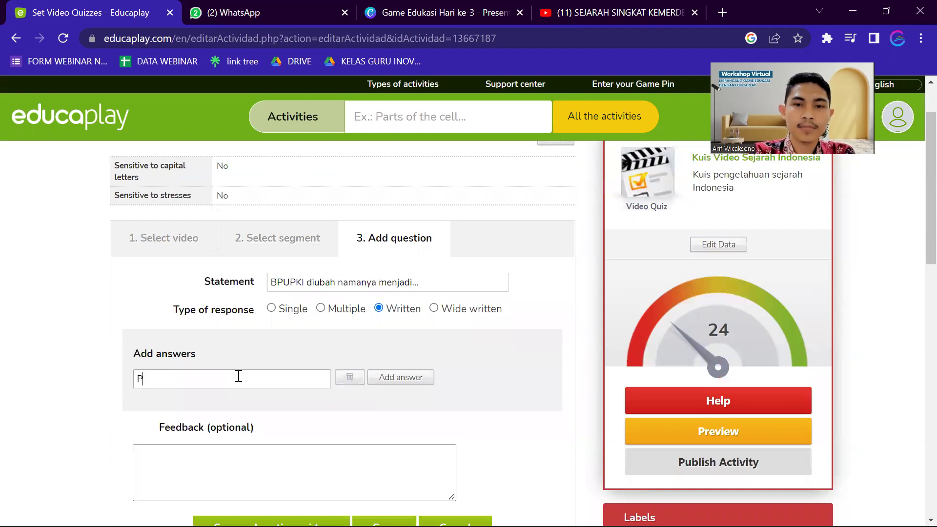
text(PPKI)
Step: Add a second answer field, leave it blank, and try to save the question and continue the video
click(371, 376)
scroll(303, 355, down, 3)
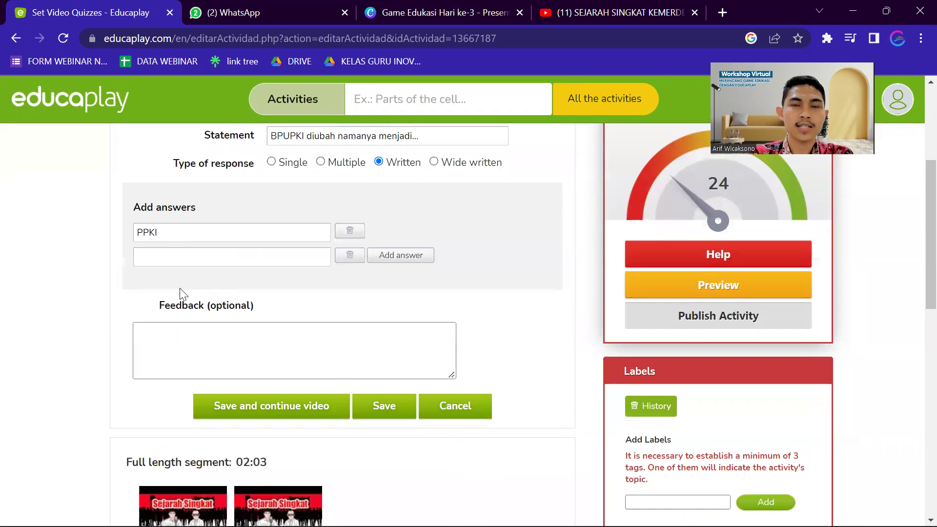
scroll(219, 298, up, 2)
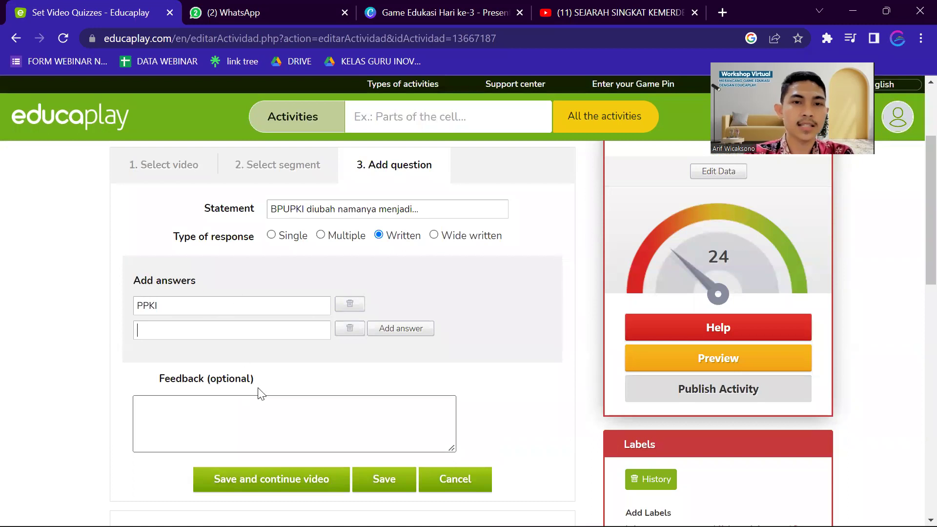
scroll(315, 376, down, 3)
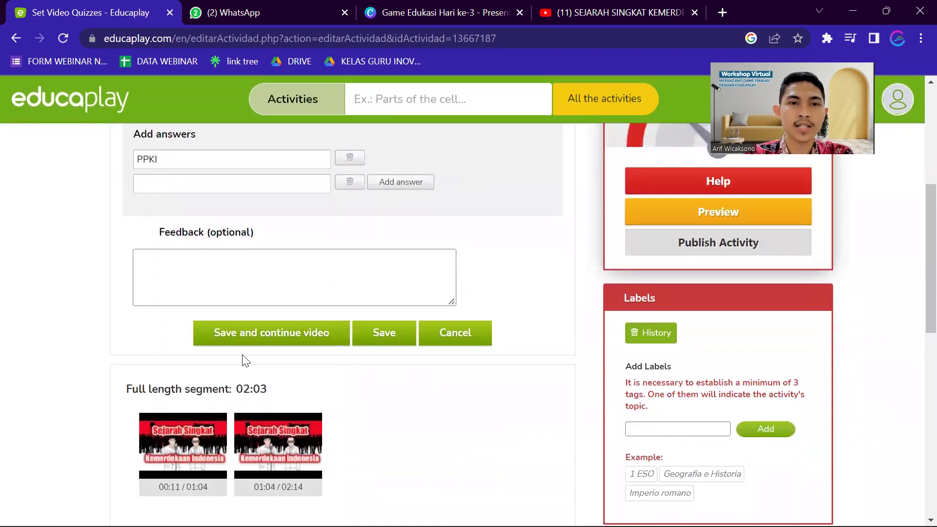
click(264, 338)
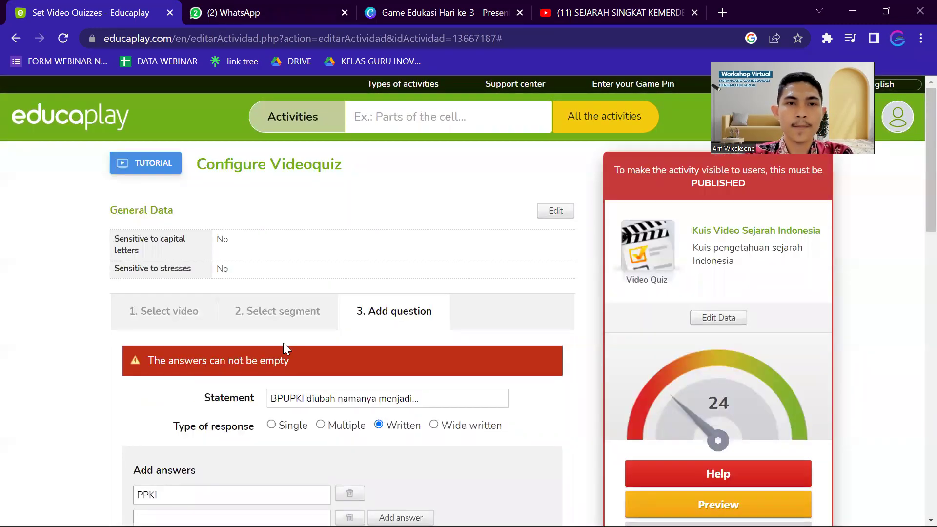
Step: Remove the blank second answer, then save the question and continue the video
scroll(254, 327, down, 1)
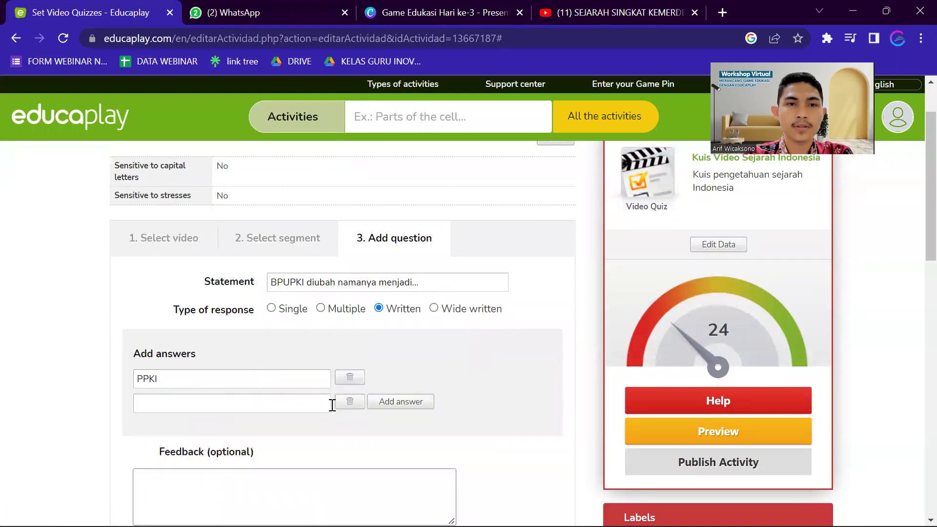
click(339, 403)
scroll(363, 445, down, 2)
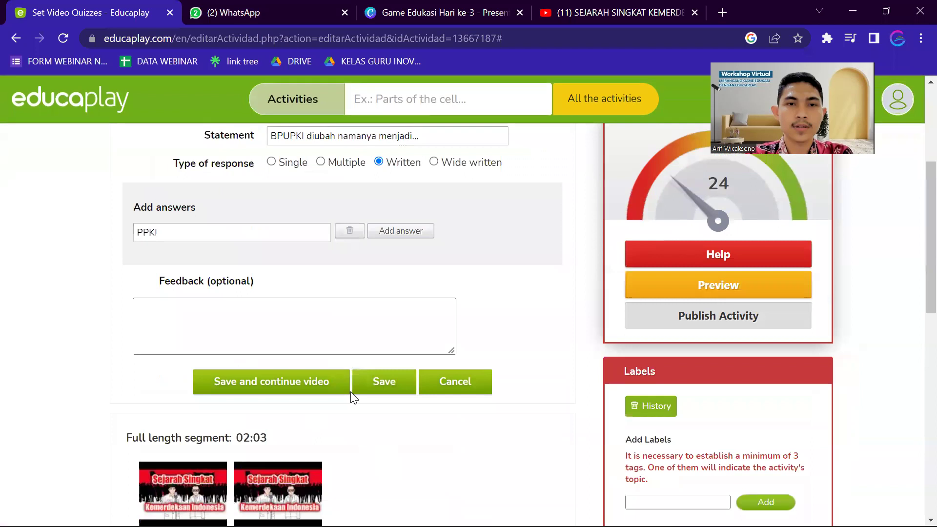
click(344, 387)
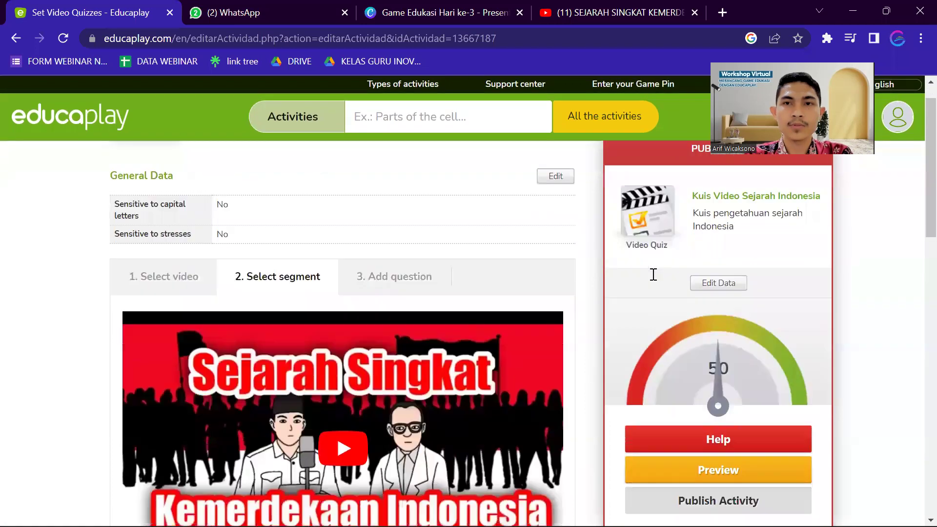
Step: Review the quality criteria for the video quiz, including tags, number of questions, total length and feedback, and close them
click(735, 197)
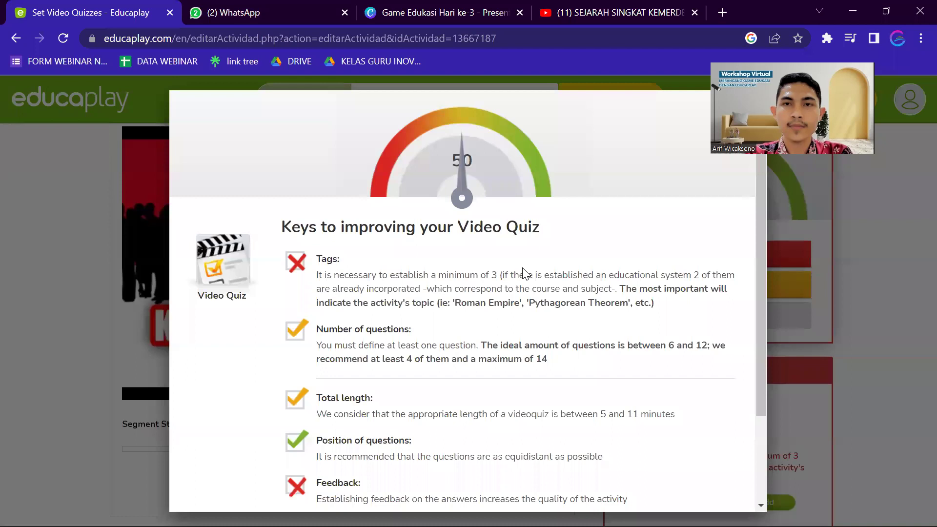
scroll(450, 371, down, 2)
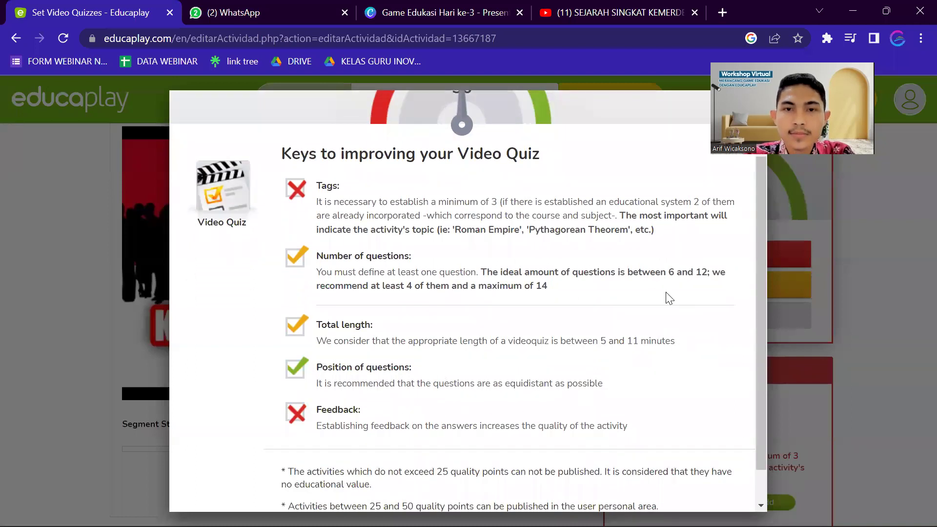
scroll(724, 179, up, 2)
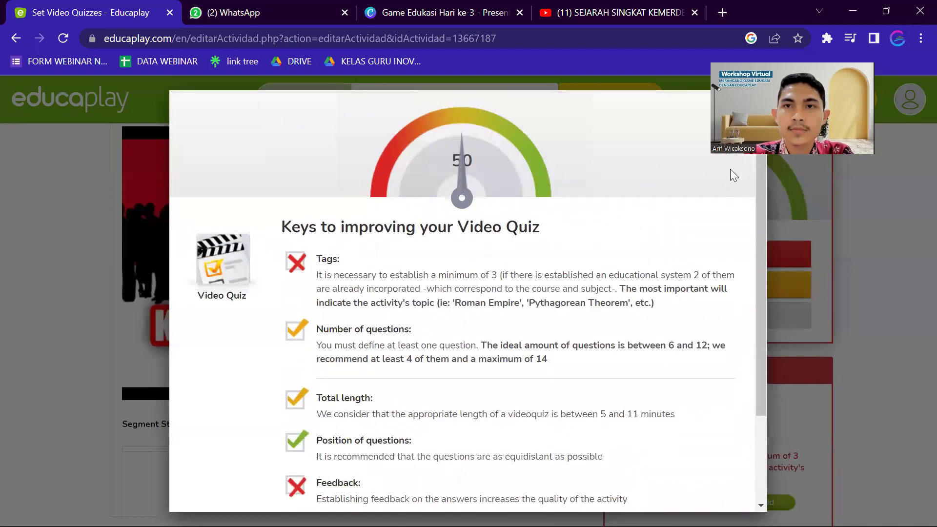
click(844, 162)
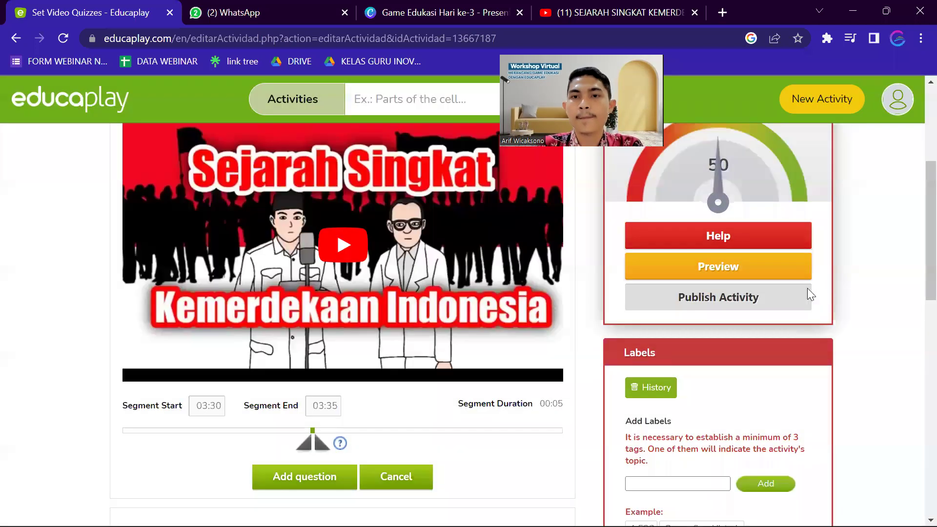
Step: Add the label Indonesia to the activity
scroll(807, 291, down, 4)
scroll(682, 276, up, 2)
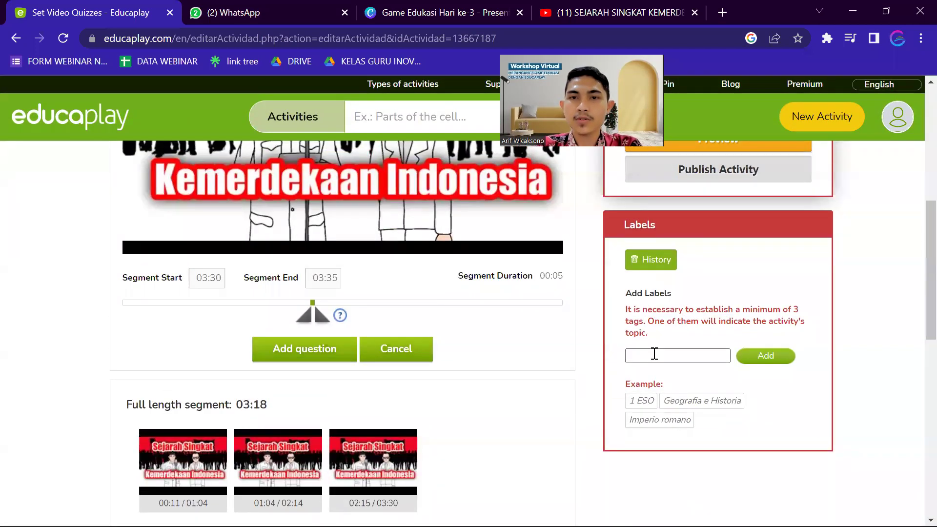
text(Indo)
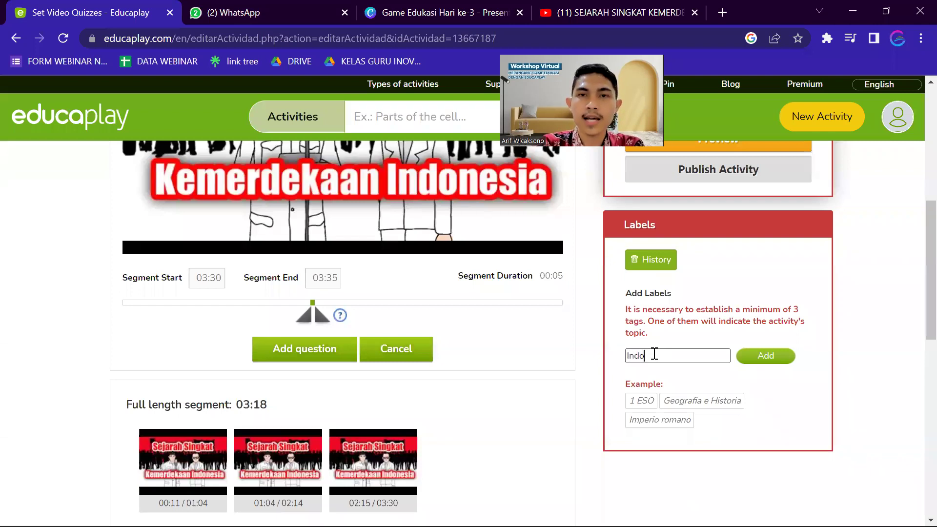
text(n)
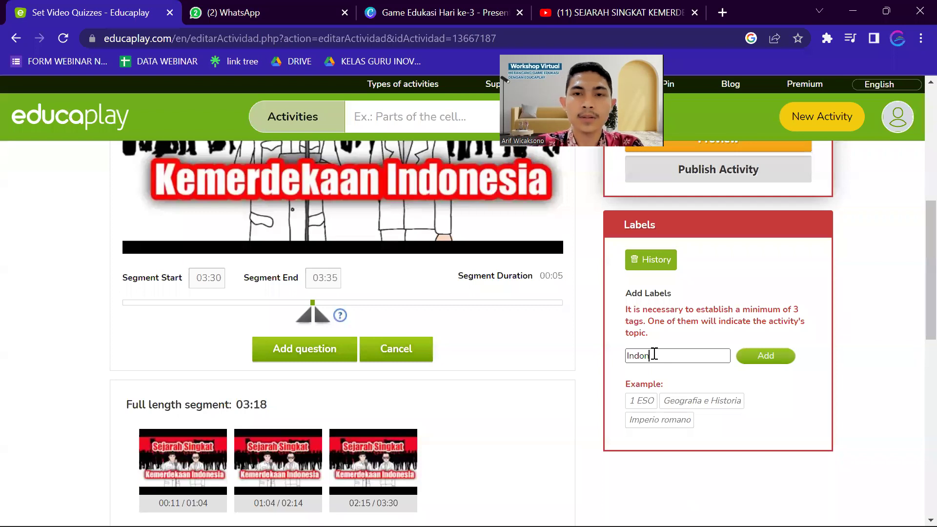
text(esia)
click(751, 361)
Step: Add the label Sejarah to the activity
scroll(666, 355, down, 5)
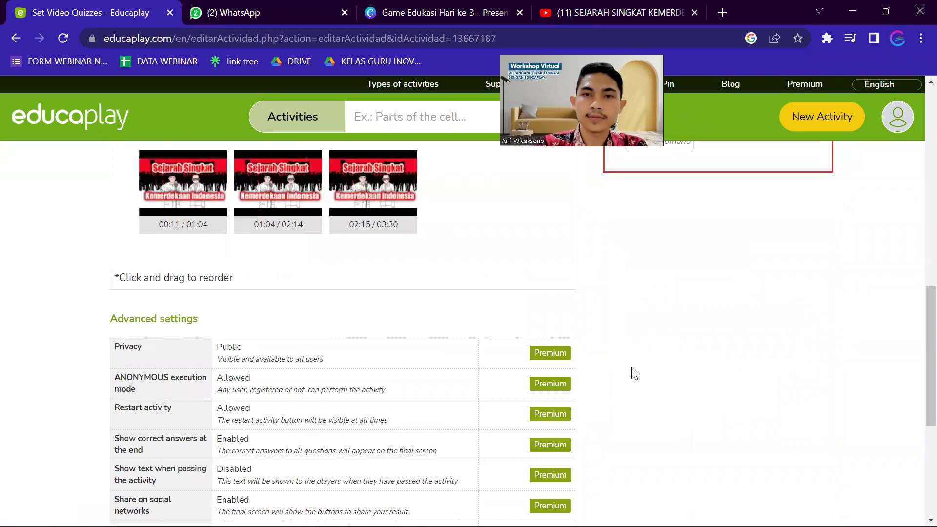
scroll(755, 337, up, 4)
click(689, 298)
text(Sejarah)
click(765, 297)
Step: Recheck the quiz's quality criteria and publishing requirements, then close them
scroll(765, 296, down, 5)
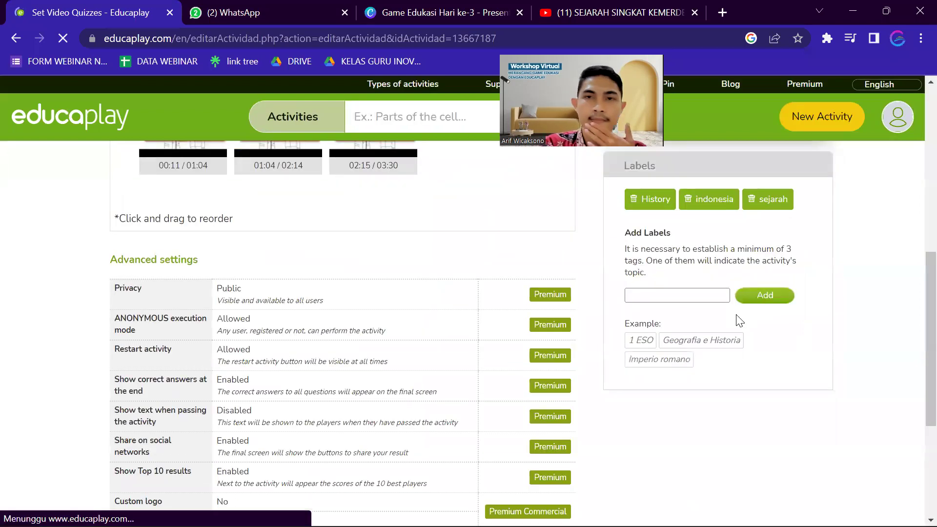
scroll(740, 321, up, 10)
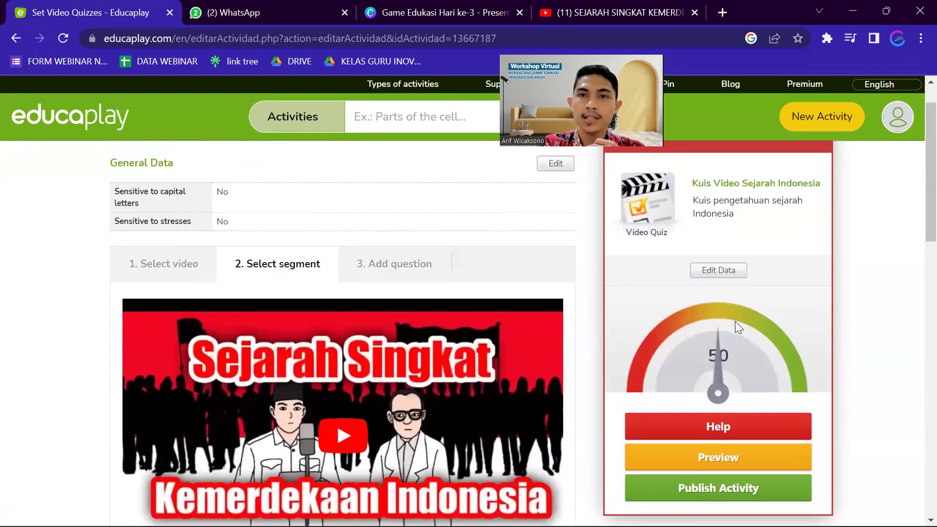
click(731, 376)
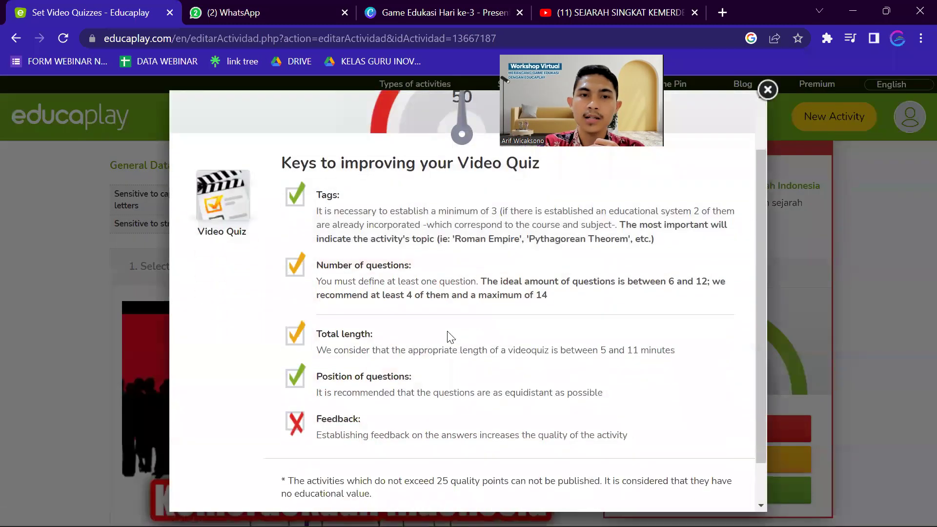
scroll(450, 336, down, 1)
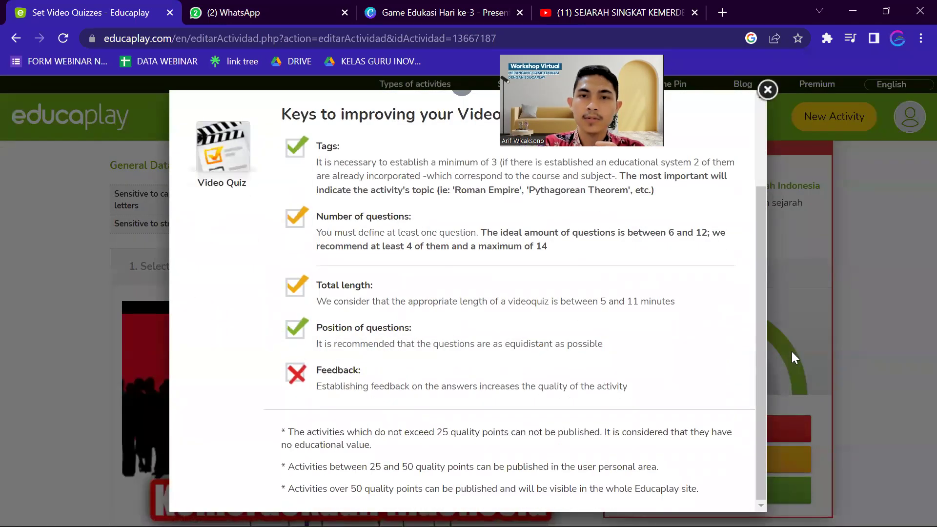
click(863, 330)
scroll(443, 344, down, 10)
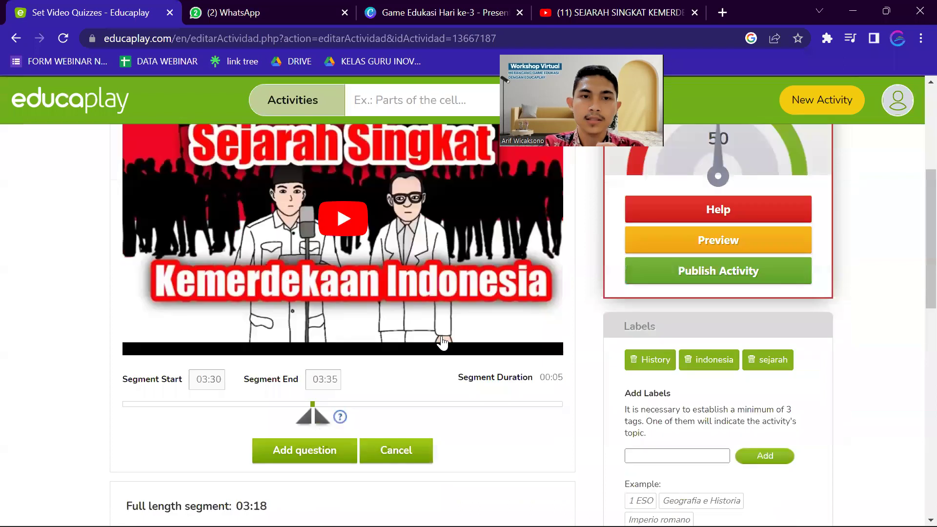
Step: Add the feedback "Bagus" to the question of the 00:11–01:04 segment and save the changes
scroll(439, 342, down, 3)
scroll(439, 342, up, 3)
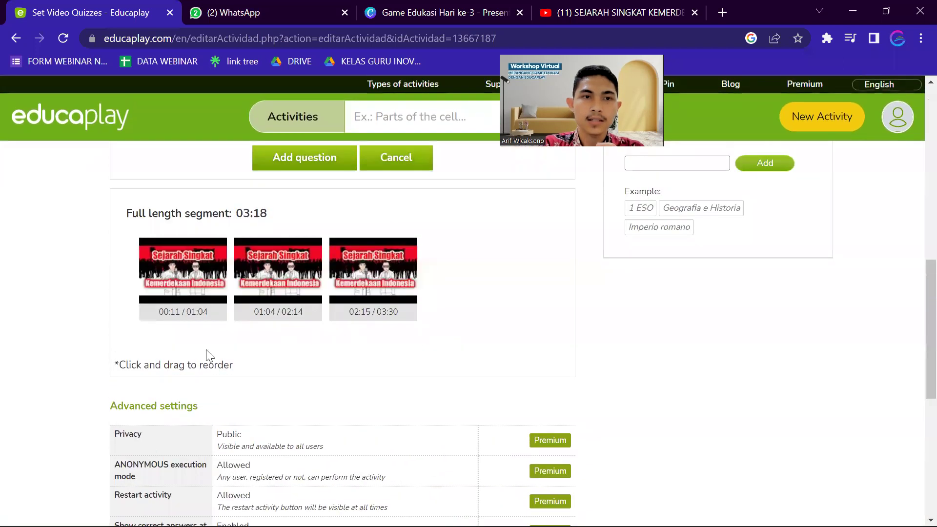
scroll(205, 359, up, 3)
scroll(201, 358, up, 8)
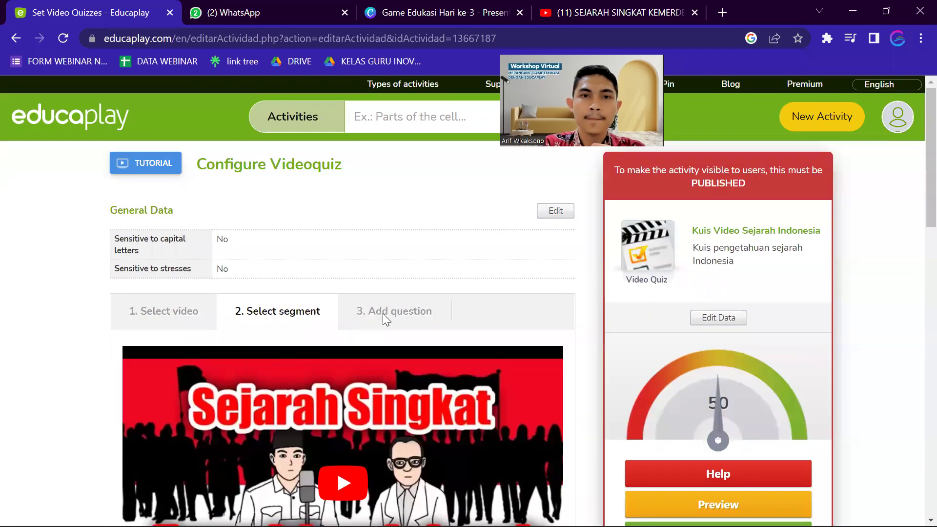
scroll(349, 313, down, 5)
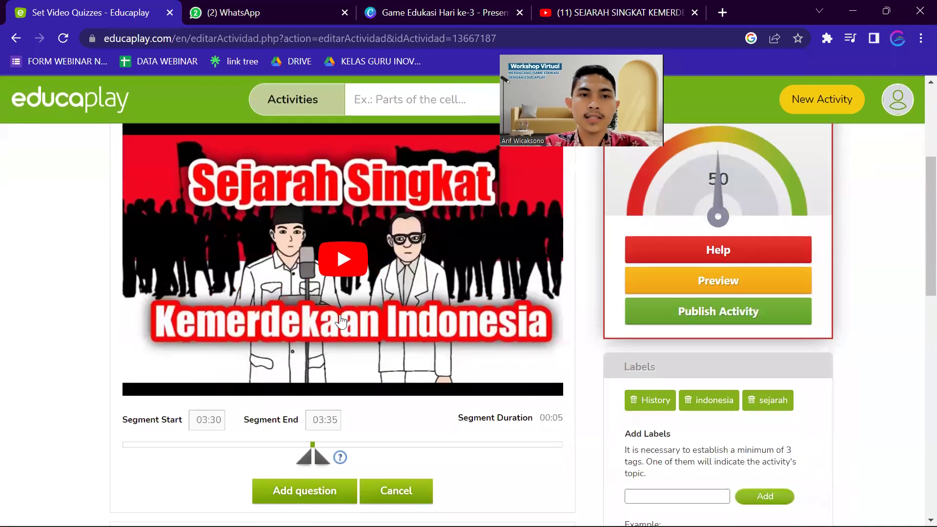
scroll(341, 322, down, 5)
scroll(181, 321, down, 4)
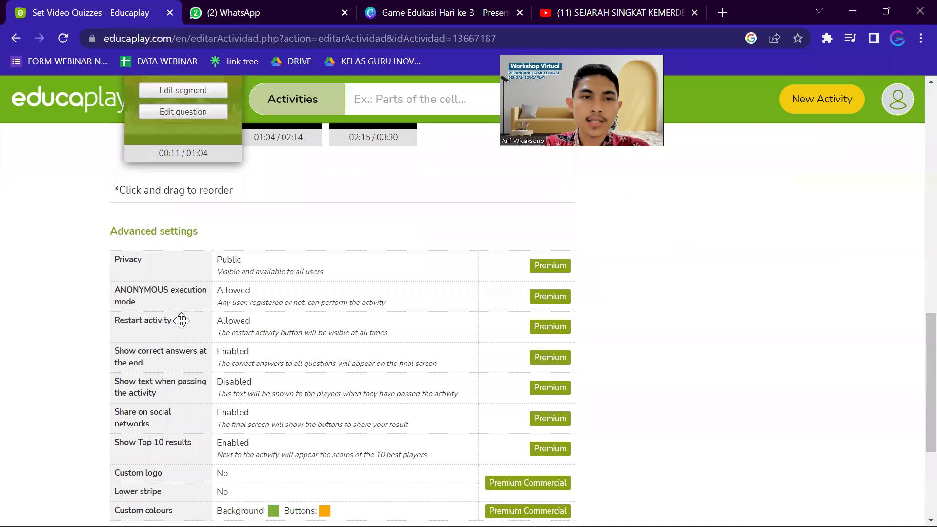
scroll(182, 320, up, 4)
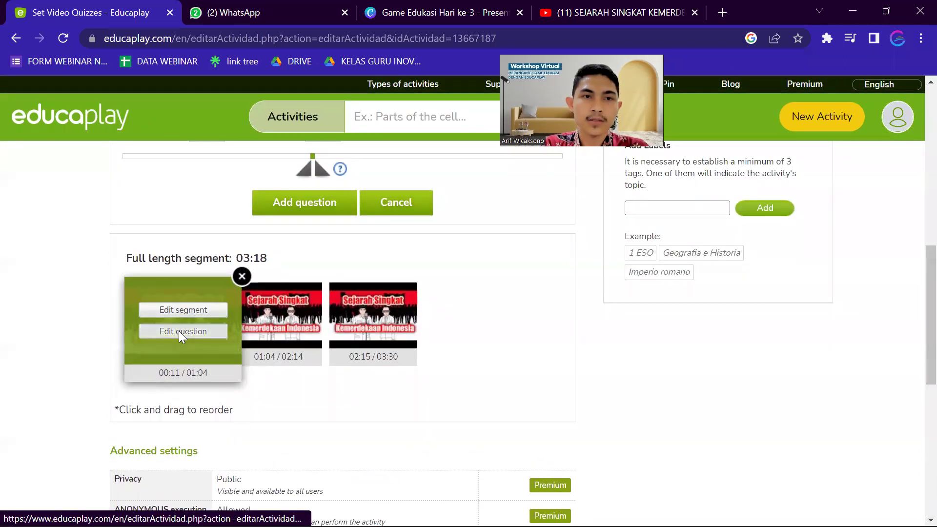
click(179, 331)
scroll(213, 334, down, 1)
scroll(214, 335, down, 5)
click(227, 256)
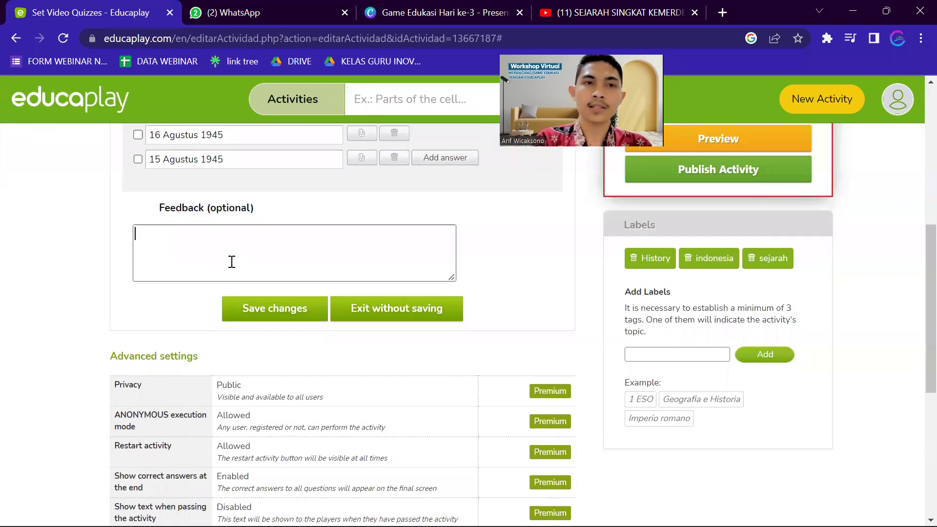
scroll(232, 261, up, 4)
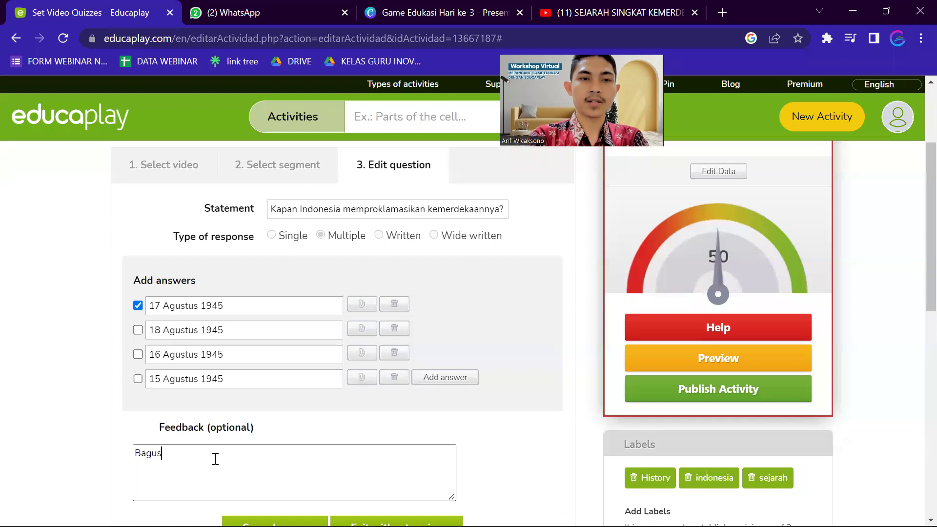
key(ctrl+a)
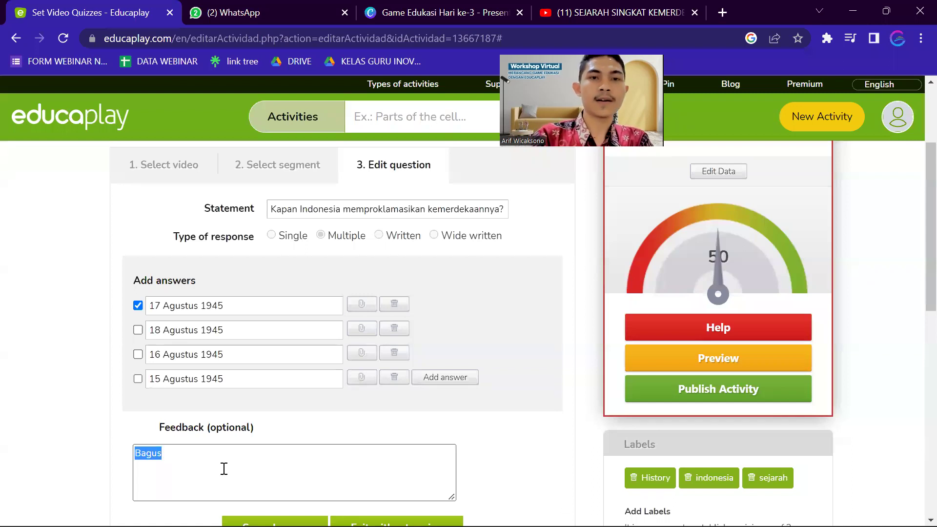
scroll(236, 453, down, 3)
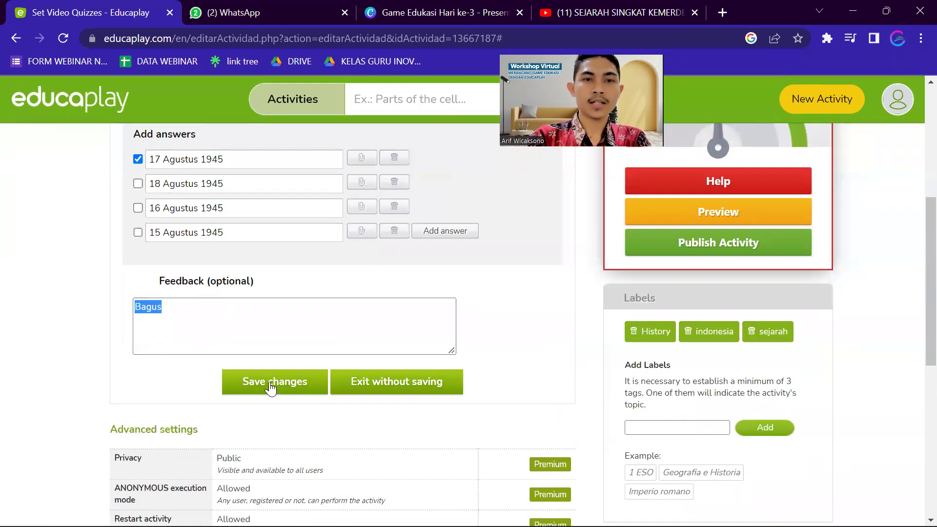
click(271, 384)
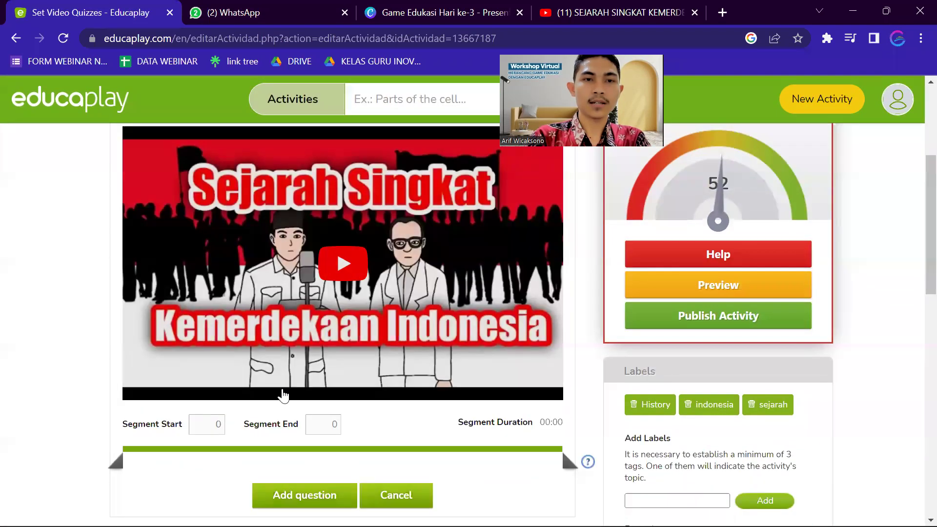
Step: Add the feedback "Bagus" to the question of the 01:04–02:14 segment and save the changes
scroll(283, 396, down, 5)
mouse_move(279, 401)
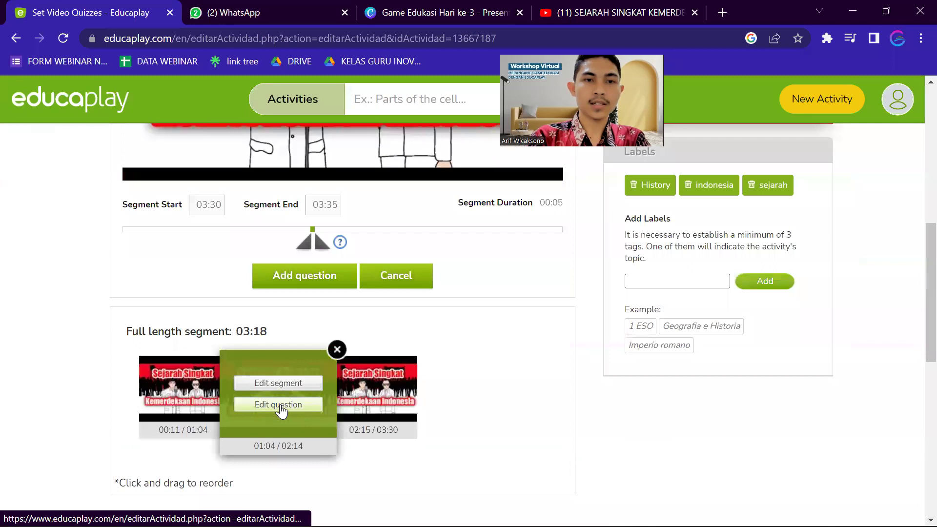
click(280, 405)
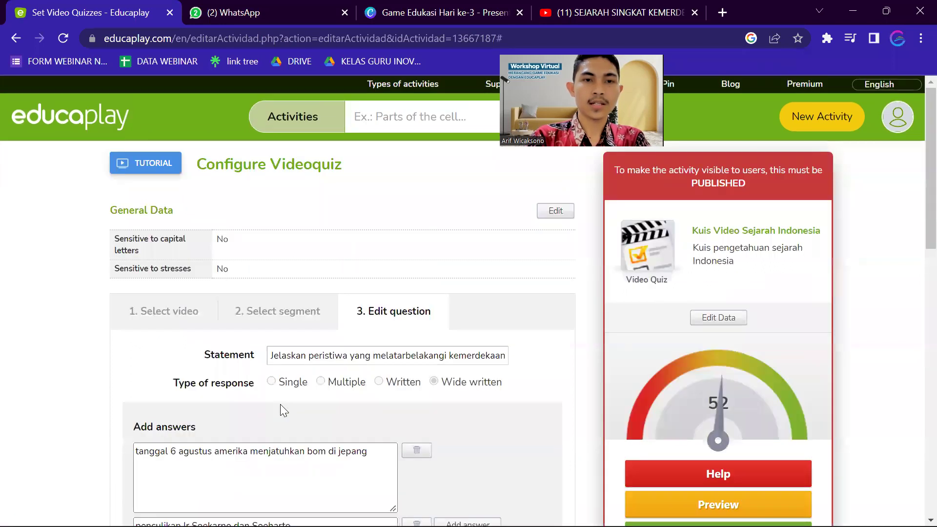
scroll(274, 397, down, 5)
click(274, 397)
text(Bagus)
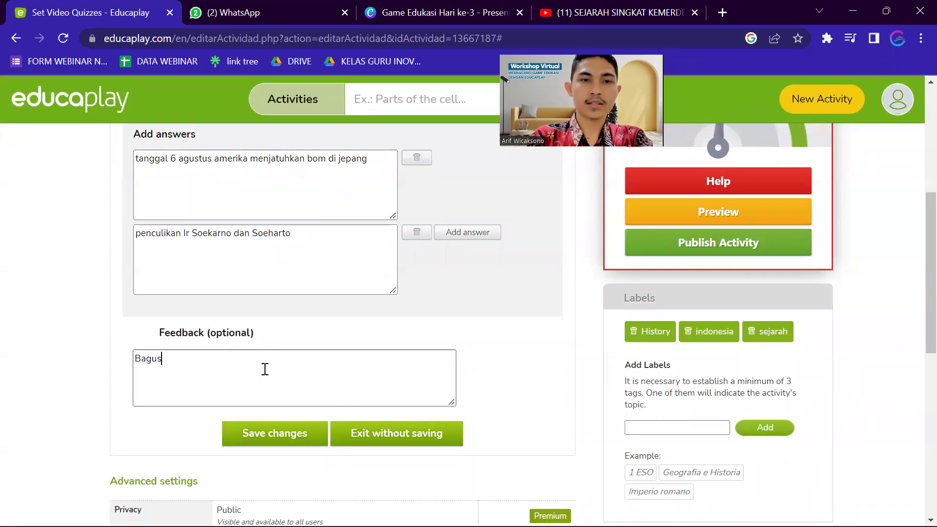
click(288, 433)
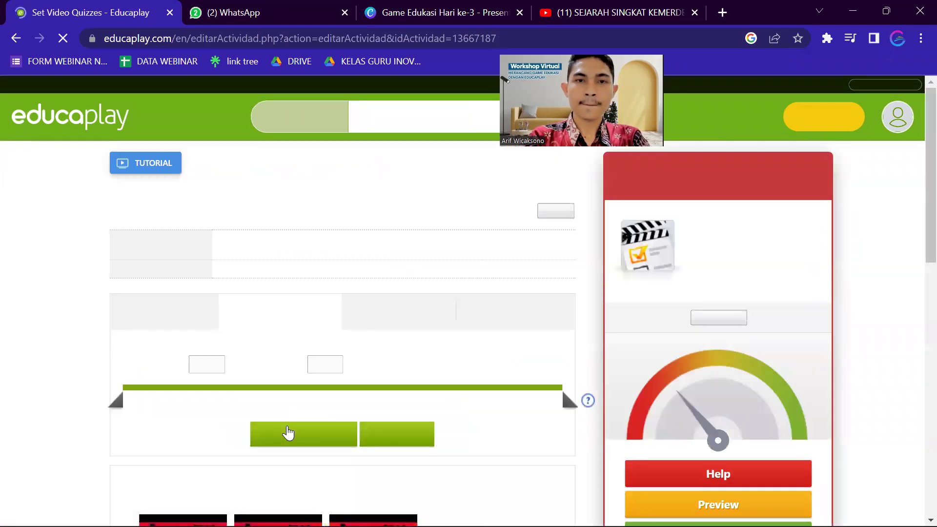
Step: Add the feedback "Bagus" to the question of the 02:15–03:30 segment and save the changes
scroll(342, 385, down, 2)
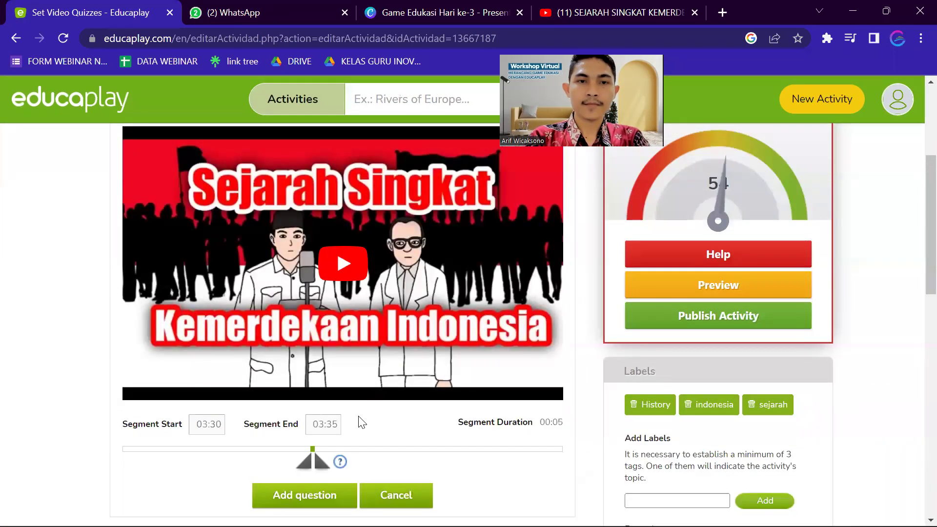
scroll(364, 424, down, 3)
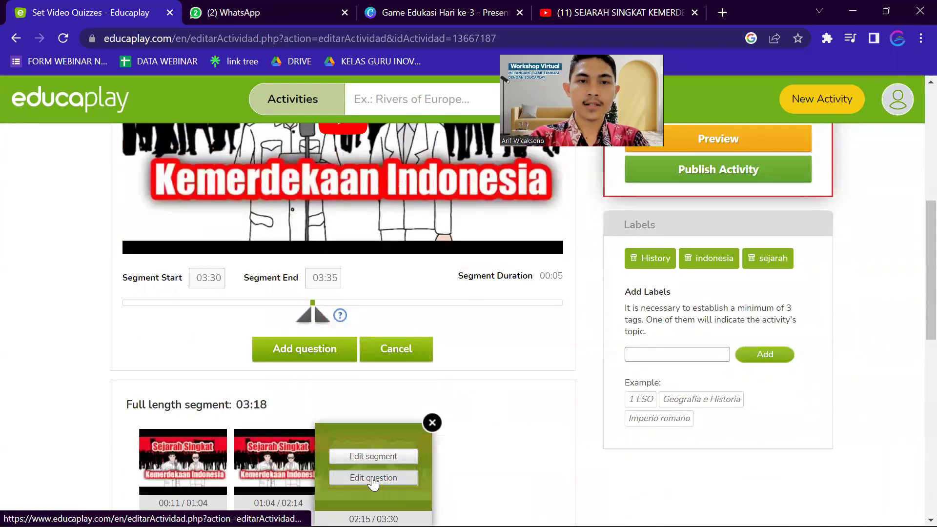
click(372, 477)
scroll(378, 401, down, 4)
text(Bagus)
click(279, 385)
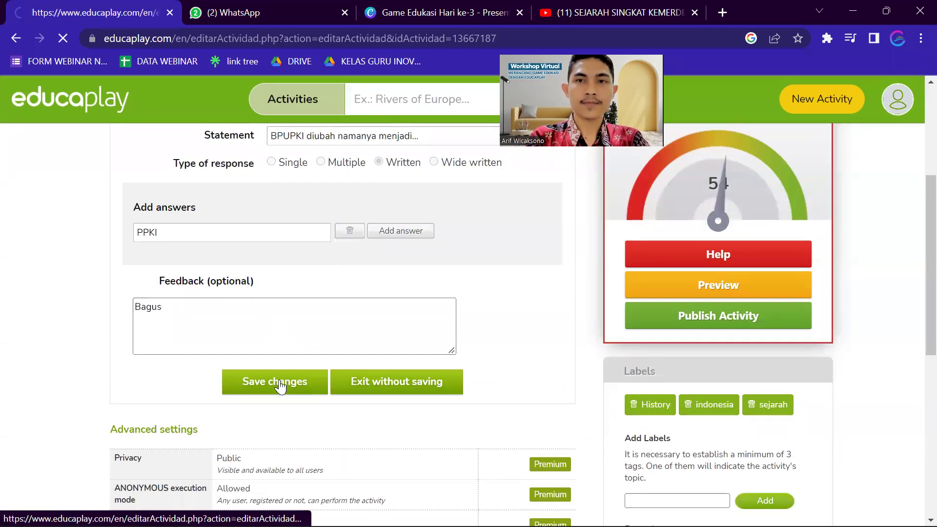
Step: Check the quiz's quality criteria again with feedback added to the questions, and close them
click(696, 389)
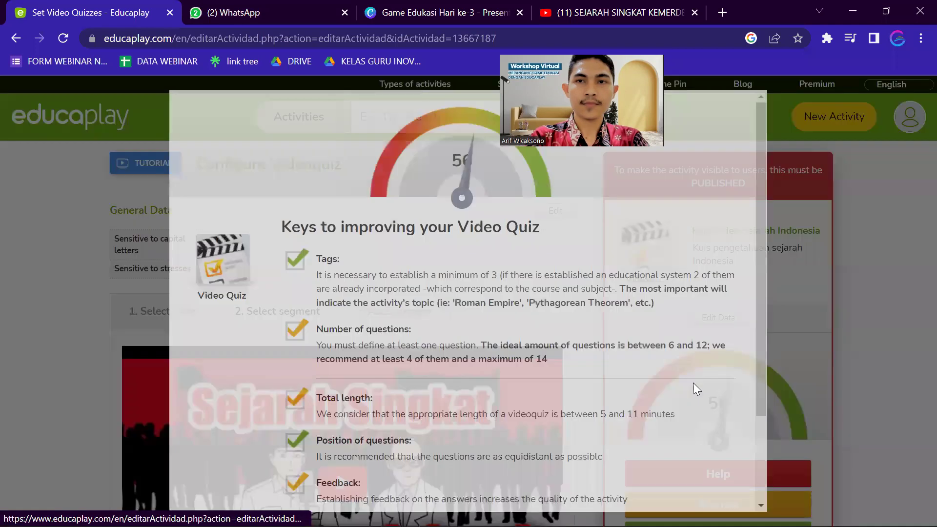
scroll(527, 339, down, 3)
scroll(699, 181, up, 3)
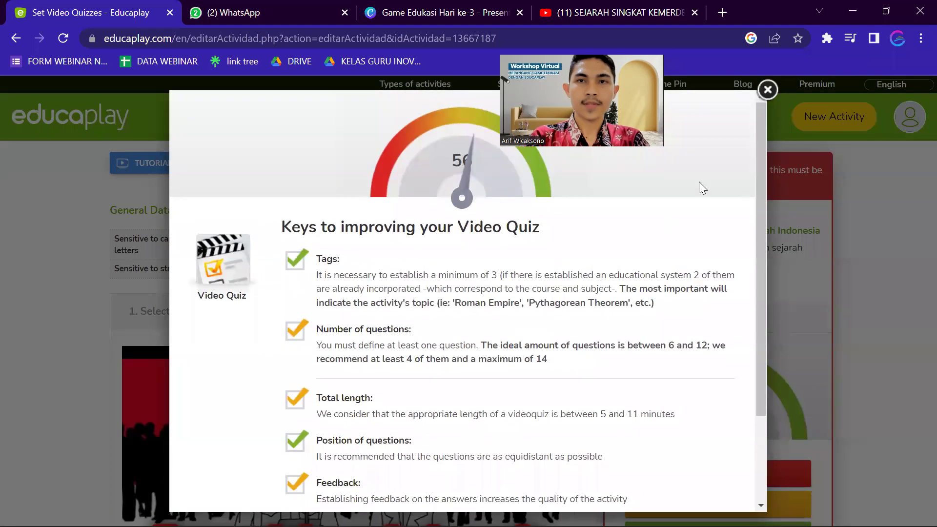
click(768, 91)
Step: Publish the video quiz and check its publication status
scroll(790, 316, down, 6)
scroll(791, 316, up, 2)
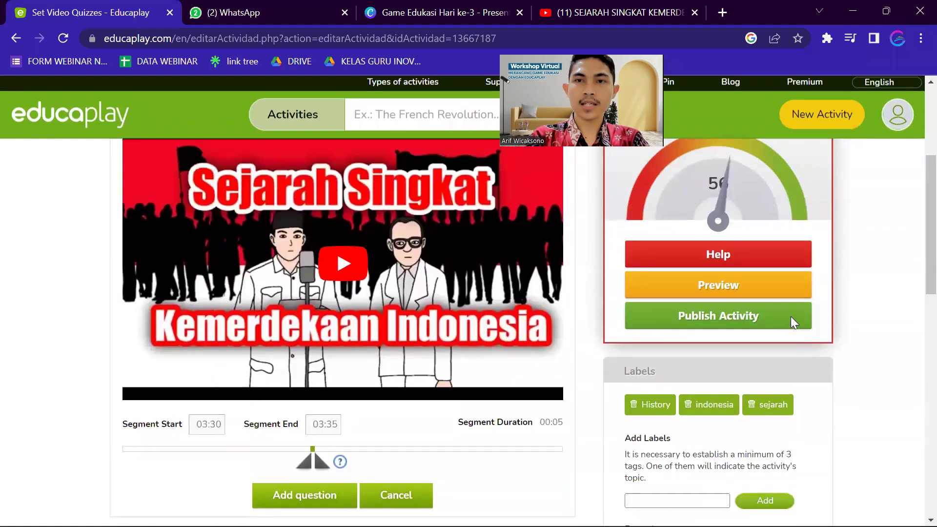
scroll(790, 316, up, 2)
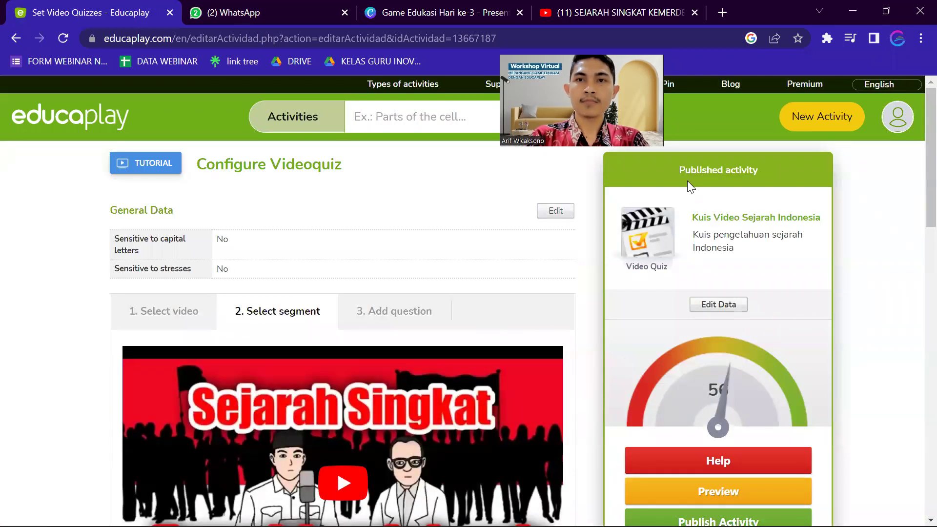
drag(695, 170, 763, 166)
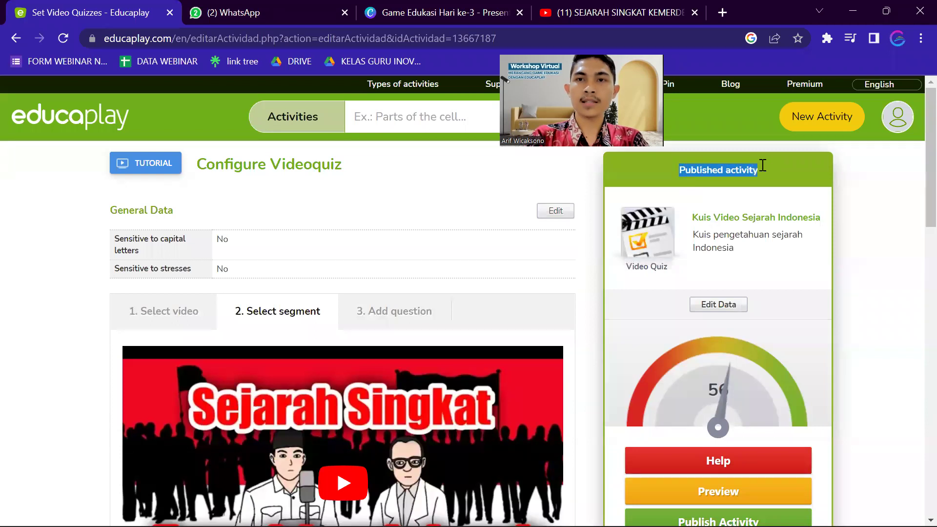
click(721, 171)
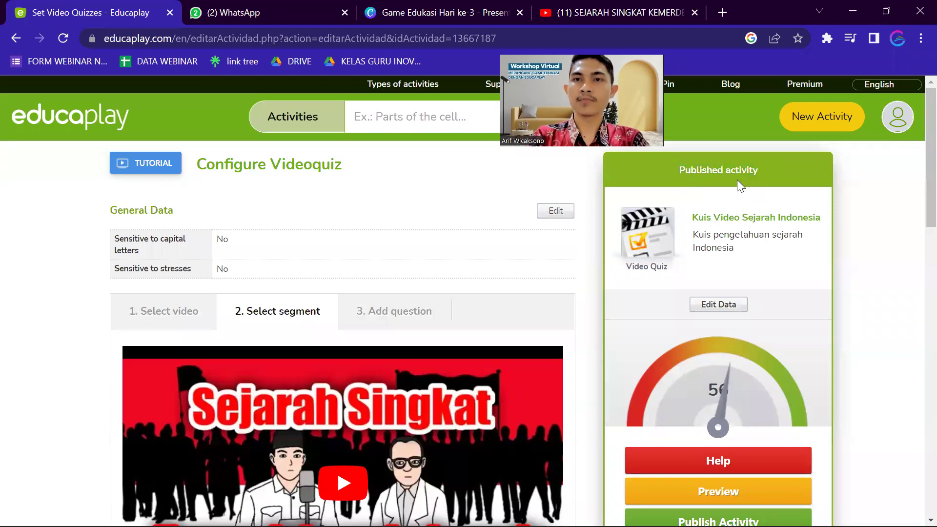
Step: Open the account's own activities and create a challenge from the published Kuis Video Sejarah Indonesia
click(898, 125)
scroll(669, 288, down, 5)
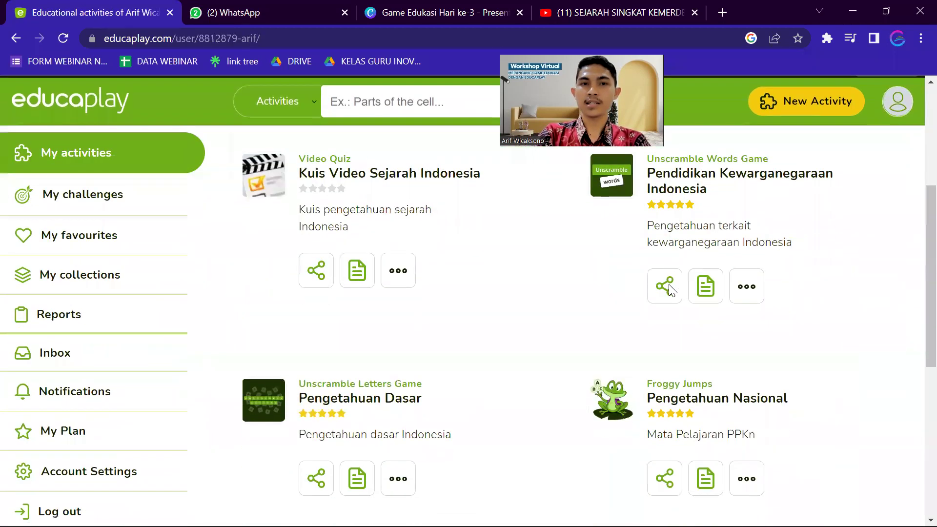
scroll(669, 288, up, 2)
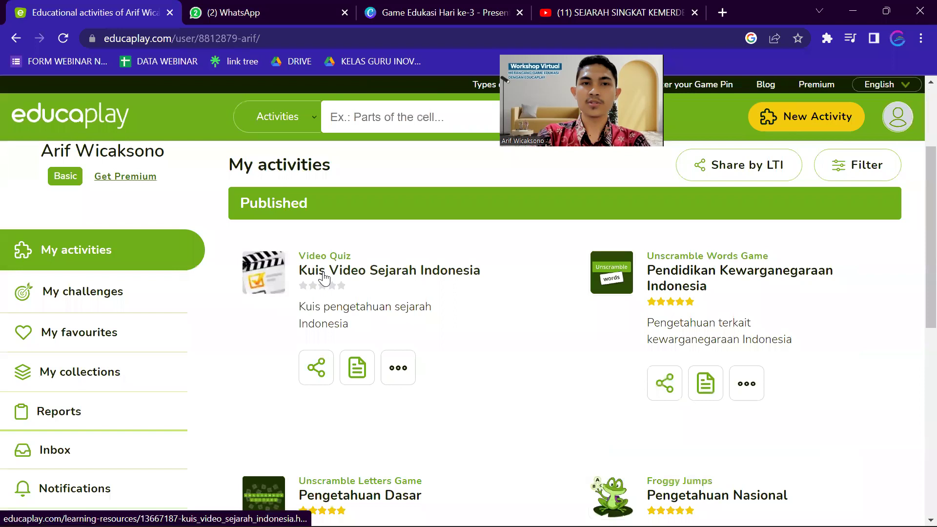
click(399, 369)
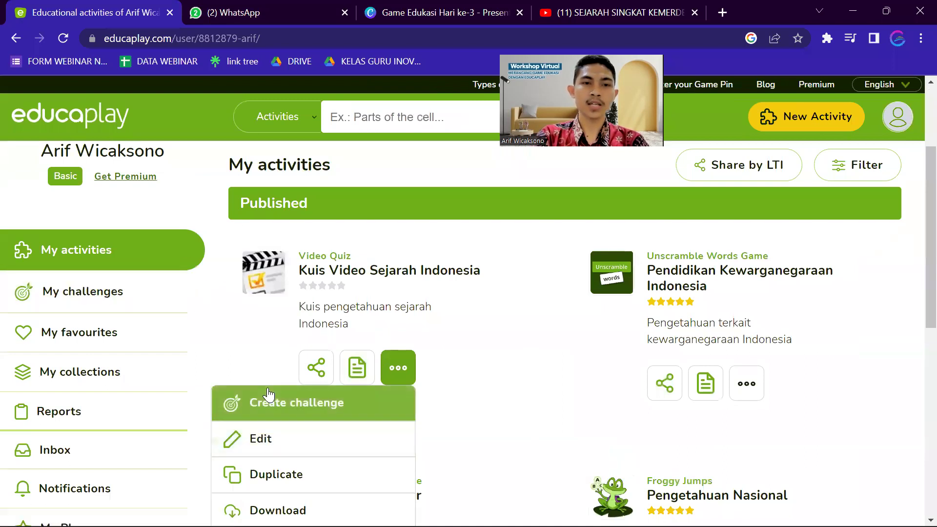
click(282, 410)
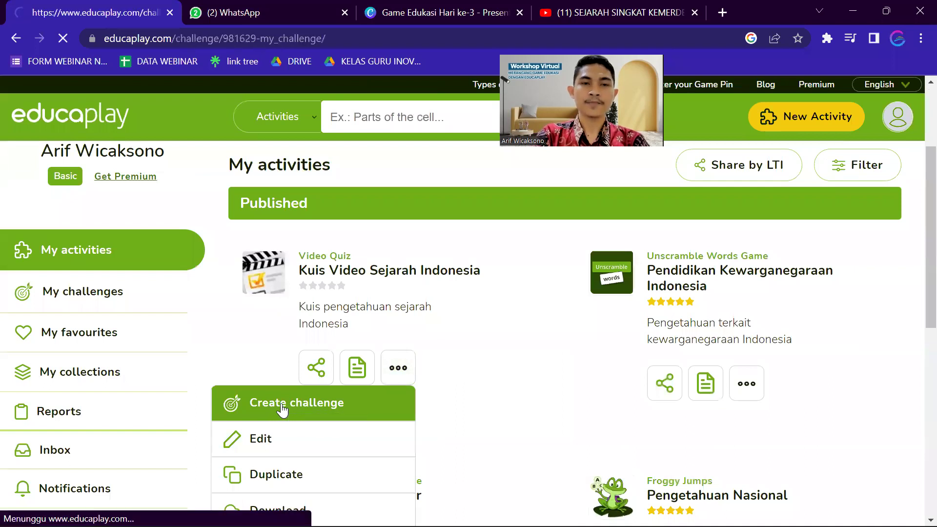
Step: Look over the challenge page with its top 10 results and copy the challenge's game PIN
scroll(539, 335, down, 2)
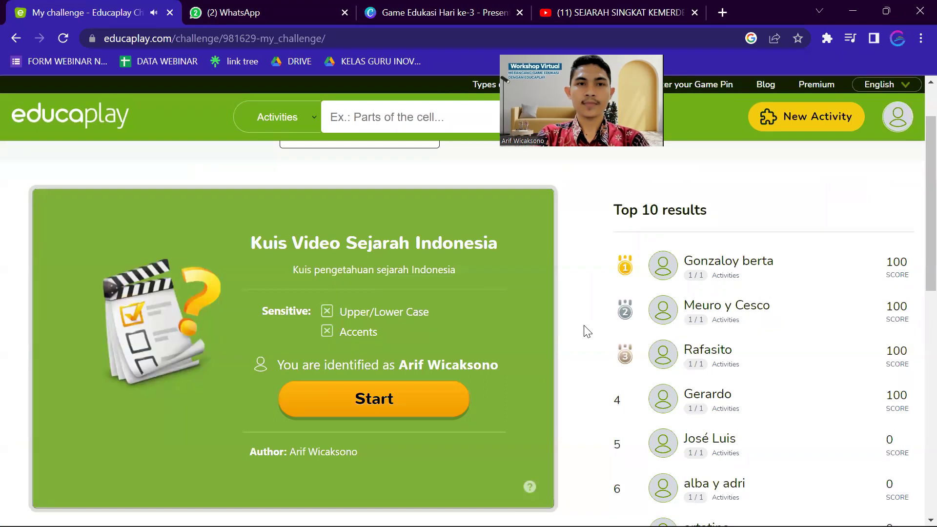
scroll(562, 327, down, 3)
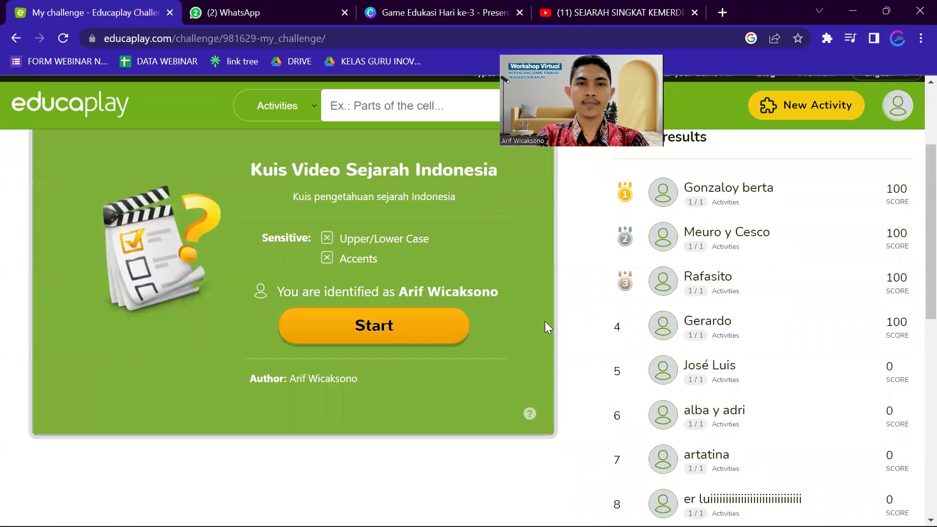
scroll(754, 290, down, 2)
scroll(761, 293, up, 2)
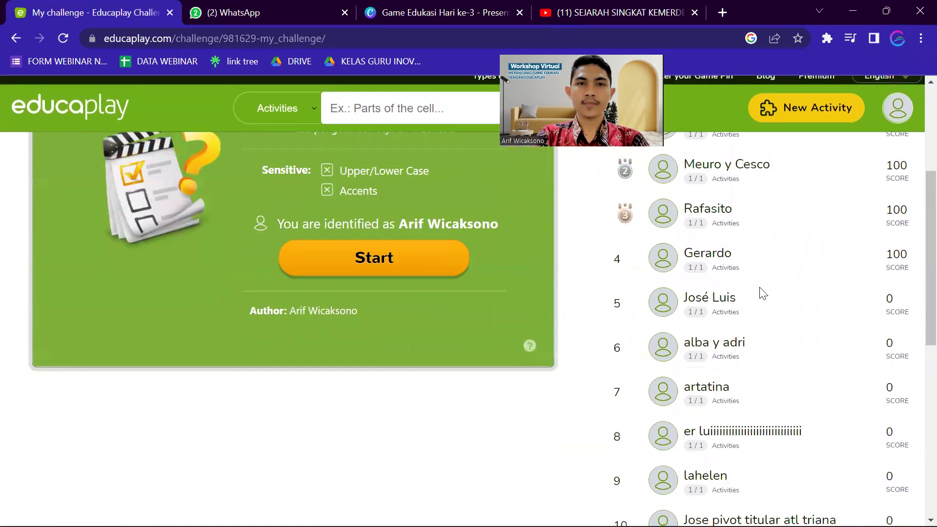
scroll(699, 293, up, 3)
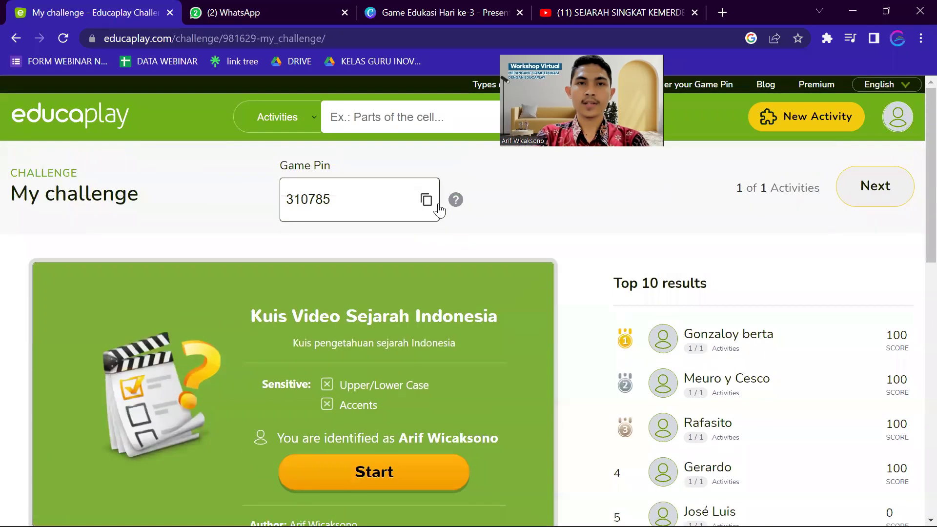
click(426, 201)
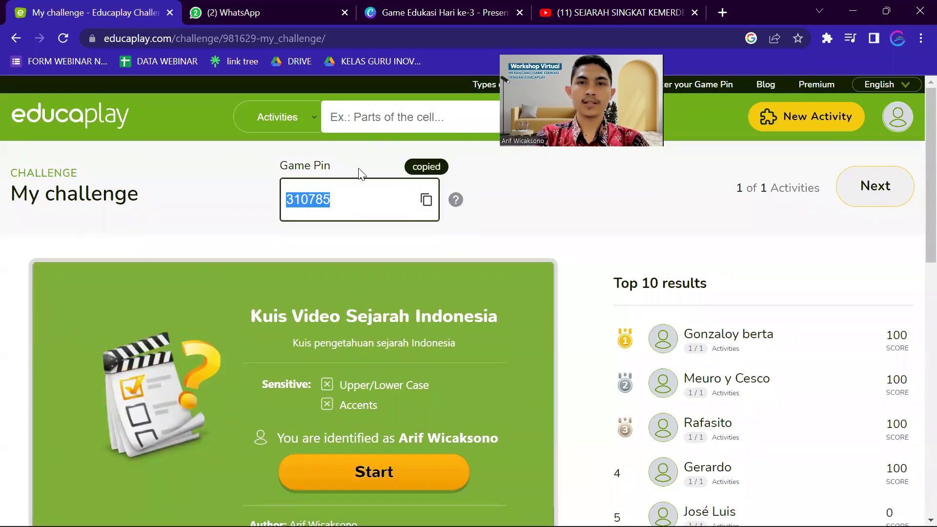
key(alt+Tab)
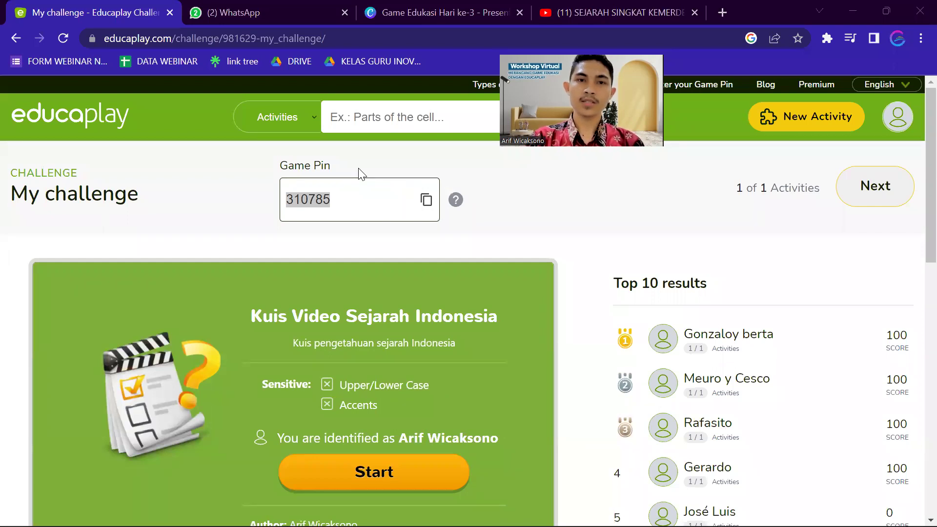
scroll(486, 278, down, 2)
scroll(471, 307, up, 2)
scroll(471, 307, down, 3)
scroll(534, 259, up, 2)
scroll(536, 260, up, 1)
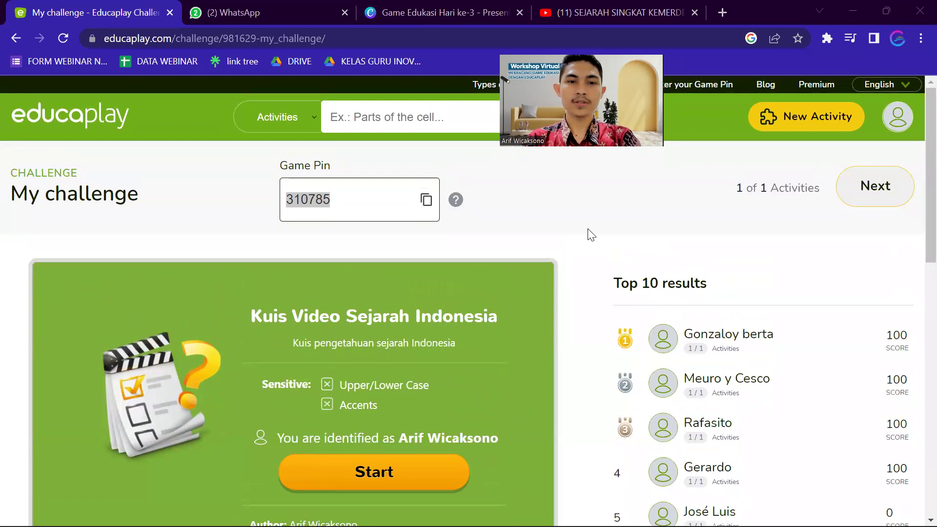
key(super+v)
key(Down)
key(Down)
key(Down)
key(Down)
key(Escape)
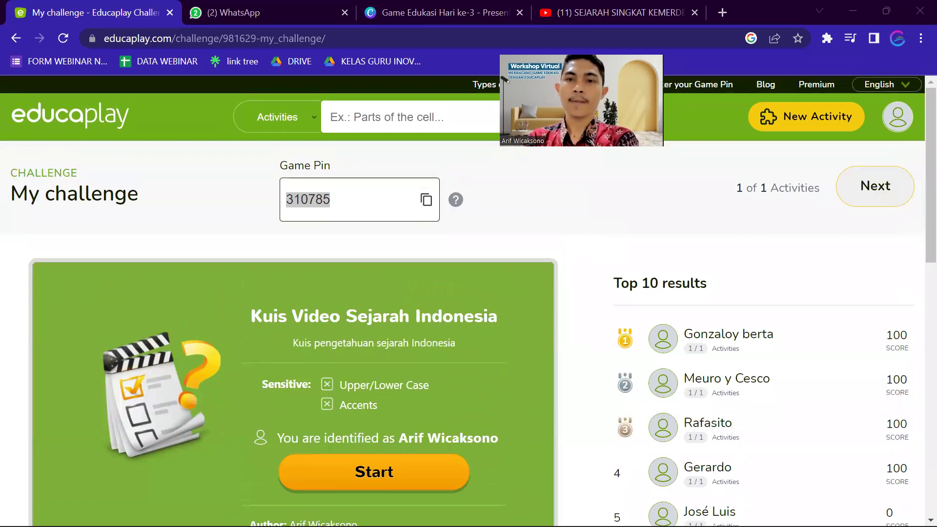
Step: Look through the clipboard history for the saved game link and PIN entries, and close it
key(super+v)
key(Down)
key(Down)
key(Down)
key(Down)
key(Down)
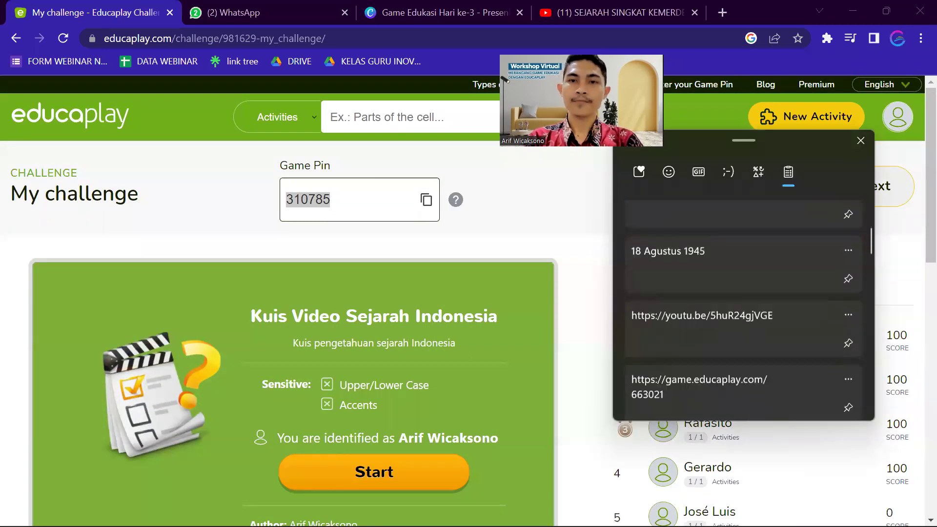
key(Down)
key(Down)
key(Down)
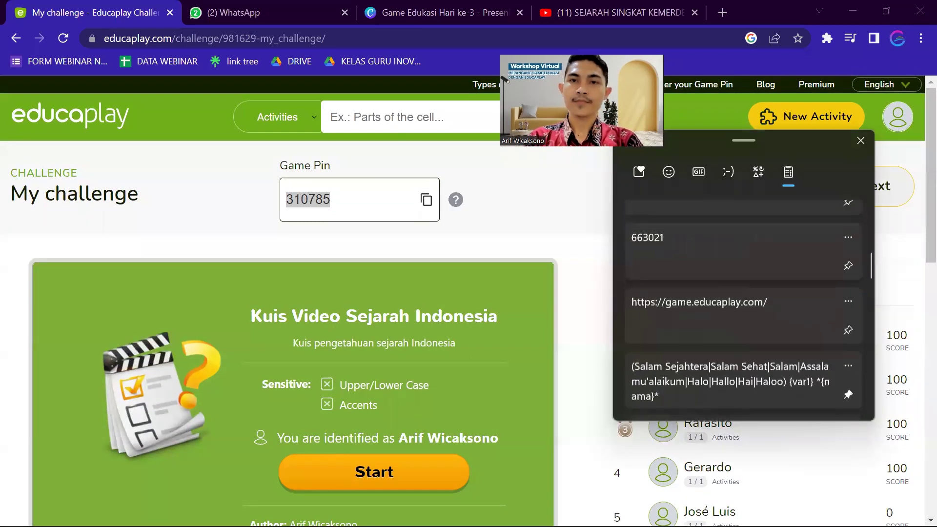
key(Escape)
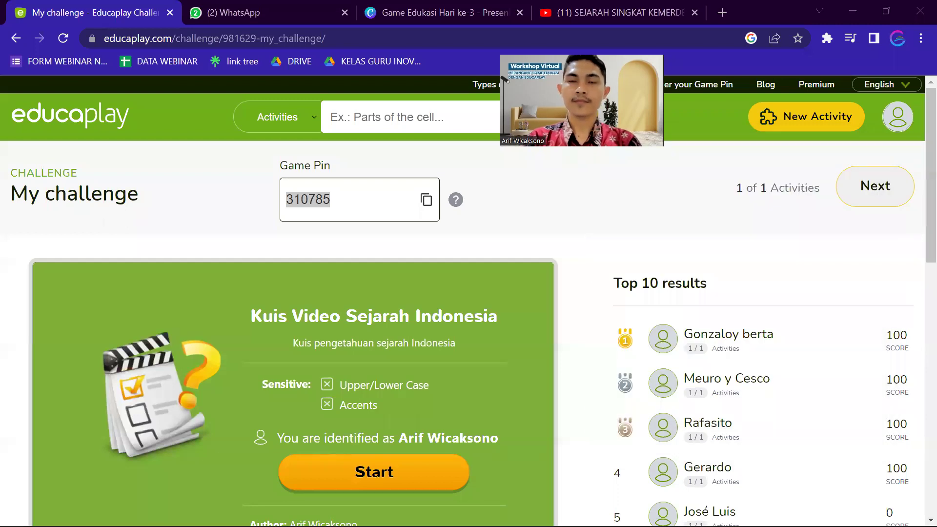
Step: Look over the challenge page, from the quiz's start screen to the full top 10 results list
scroll(718, 410, down, 1)
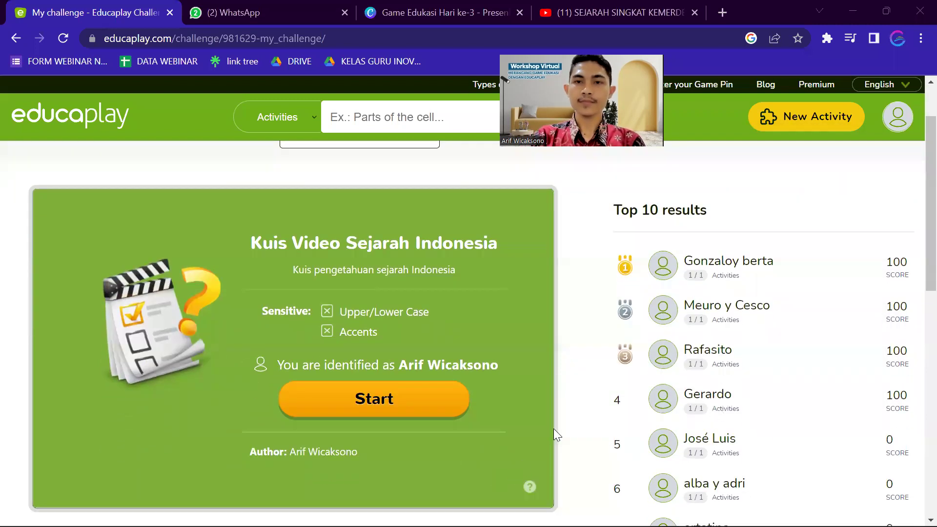
scroll(488, 422, down, 3)
scroll(469, 419, up, 4)
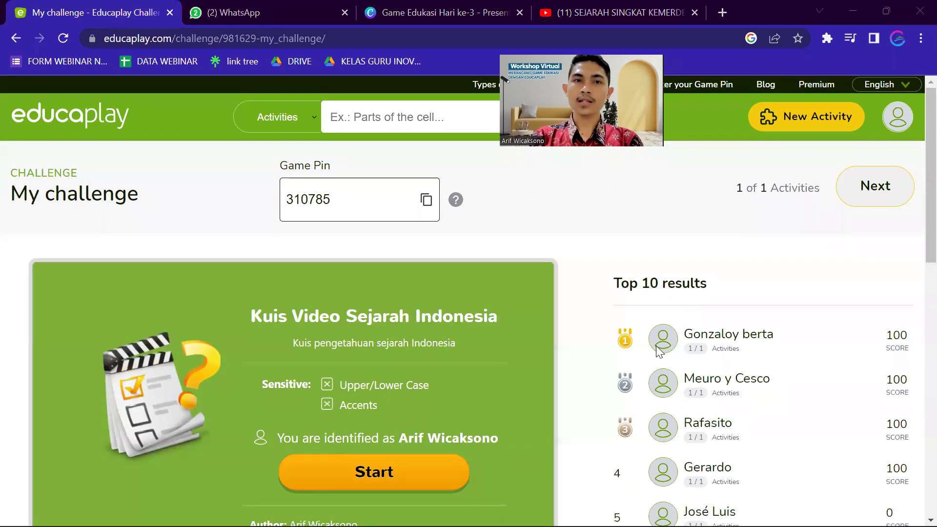
scroll(659, 350, down, 4)
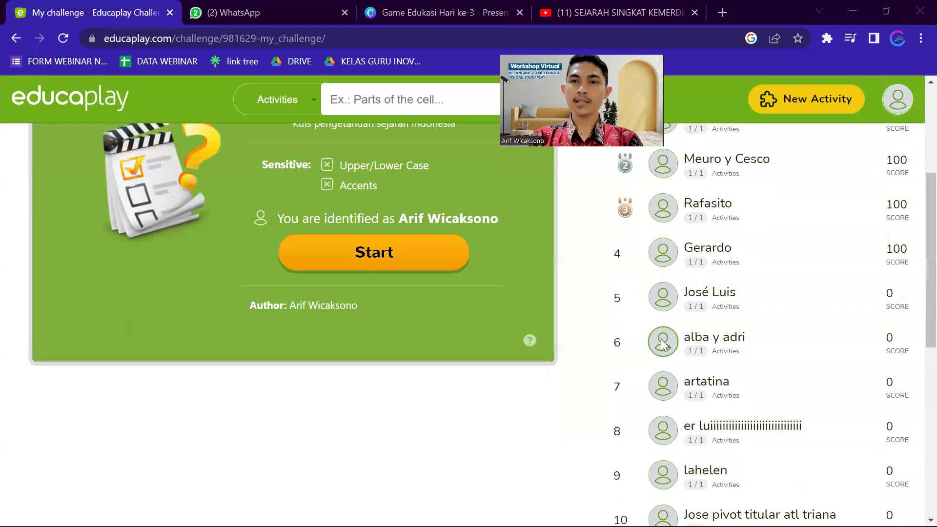
scroll(722, 384, up, 3)
scroll(728, 385, down, 4)
scroll(730, 383, up, 5)
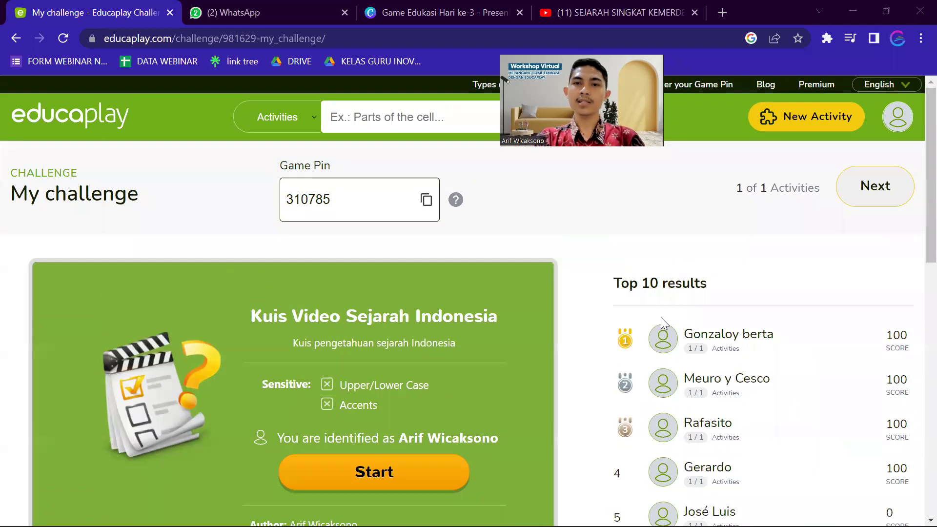
scroll(780, 335, down, 4)
scroll(782, 336, up, 1)
scroll(785, 338, up, 2)
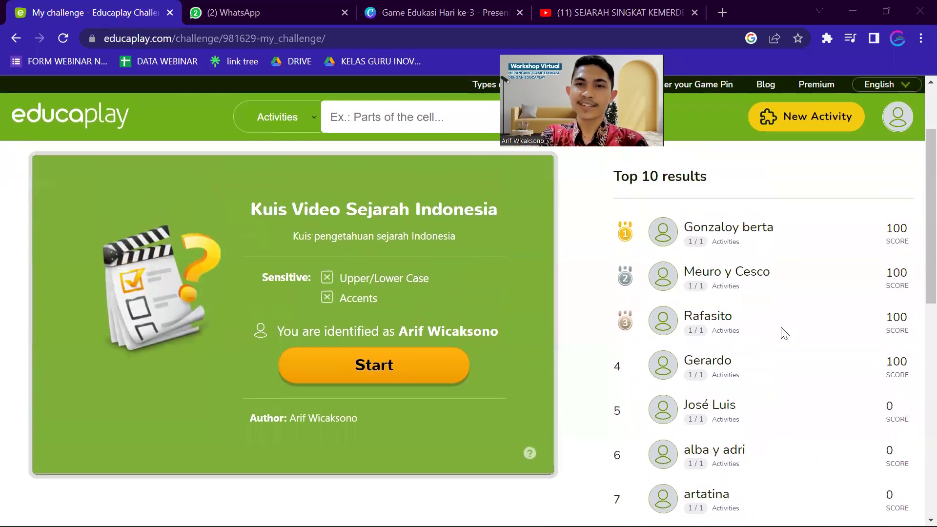
scroll(785, 335, up, 2)
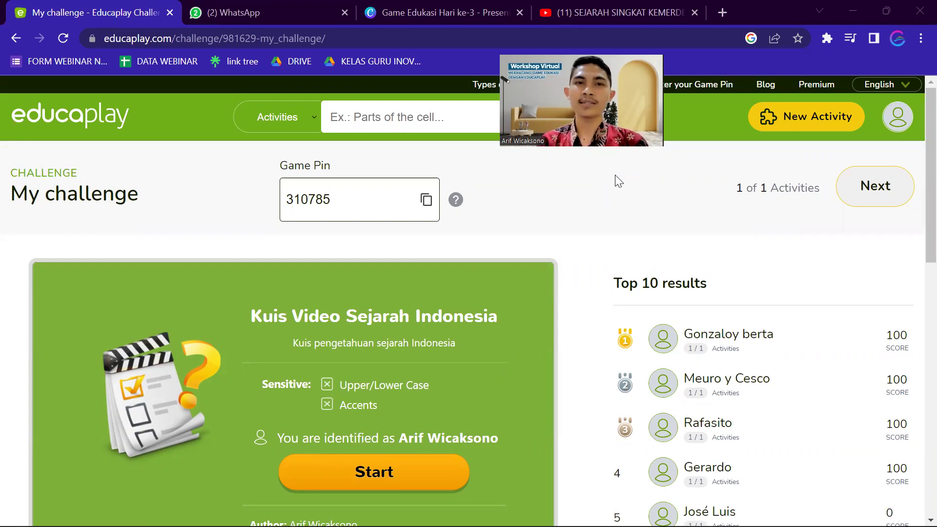
scroll(456, 258, down, 1)
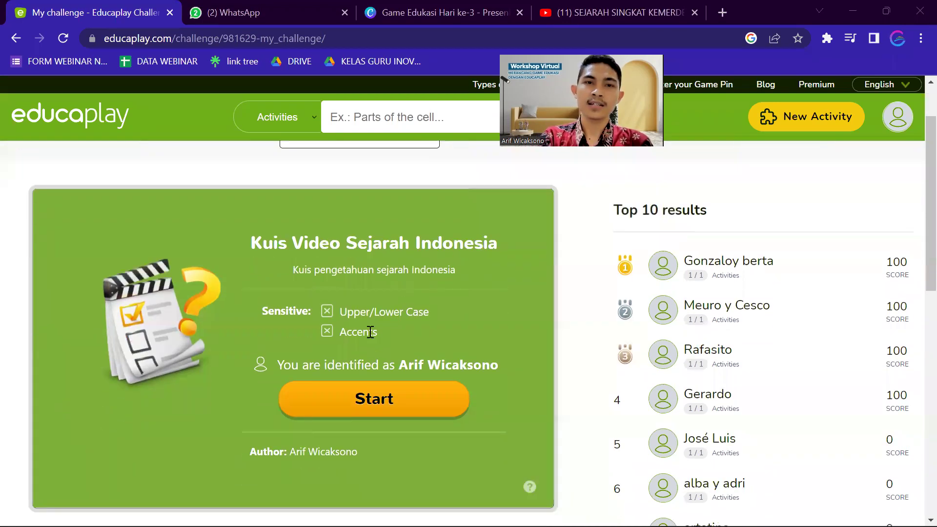
Step: Start Kuis Video Sejarah Indonesia on the challenge page and let its video play
click(354, 396)
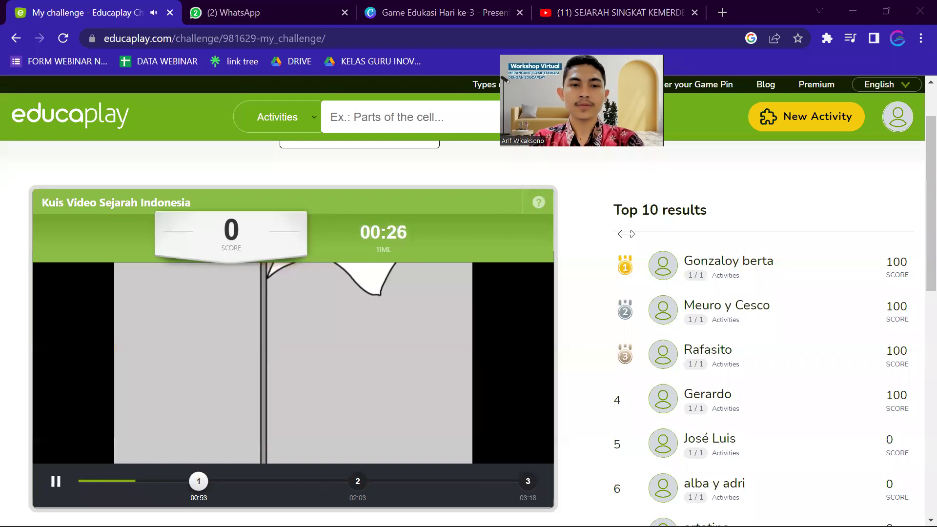
key(super+v)
key(Escape)
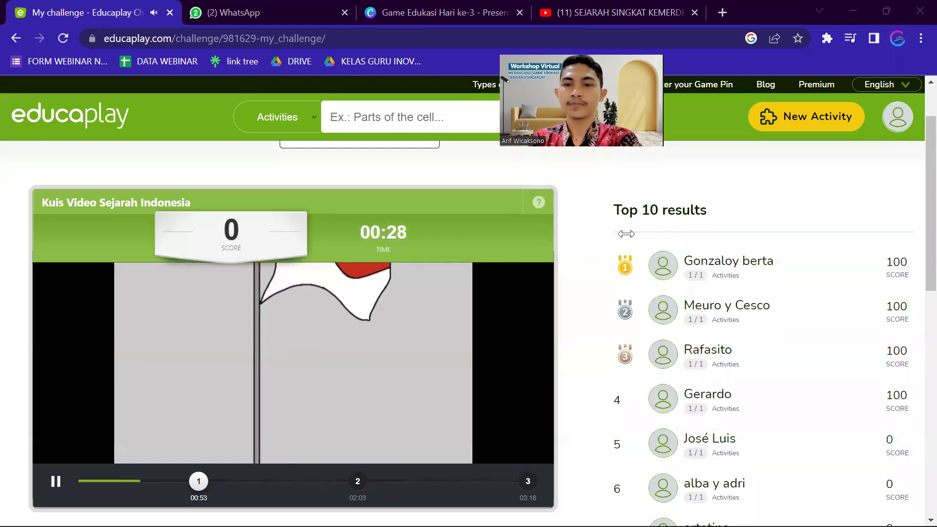
scroll(571, 243, up, 2)
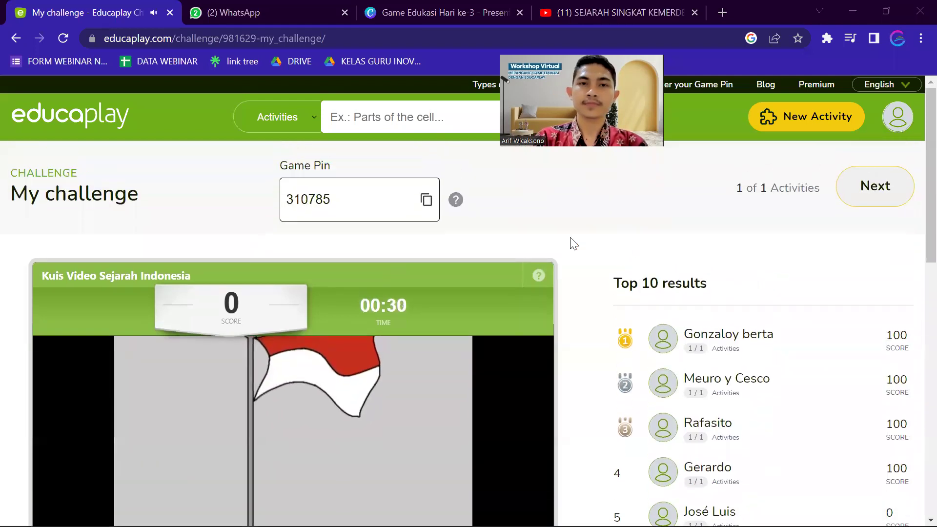
scroll(571, 242, down, 2)
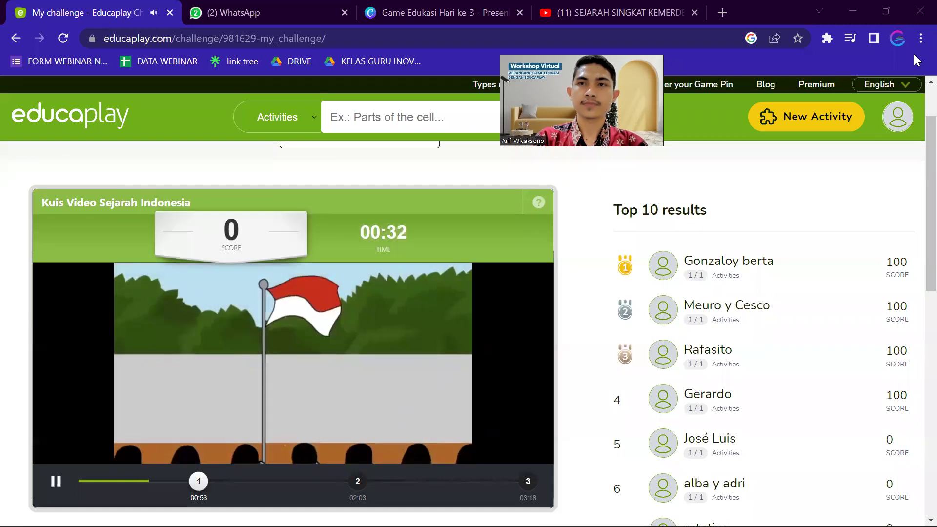
Step: Reduce the browser page zoom to 80% so the whole video quiz fits on screen
click(921, 38)
click(820, 177)
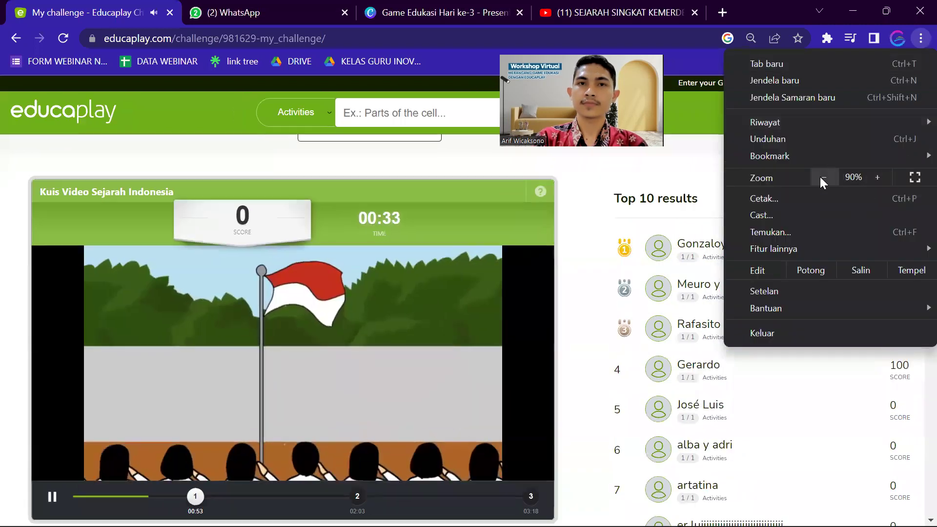
click(820, 177)
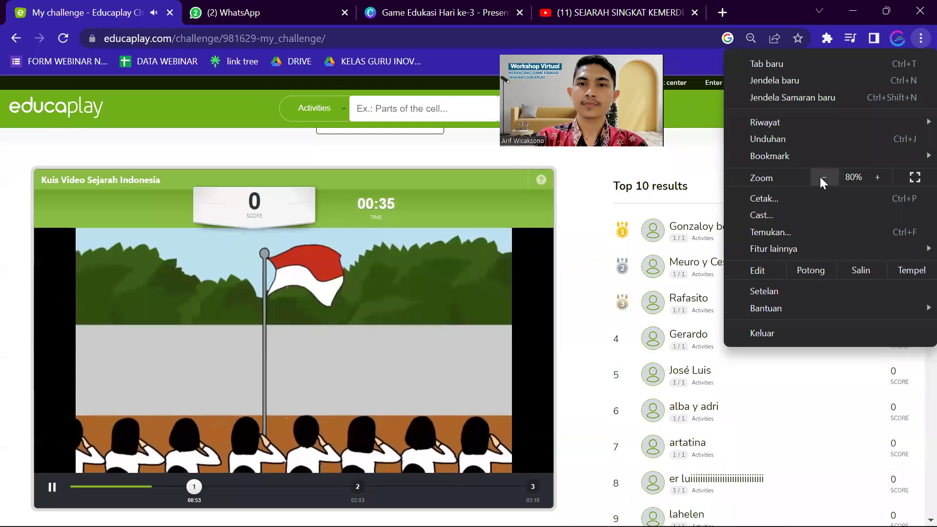
mouse_move(783, 247)
click(574, 437)
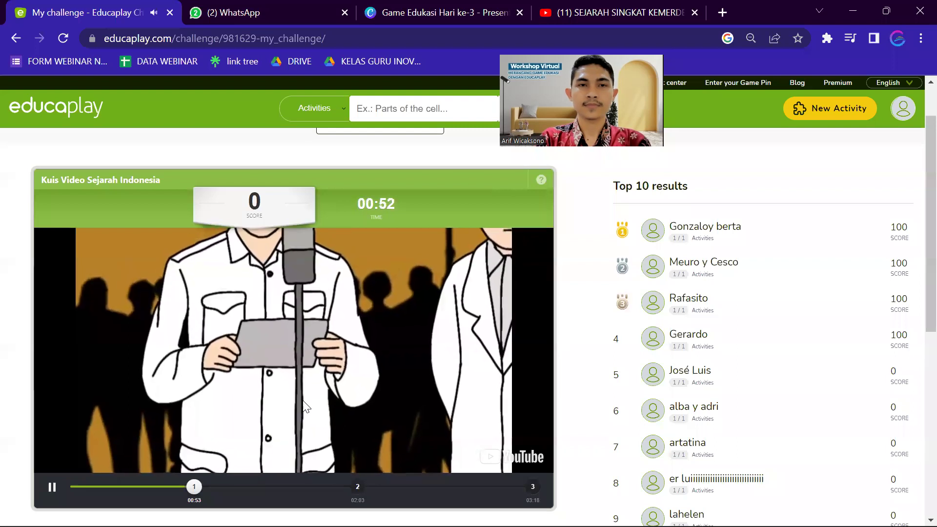
Step: Answer question 1 about Indonesia's proclamation of independence with 17 Agustus 1945, read its feedback, and continue the quiz
scroll(303, 401, down, 2)
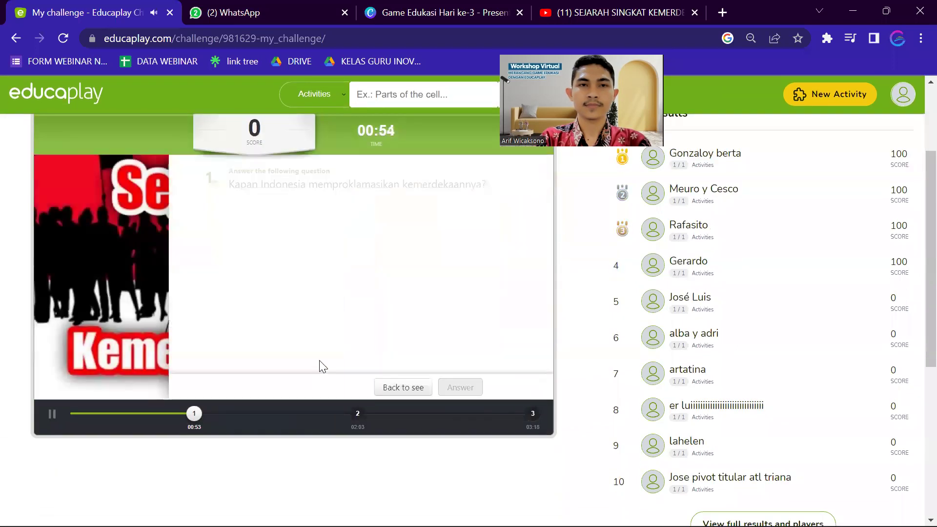
scroll(273, 313, up, 2)
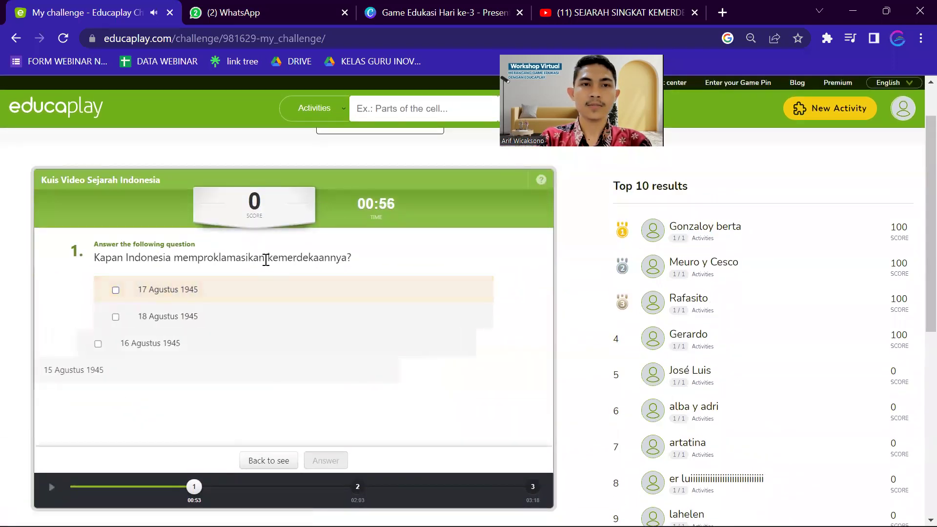
click(140, 299)
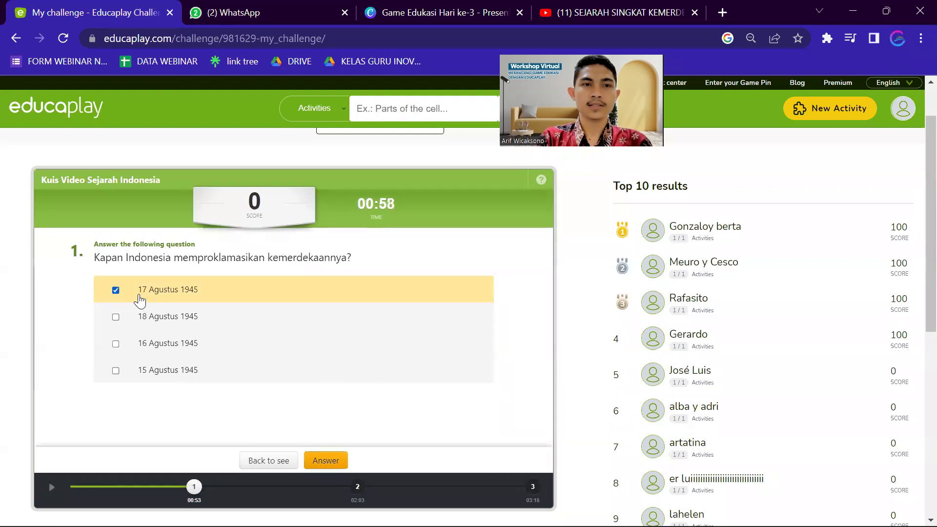
click(320, 460)
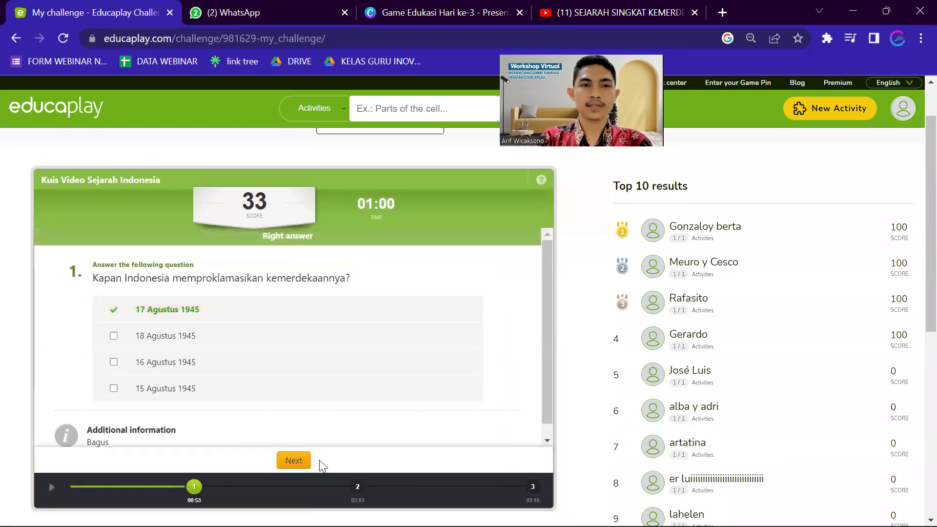
scroll(168, 416, down, 1)
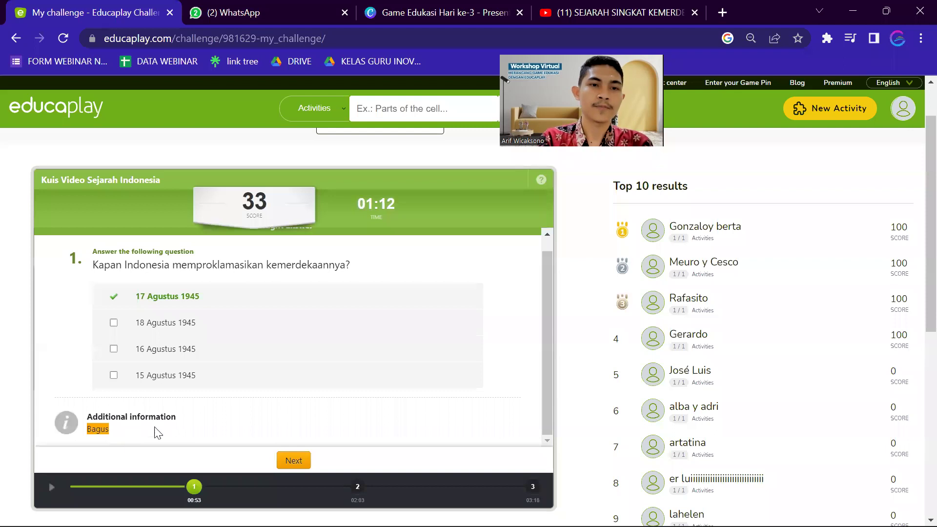
click(291, 462)
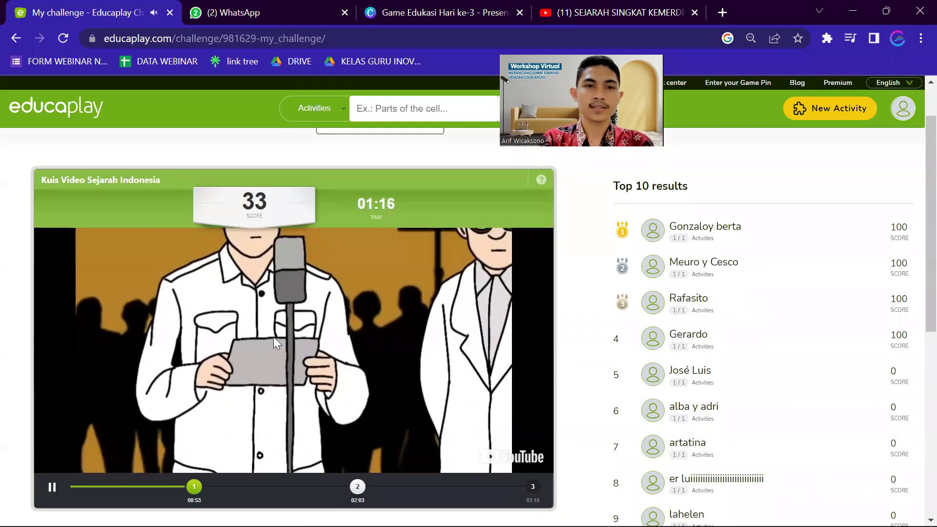
Step: Pause the quiz video and pick a saved entry from the clipboard history
click(52, 487)
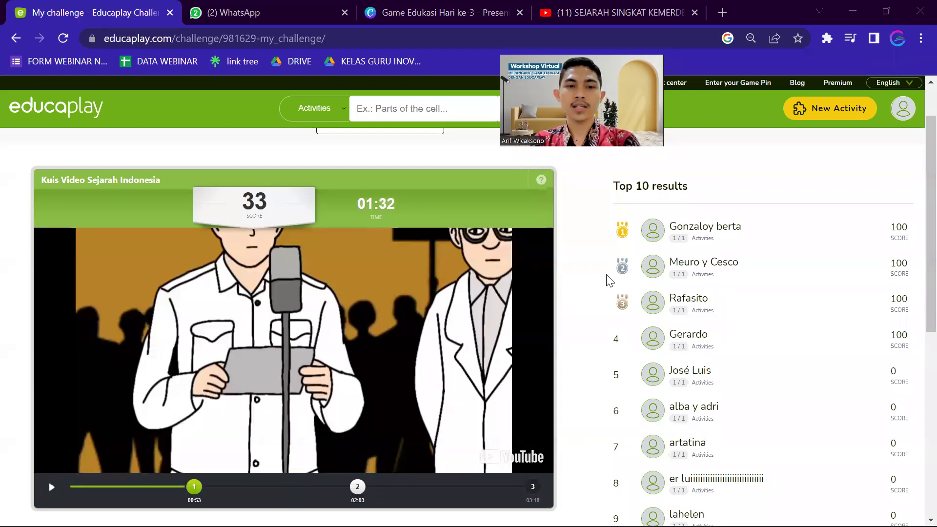
key(super+v)
key(Down)
key(Down)
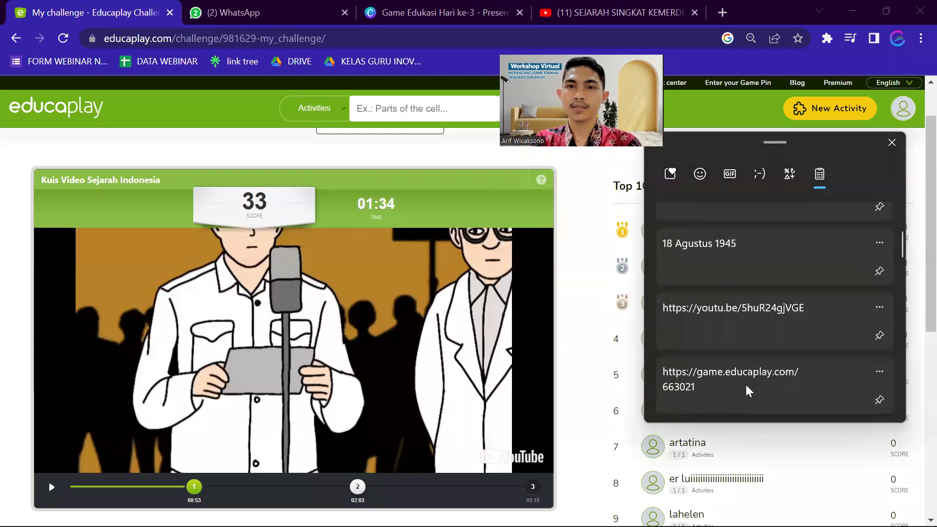
scroll(746, 385, down, 3)
click(751, 388)
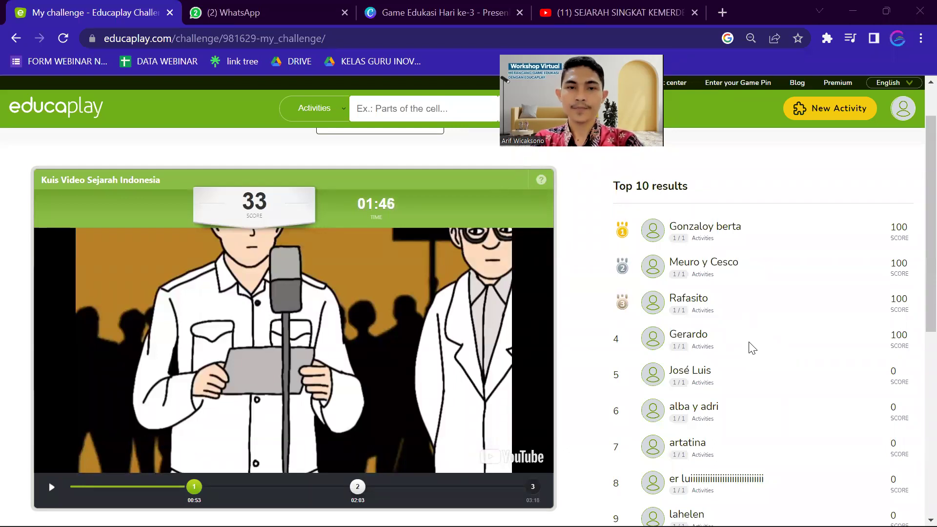
key(super+v)
key(Escape)
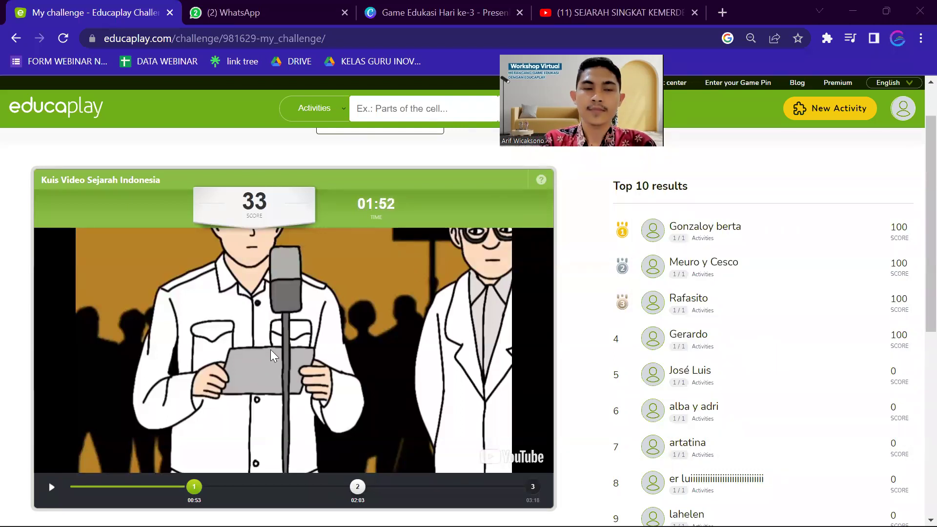
Step: Watch the challenge's top 10 results for participants' scores and look over the rest of the page
scroll(196, 342, down, 2)
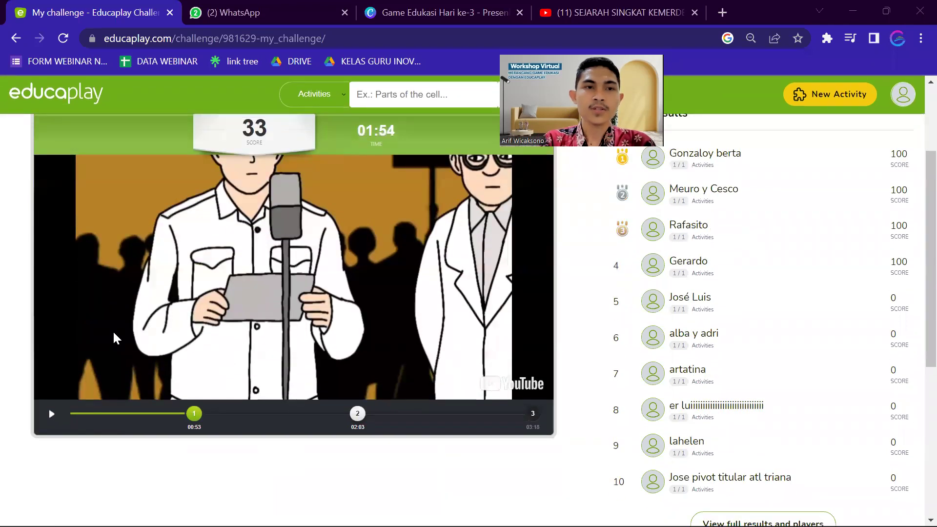
scroll(98, 390, up, 2)
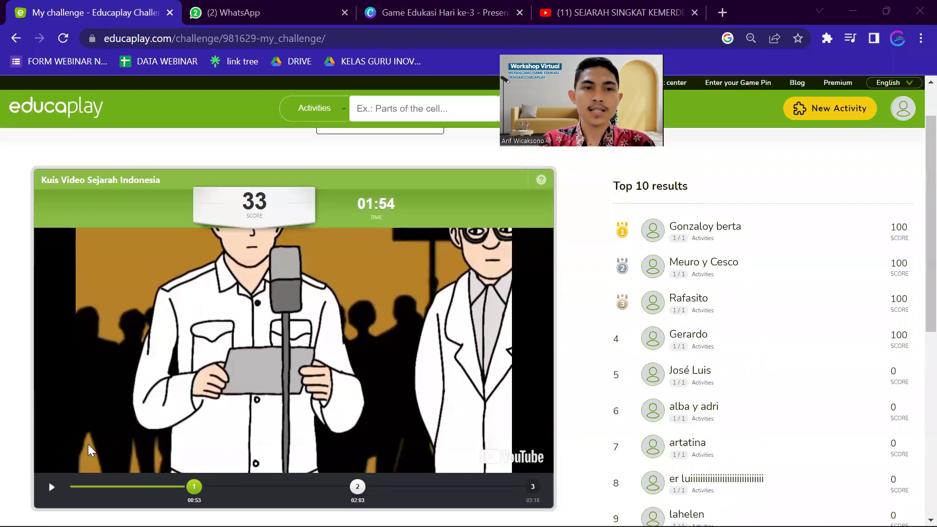
click(51, 488)
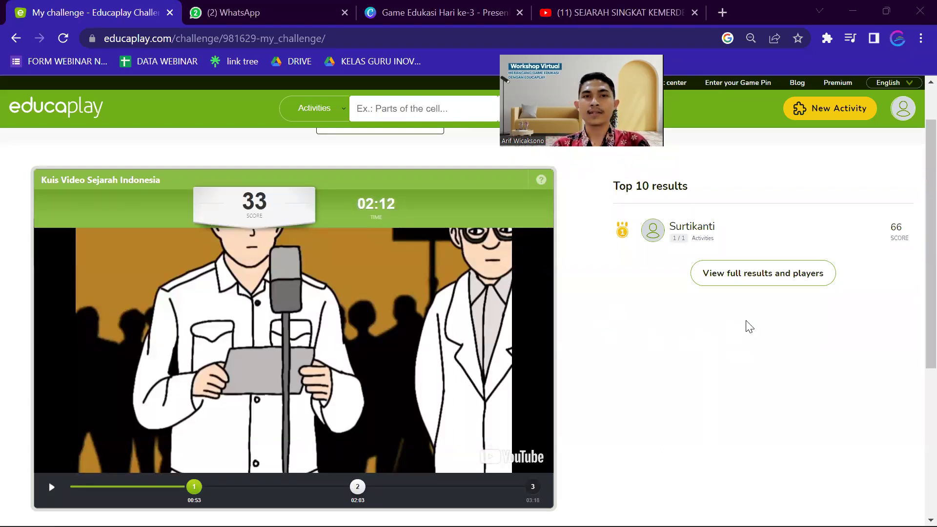
mouse_move(693, 526)
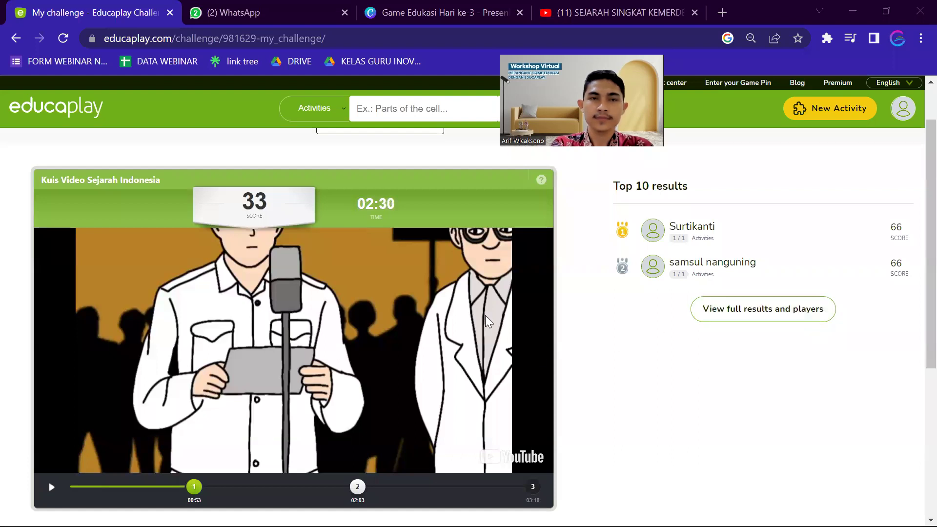
scroll(488, 322, up, 1)
scroll(485, 315, up, 1)
scroll(485, 315, down, 3)
scroll(483, 316, up, 2)
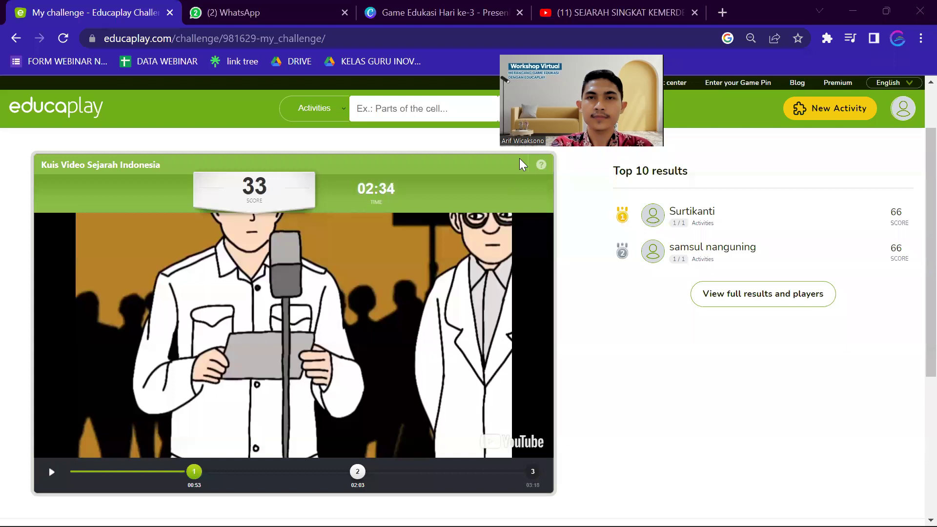
scroll(405, 257, up, 1)
scroll(405, 256, down, 1)
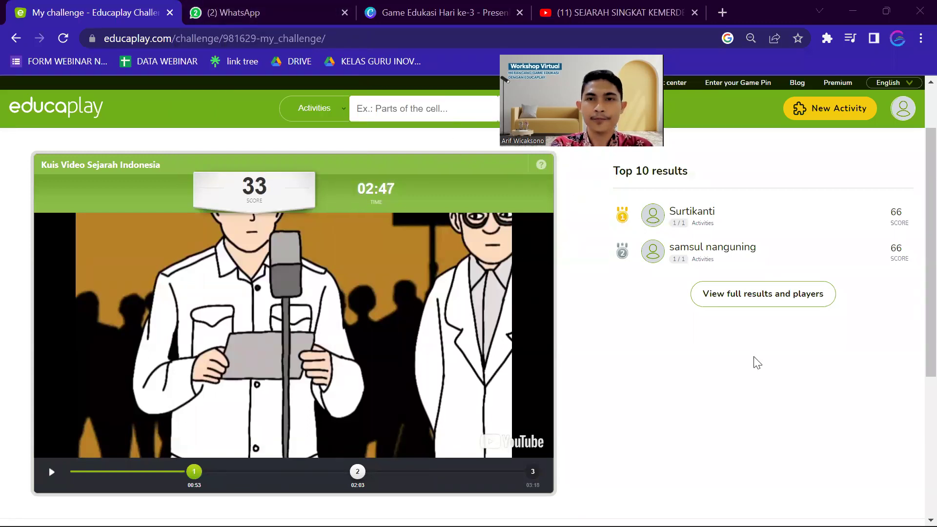
scroll(630, 428, up, 2)
scroll(541, 396, down, 2)
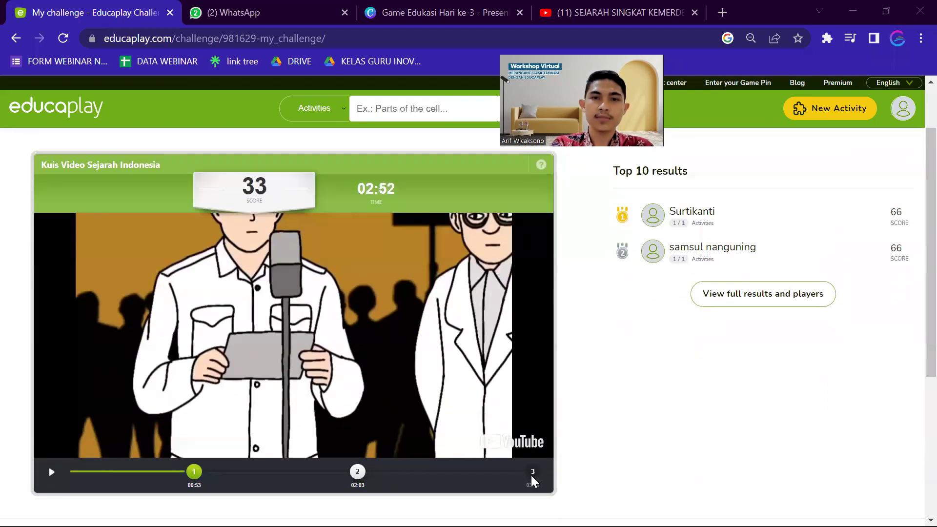
scroll(606, 490, down, 5)
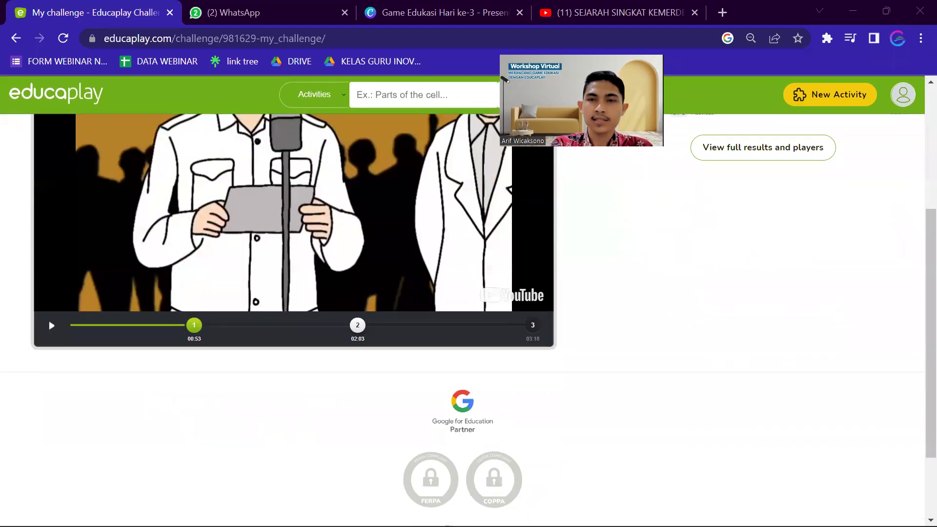
Step: Close the YouTube video's tab and open educaplay.com in a new tab
scroll(398, 97, up, 7)
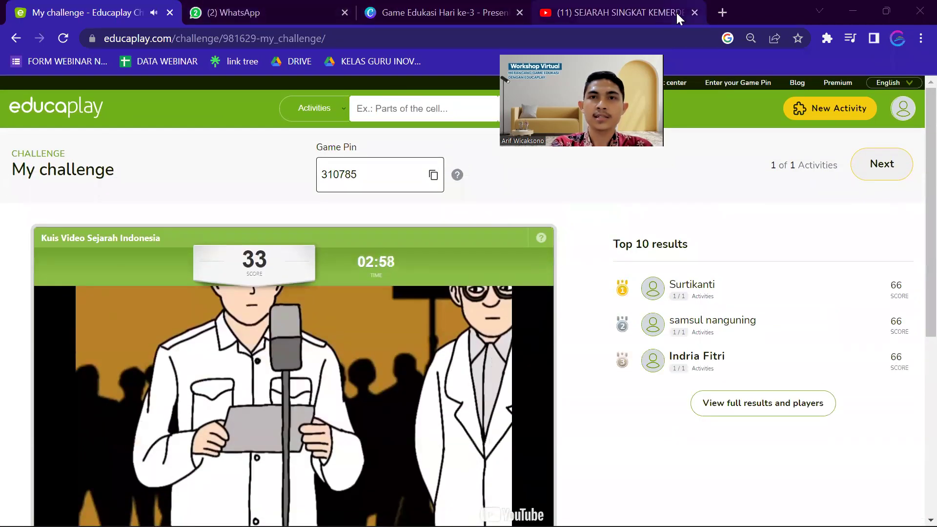
click(695, 12)
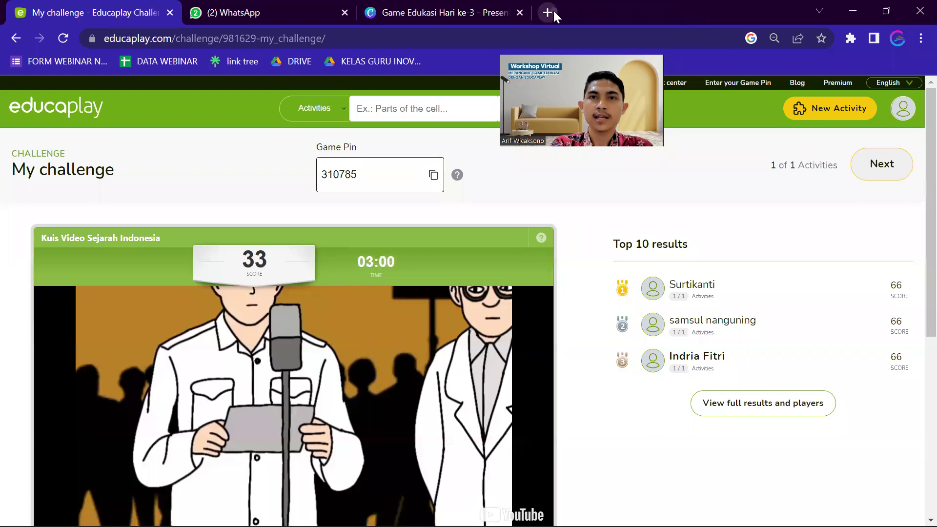
click(551, 11)
text(e)
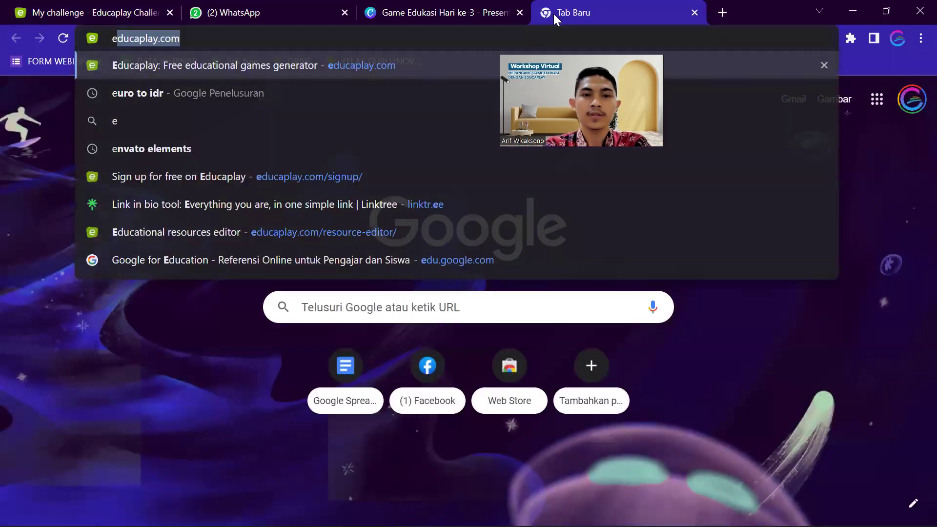
text(ducapl)
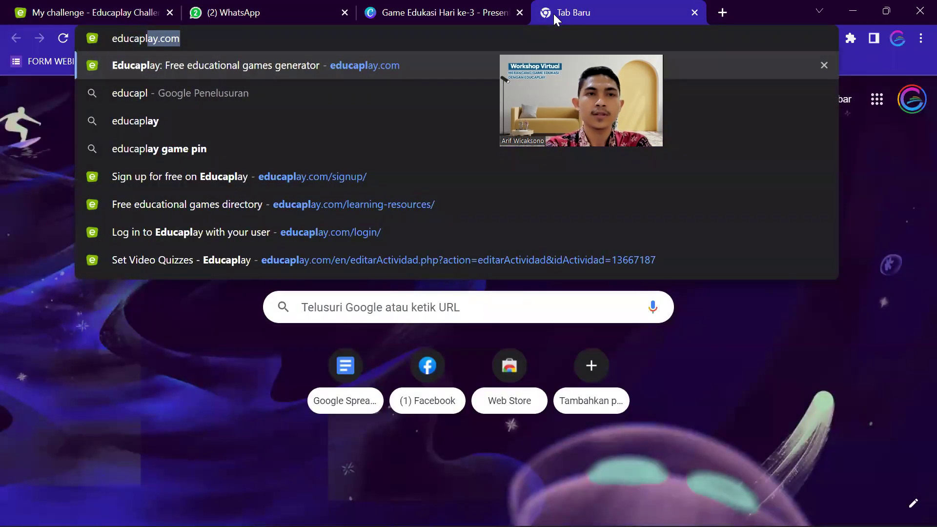
key(Return)
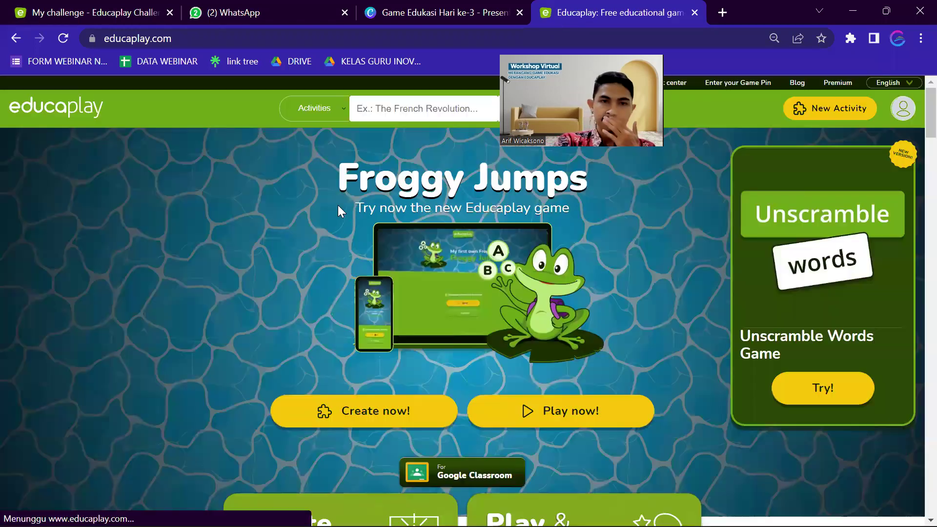
Step: Look over the Educaplay home page and start a new activity to bring up the choice of activity types
scroll(447, 271, down, 5)
scroll(447, 282, up, 1)
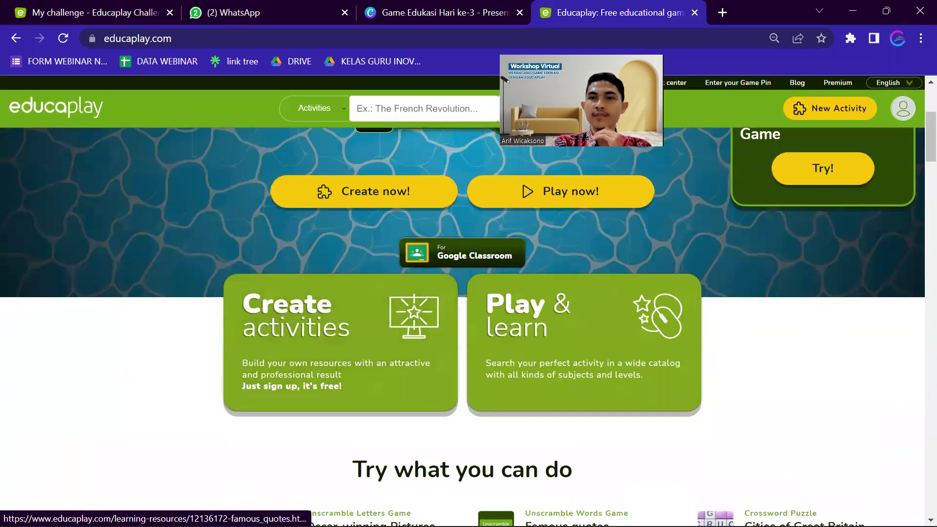
scroll(708, 296, up, 2)
scroll(708, 290, up, 2)
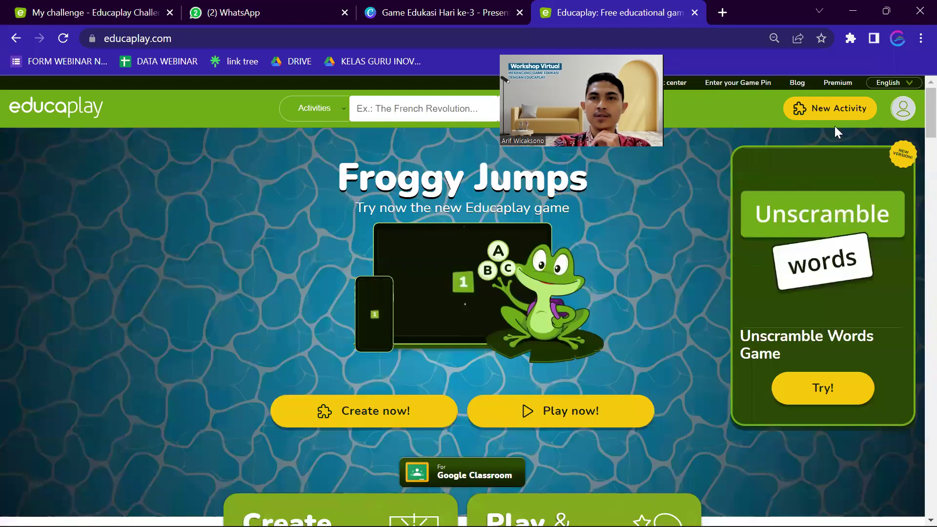
click(838, 106)
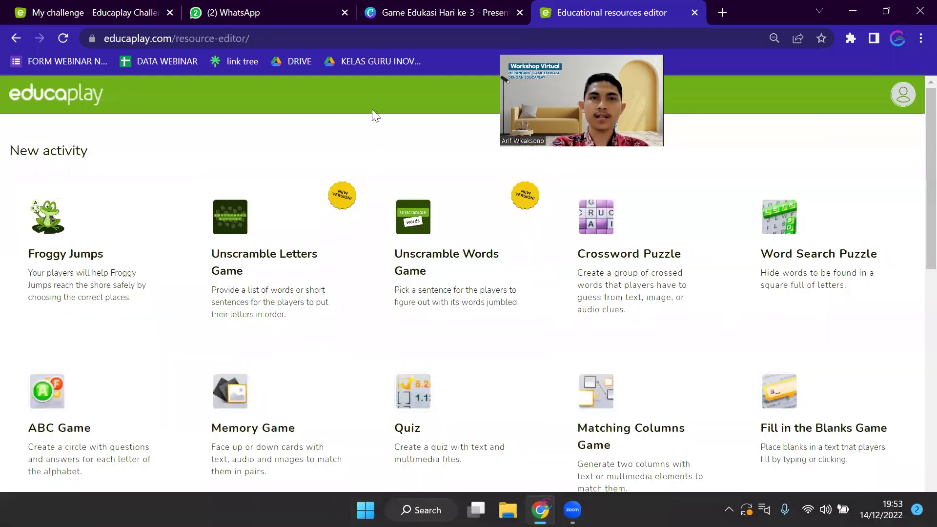
Step: Switch to the Canva presentation and look over the Matching Columns Game and Fill in the blank pages
click(431, 10)
scroll(638, 328, down, 6)
scroll(643, 330, down, 2)
scroll(643, 330, up, 2)
scroll(643, 332, up, 2)
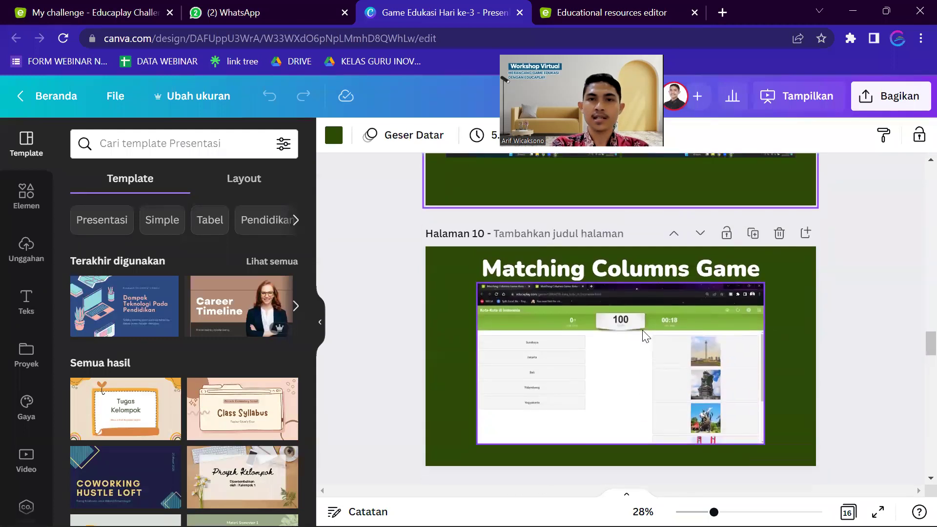
scroll(616, 290, down, 5)
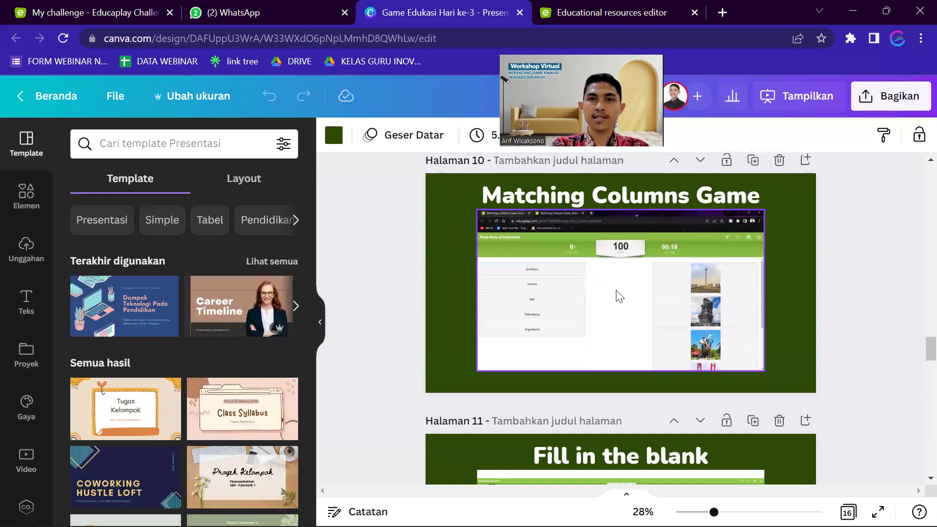
scroll(616, 290, up, 5)
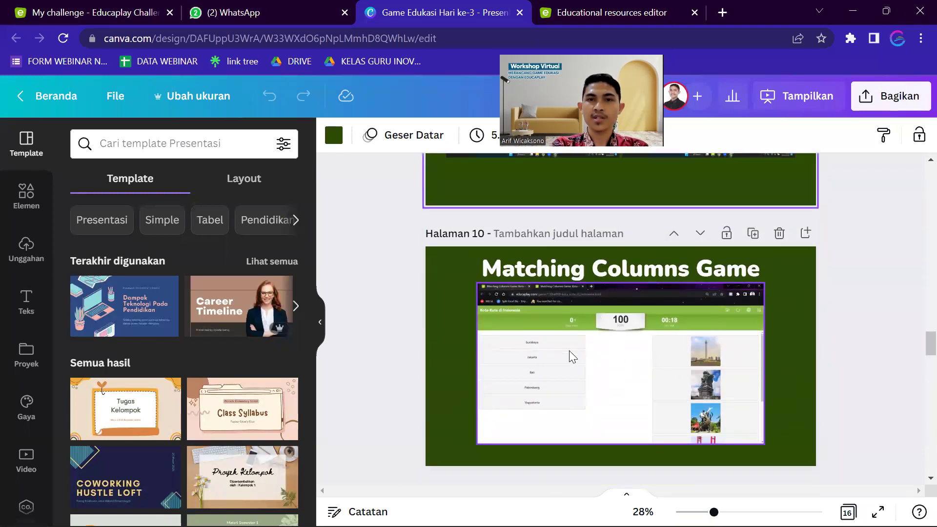
scroll(625, 373, down, 2)
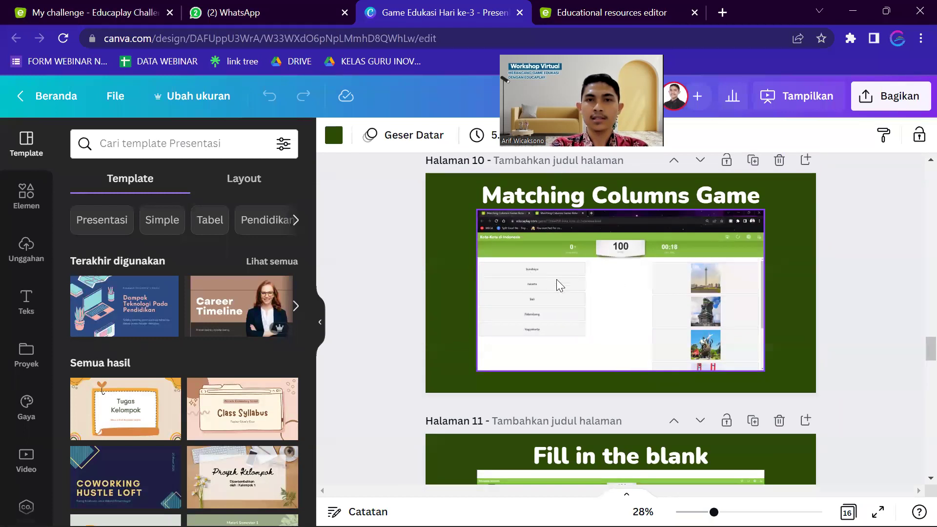
scroll(622, 330, down, 3)
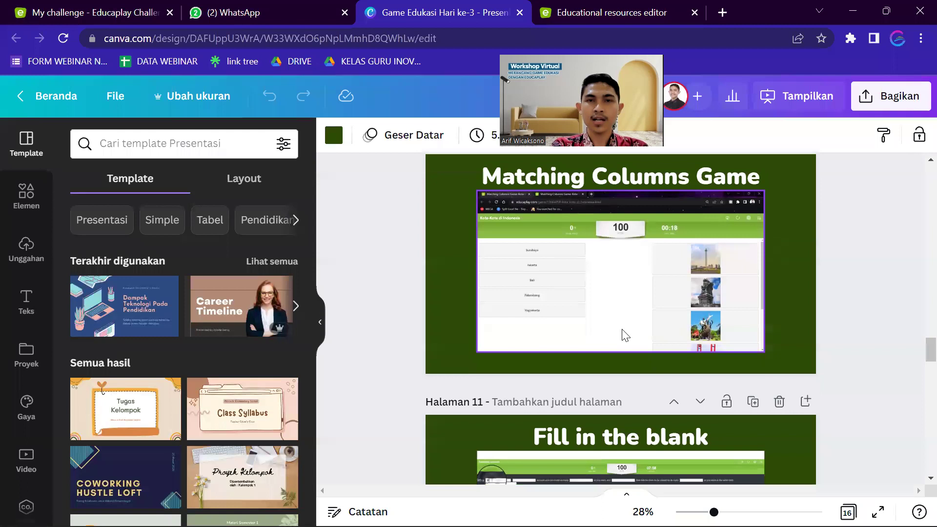
scroll(553, 346, down, 2)
scroll(554, 346, up, 2)
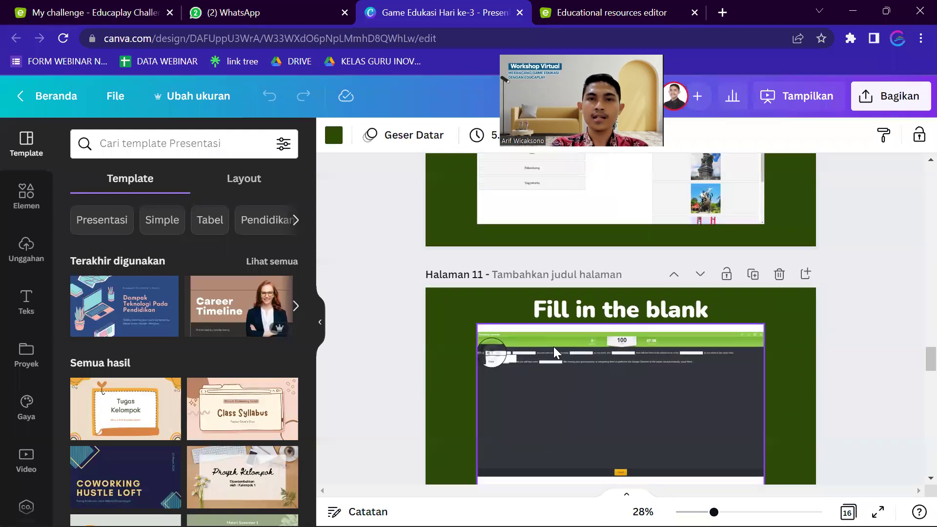
scroll(554, 347, up, 1)
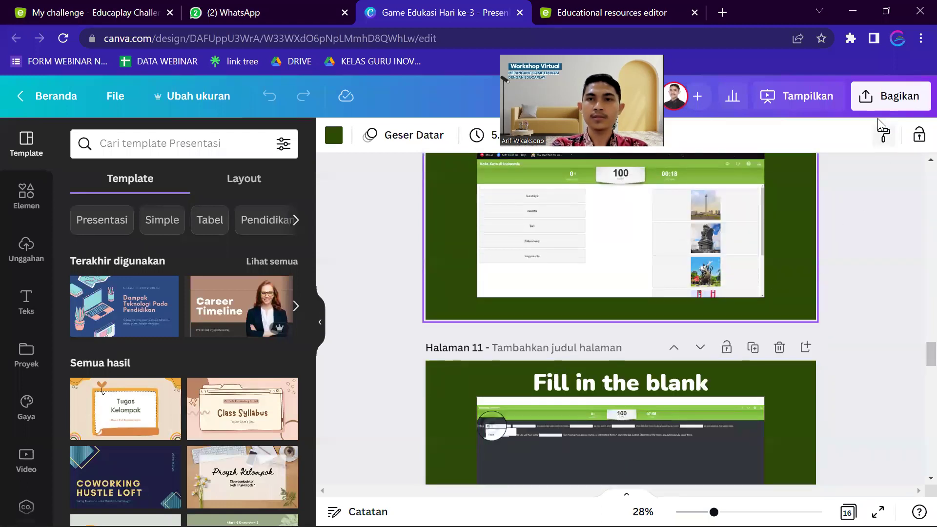
Step: Present the Canva slides in Standar mode from Matching Columns Game, advance to Fill in the blank, and exit the presentation
click(792, 113)
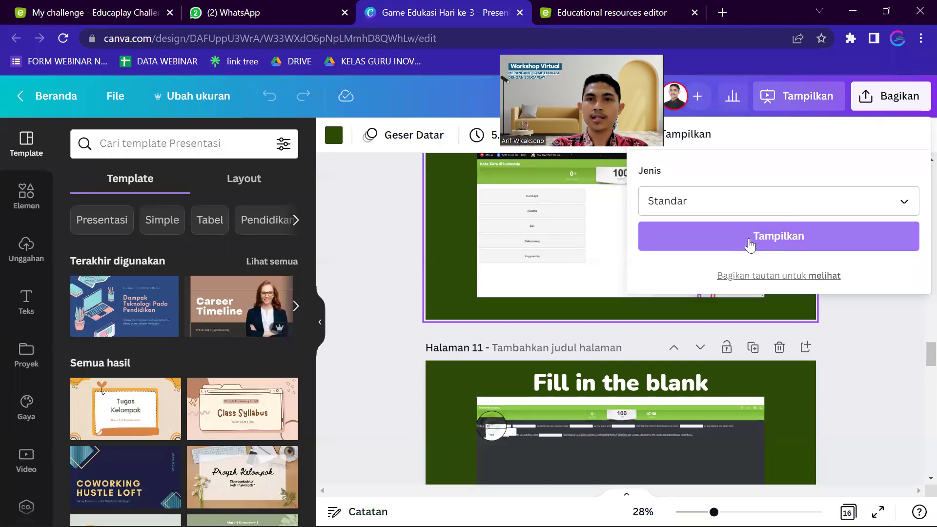
click(748, 244)
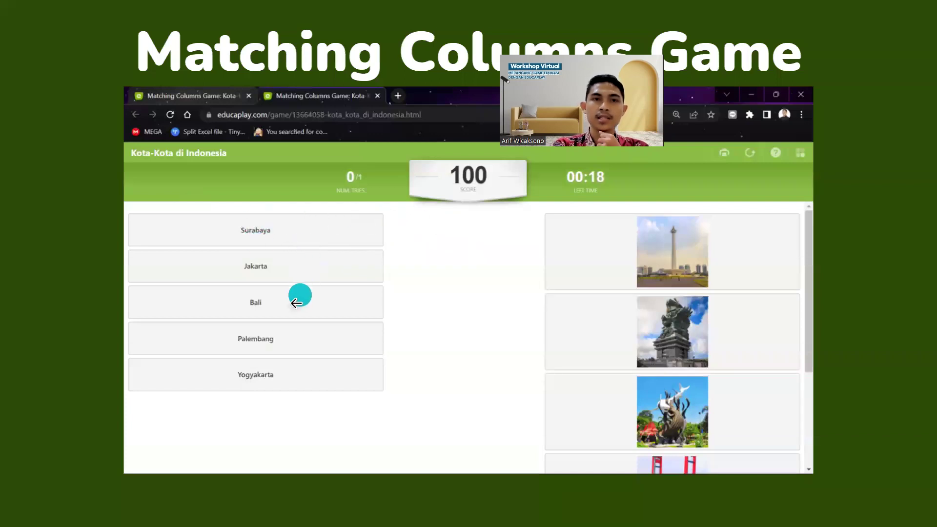
click(879, 272)
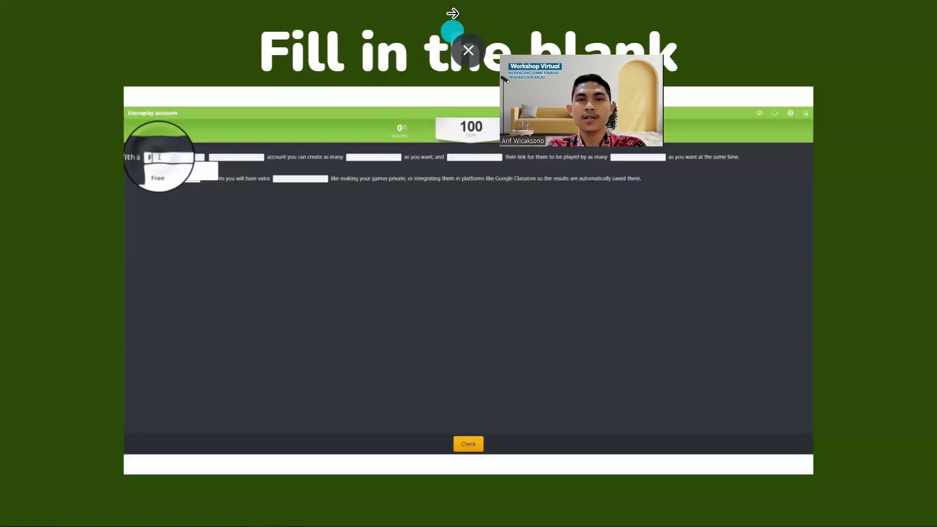
key(Escape)
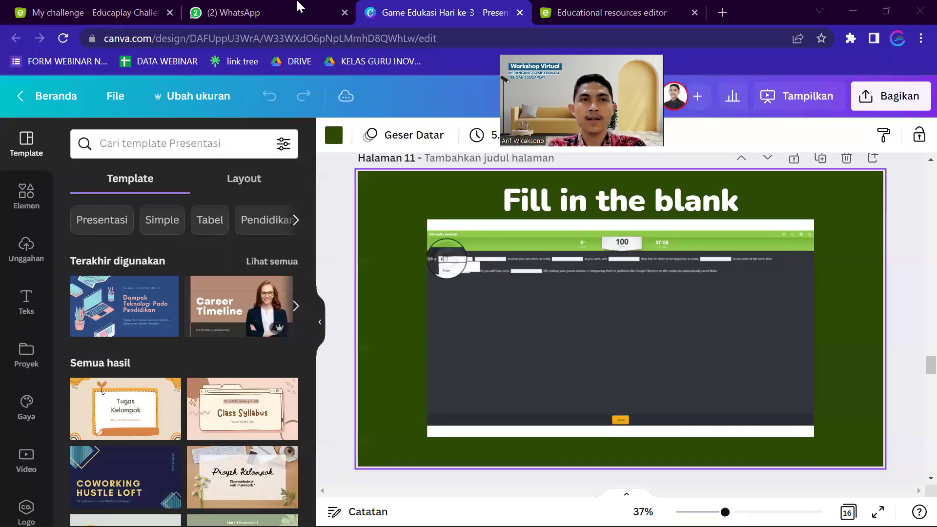
Step: Return to the My challenge page, resume the quiz video, and skip forward to question 2 at 02:03
click(154, 9)
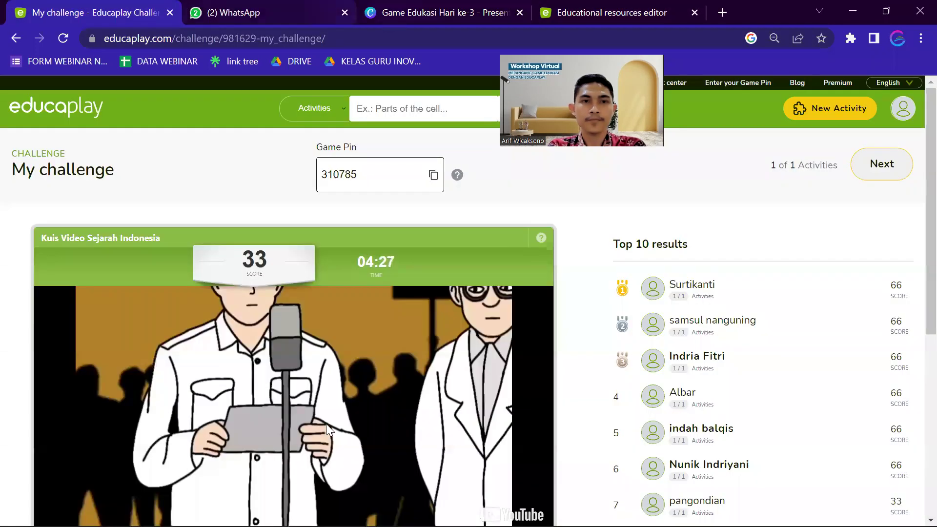
scroll(326, 423, down, 3)
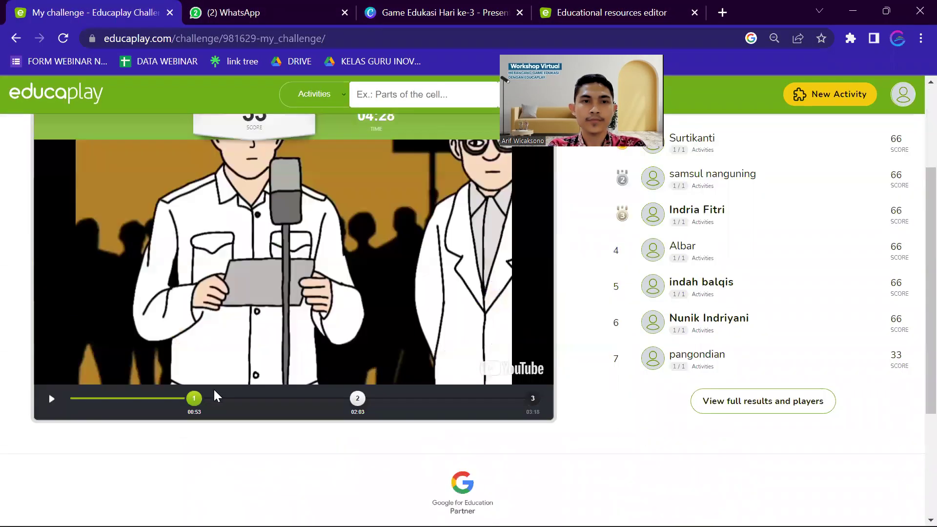
click(52, 399)
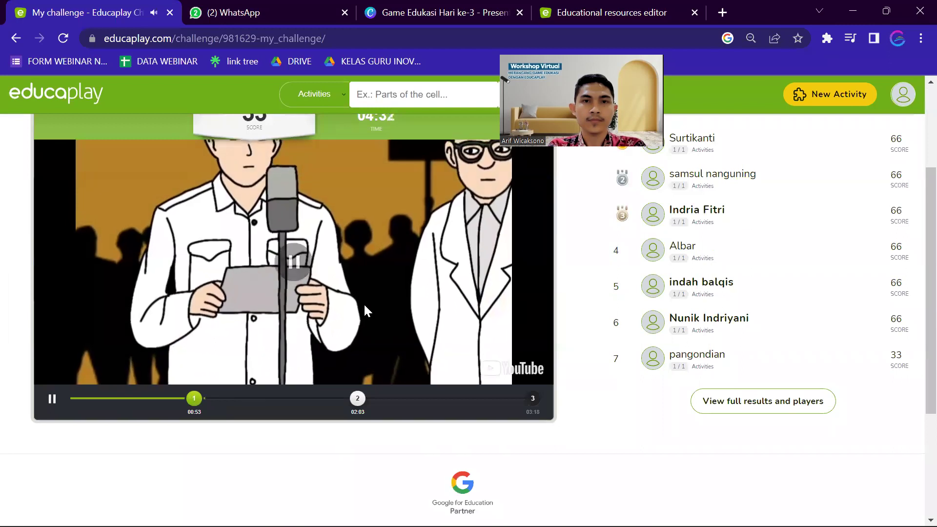
key(Right)
key(Right)
key(Right)
key(Right)
key(Right)
key(Right)
key(Right)
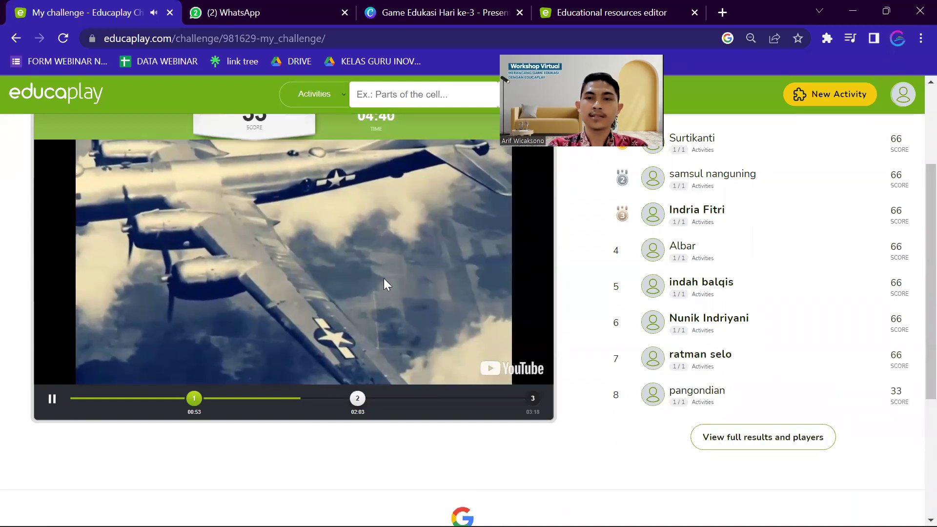
key(Right)
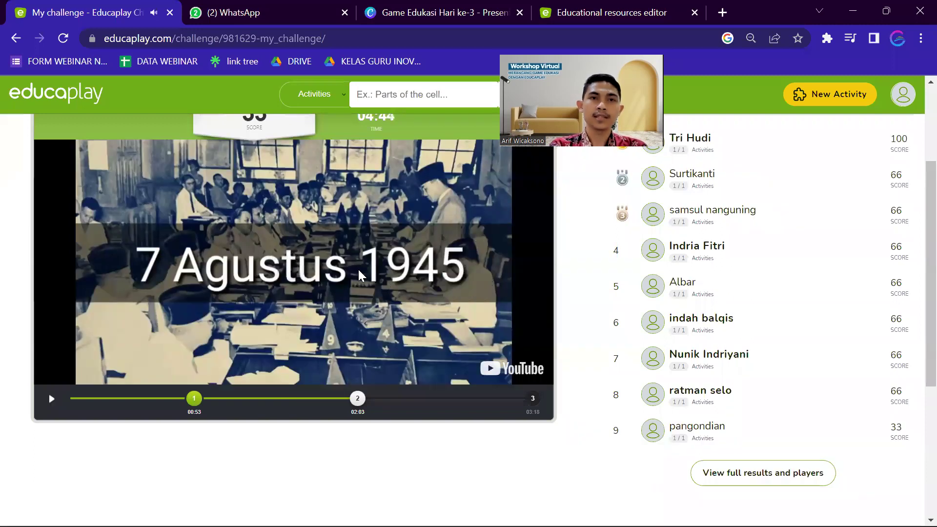
Step: Open question 2 about the events behind Indonesia's independence and examine its free-text answer box and the quiz timeline
scroll(351, 278, up, 3)
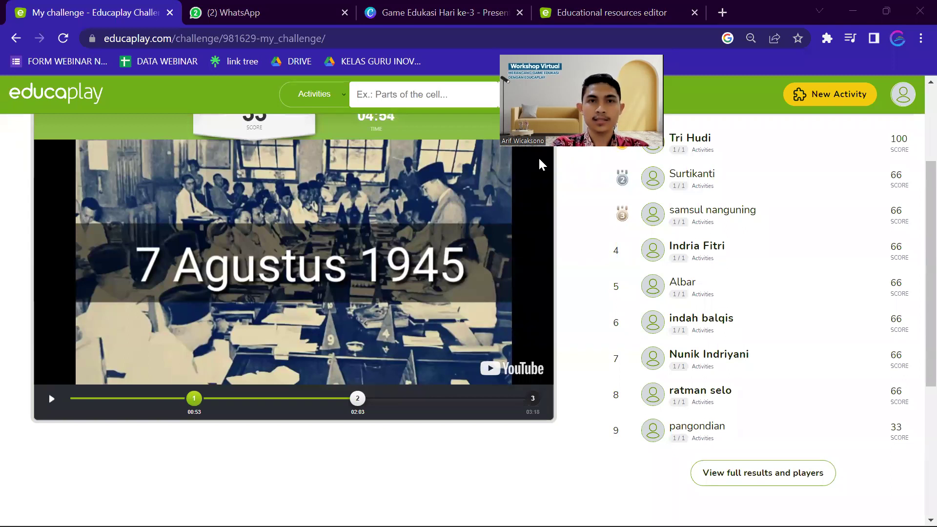
click(357, 400)
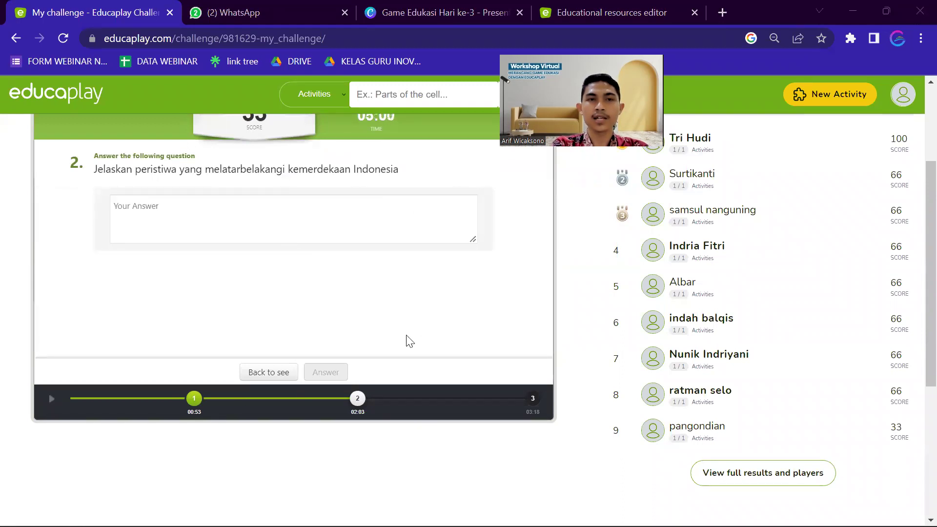
scroll(367, 336, up, 2)
scroll(367, 336, down, 1)
click(351, 283)
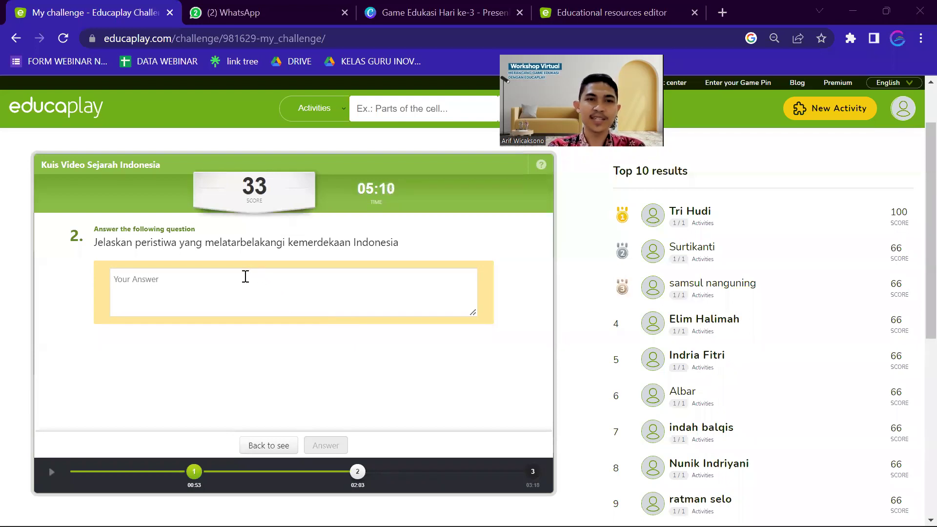
click(124, 280)
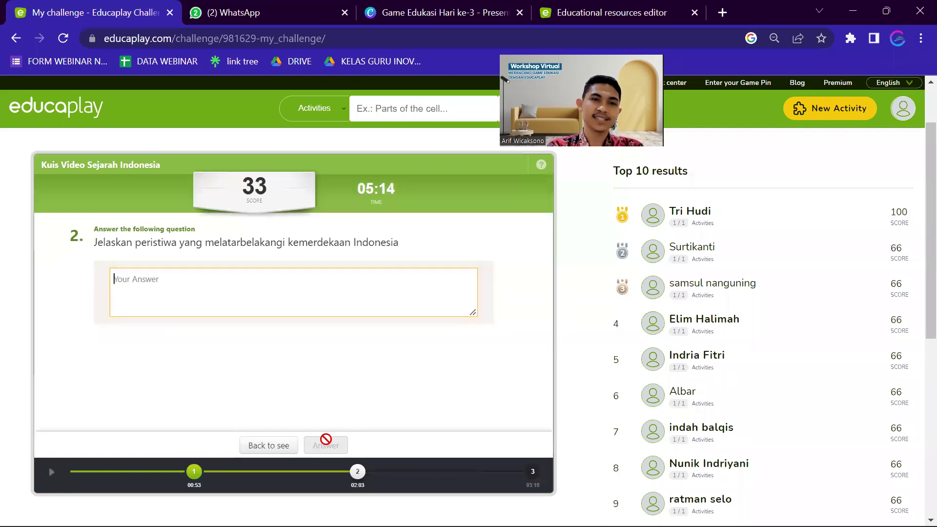
click(358, 472)
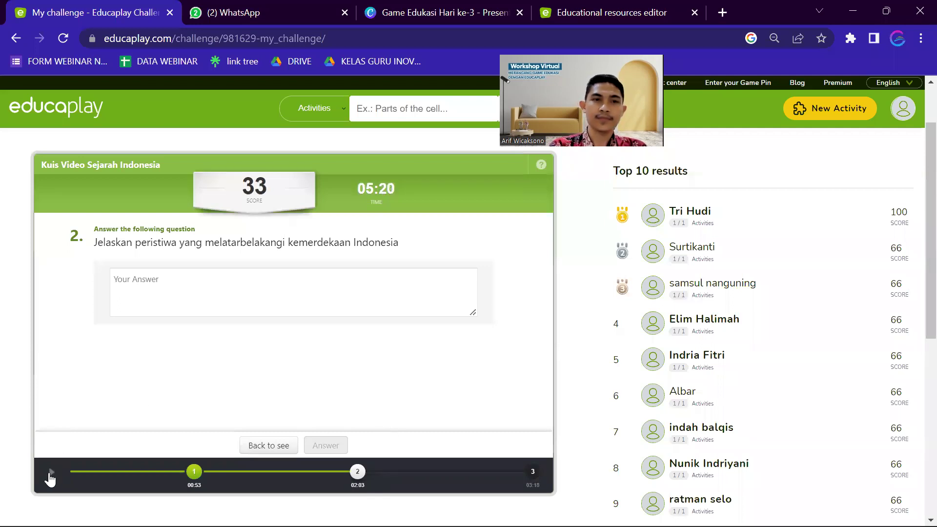
click(250, 269)
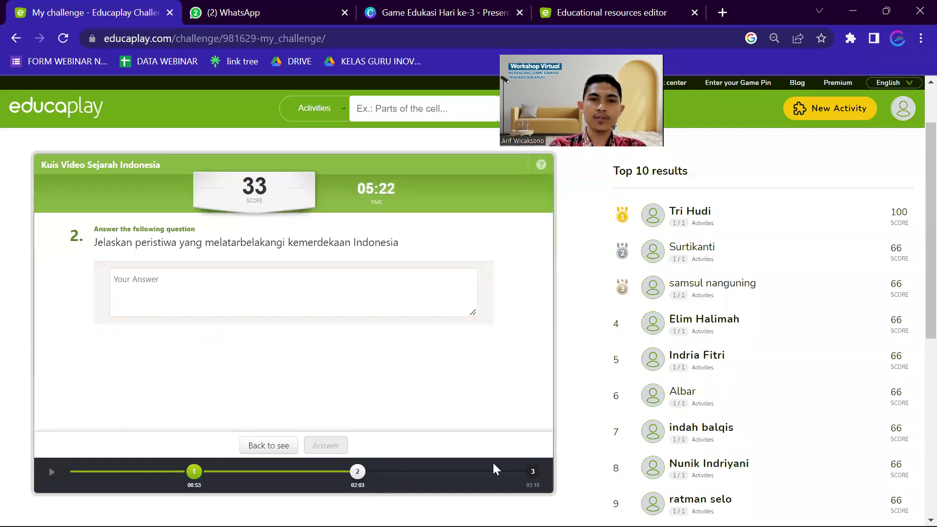
click(358, 471)
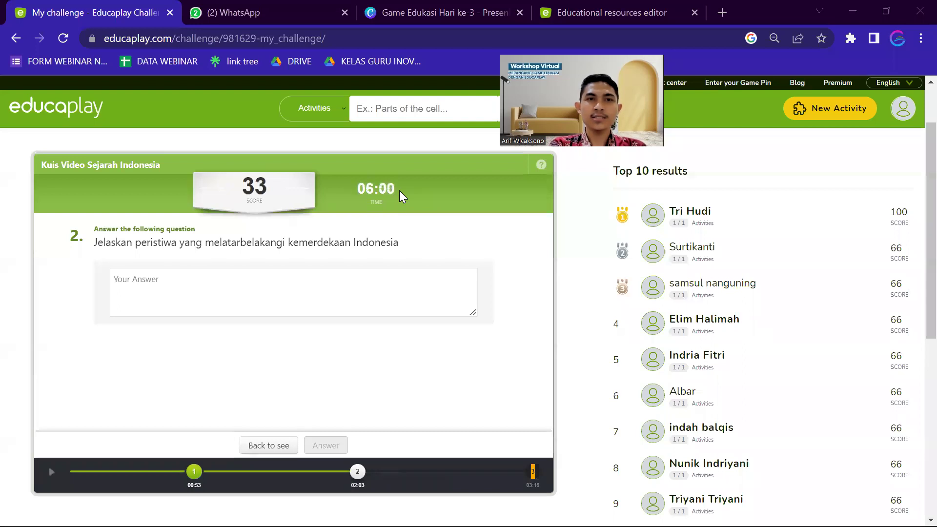
Step: Go back to the Canva presentation and review the Matching Columns Game and Fill in the blank pages again
click(467, 7)
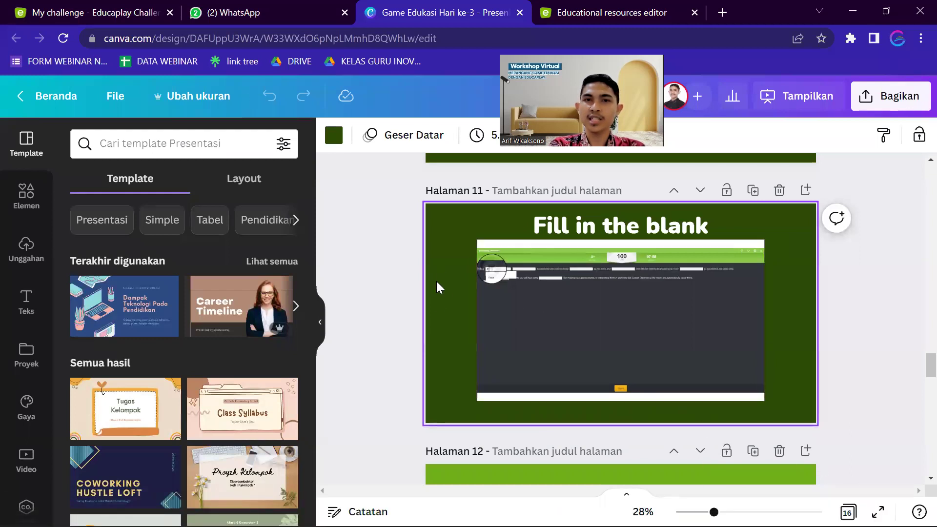
scroll(429, 345, down, 3)
scroll(429, 345, up, 8)
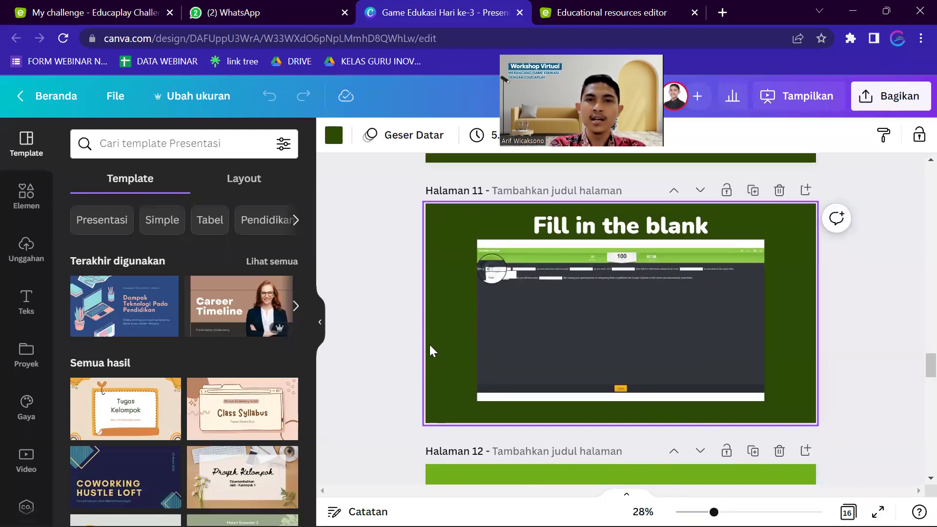
scroll(430, 346, up, 2)
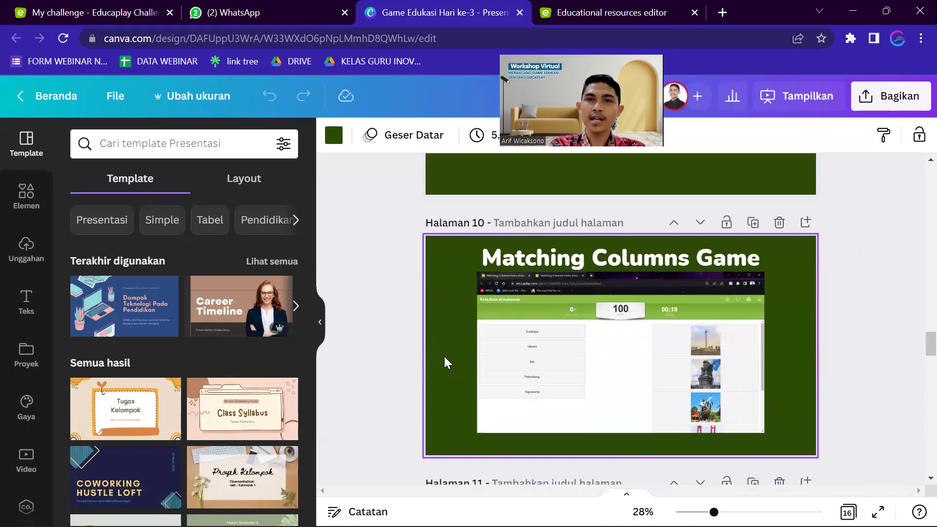
scroll(444, 357, down, 2)
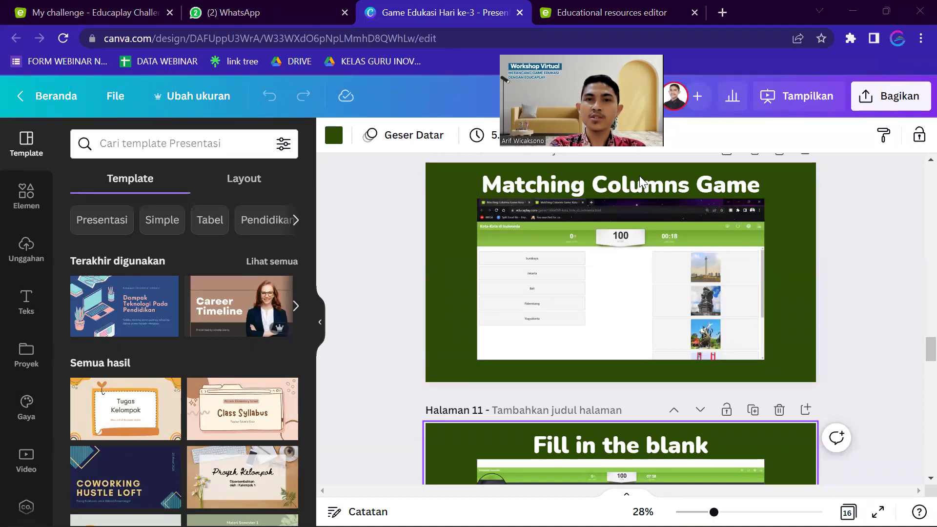
Step: Examine the Fill in the blank example on page 11 and the Matching Columns Game example on page 10
scroll(634, 342, down, 3)
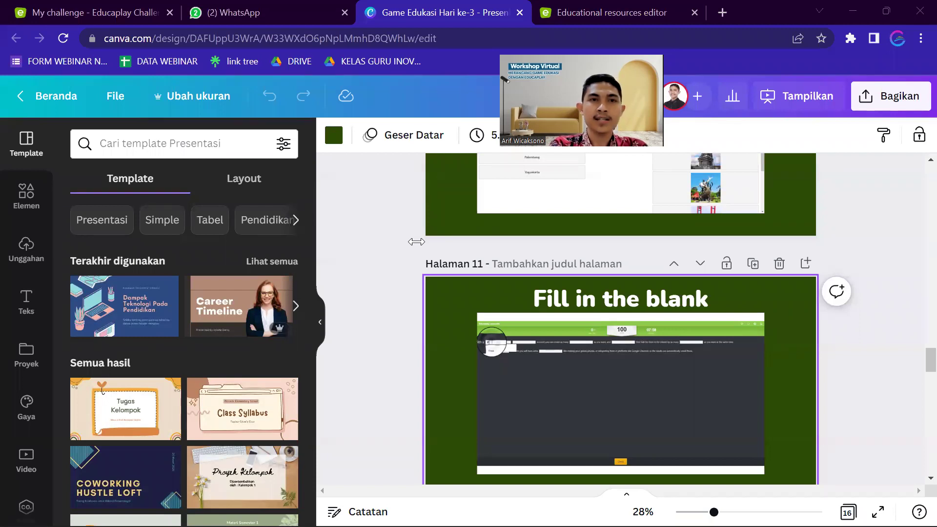
key(super+z)
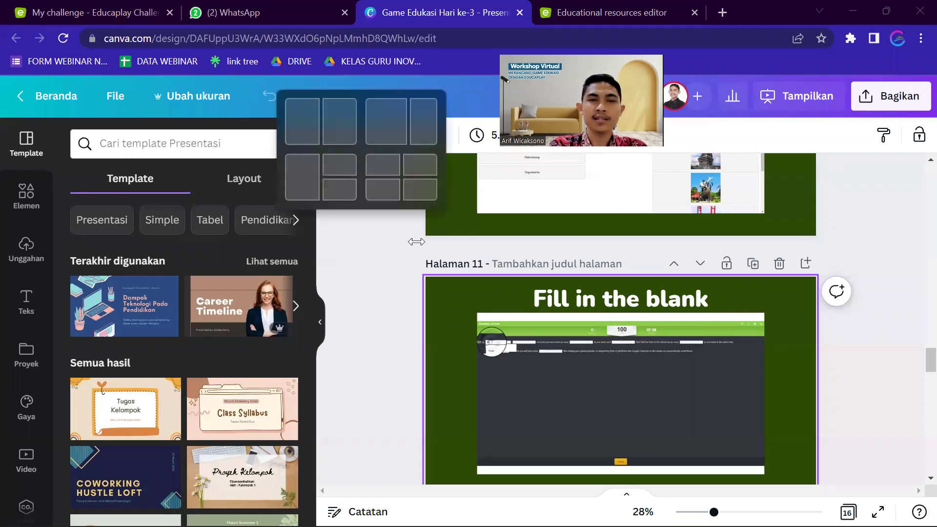
key(Escape)
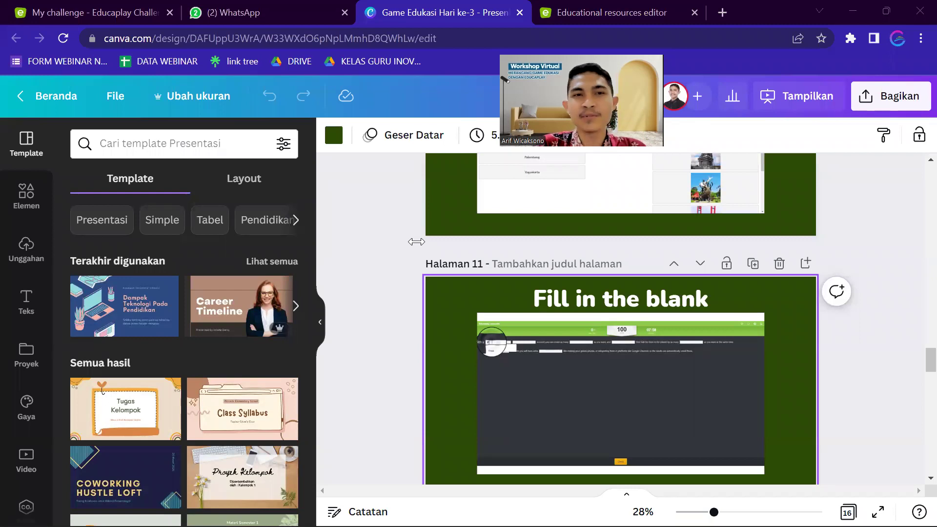
scroll(655, 329, up, 4)
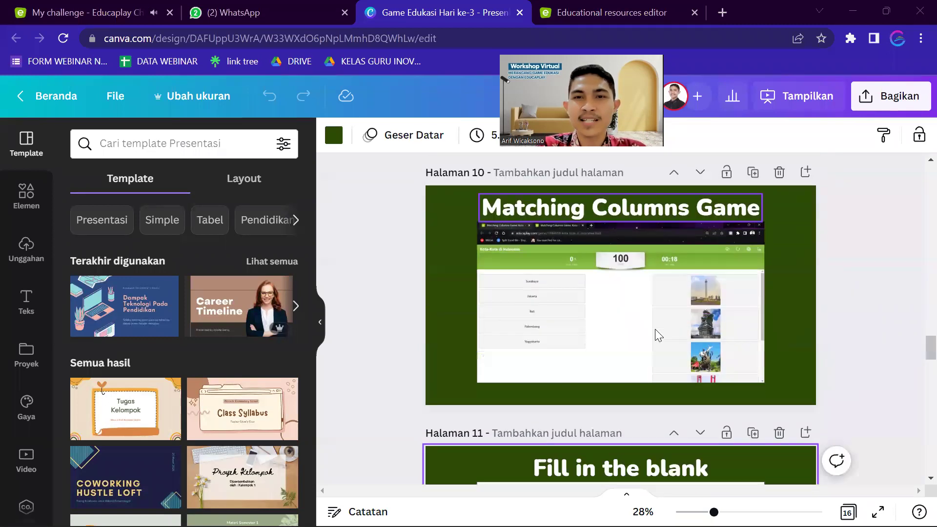
scroll(655, 329, down, 1)
scroll(665, 312, down, 3)
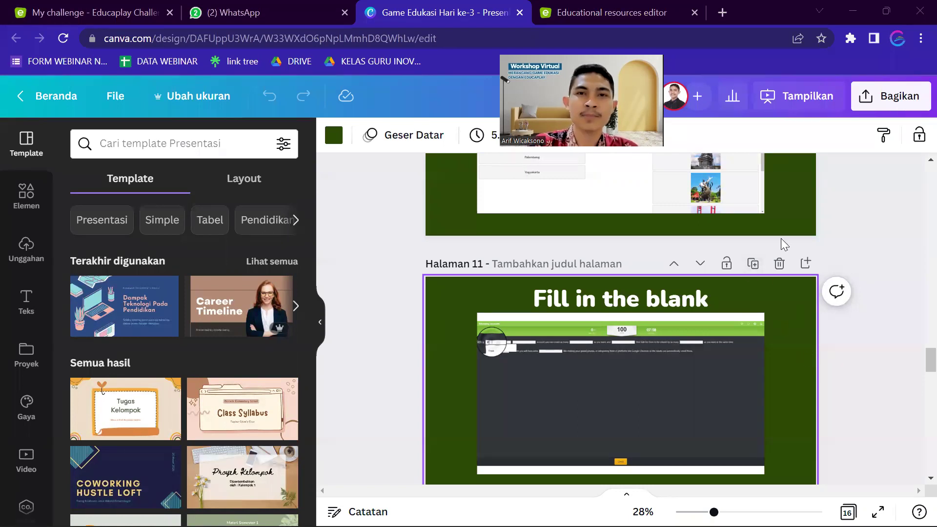
scroll(781, 239, up, 3)
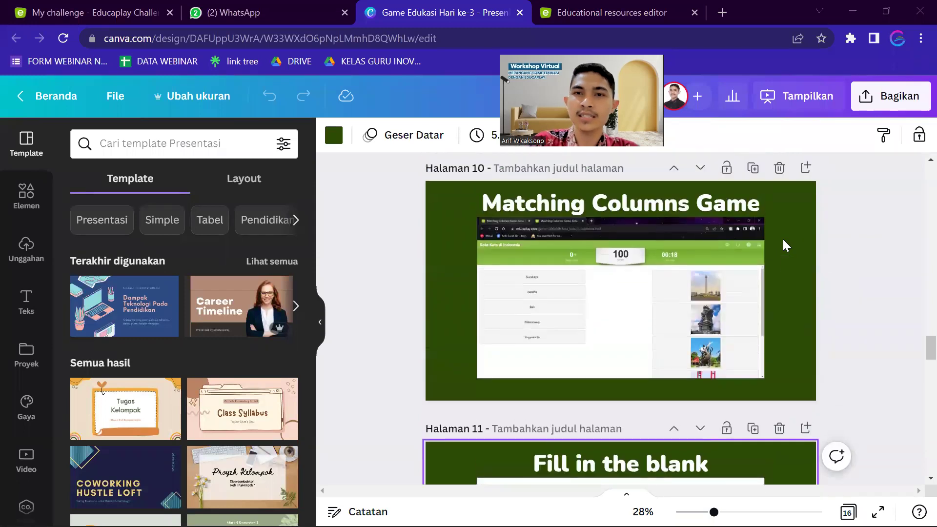
scroll(783, 239, up, 1)
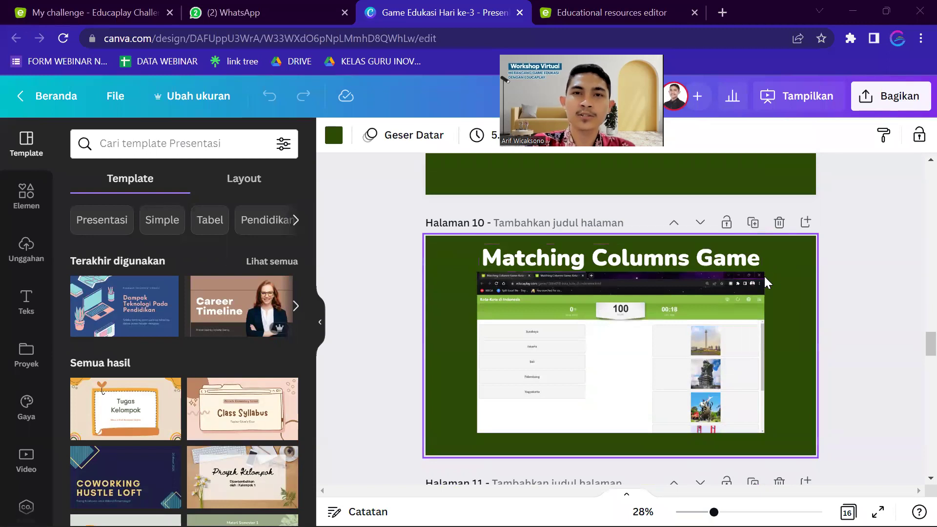
mouse_move(768, 286)
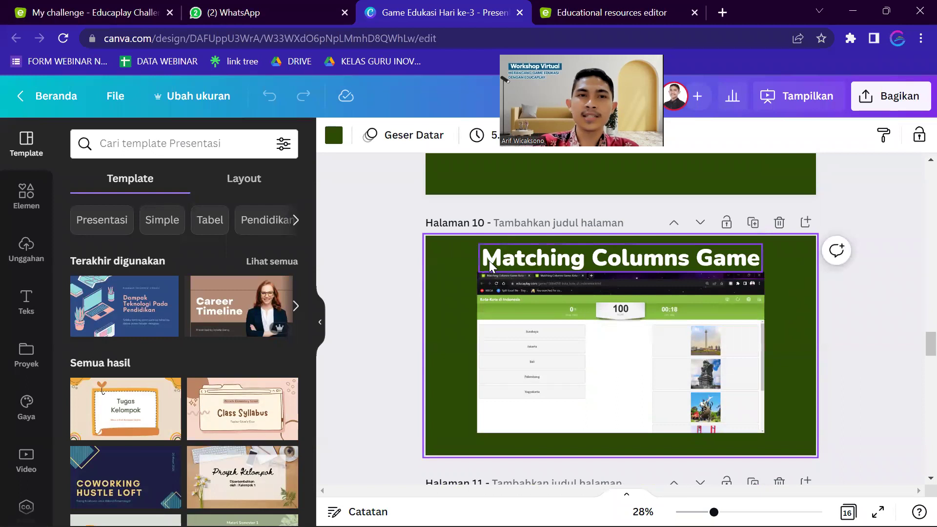
scroll(623, 284, up, 1)
scroll(569, 327, down, 1)
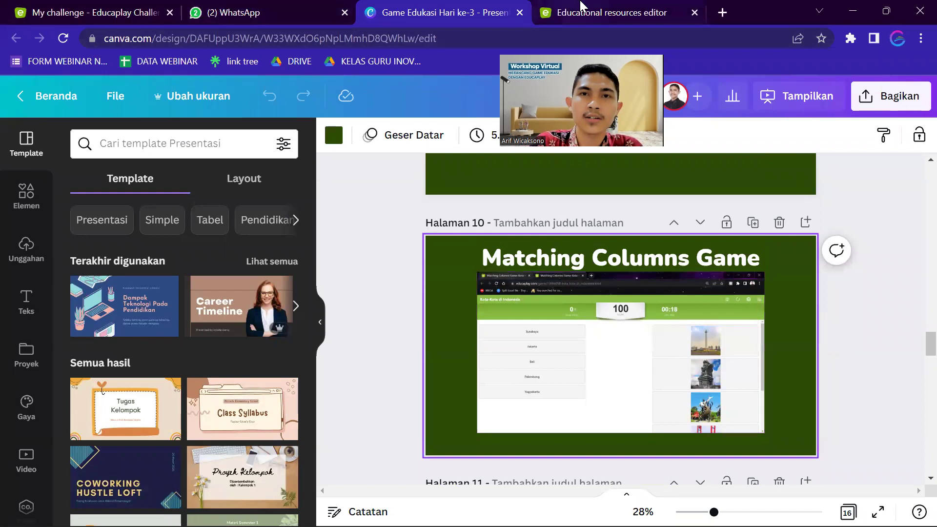
Step: Switch to the Educaplay resource editor and look over the available activity types, including Matching Columns Game
click(600, 14)
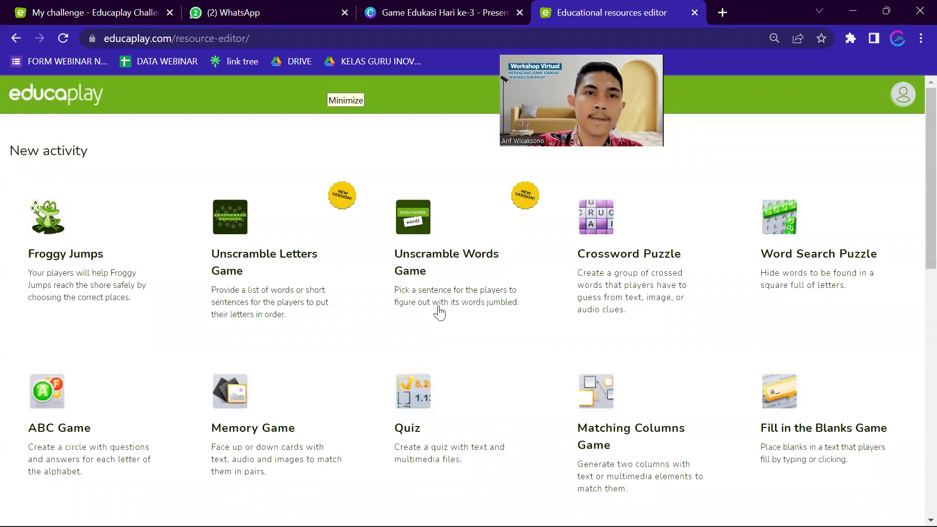
scroll(536, 320, down, 3)
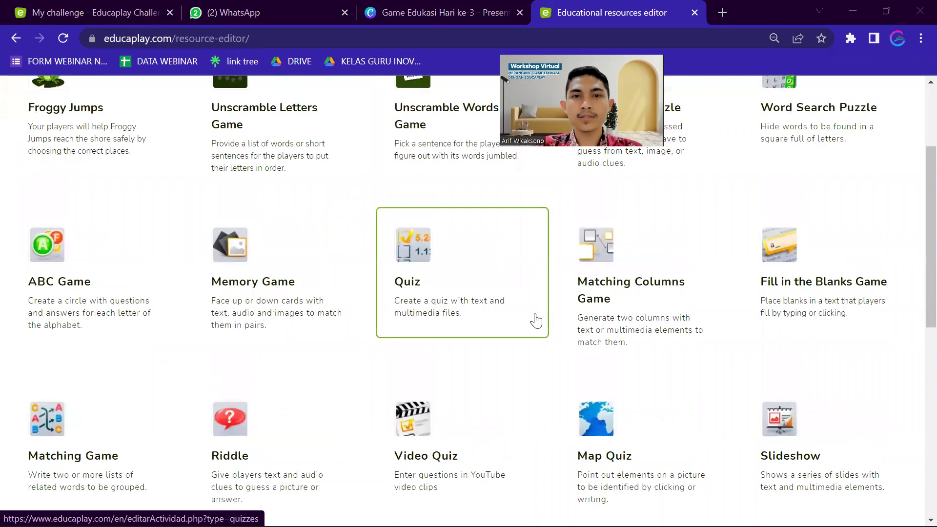
scroll(535, 320, up, 3)
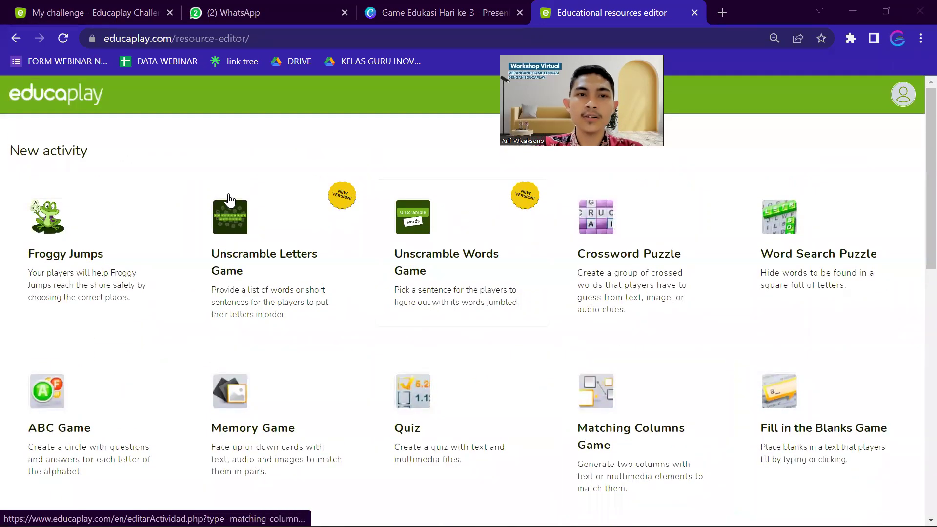
scroll(634, 379, down, 1)
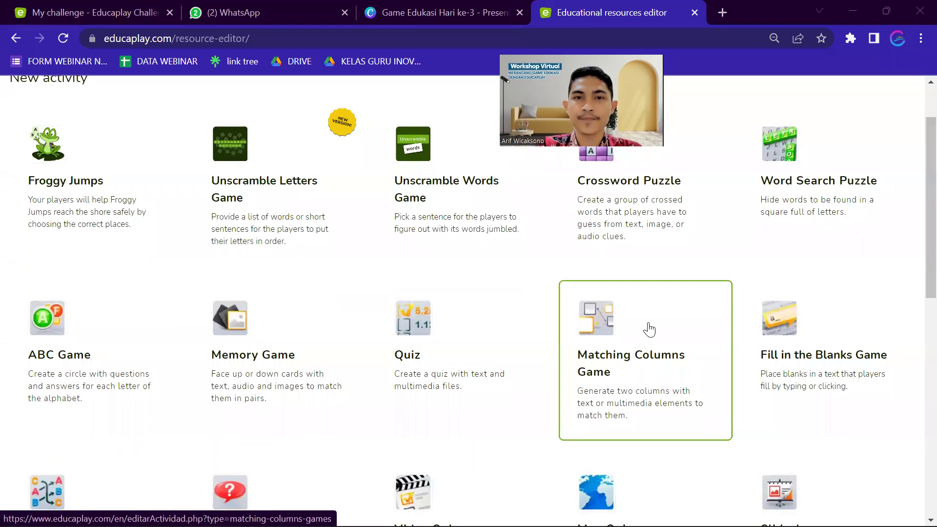
scroll(634, 368, up, 1)
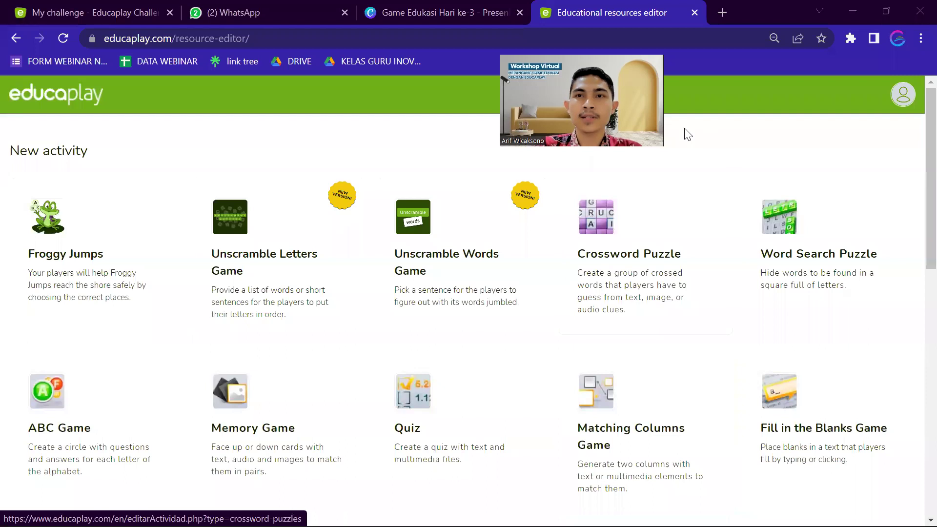
Step: Open the profile's activities page and start a new Matching Columns Game activity from there
click(899, 97)
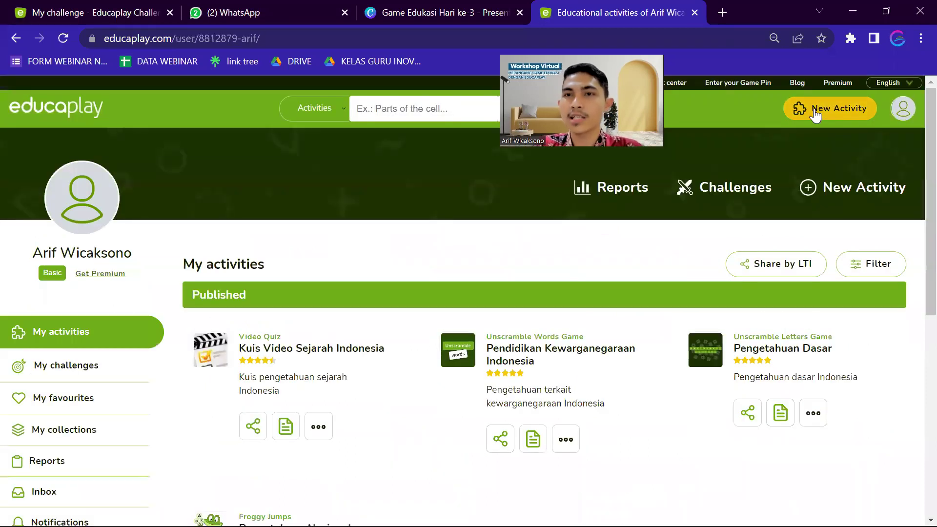
click(829, 113)
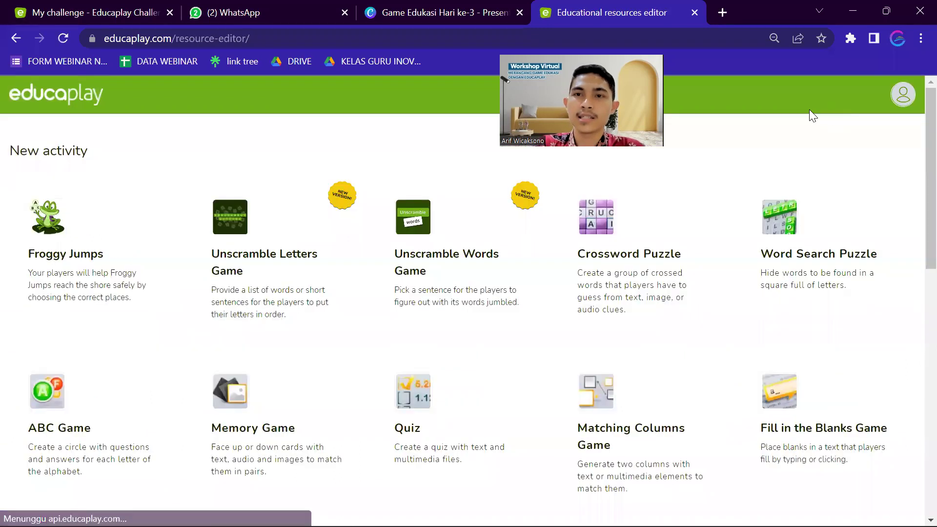
scroll(688, 229, down, 2)
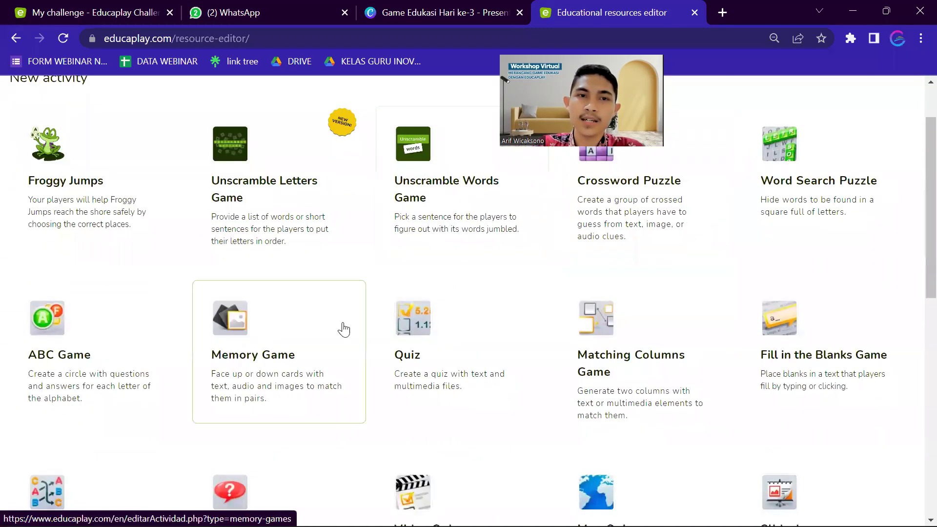
click(625, 350)
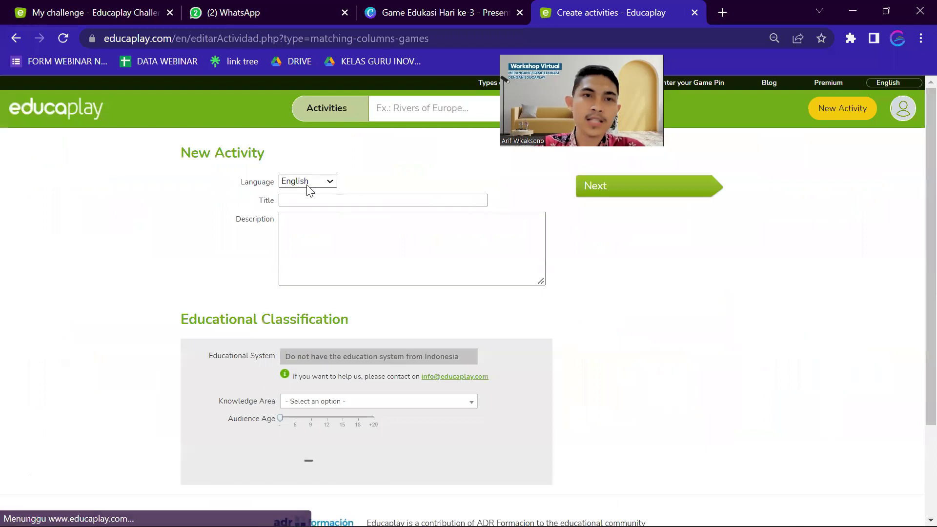
Step: Keep the activity language as English, title it "Kota Besar Indonesia", and enlarge the page zoom to 100%
click(307, 185)
click(307, 192)
click(308, 198)
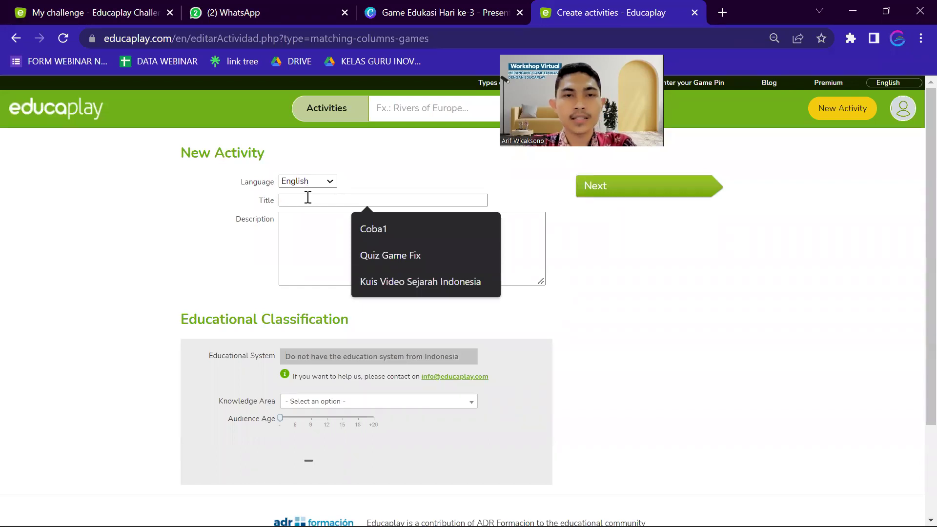
text(Kota Be)
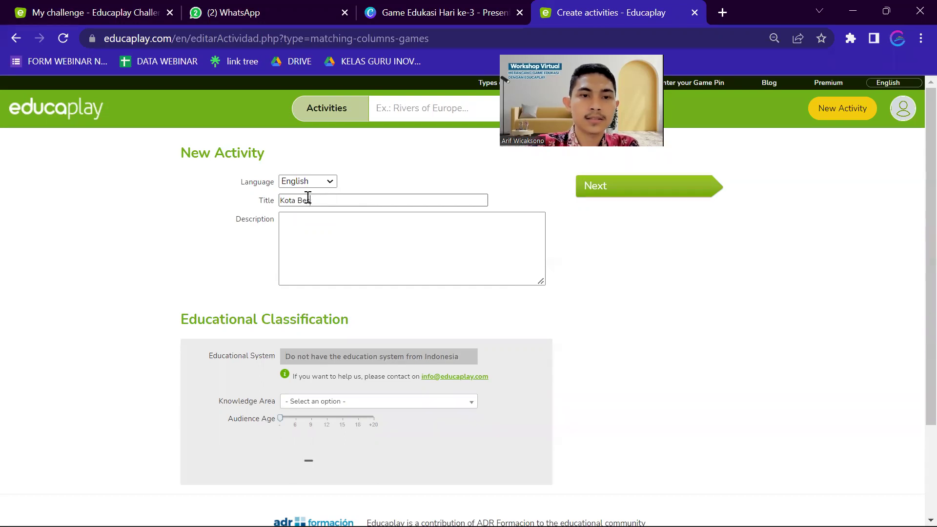
text(onesia)
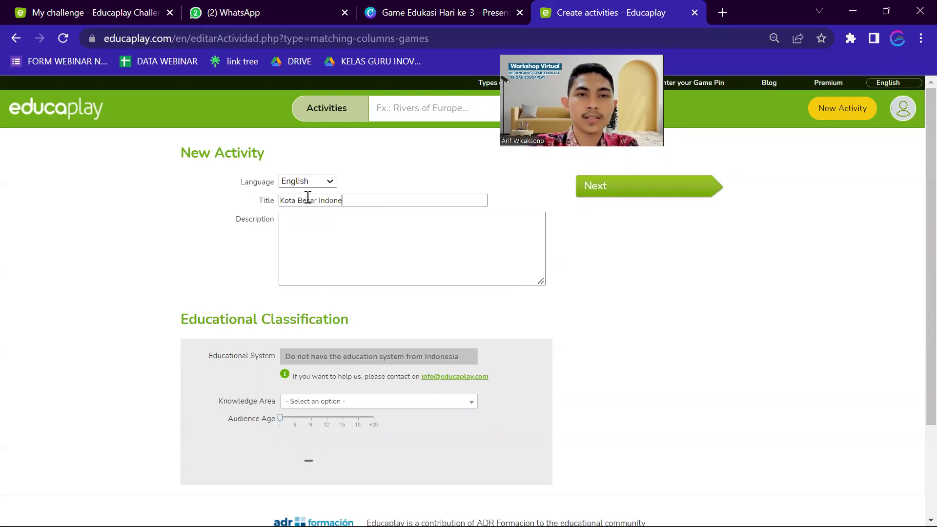
click(921, 38)
click(877, 177)
click(877, 177)
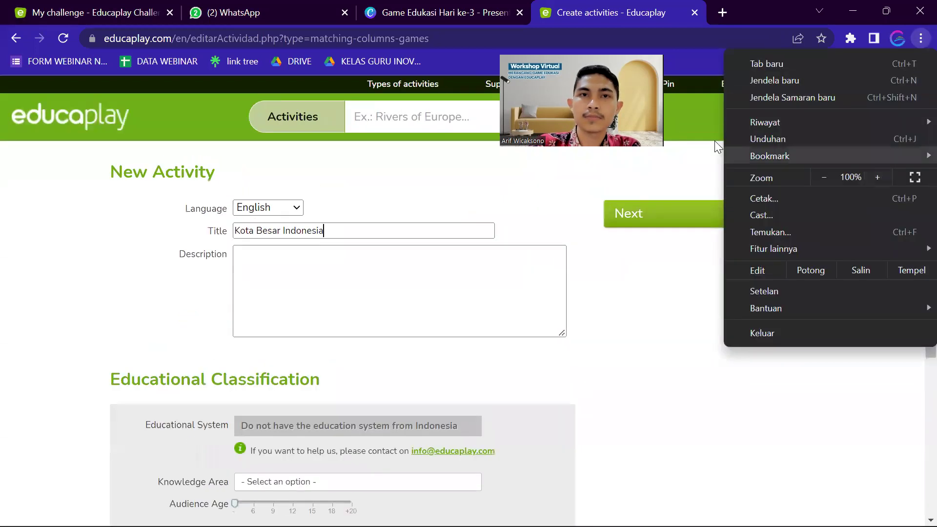
Step: Enter "Ikon Kota Besar di Indonesia" as the activity's description
click(273, 204)
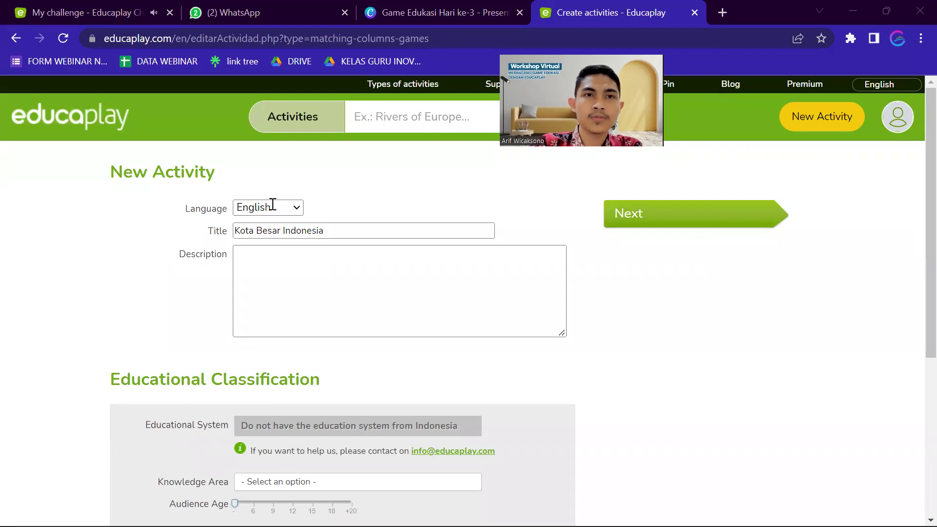
click(347, 270)
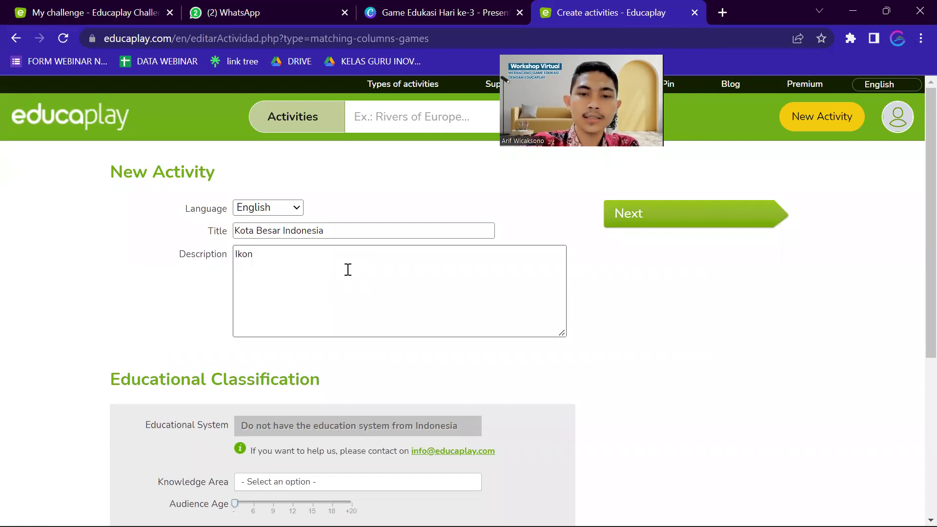
text(ar di Indonesia)
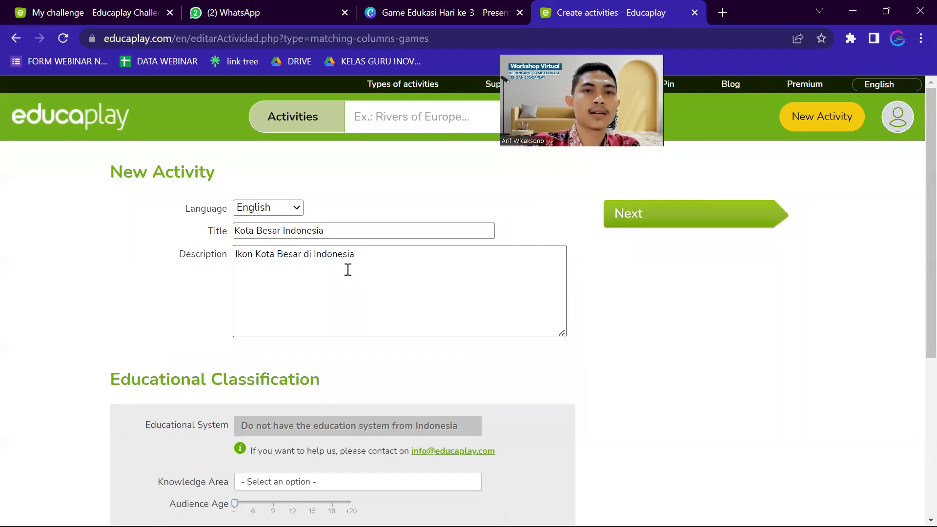
Step: Classify the activity under the General Knowledge area and set the audience age to 13
scroll(349, 283, down, 3)
scroll(351, 295, up, 1)
scroll(258, 322, down, 1)
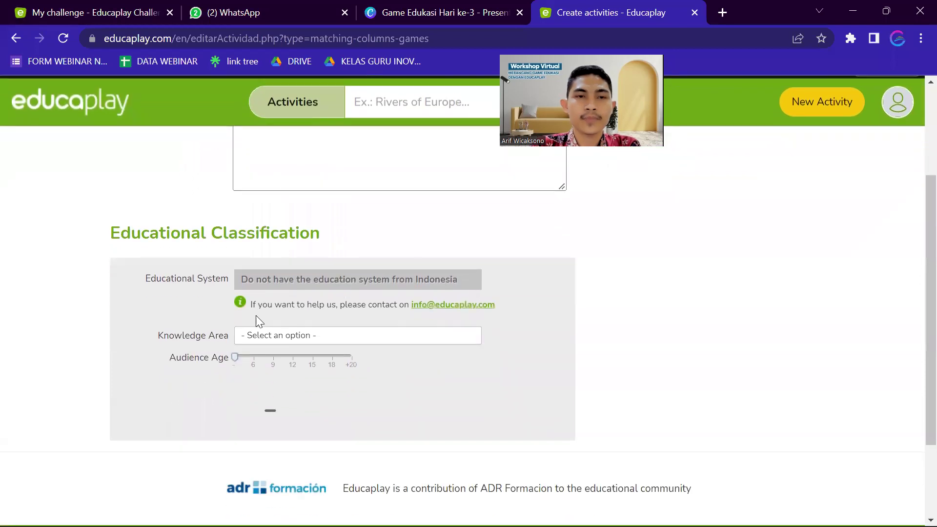
click(261, 335)
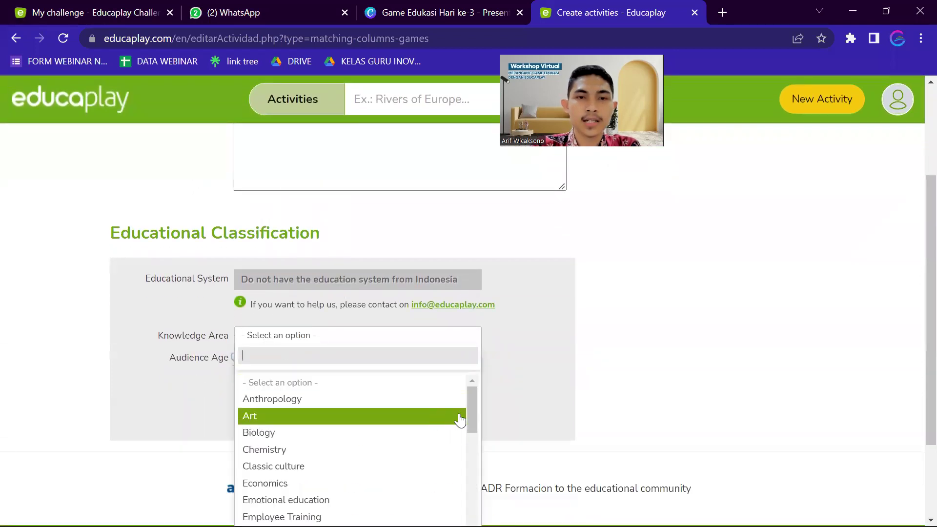
scroll(468, 415, down, 4)
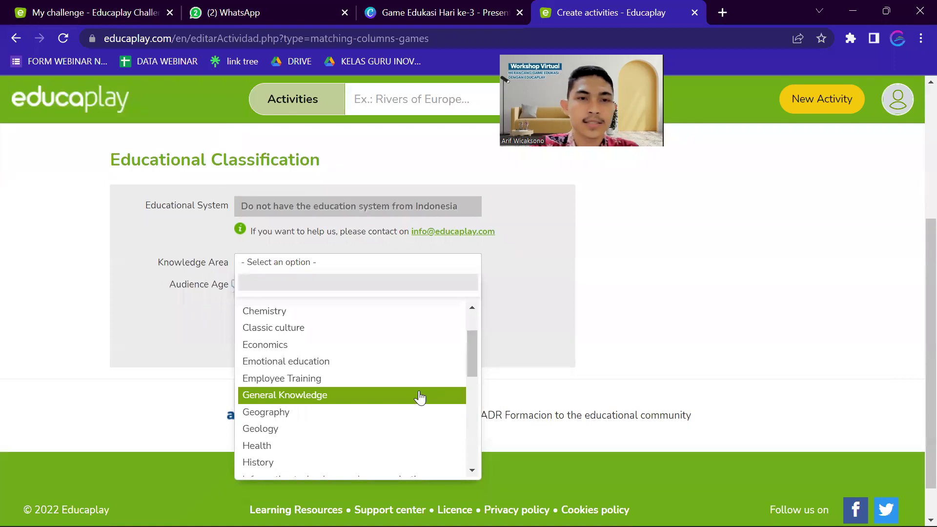
click(309, 395)
drag(236, 285, 295, 291)
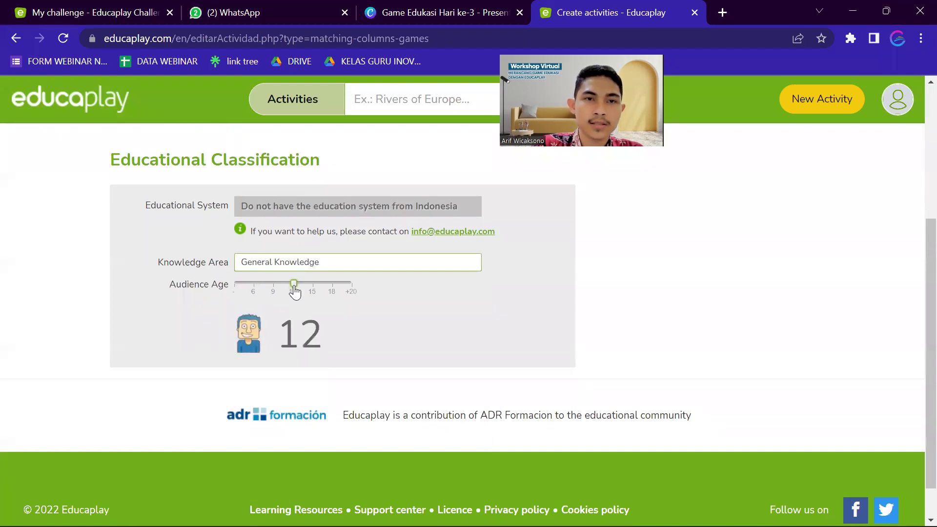
drag(295, 291, 299, 291)
Step: Check the completed activity details, proceed to the Matching Columns configuration, and dismiss the video tutorial
scroll(388, 308, up, 1)
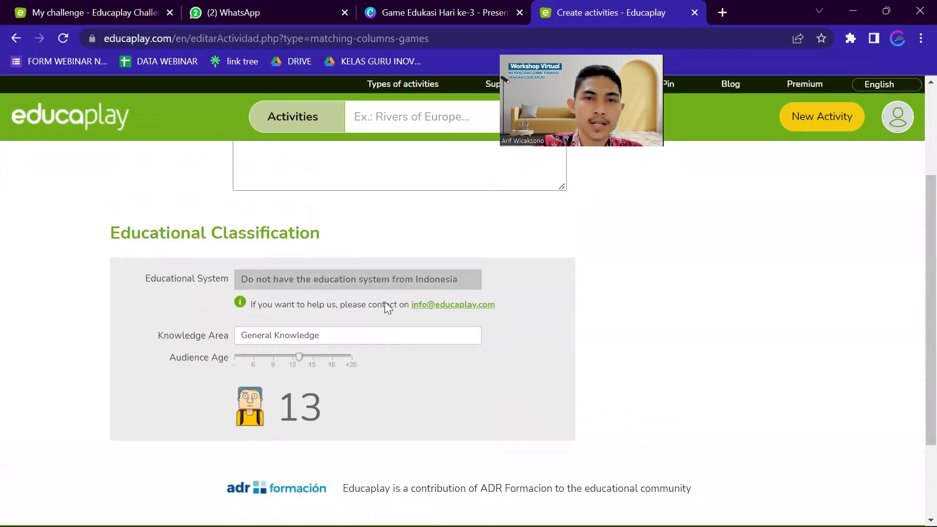
scroll(387, 306, up, 3)
scroll(550, 299, down, 1)
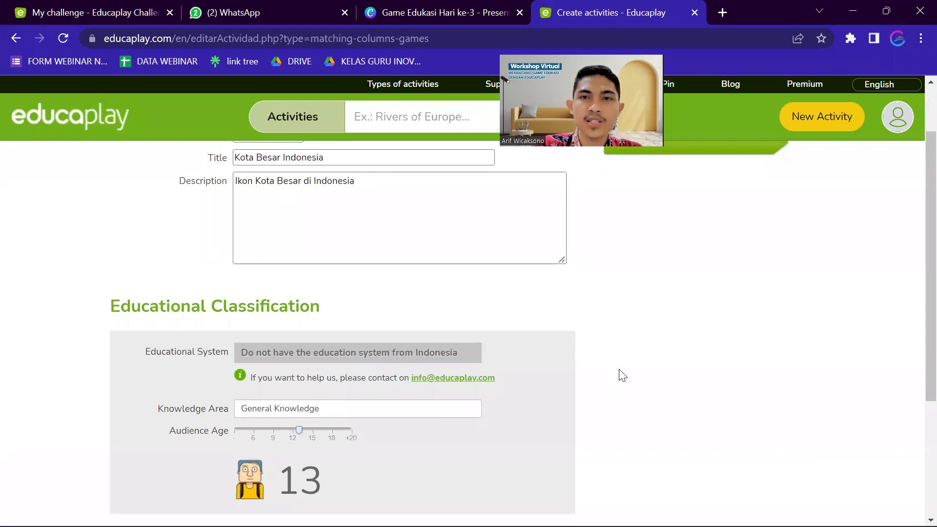
scroll(657, 278, up, 1)
click(625, 217)
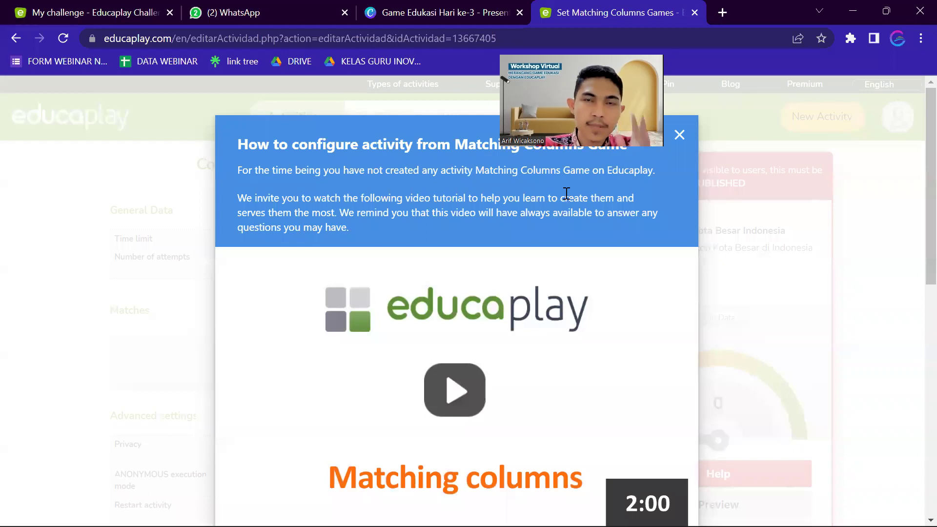
click(678, 141)
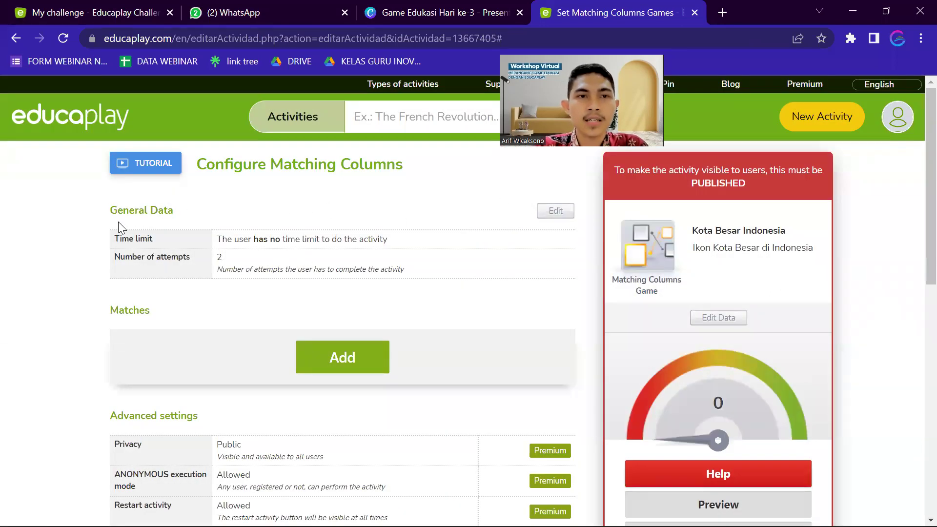
Step: Give the activity a 30-second time limit, keep 2 attempts, and save the general data
drag(111, 210, 176, 213)
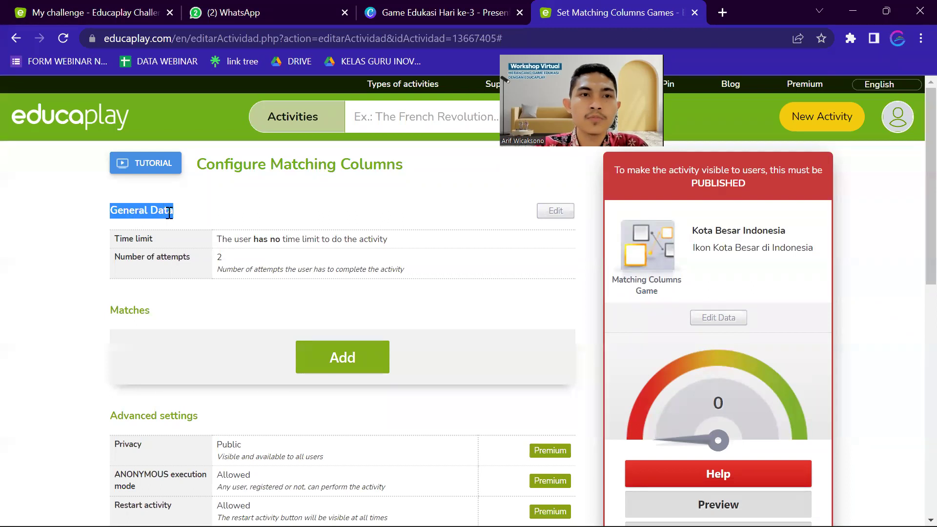
click(549, 214)
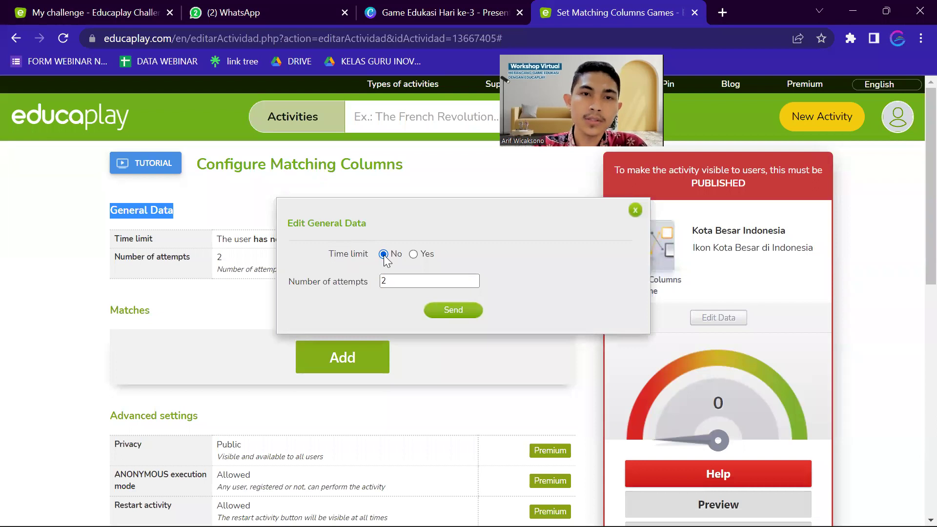
click(414, 254)
drag(399, 274, 379, 277)
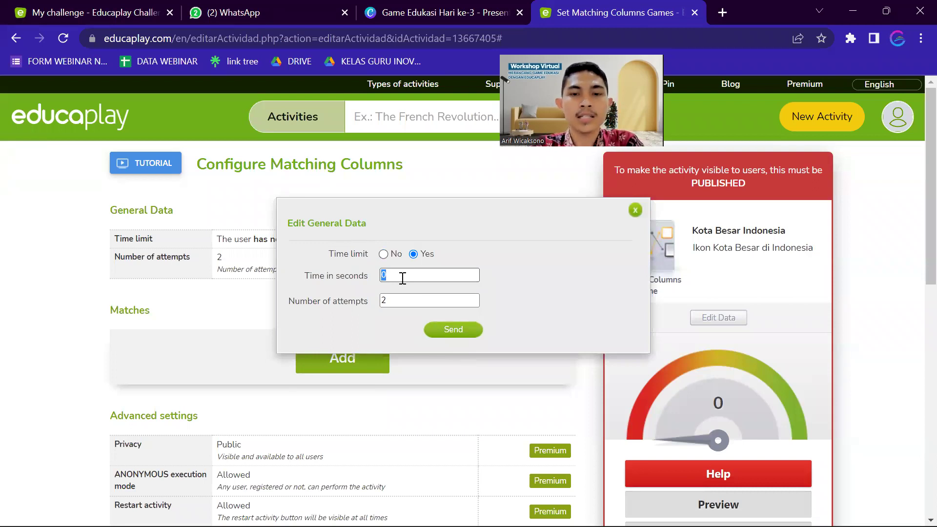
text(30)
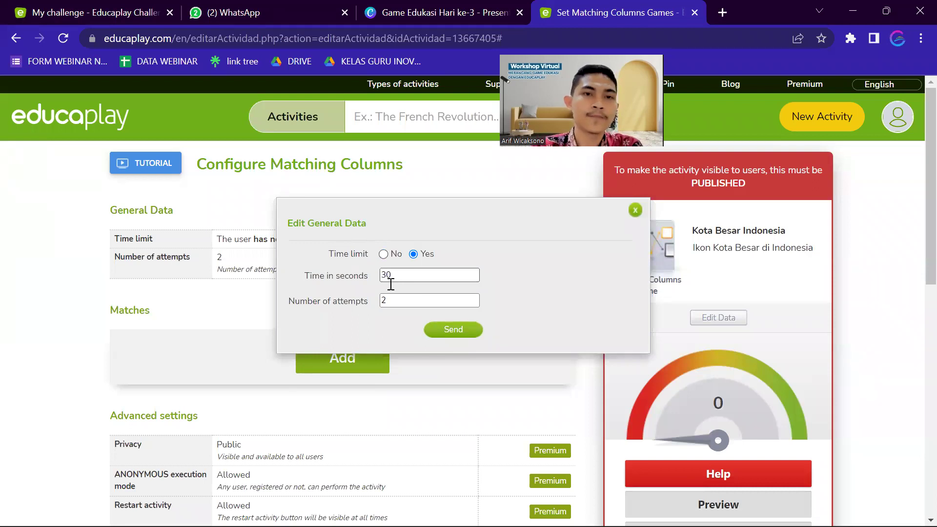
click(388, 306)
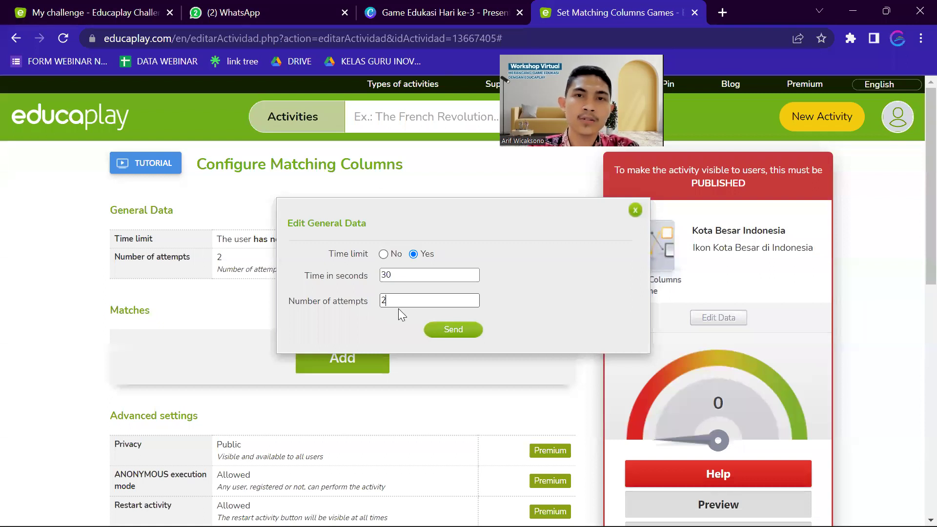
click(442, 331)
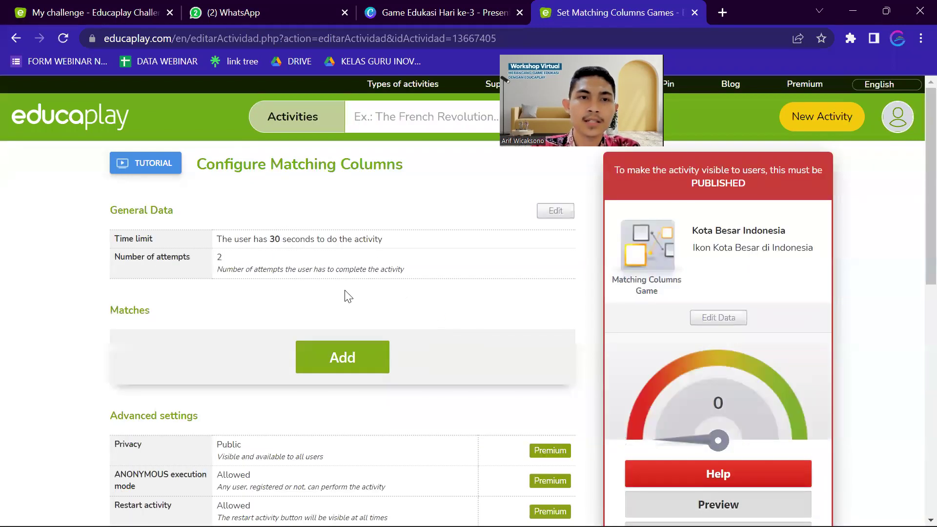
Step: Add the first match to the game and set its side A content type to audio
scroll(350, 298, down, 2)
scroll(317, 347, up, 2)
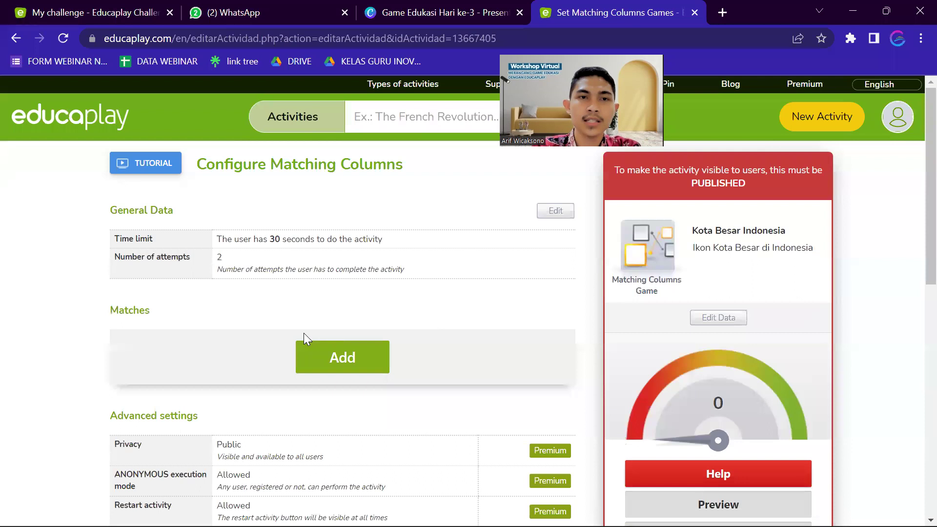
click(343, 360)
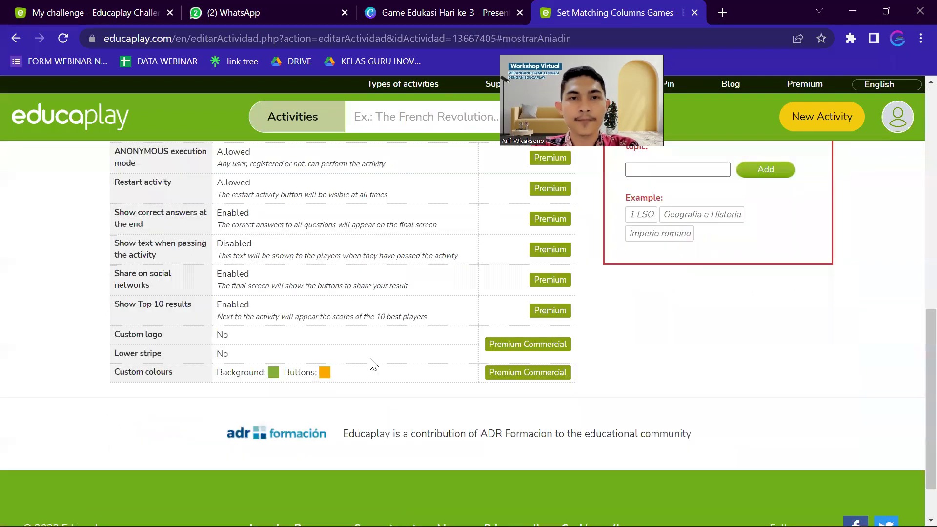
scroll(370, 359, up, 5)
scroll(347, 356, down, 3)
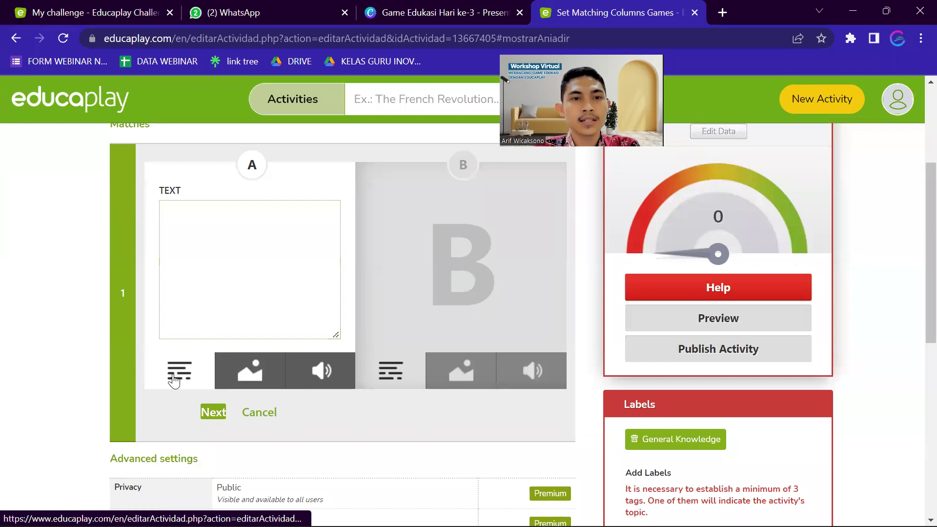
click(247, 374)
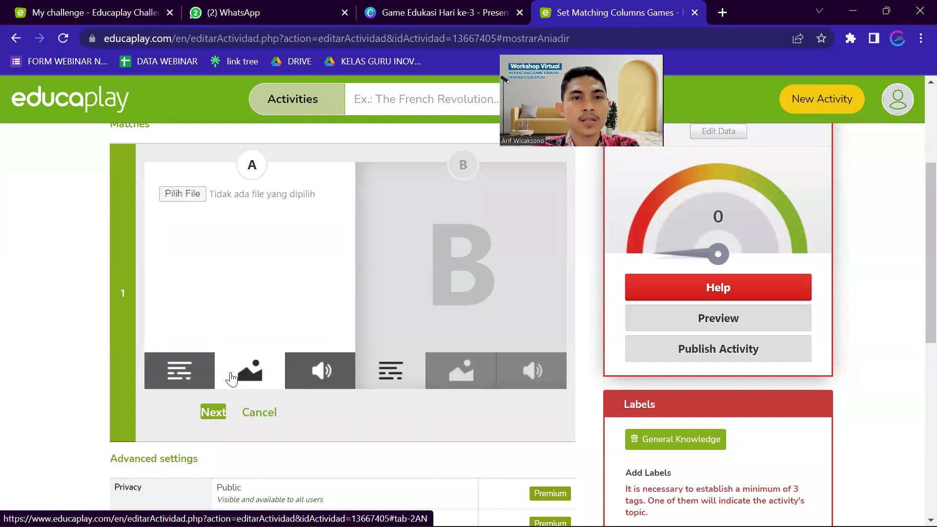
click(317, 373)
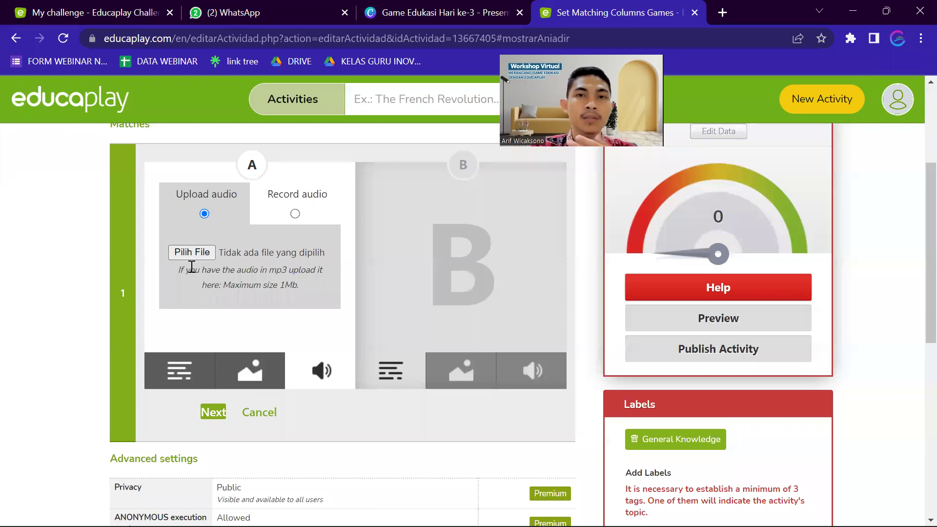
Step: Allow microphone access, record a voice clip about 2 seconds long for side A, and play it back
click(296, 213)
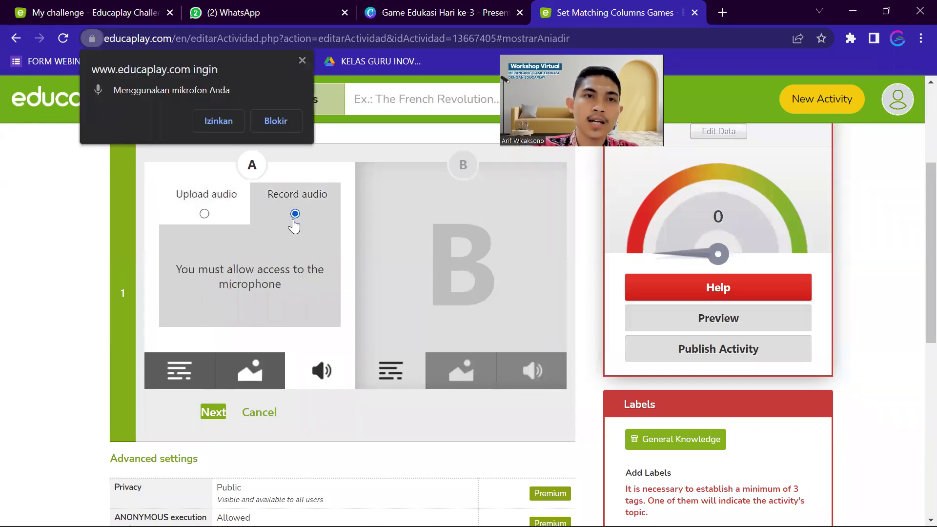
click(215, 121)
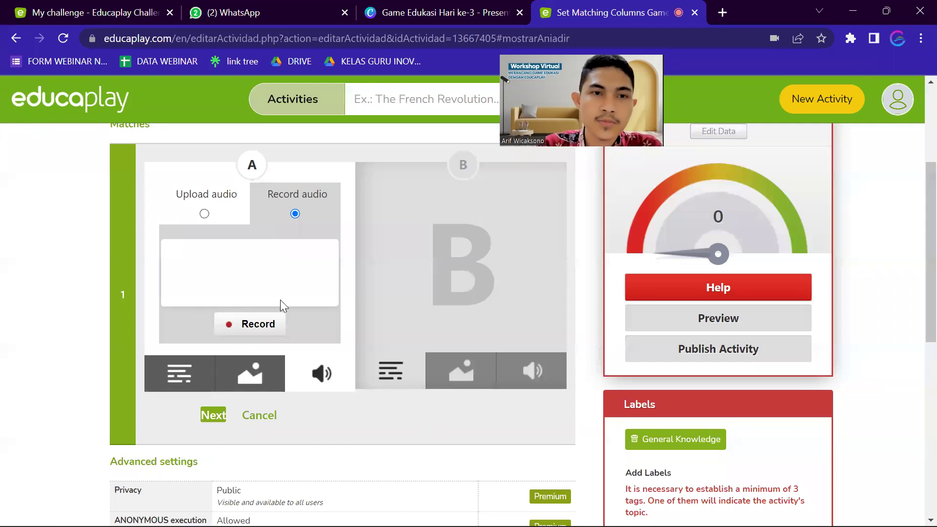
click(237, 329)
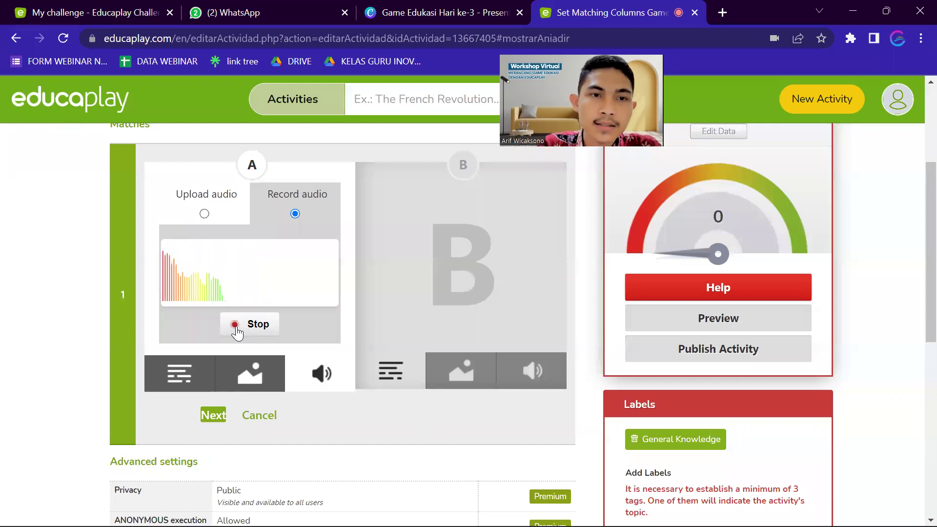
click(237, 328)
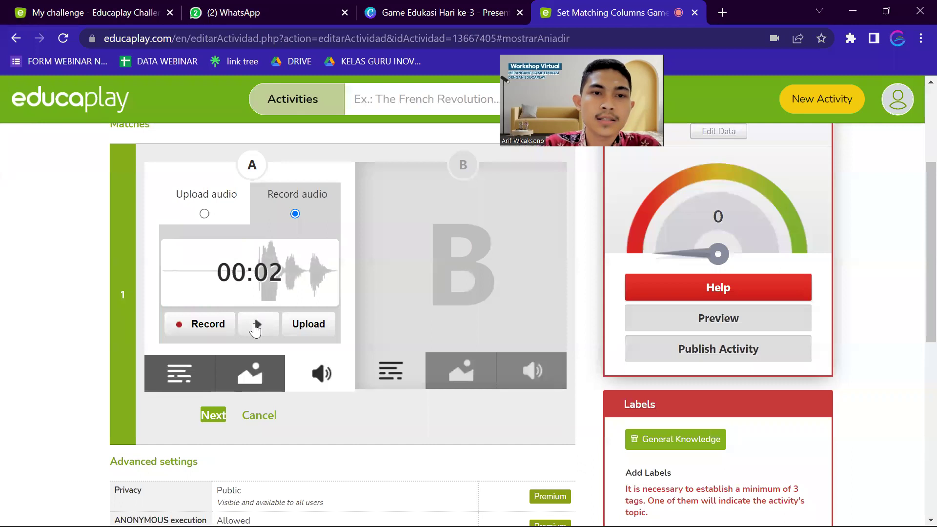
click(256, 328)
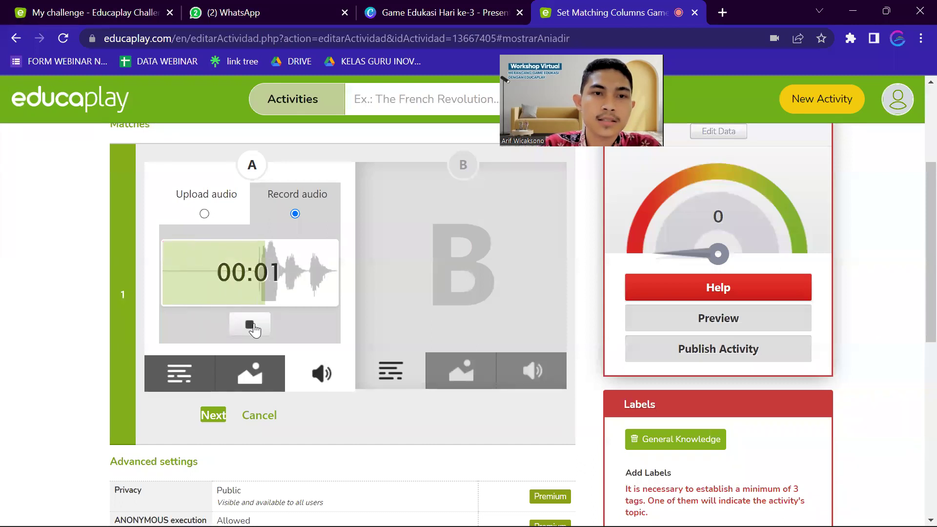
click(254, 328)
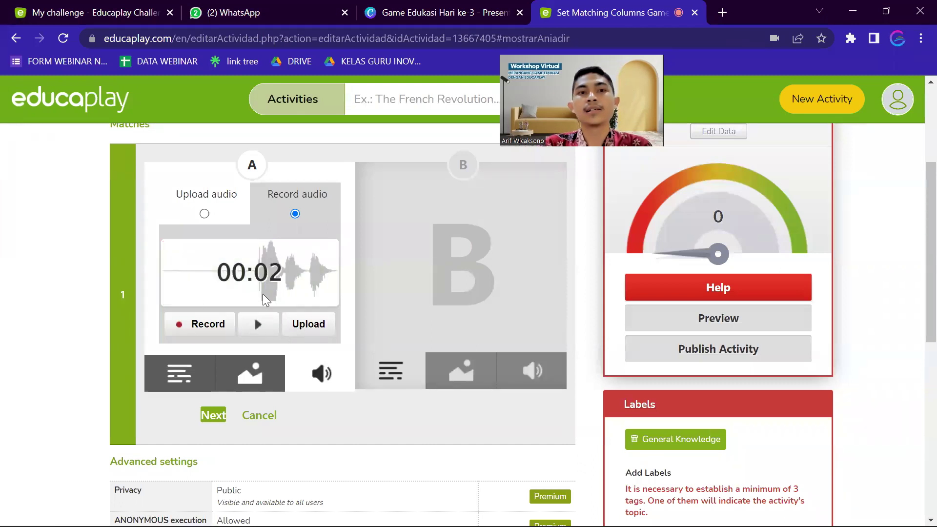
Step: Upload the recorded clip as side A's audio and set side B's content type to image
click(300, 329)
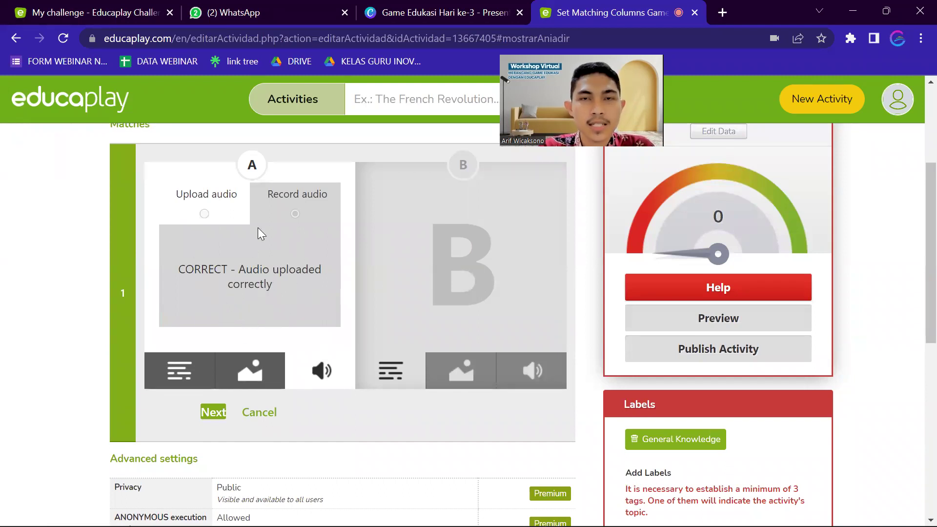
click(213, 414)
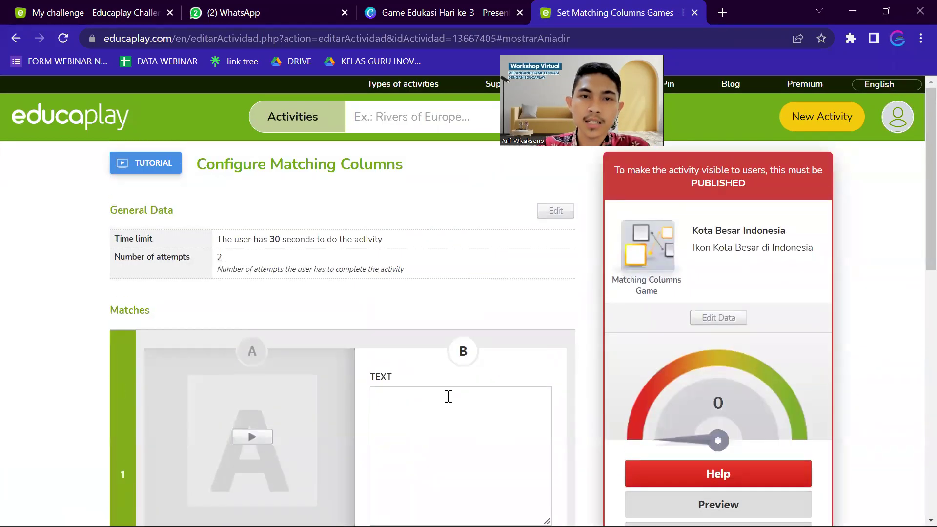
scroll(421, 283, up, 2)
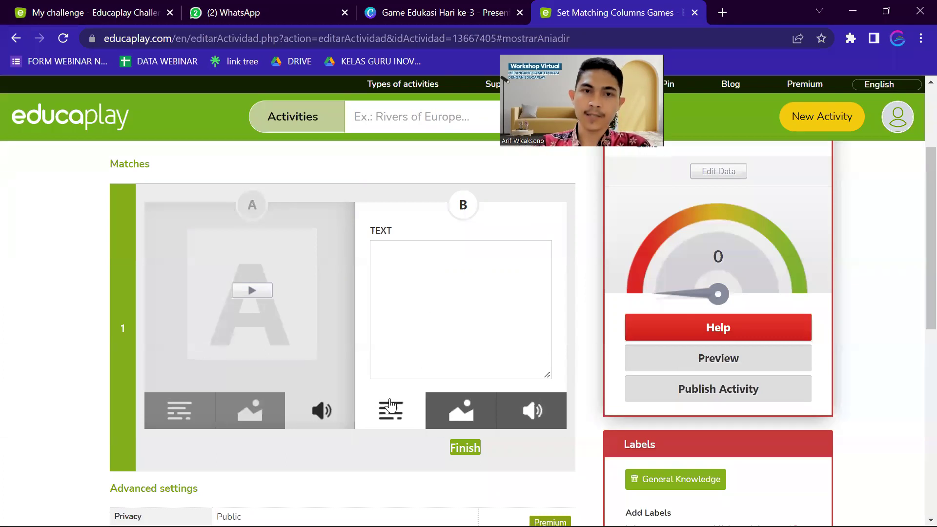
click(456, 410)
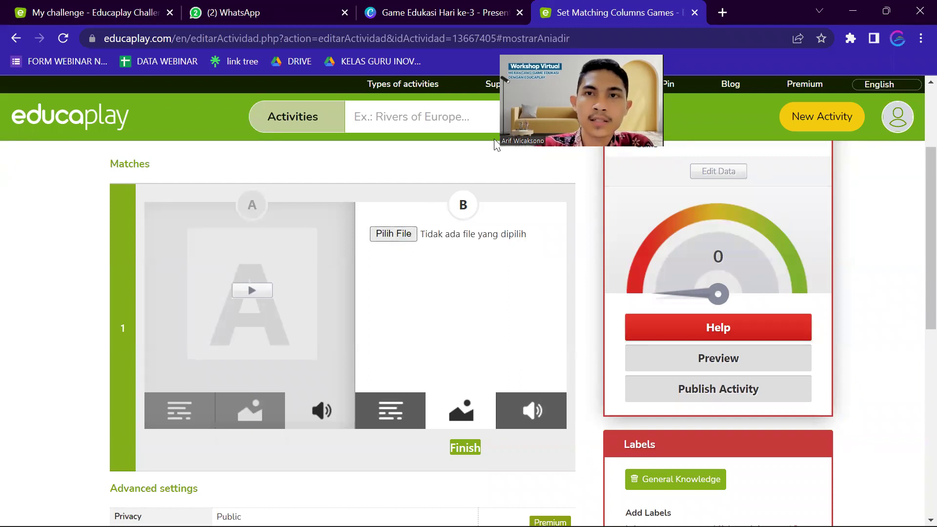
click(724, 11)
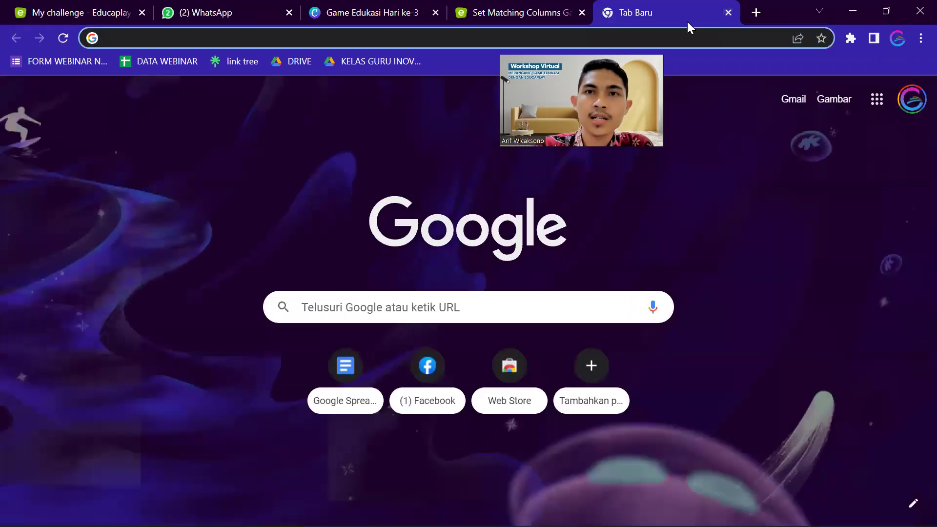
click(727, 13)
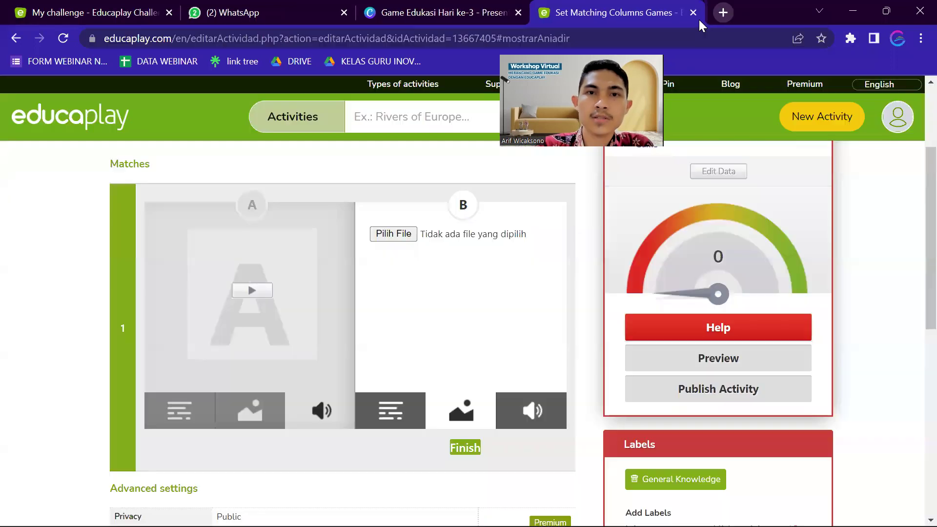
click(419, 240)
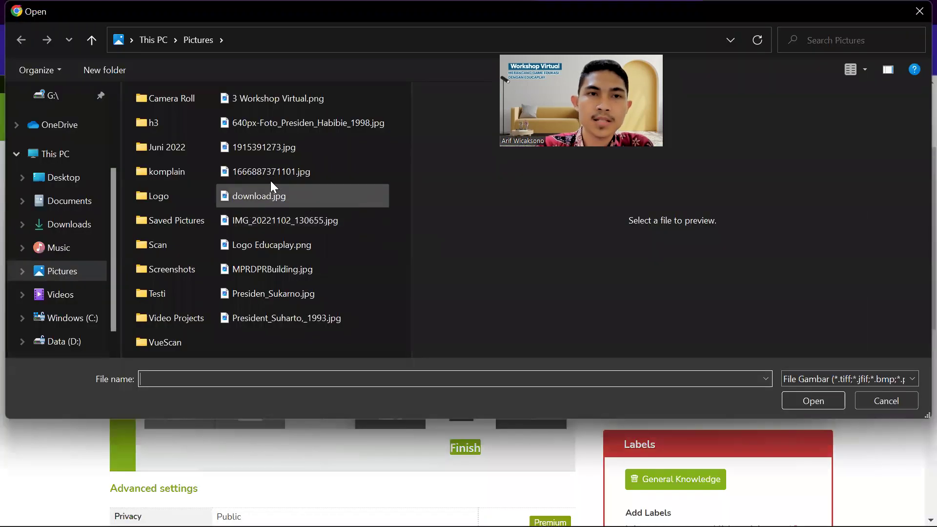
click(283, 121)
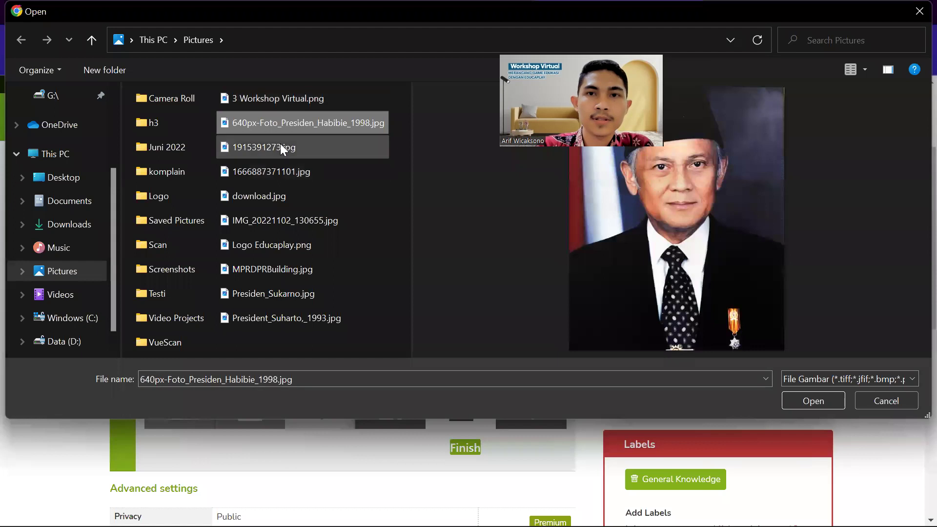
click(281, 145)
click(284, 173)
click(278, 193)
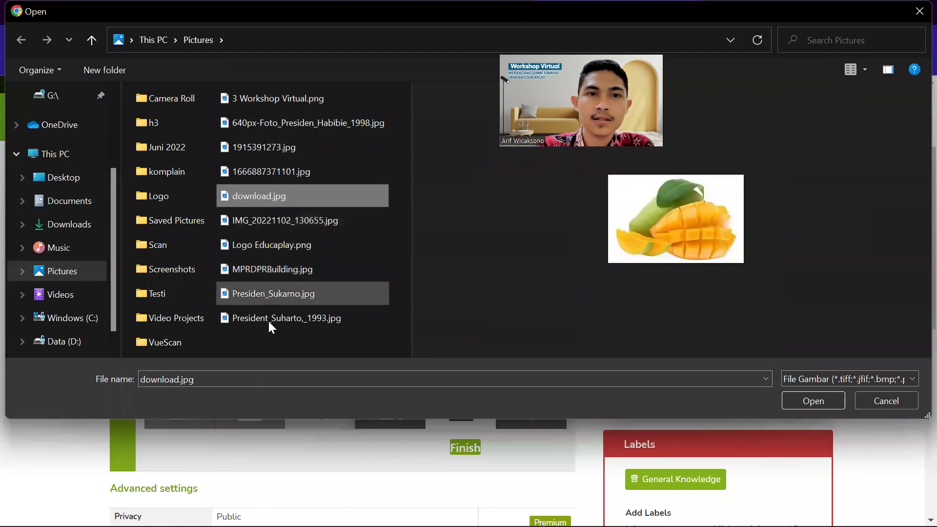
scroll(78, 122, up, 4)
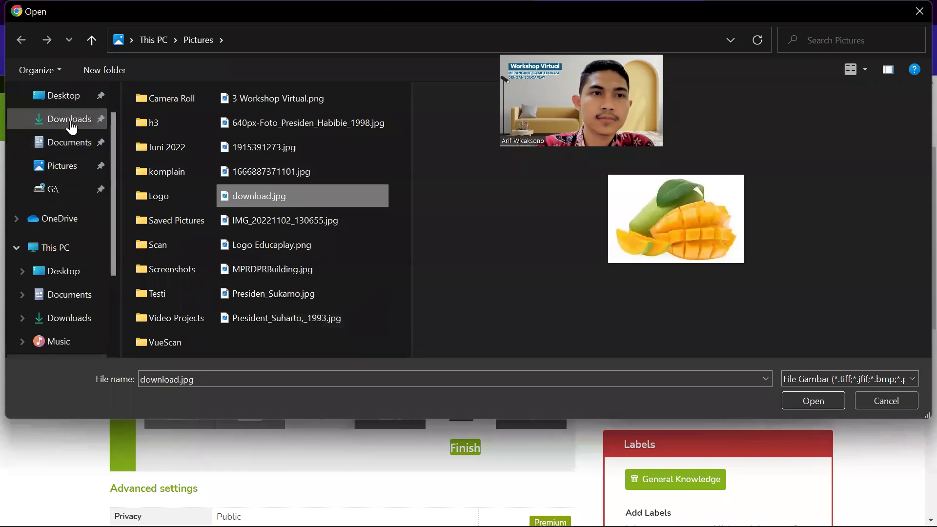
click(73, 119)
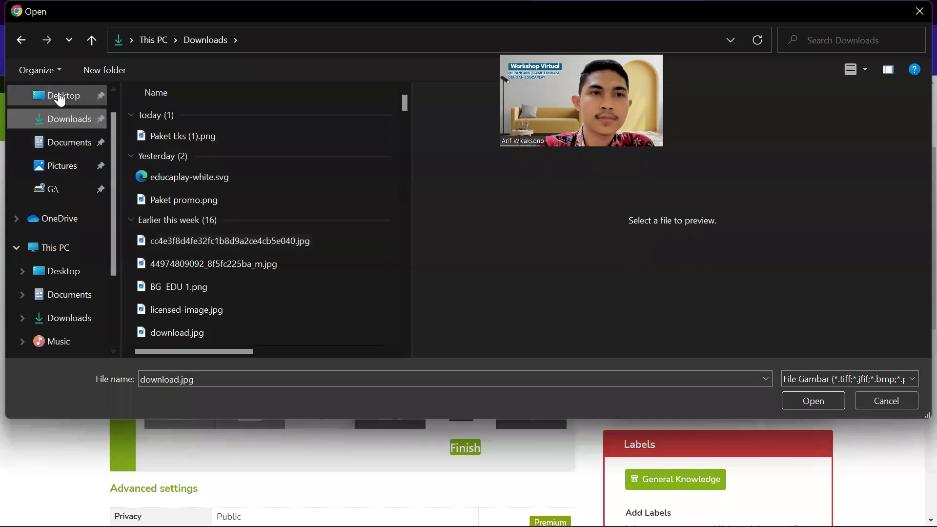
click(919, 10)
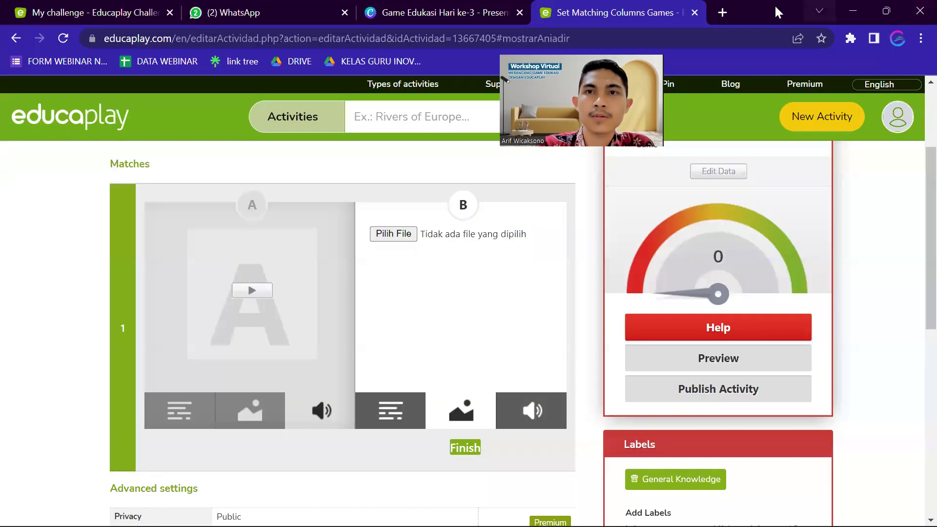
Step: Search Google Images for "jakarta" in a new browser tab
click(724, 13)
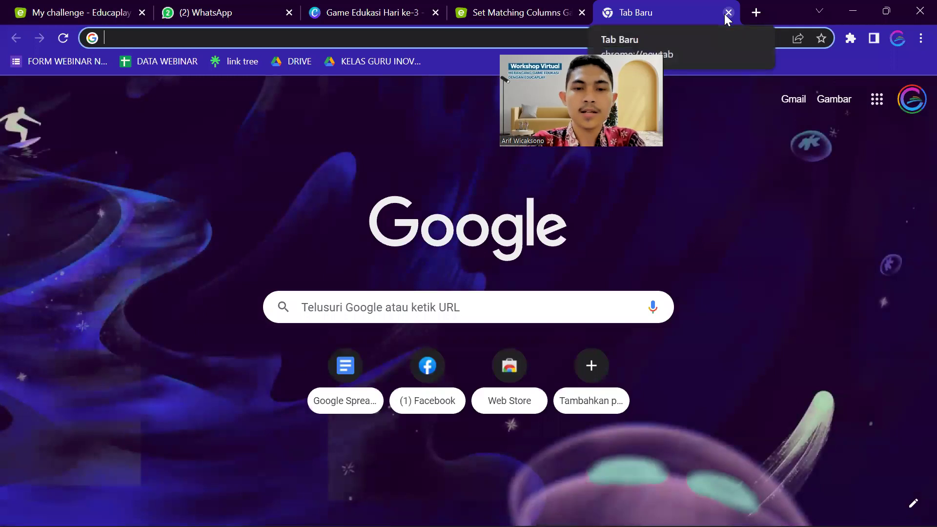
text(jakarta)
key(Return)
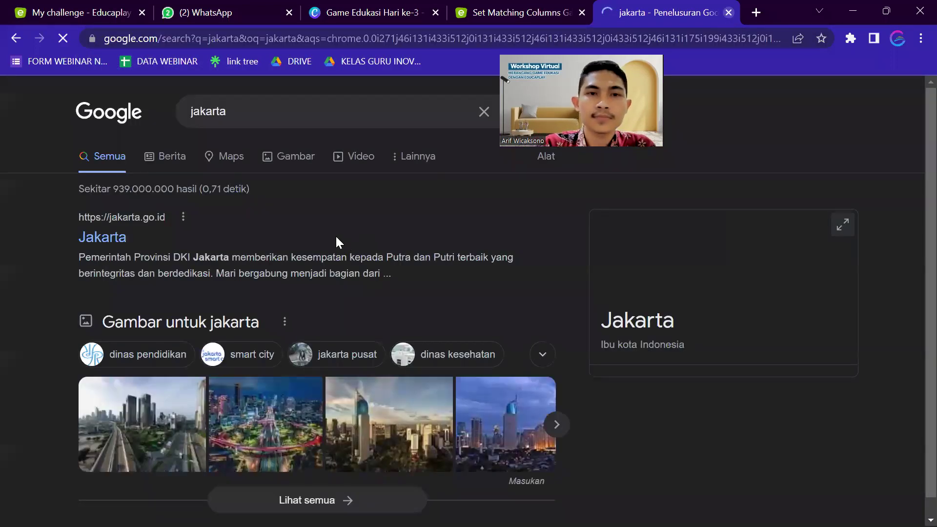
scroll(335, 235, down, 1)
scroll(195, 161, up, 1)
click(268, 159)
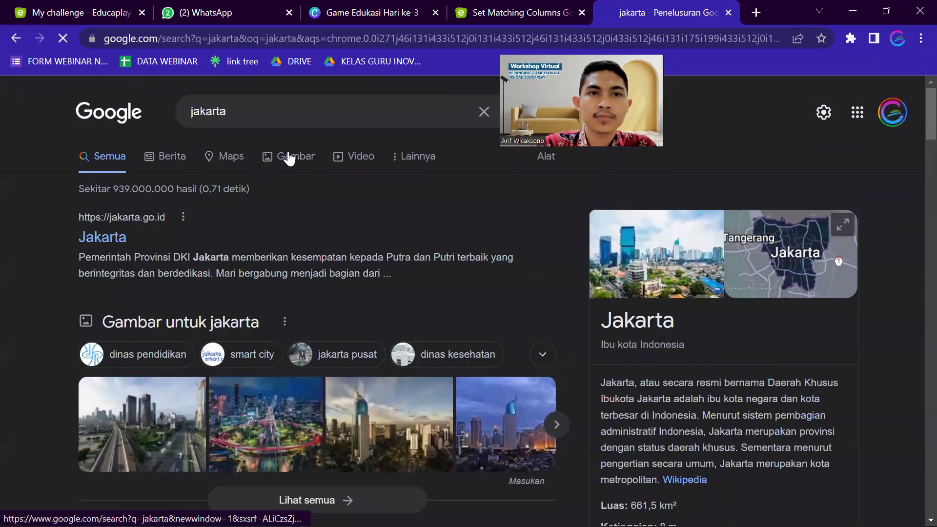
Step: Open the monument photo from Metro - SINDOnews in the jakarta image results and save it as a JPEG in the Pictures folder
scroll(573, 279, down, 3)
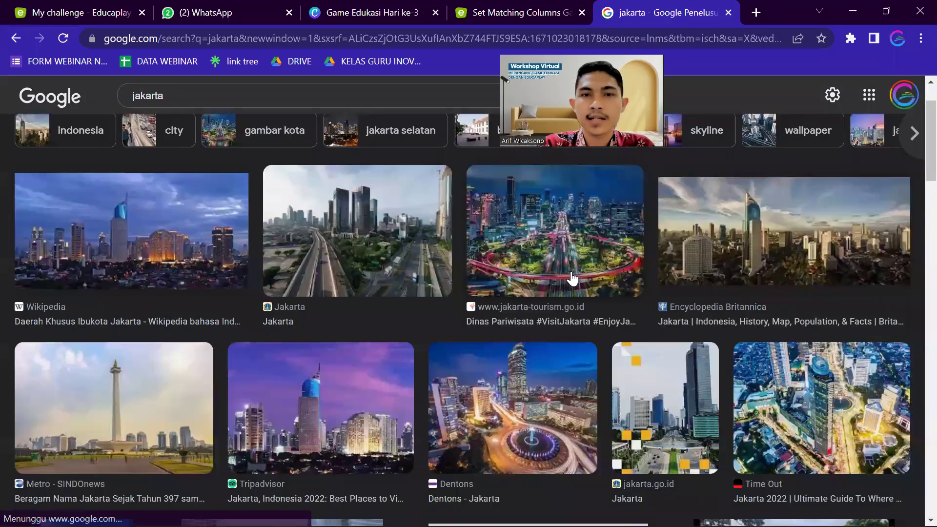
click(168, 276)
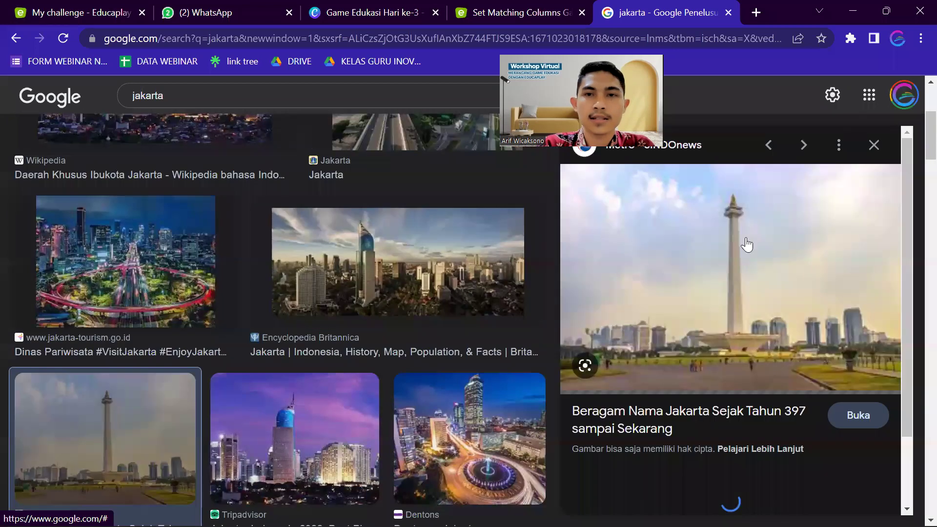
right_click(806, 233)
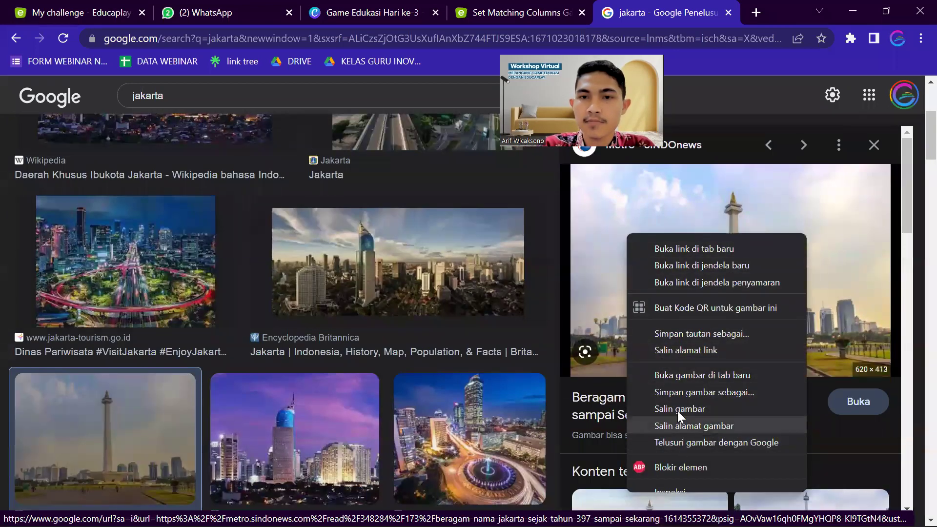
click(684, 396)
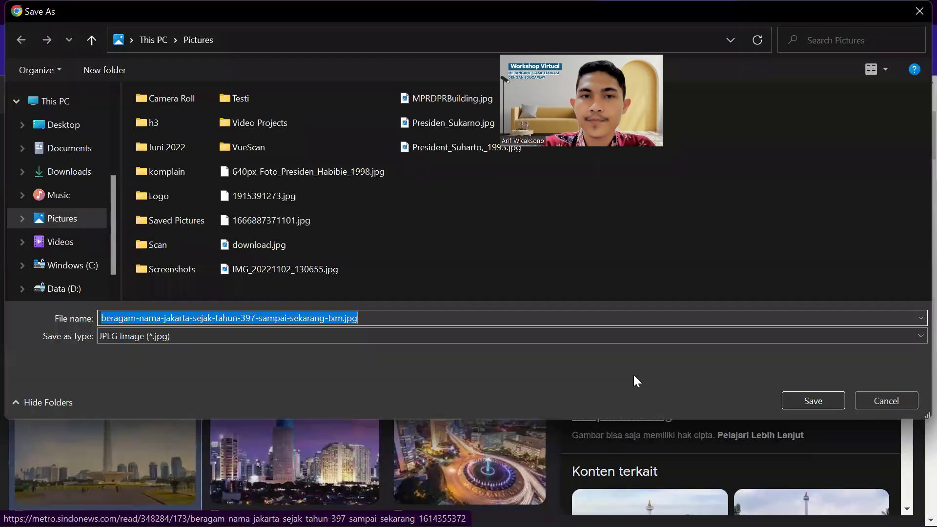
click(806, 400)
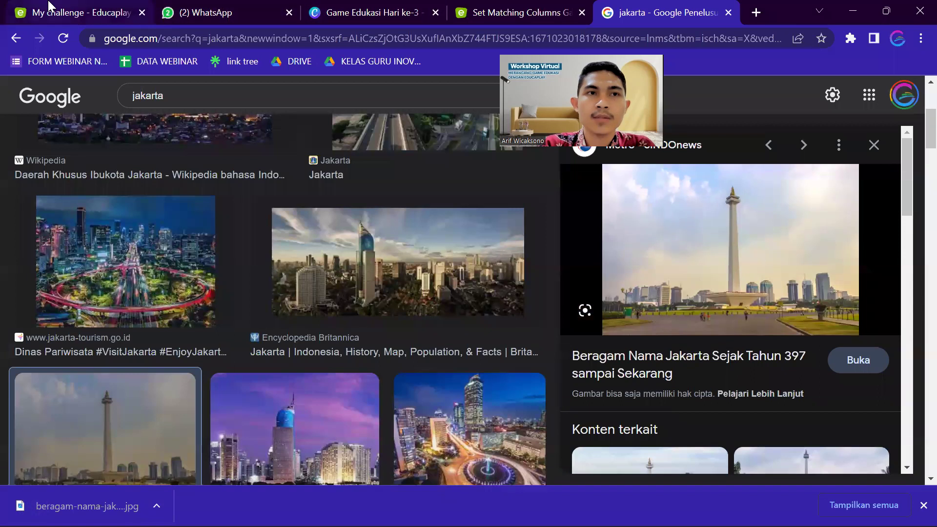
Step: Switch back to the Educaplay Matching Columns editor and close the My challenge page
click(106, 20)
click(515, 12)
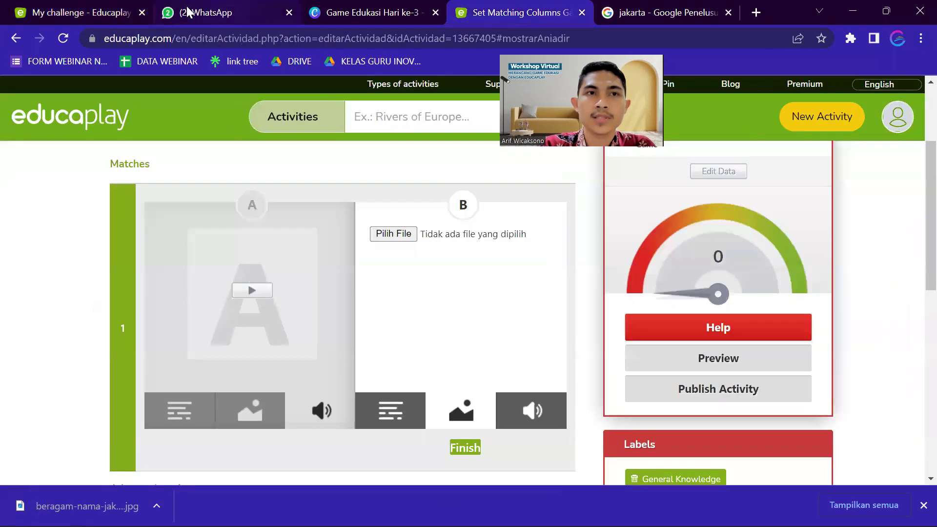
click(141, 13)
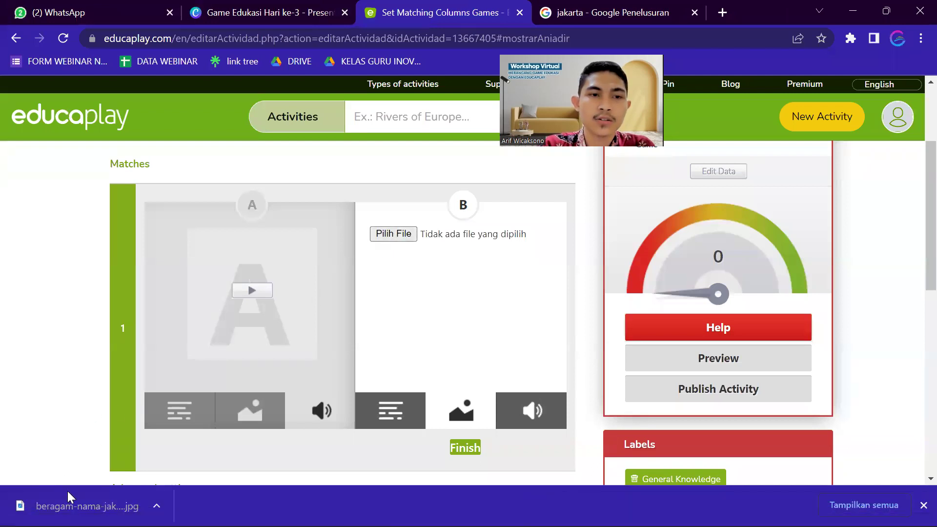
Step: Load the downloaded Jakarta monument photo as side B's image and finish match 1
drag(69, 497, 401, 233)
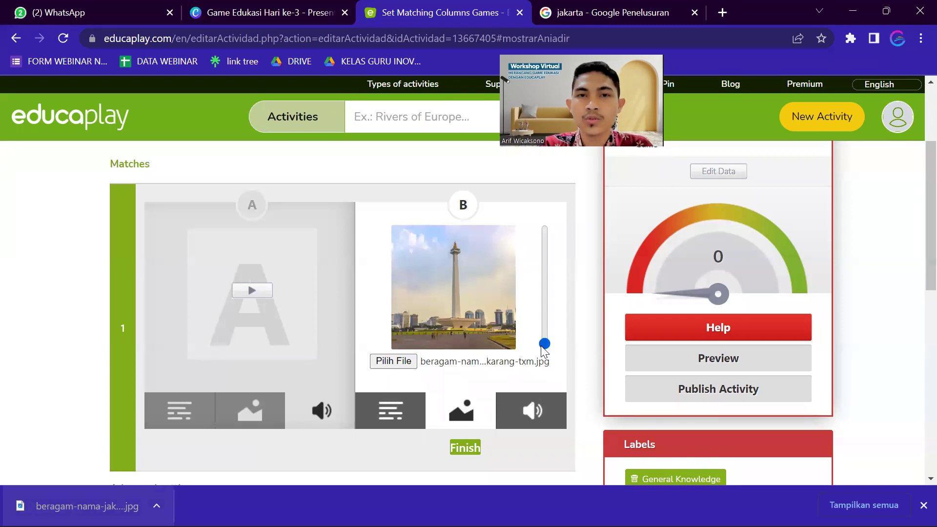
drag(545, 344, 543, 364)
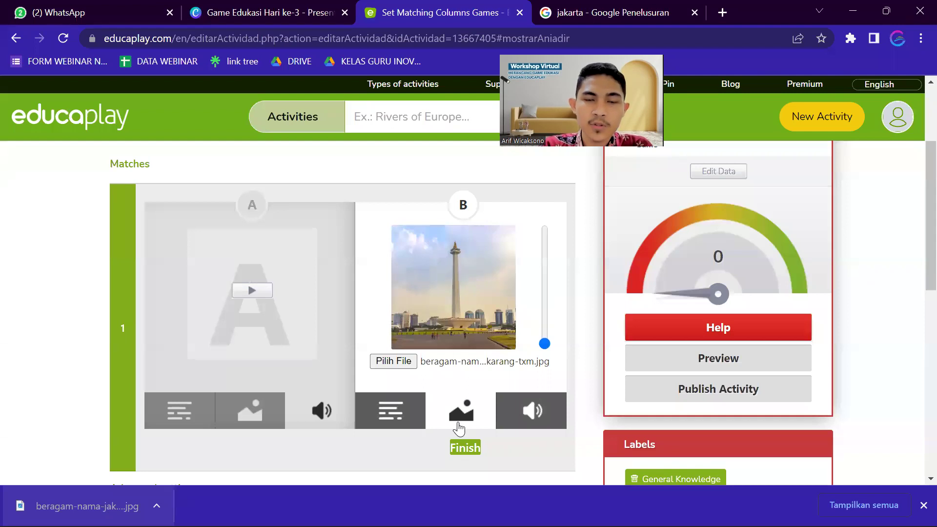
click(464, 449)
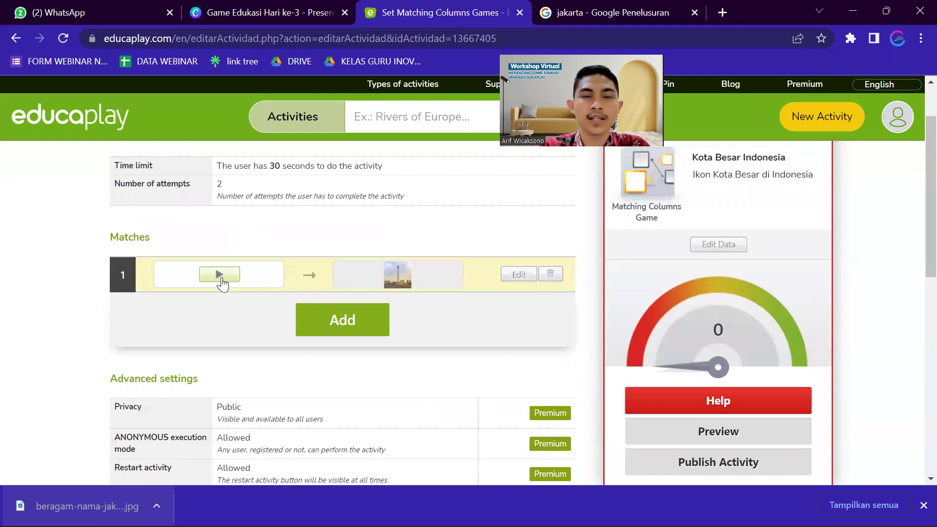
Step: Add a second match with the text "Surabaya" on side A and set side B's content type to image
click(342, 320)
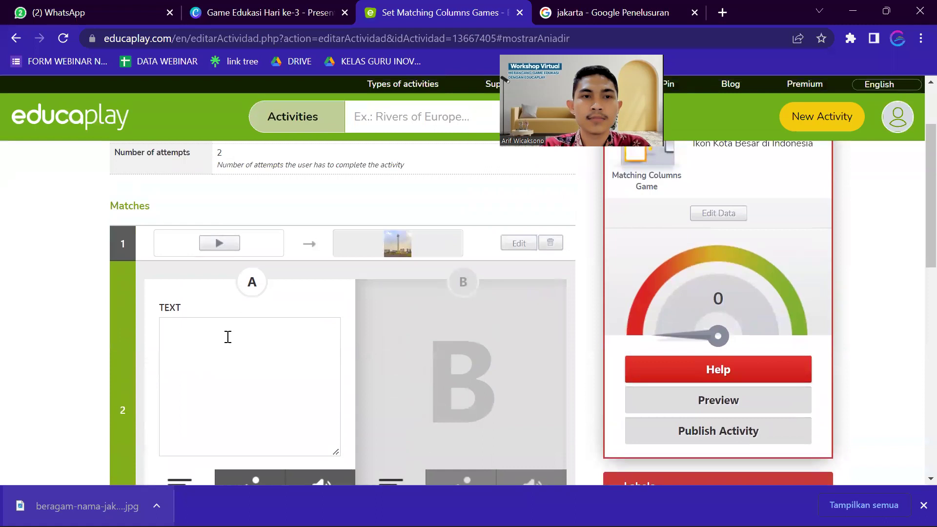
click(229, 339)
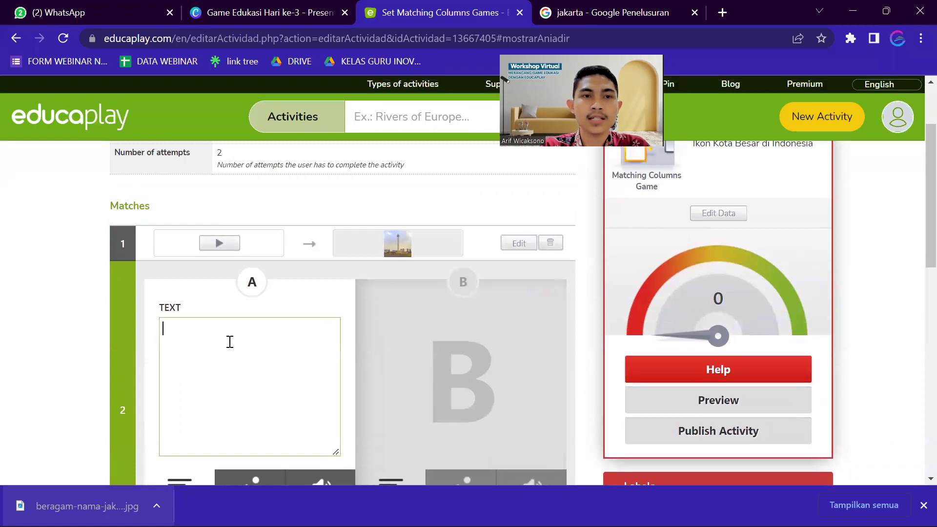
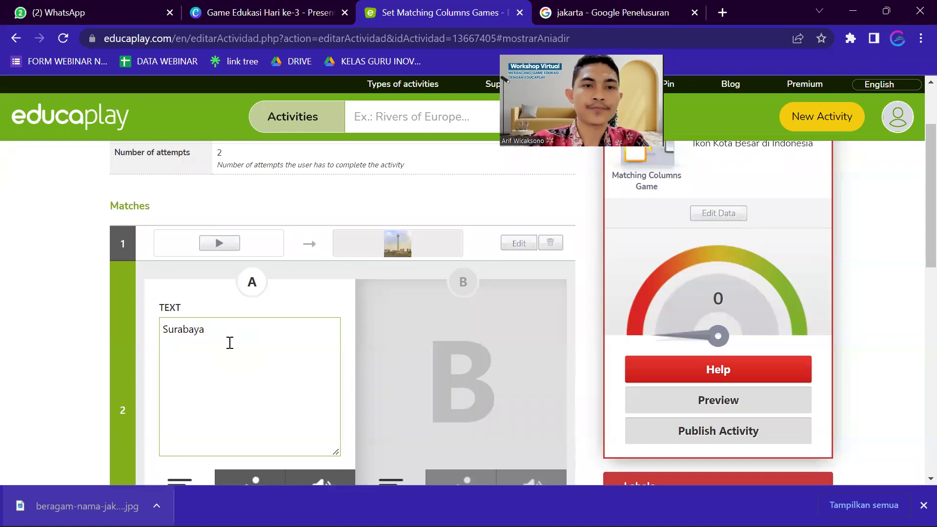
scroll(229, 343, down, 3)
click(212, 386)
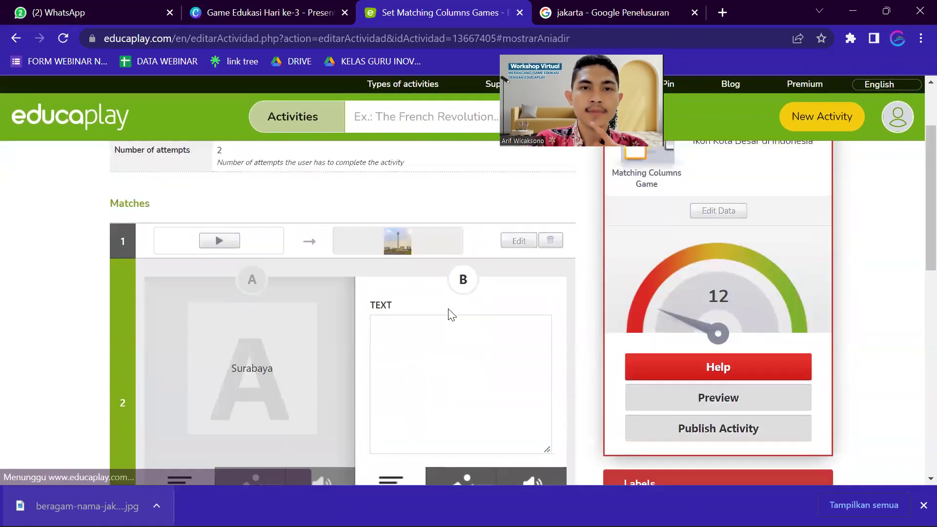
scroll(452, 315, down, 3)
click(459, 349)
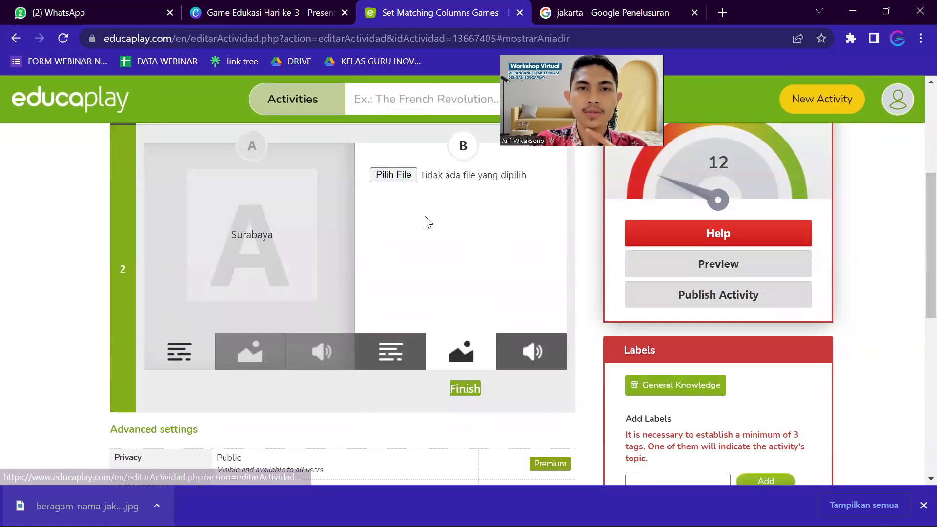
Step: Return to Google Images and search for "surabaya"
click(605, 8)
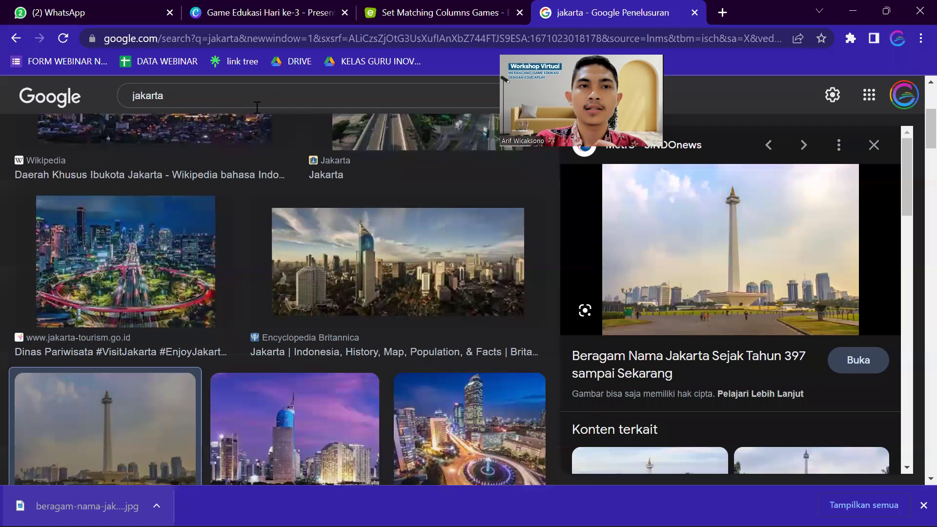
double_click(125, 96)
text(suraa)
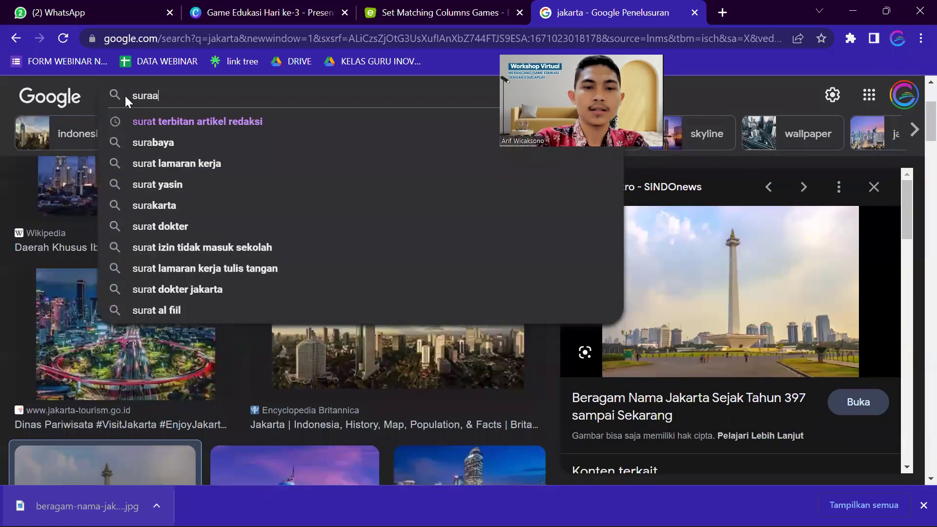
key(BackSpace)
text(baya)
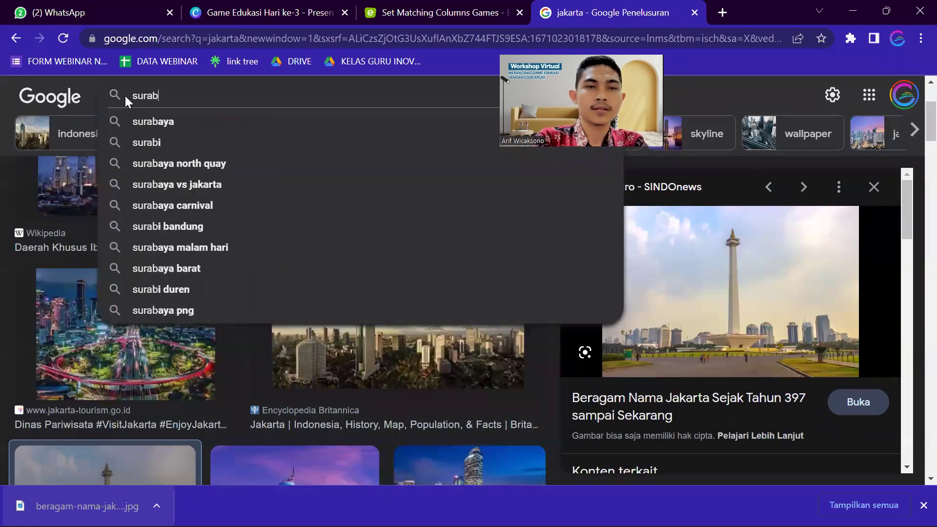
key(Return)
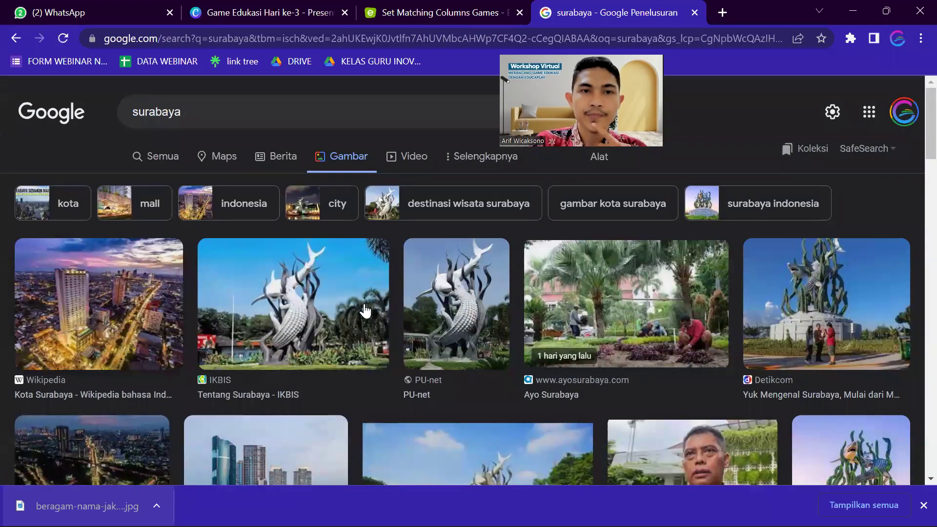
Step: Open the IKBIS photo of the shark and crocodile statue and save it as a JPEG in the Pictures folder
click(308, 319)
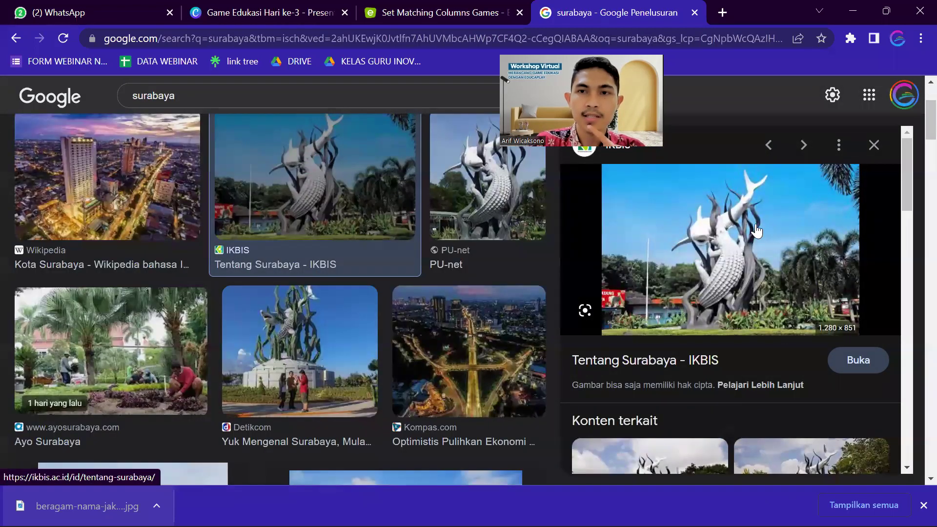
right_click(756, 230)
click(630, 392)
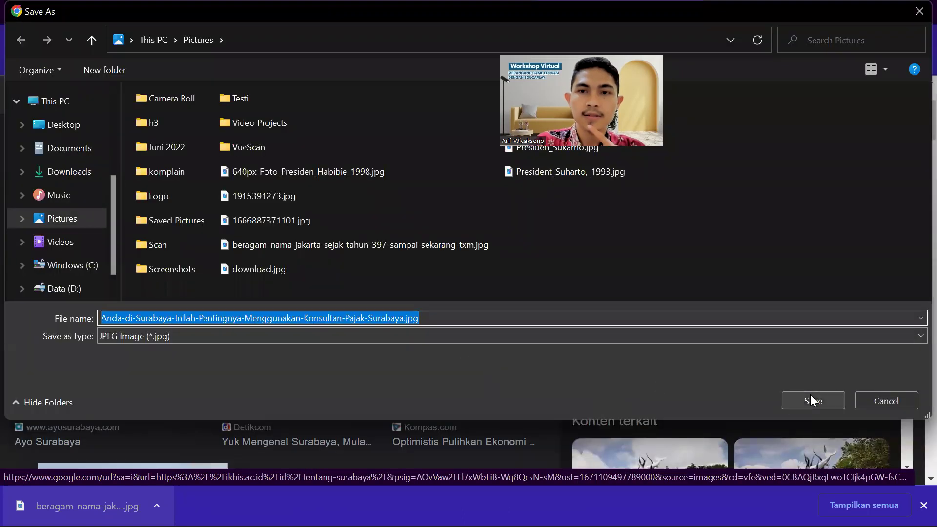
click(811, 398)
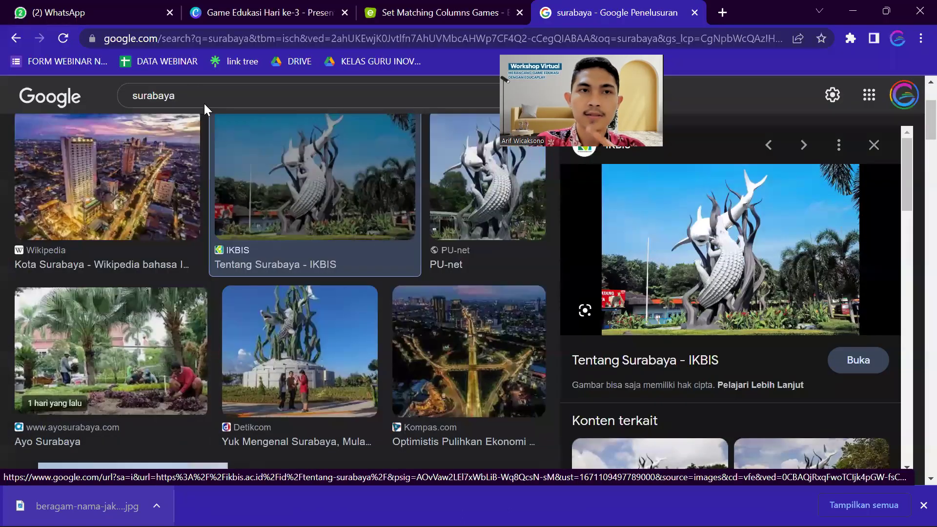
Step: Back in Educaplay, load the downloaded Surabaya statue photo as side B's image and finish match 2
click(375, 20)
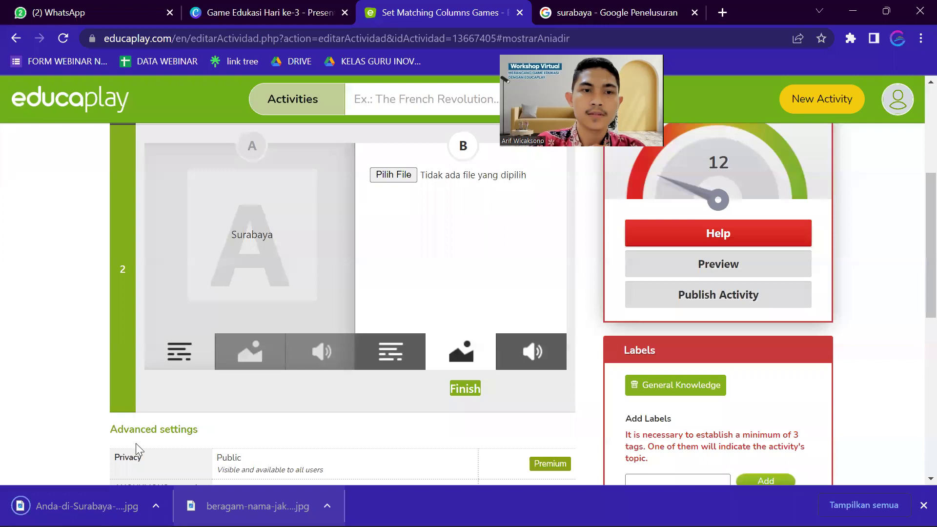
drag(78, 506, 388, 178)
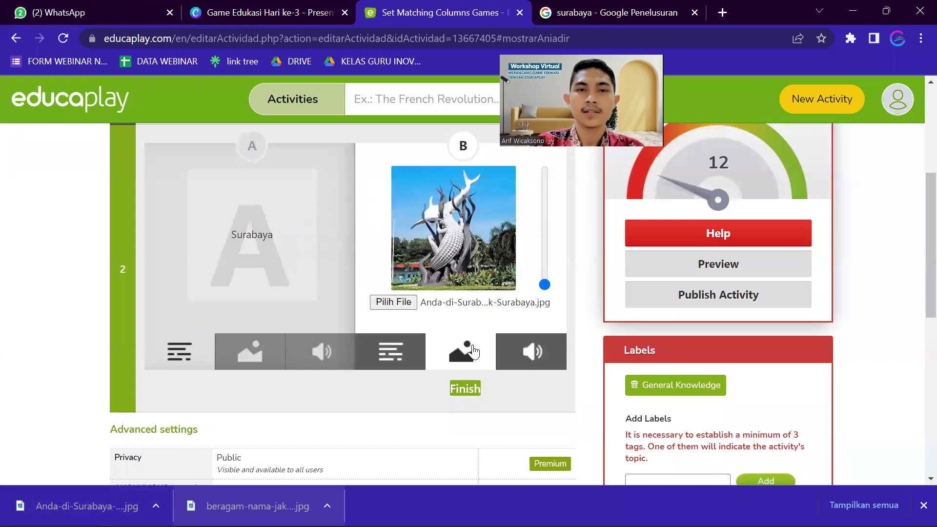
click(469, 390)
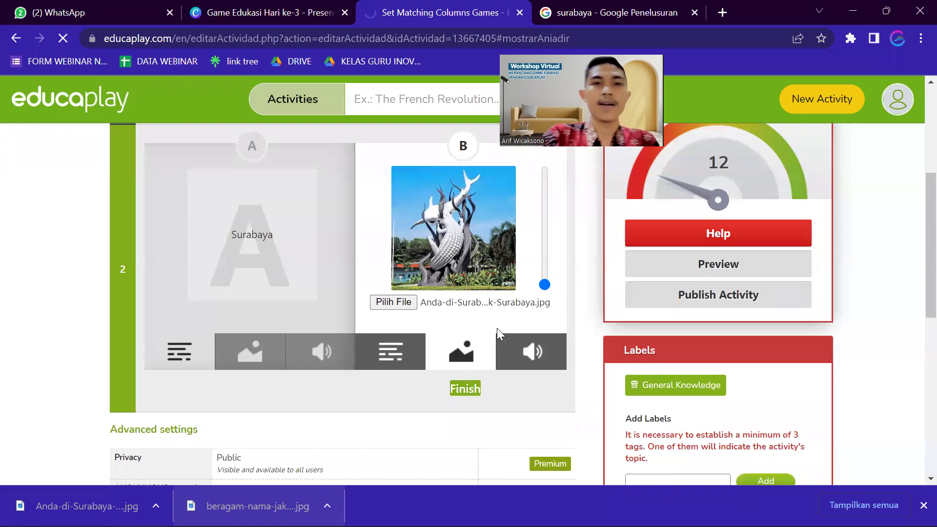
scroll(449, 293, down, 1)
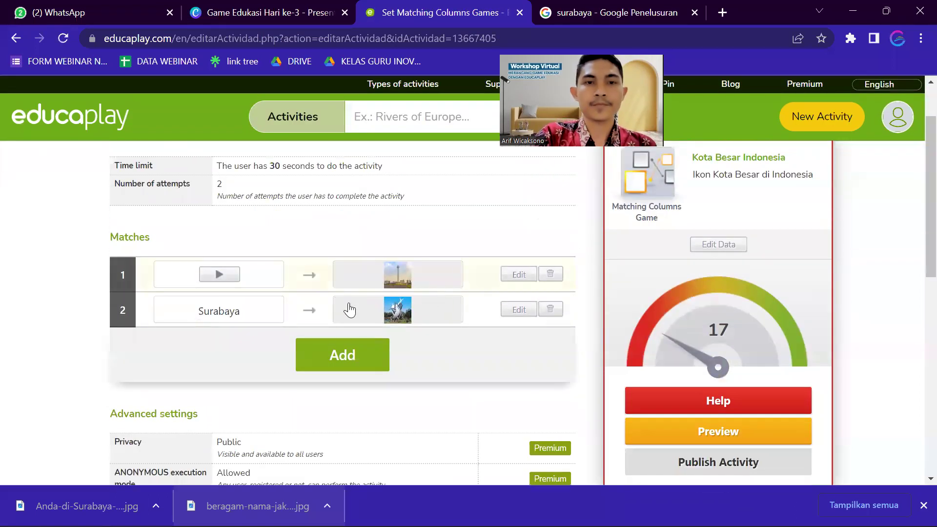
Step: Add a third match to the game and set its side A content type to image
click(340, 354)
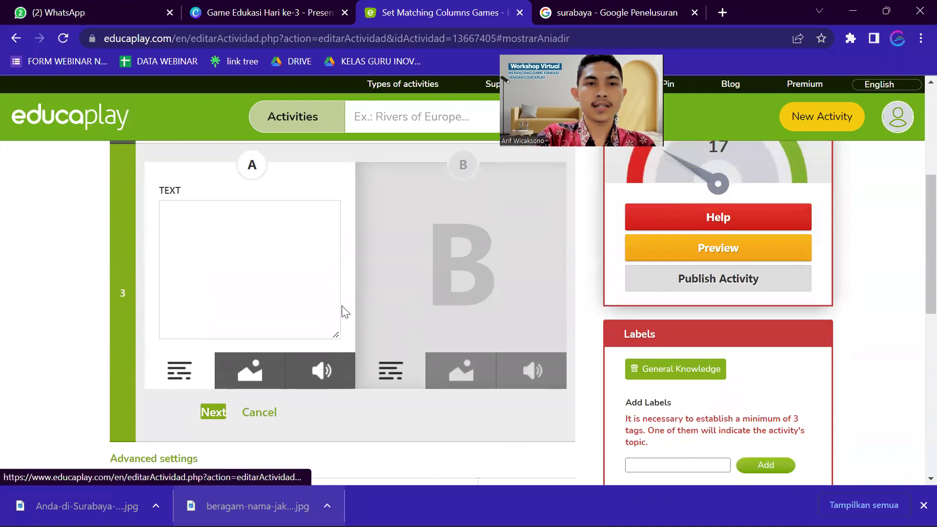
scroll(341, 305, up, 3)
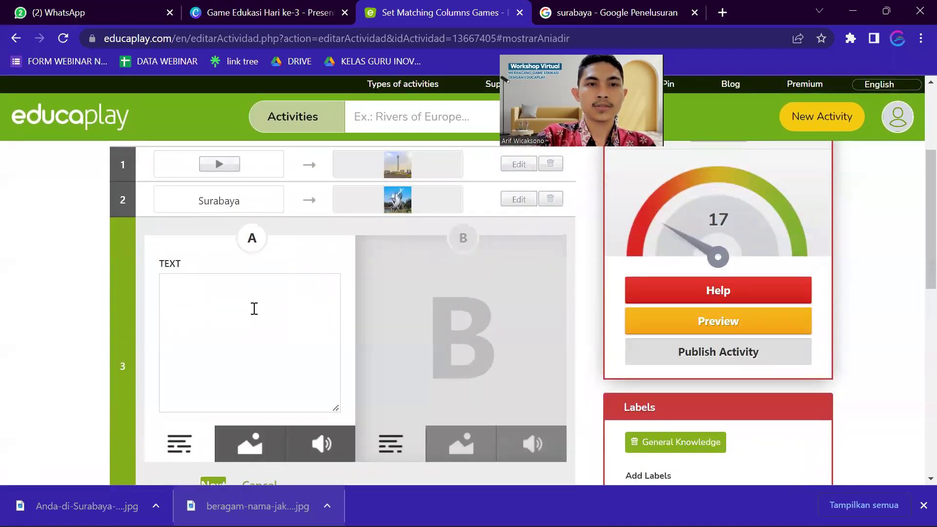
scroll(268, 303, up, 1)
scroll(361, 269, down, 1)
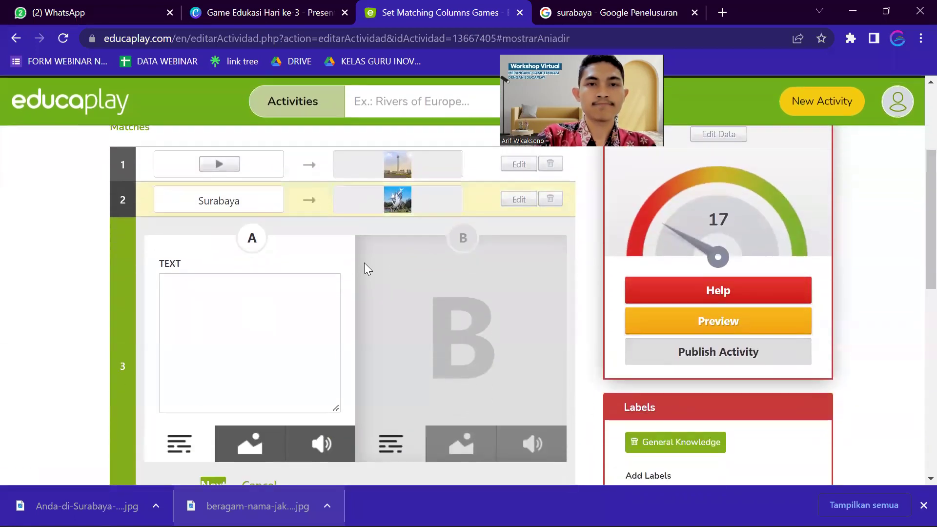
scroll(217, 439, down, 2)
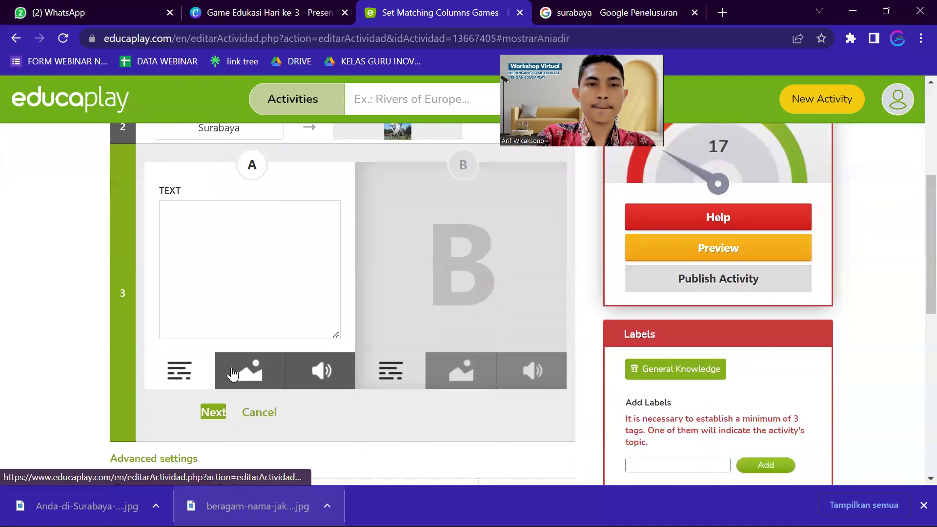
click(247, 373)
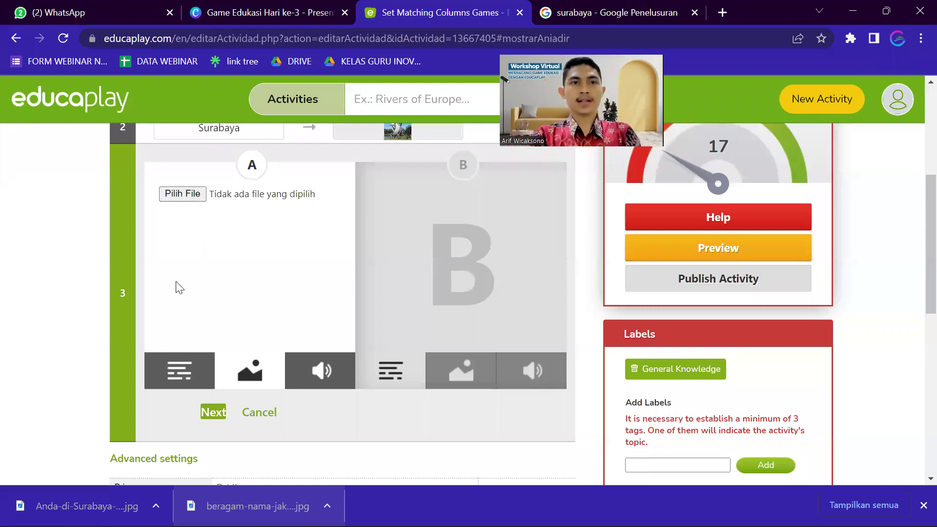
Step: Return to Google Images and search for "malioboro"
click(573, 5)
scroll(395, 286, up, 3)
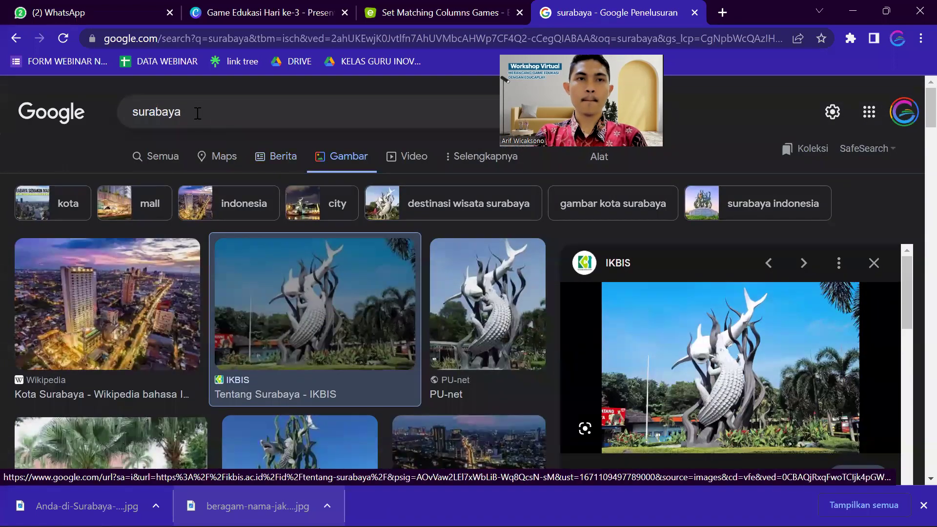
click(218, 110)
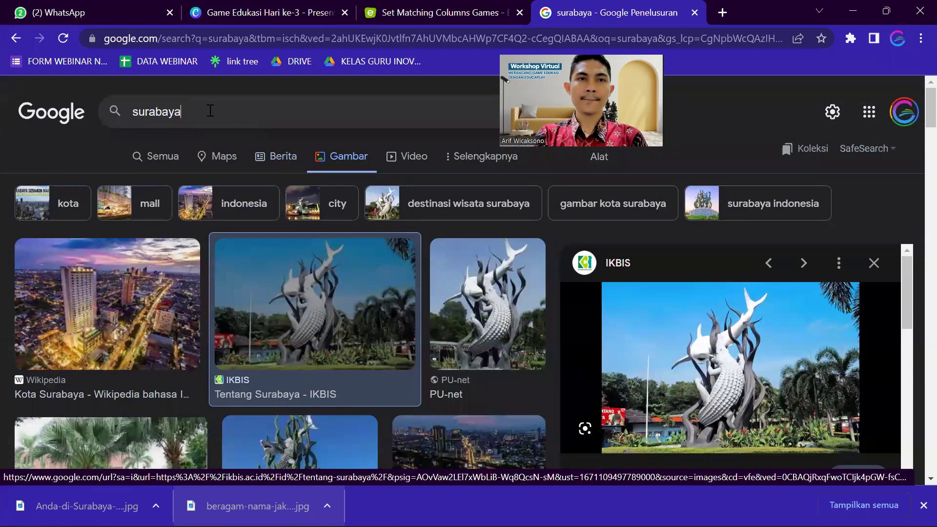
drag(224, 109, 149, 108)
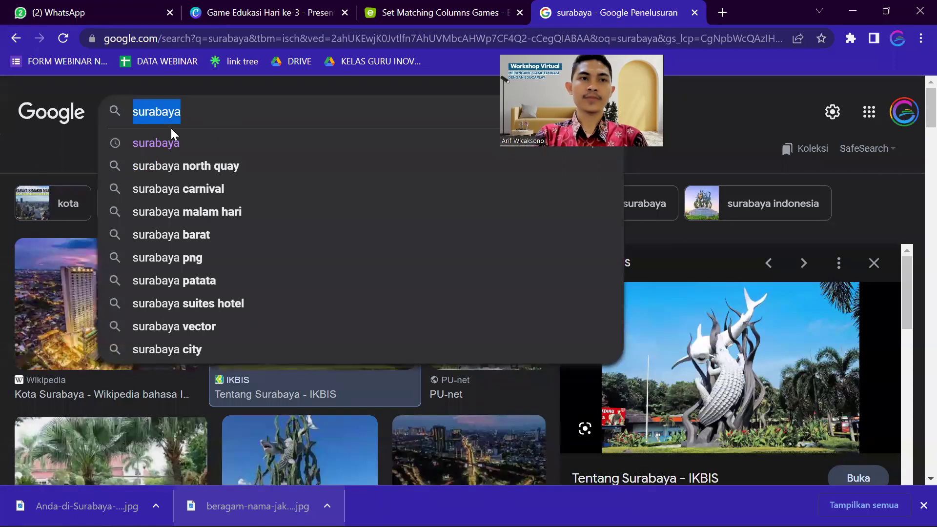
text(mali)
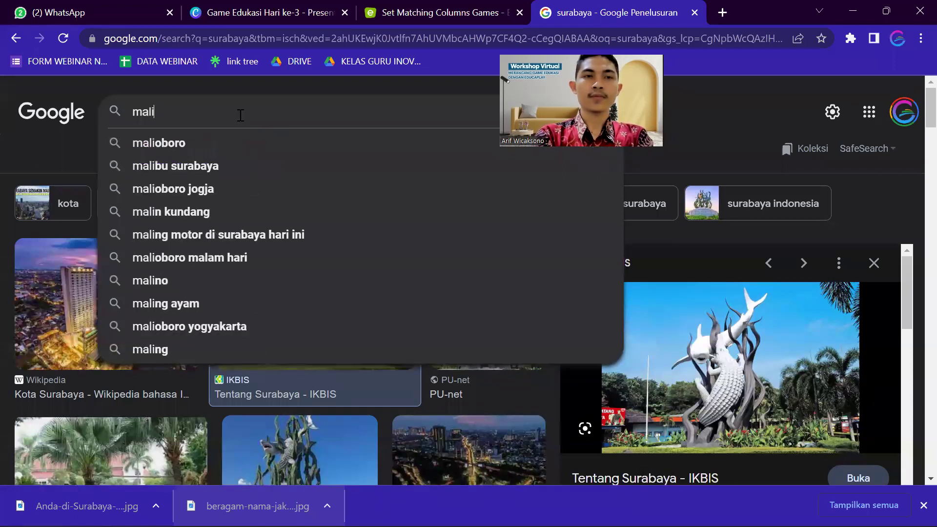
text(oboro)
key(Return)
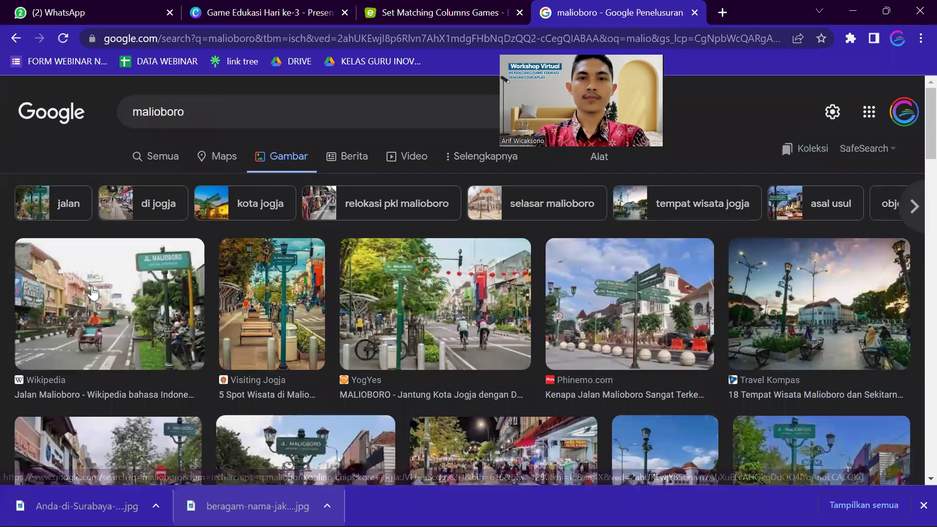
Step: Open the Wikipedia photo of Jalan Malioboro and save it as Malioboro_Street,_Yogyakarta.jpg in the Pictures folder
click(109, 302)
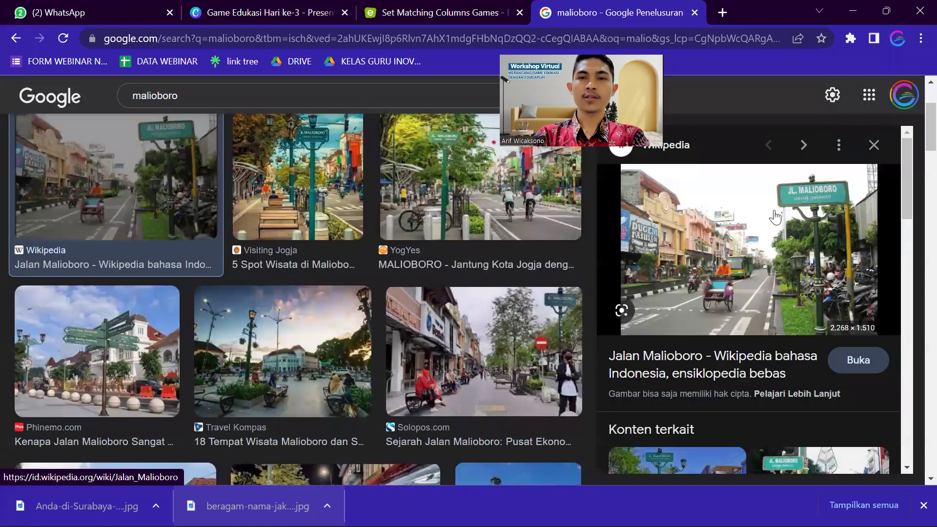
right_click(597, 211)
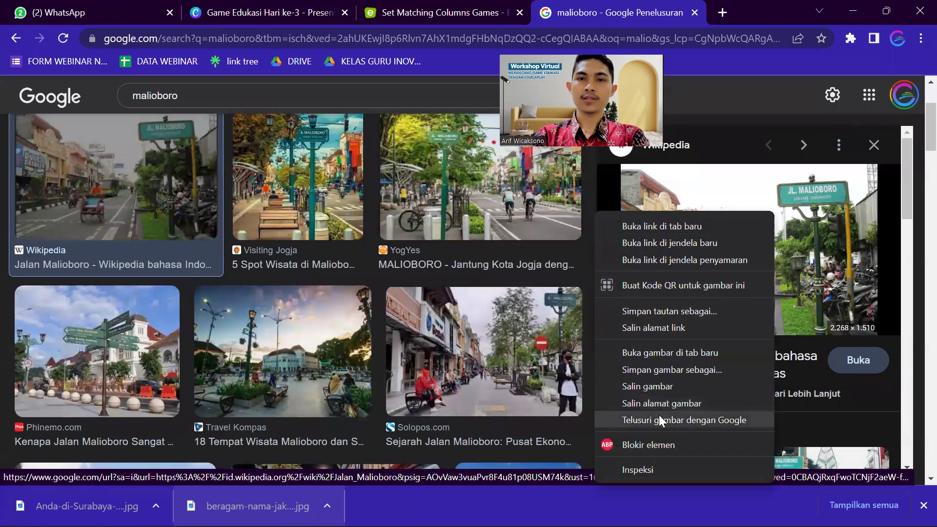
click(658, 369)
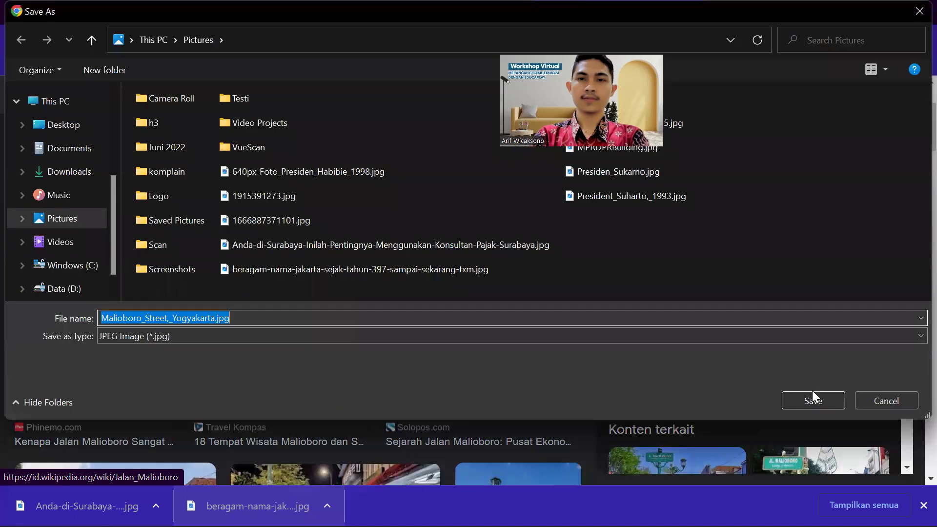
click(812, 398)
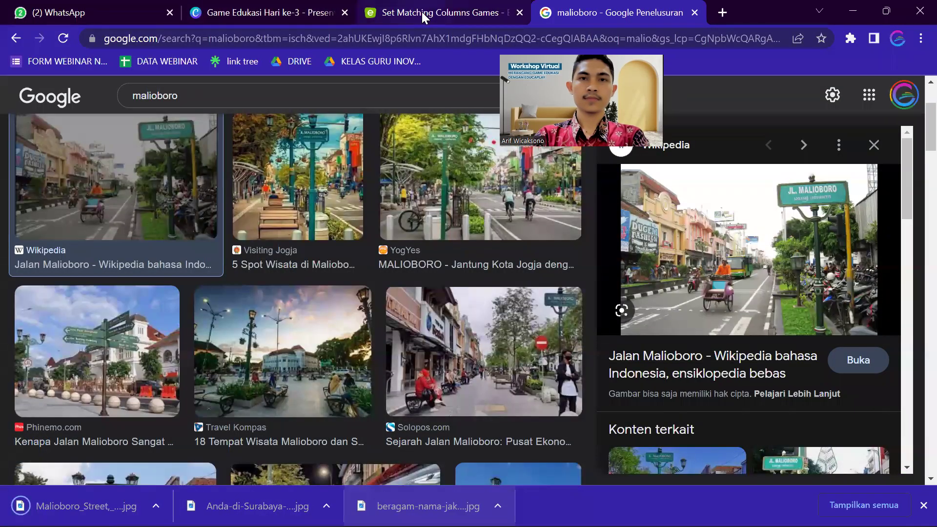
Step: Replace the image search with "tugu jogja"
scroll(358, 184, up, 3)
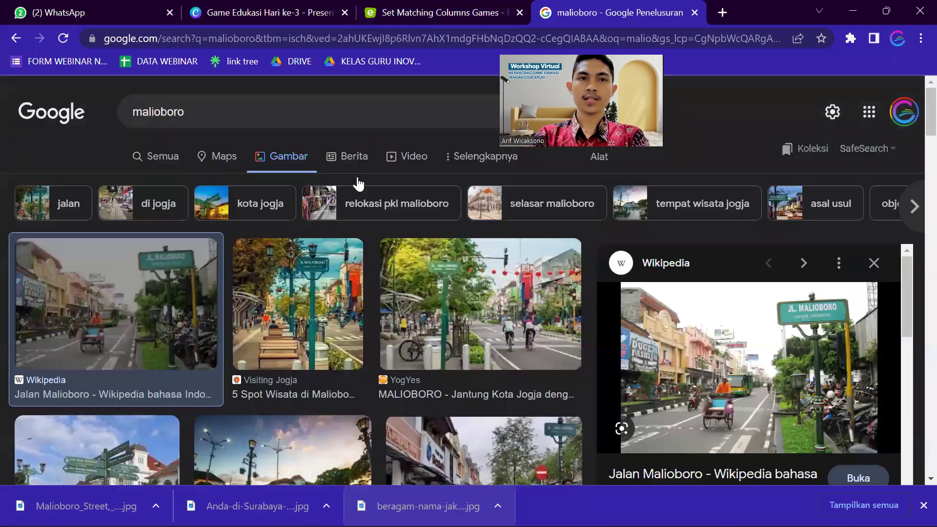
double_click(202, 114)
text(tugu)
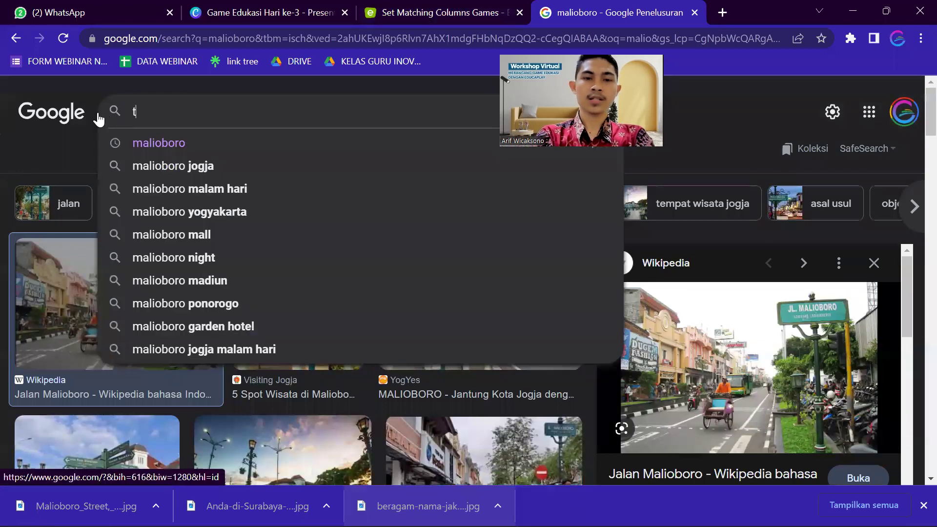
click(165, 139)
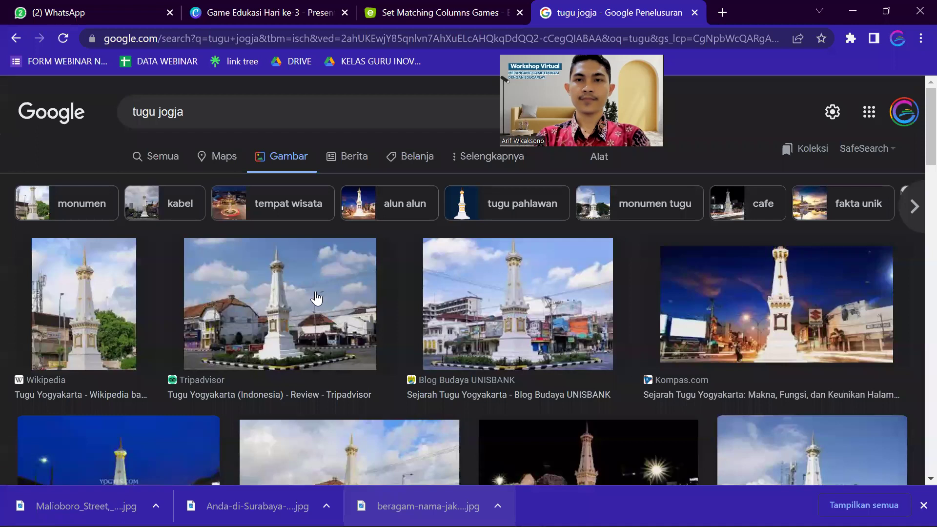
Step: Open the Tripadvisor photo of the Tugu Yogyakarta monument and save it as a JPEG in the Pictures folder
click(316, 298)
right_click(760, 242)
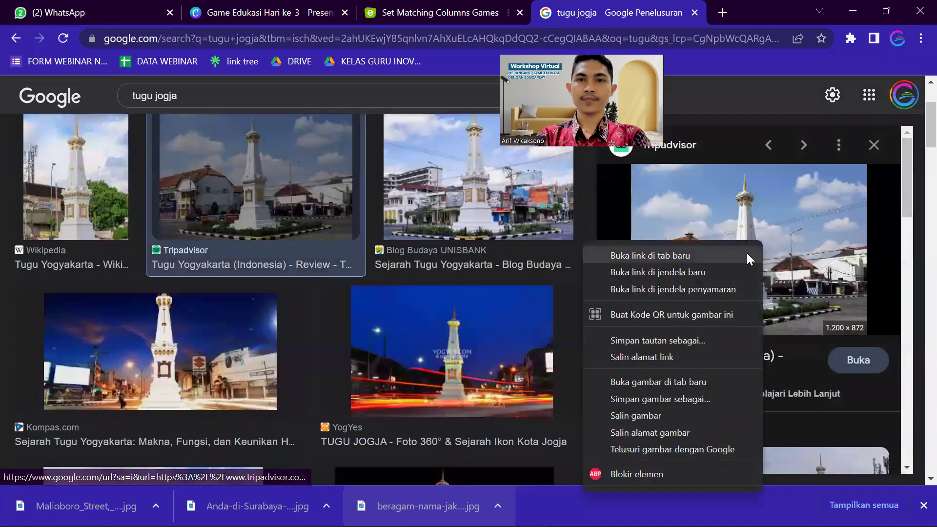
click(650, 398)
click(803, 397)
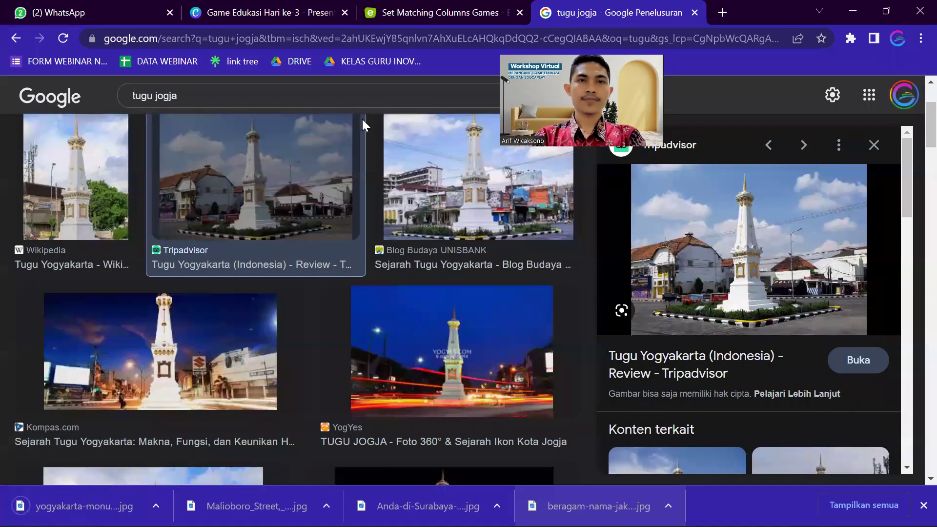
Step: Back in Educaplay, complete match 3 with the downloaded Malioboro photo as side A's image and the Yogyakarta monument photo as side B's image
key(ctrl+shift+Tab)
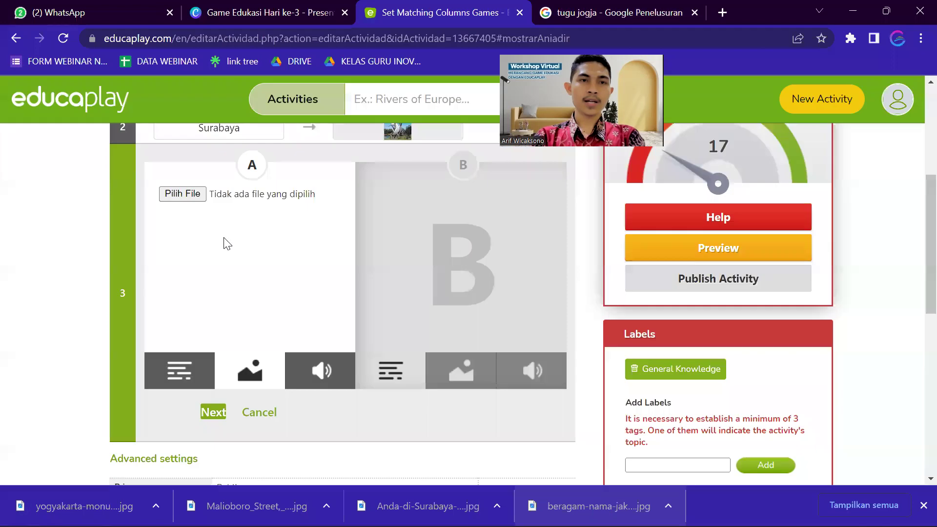
drag(254, 506, 207, 206)
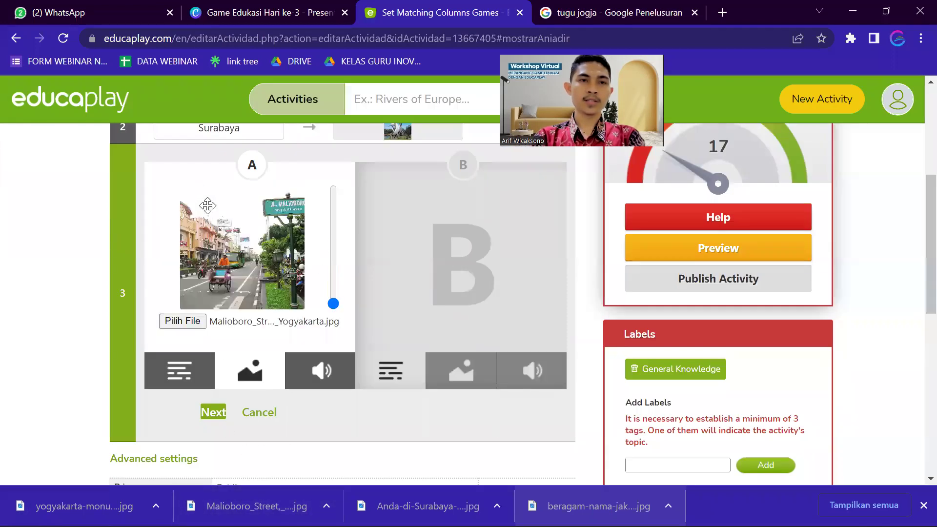
click(229, 413)
scroll(405, 292, up, 10)
scroll(410, 300, up, 2)
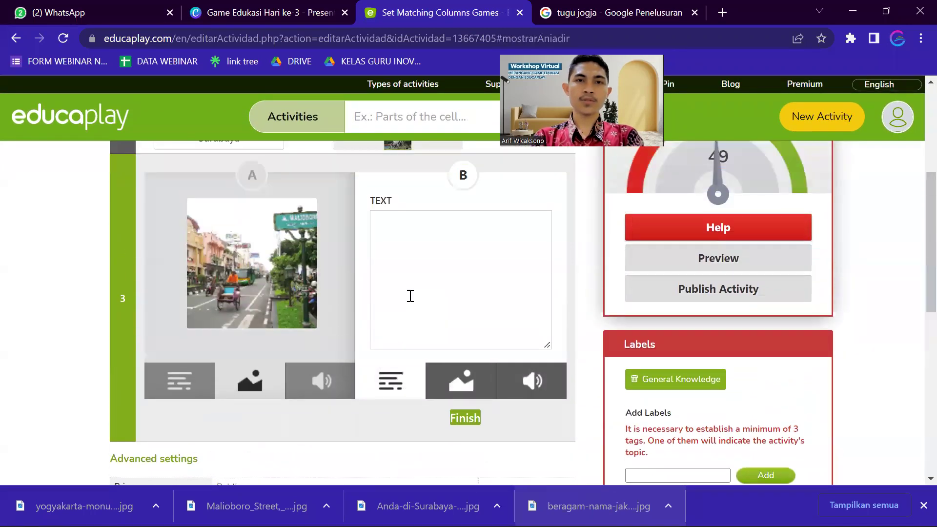
click(453, 365)
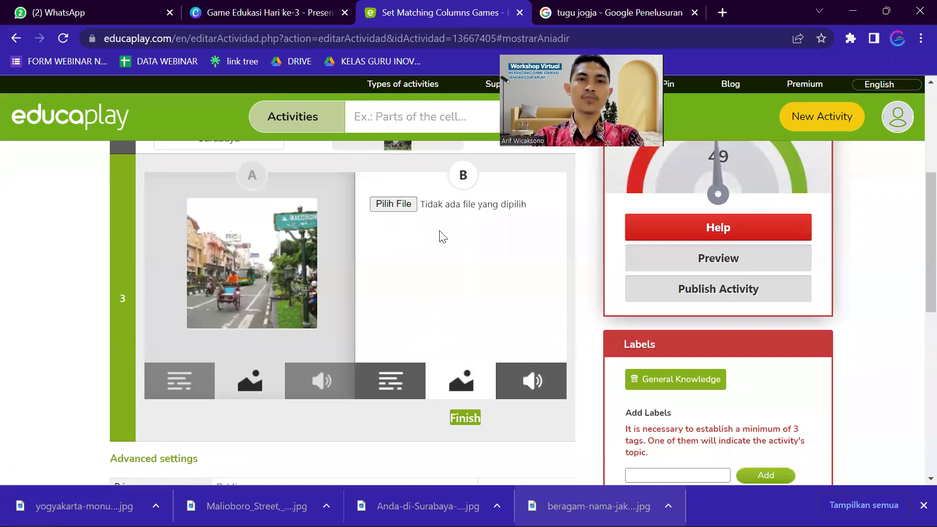
drag(78, 506, 387, 207)
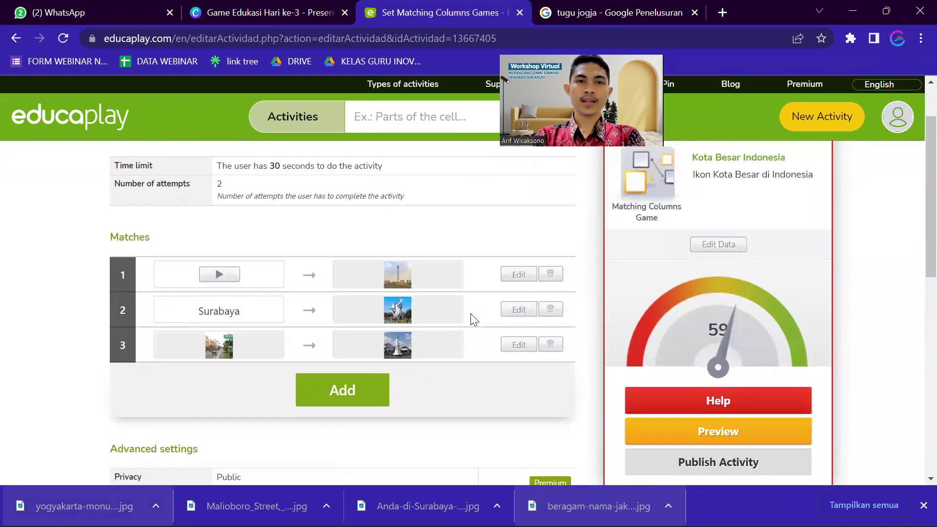
Step: Add a fourth match with the text "Palembang" on side A and continue to side B
click(338, 394)
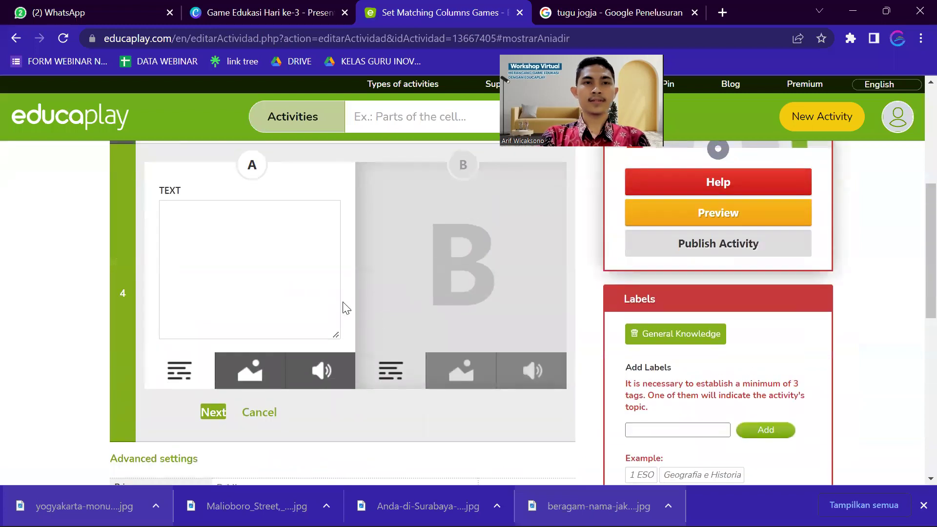
click(238, 258)
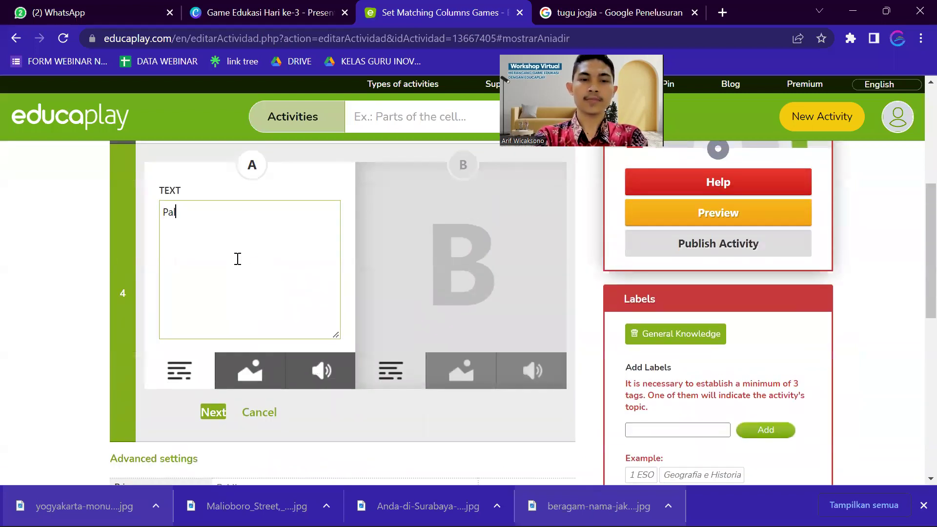
text(Palembang)
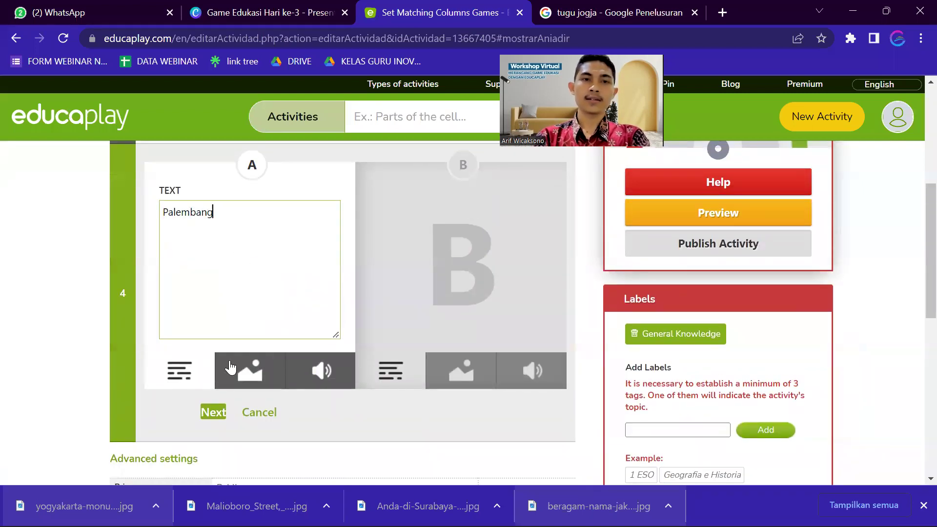
click(211, 412)
Step: Switch to Google Images and search for "ampera"
click(557, 15)
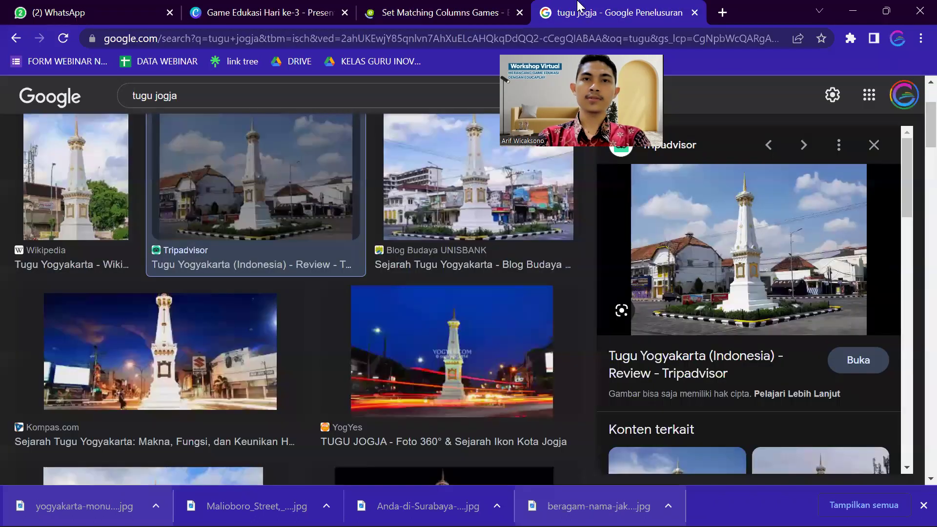
click(155, 95)
text(ampet)
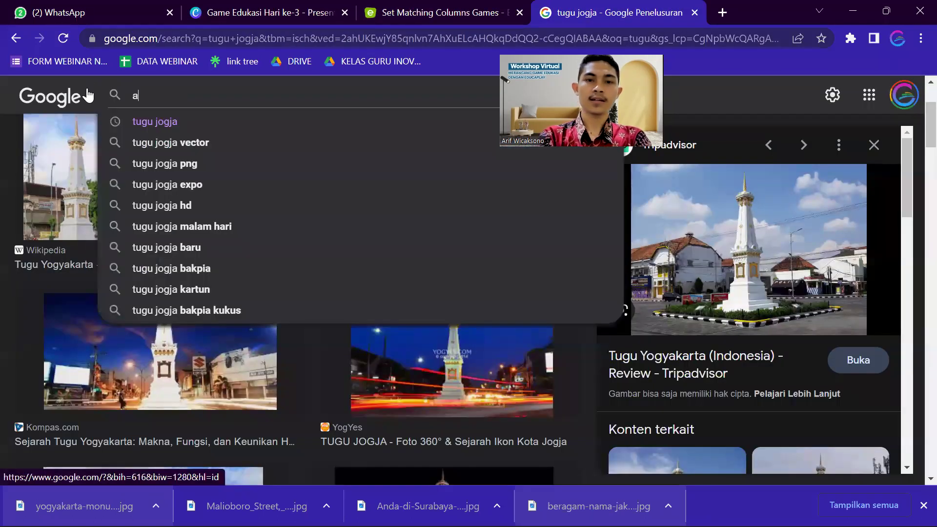
text(a)
key(BackSpace)
key(BackSpace)
text(ra)
key(Return)
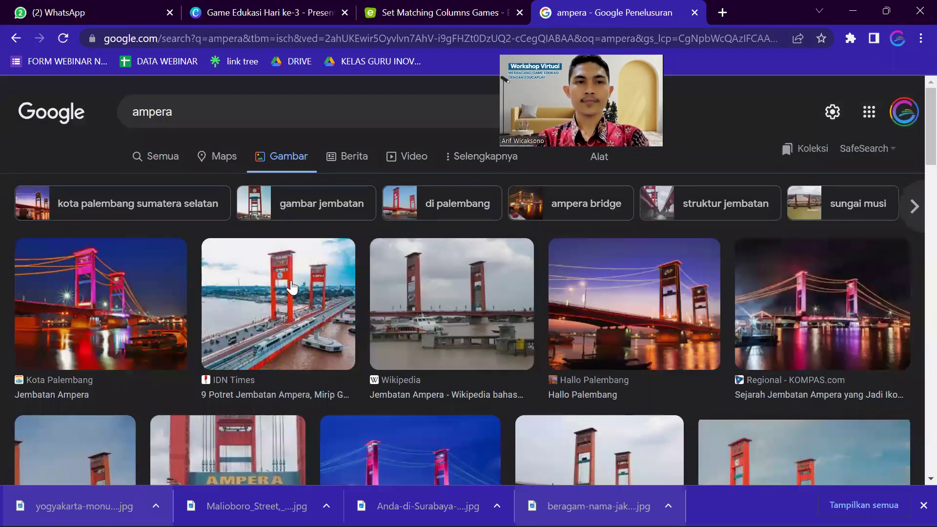
Step: Open the IDN Times photo of the red Ampera bridge and save it as a JPEG in the Pictures folder
click(291, 297)
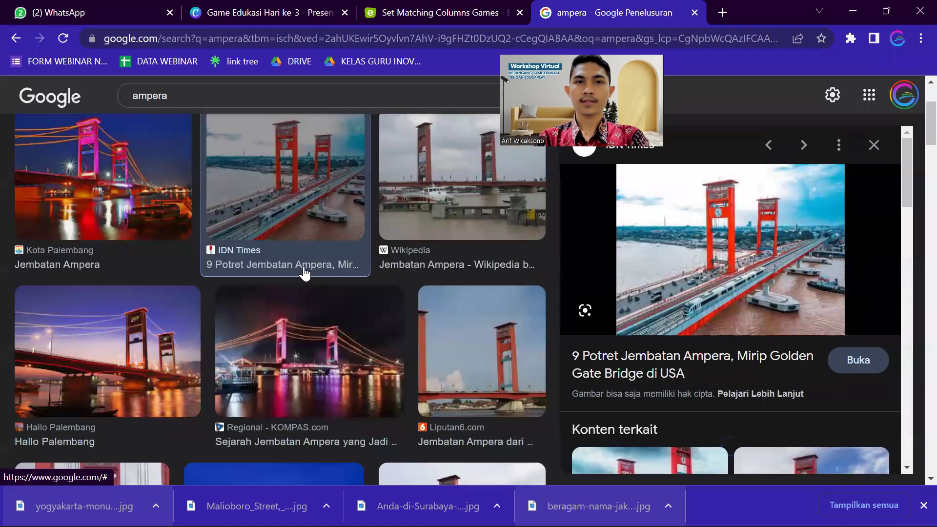
click(349, 335)
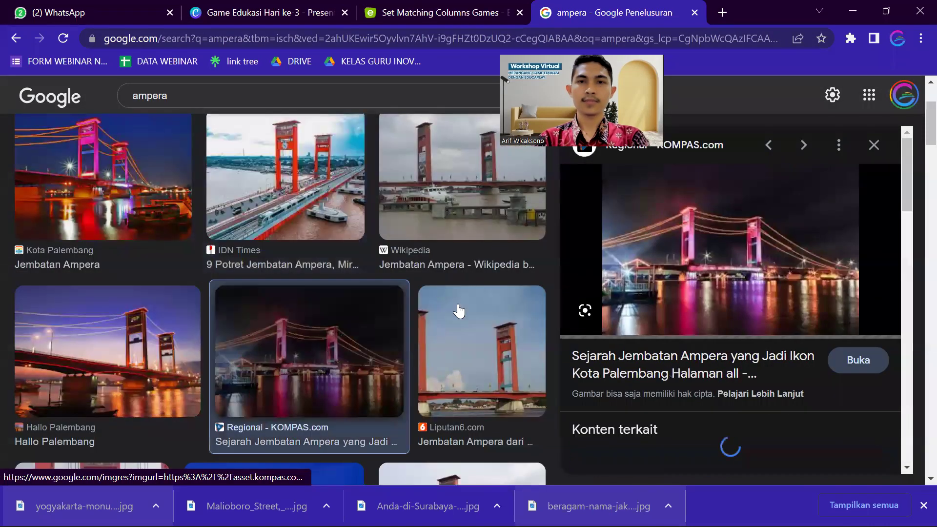
key(alt+Left)
right_click(743, 256)
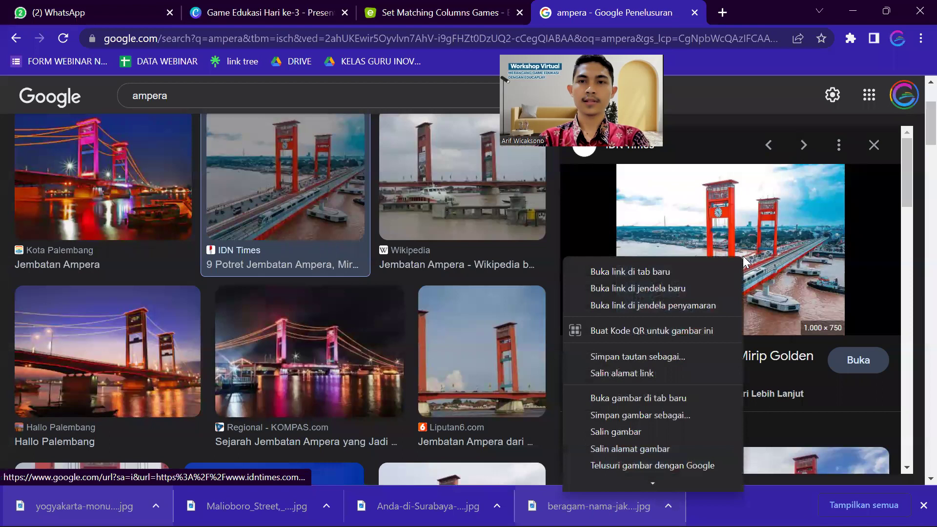
click(627, 414)
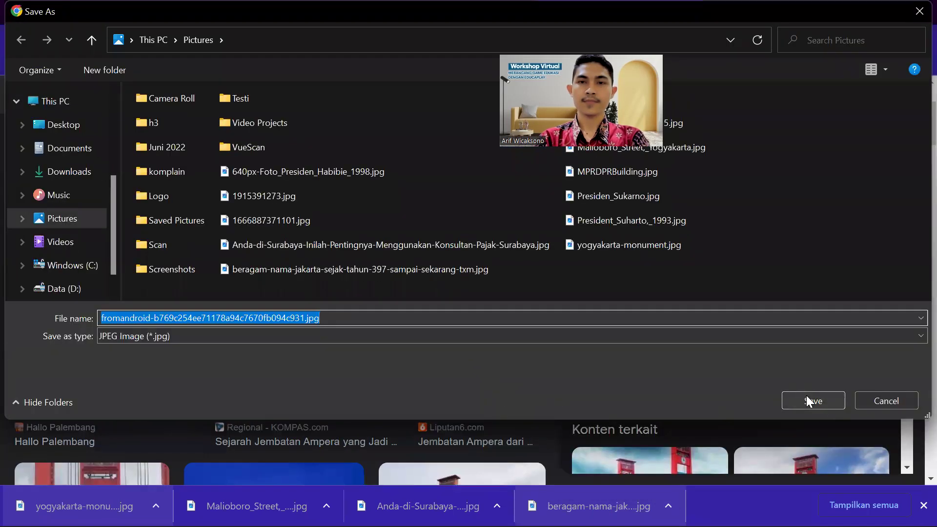
click(811, 401)
Step: Back in Educaplay, load the downloaded Ampera bridge photo as side B's image and finish match 4
click(393, 12)
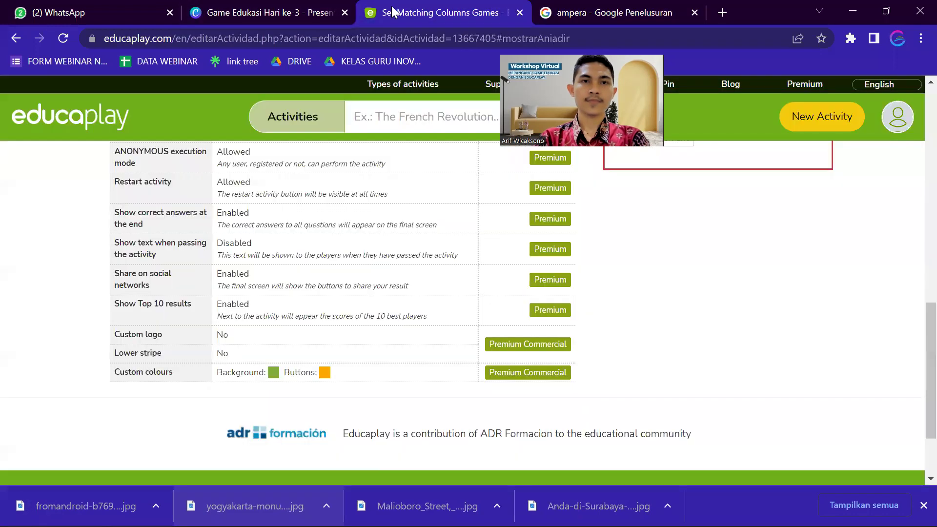
scroll(278, 256, up, 10)
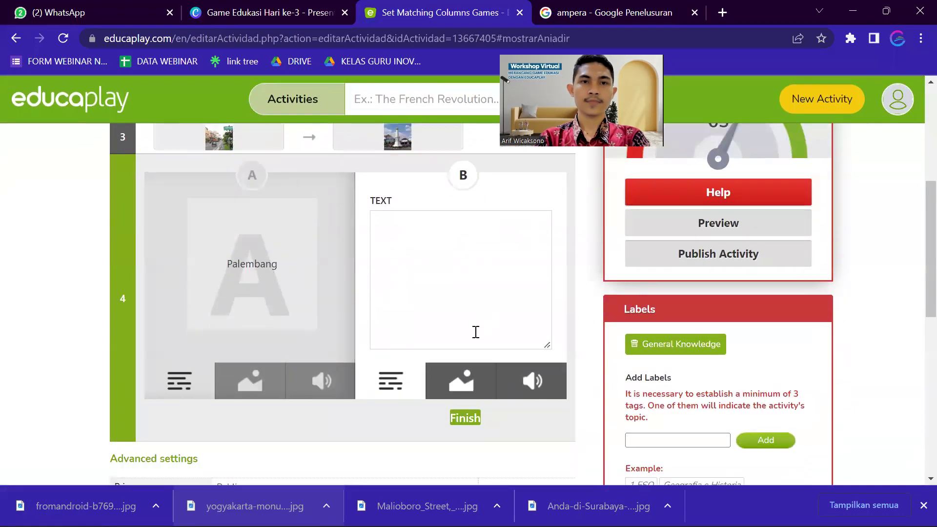
click(461, 380)
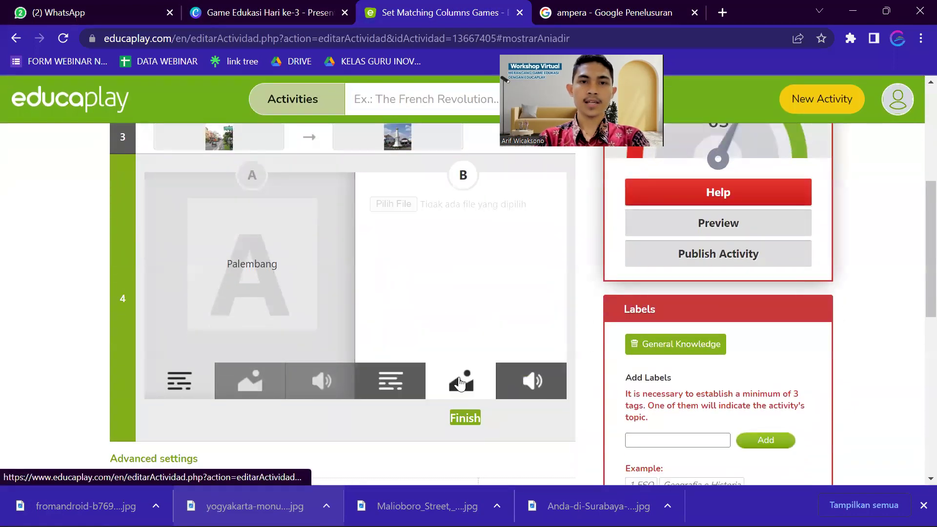
drag(83, 506, 392, 201)
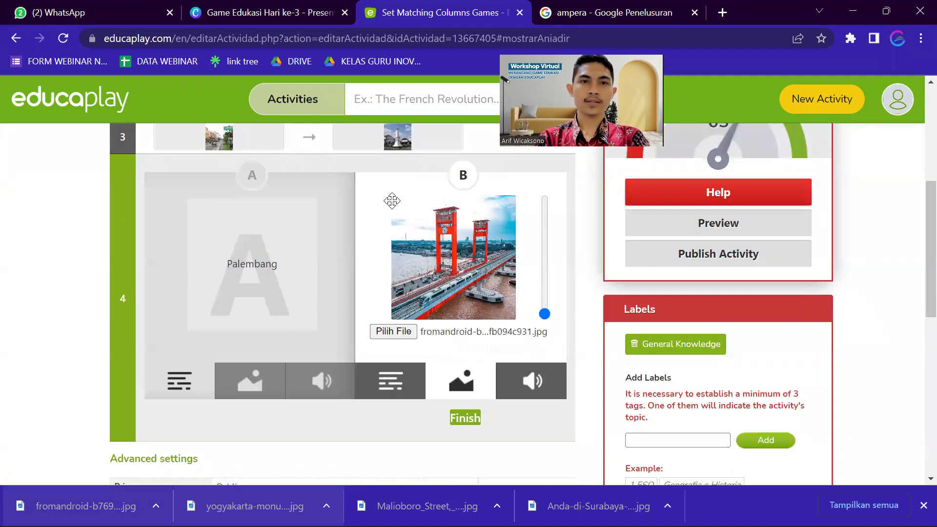
click(464, 418)
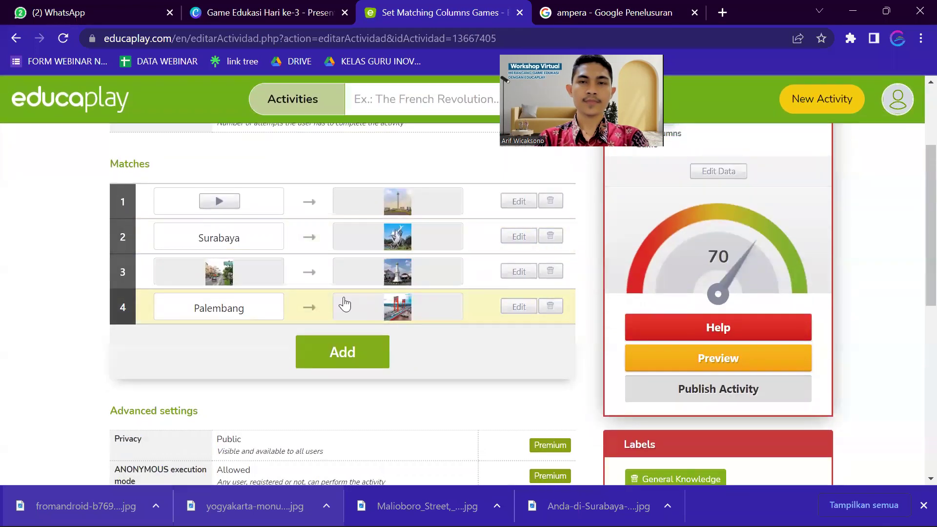
scroll(674, 291, down, 5)
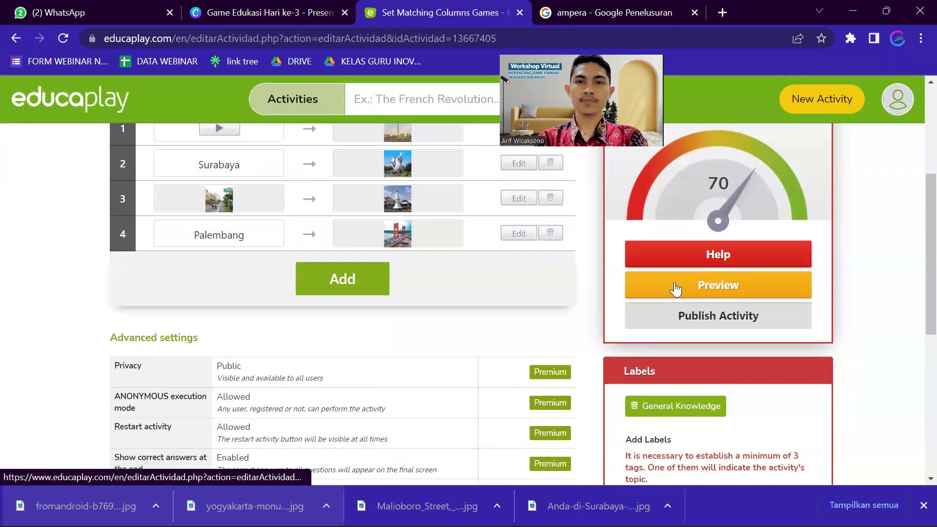
Step: Add the labels "Indonesia" and "Worderland" to the Kota Besar Indonesia activity
scroll(540, 266, up, 4)
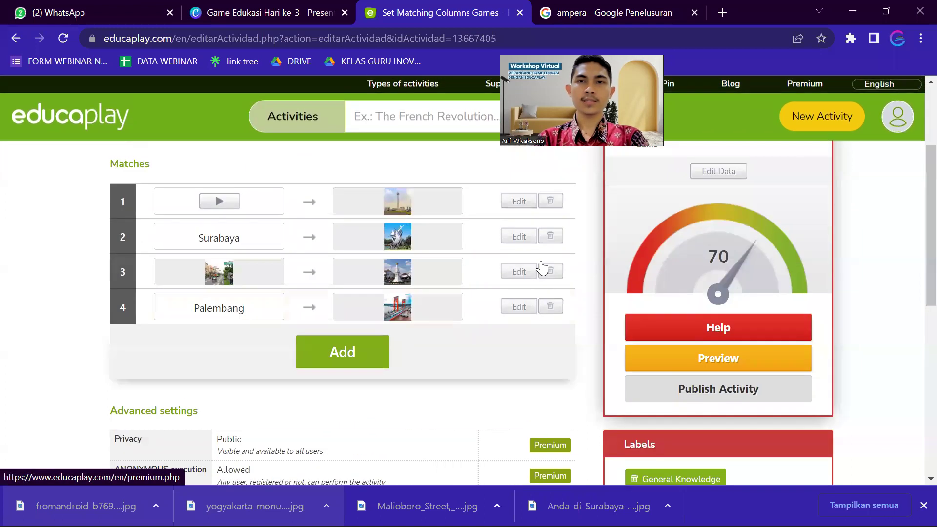
scroll(566, 283, down, 3)
scroll(667, 374, down, 2)
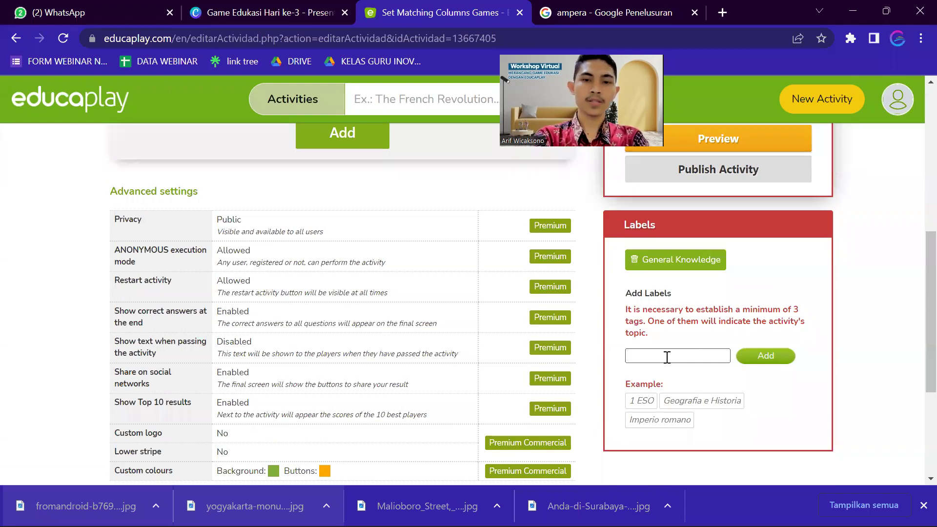
text(d)
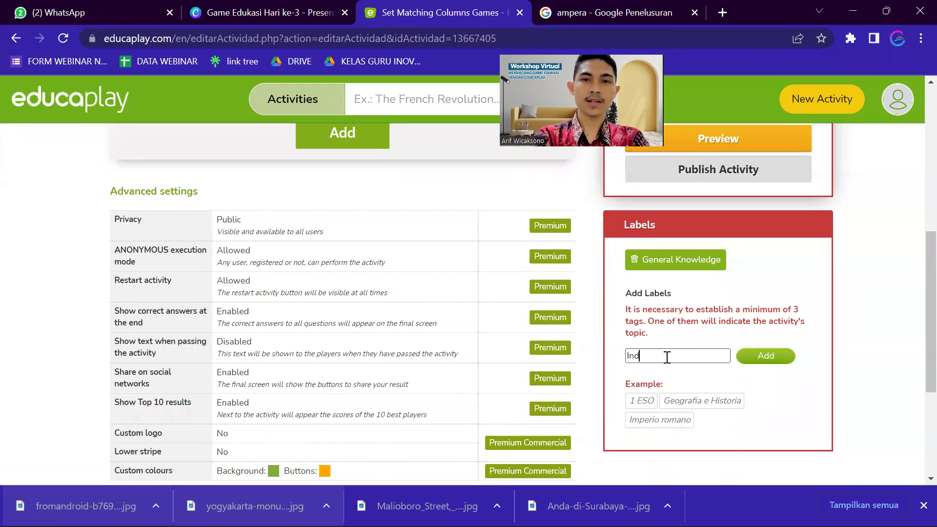
text(donesia)
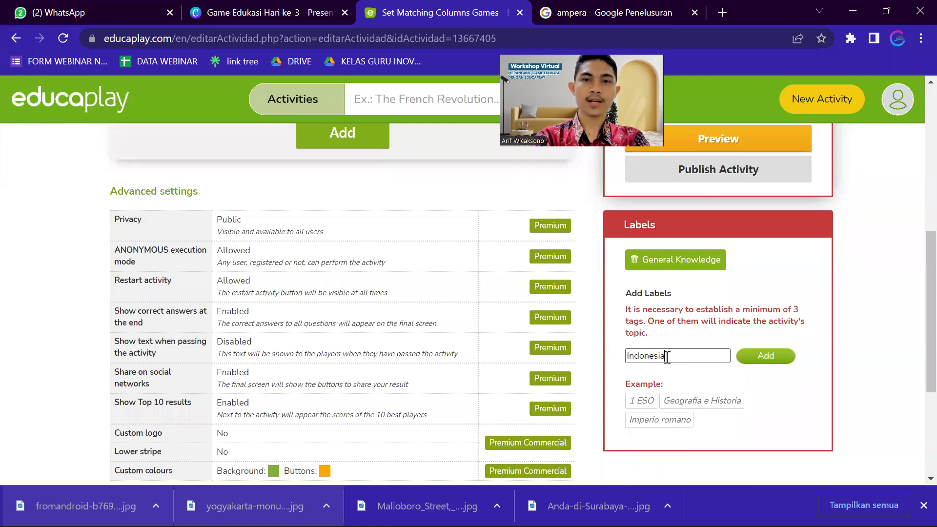
click(755, 359)
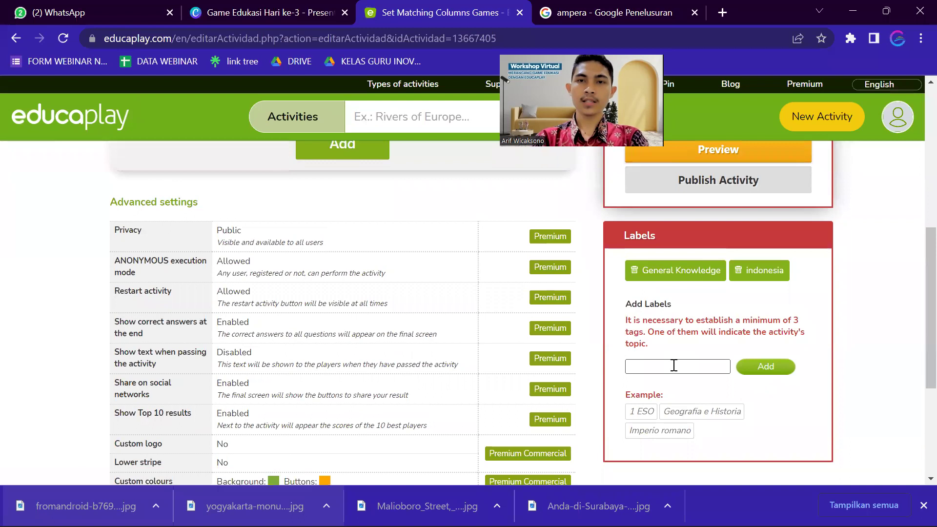
click(674, 365)
text(Word)
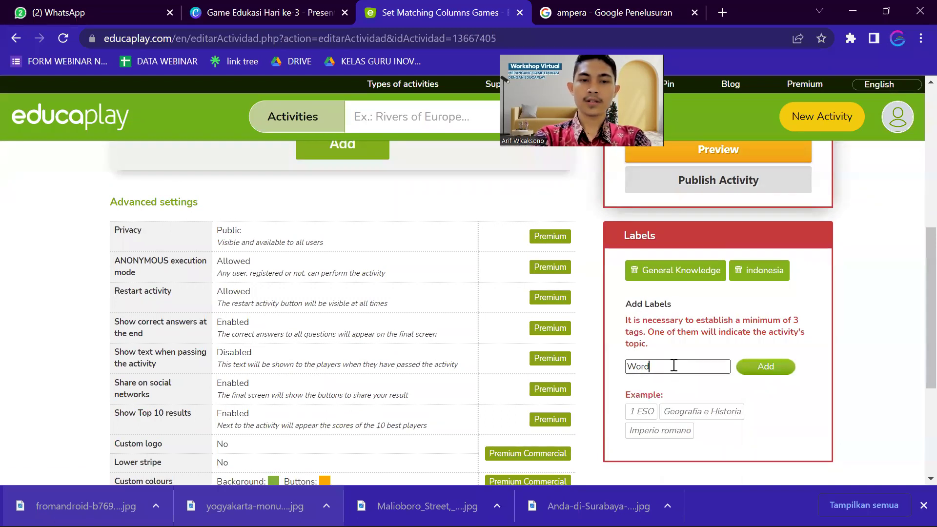
text(erland)
click(753, 369)
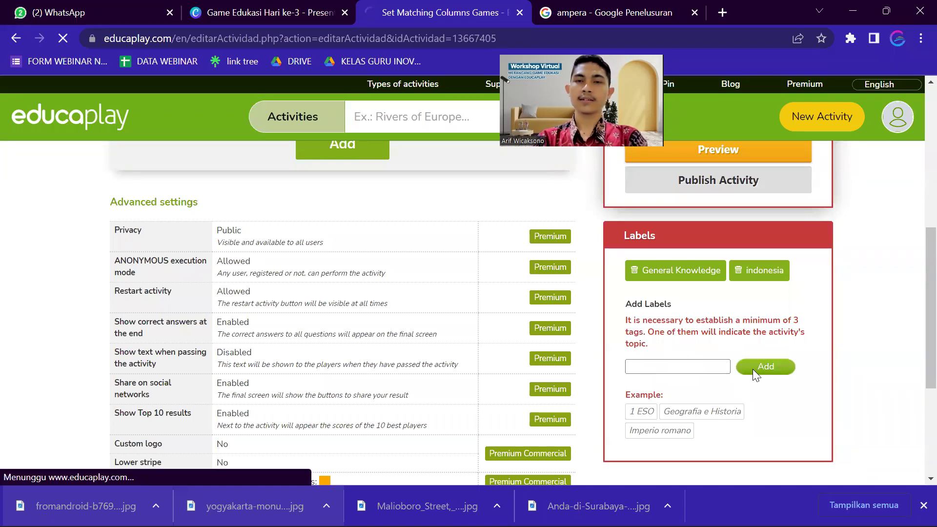
Step: Review the quality criteria for improving the Matching Columns Game and close them
scroll(767, 325, up, 5)
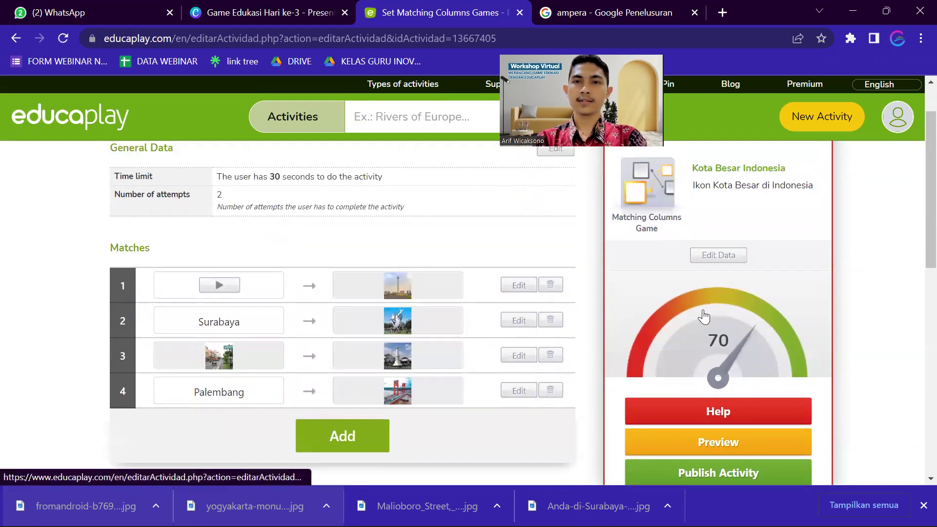
click(719, 348)
scroll(432, 326, down, 4)
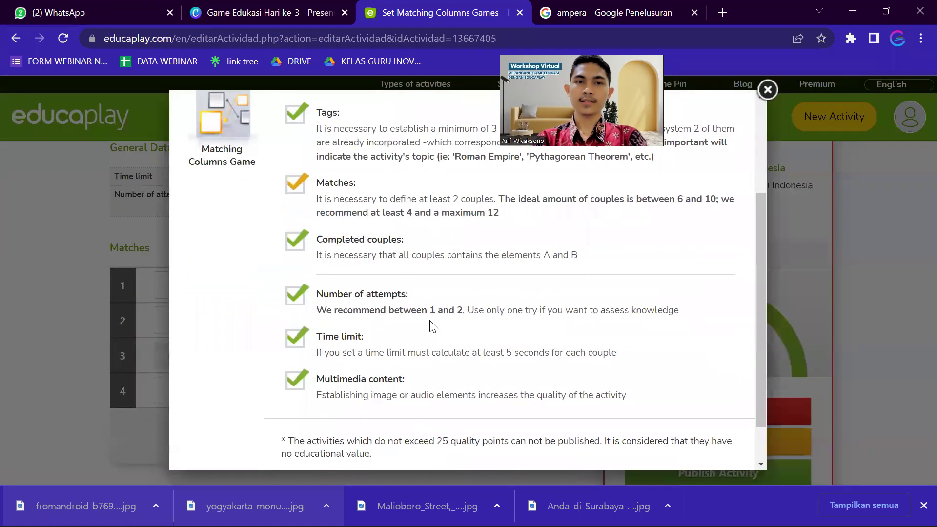
scroll(367, 328, up, 3)
click(767, 89)
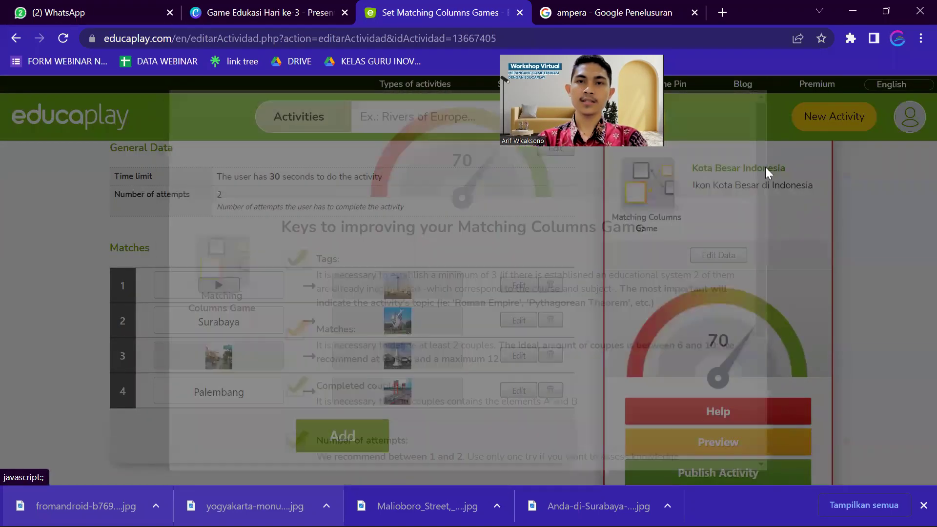
Step: Publish the Kota Besar Indonesia activity and check its publication status
scroll(762, 258, down, 4)
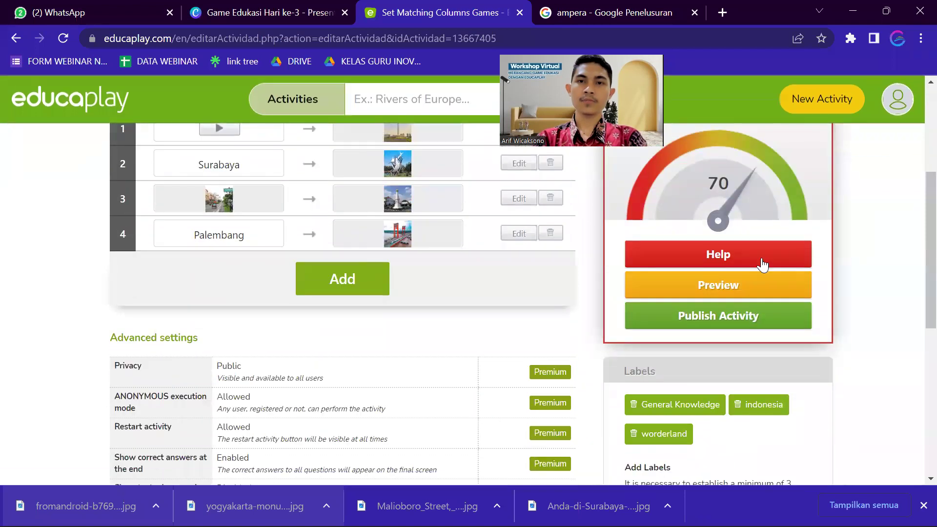
click(714, 315)
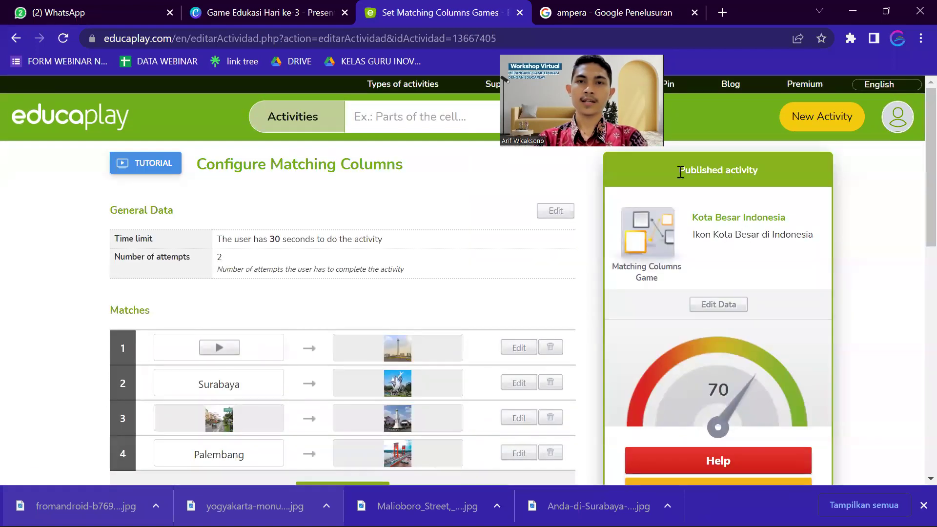
drag(721, 174, 772, 174)
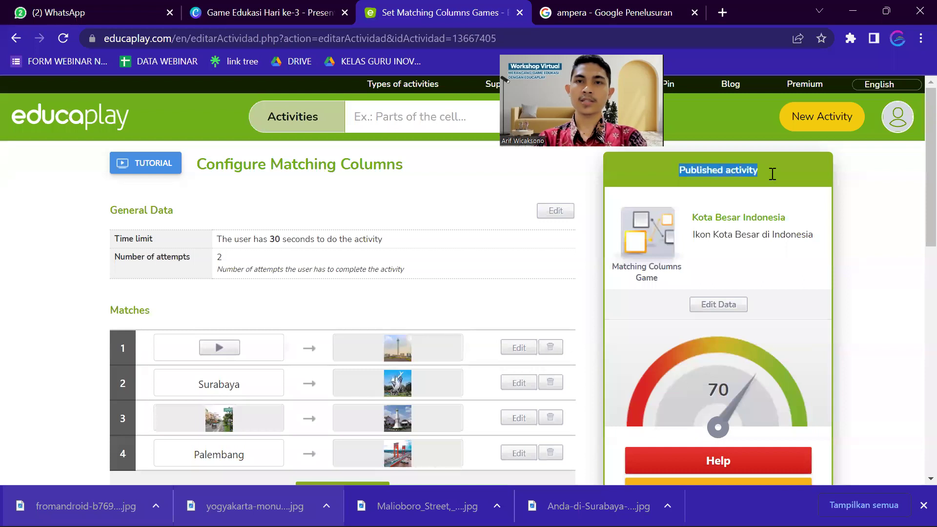
click(726, 190)
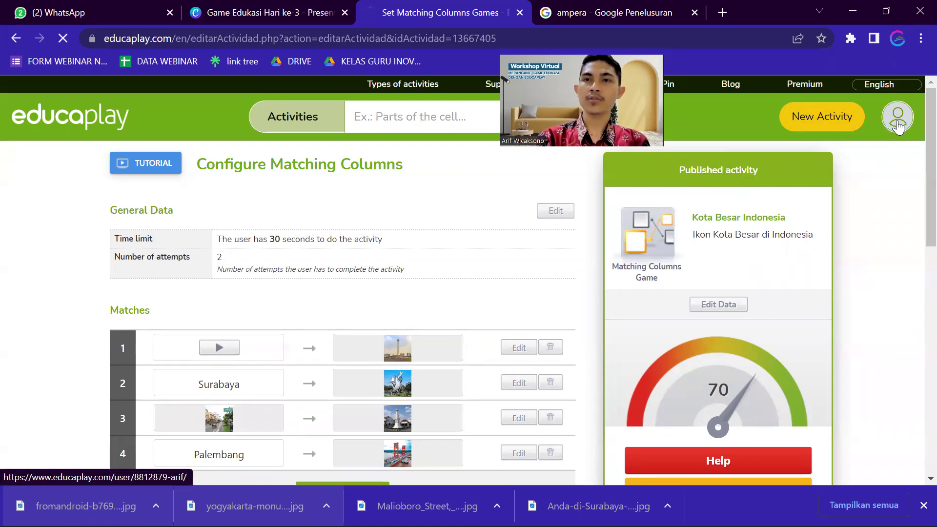
Step: Create a challenge from the published Kota Besar Indonesia game in My activities
scroll(676, 199, down, 3)
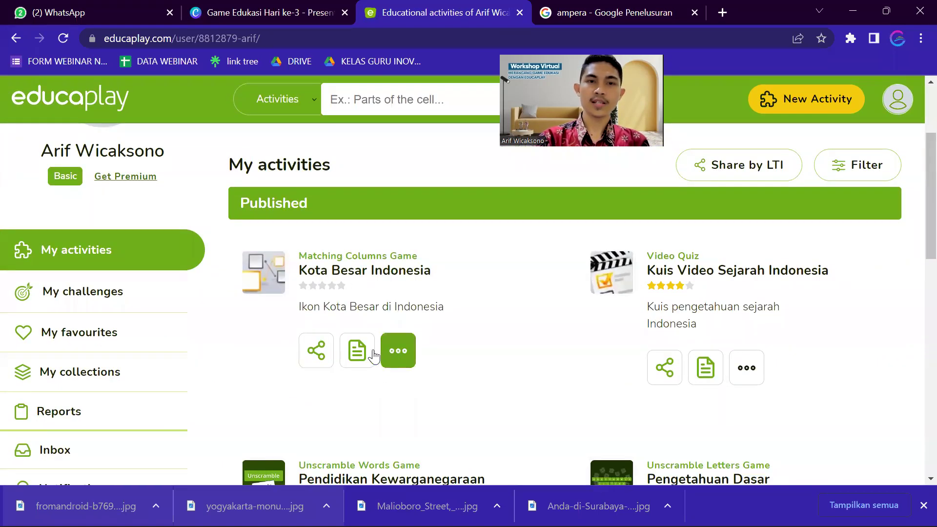
click(401, 353)
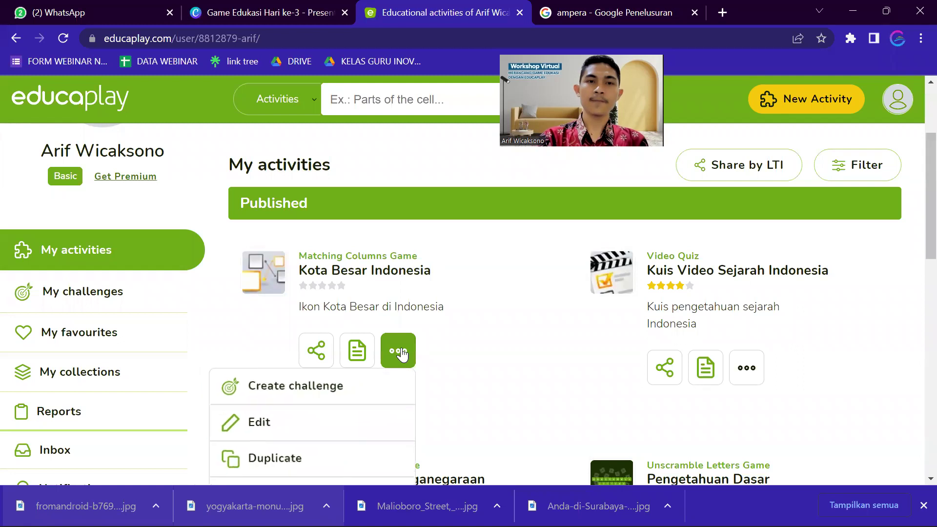
scroll(300, 397, down, 2)
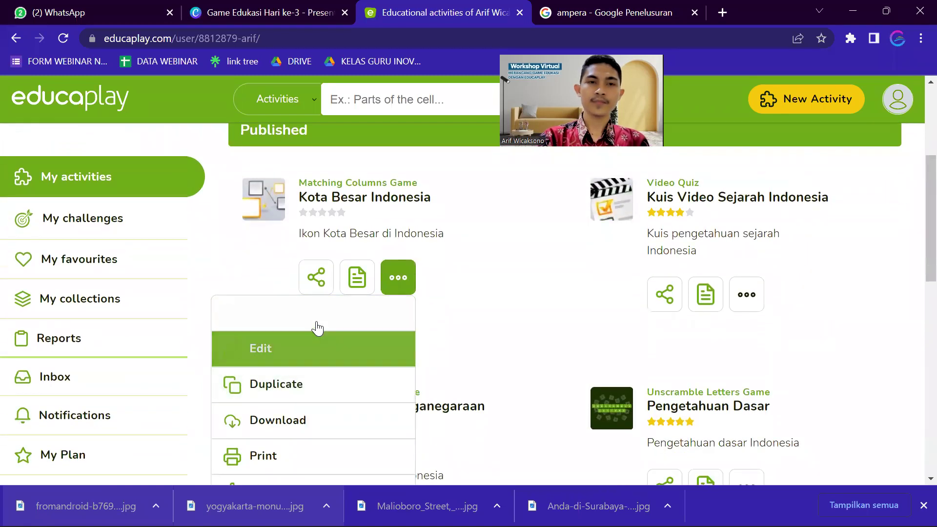
click(318, 321)
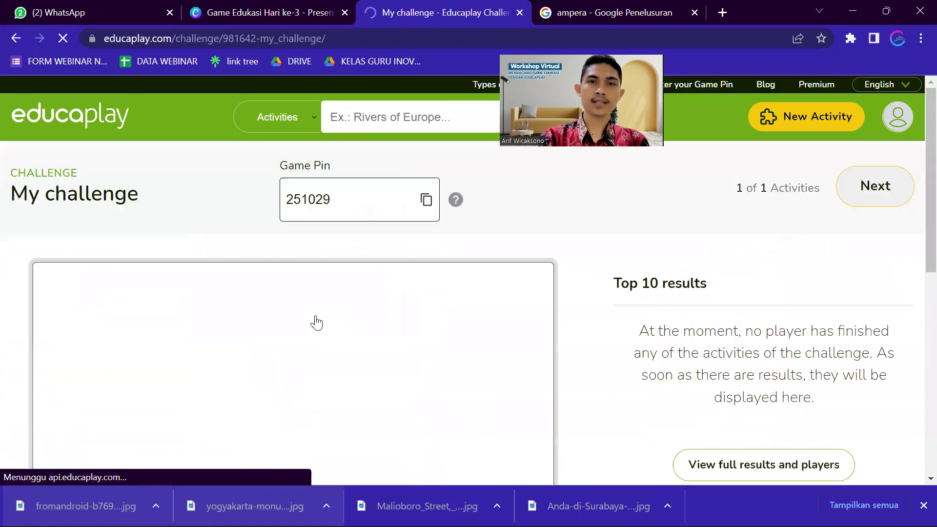
Step: Copy the challenge's Game Pin and look through the clipboard history
click(425, 204)
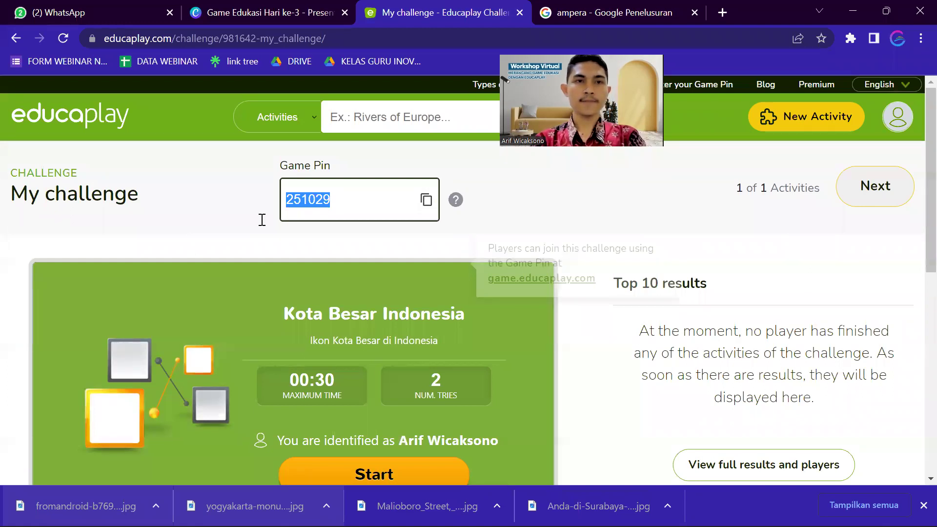
key(super+v)
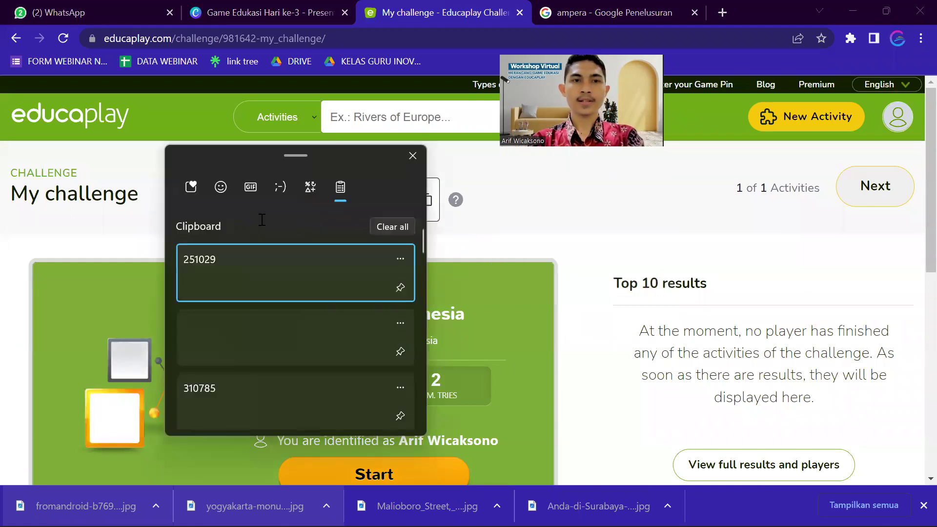
scroll(262, 220, down, 2)
scroll(262, 220, down, 5)
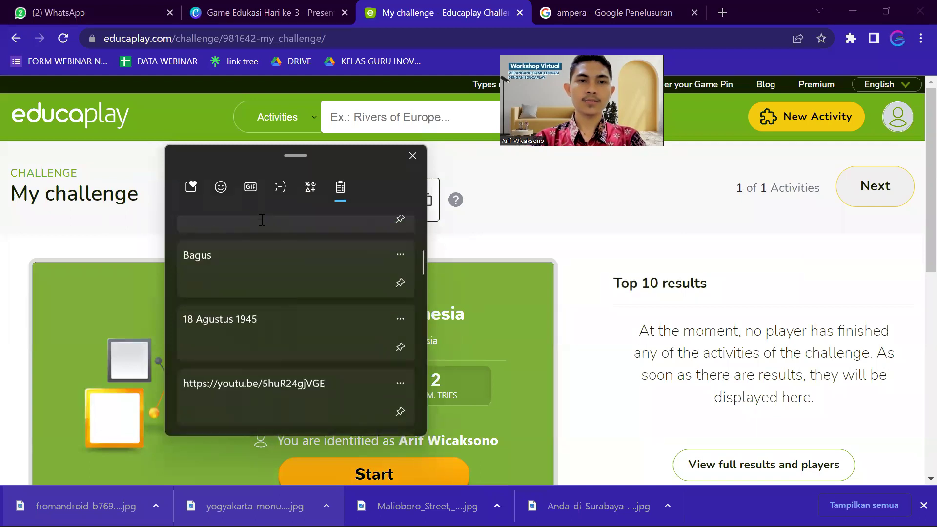
scroll(262, 220, down, 2)
key(Escape)
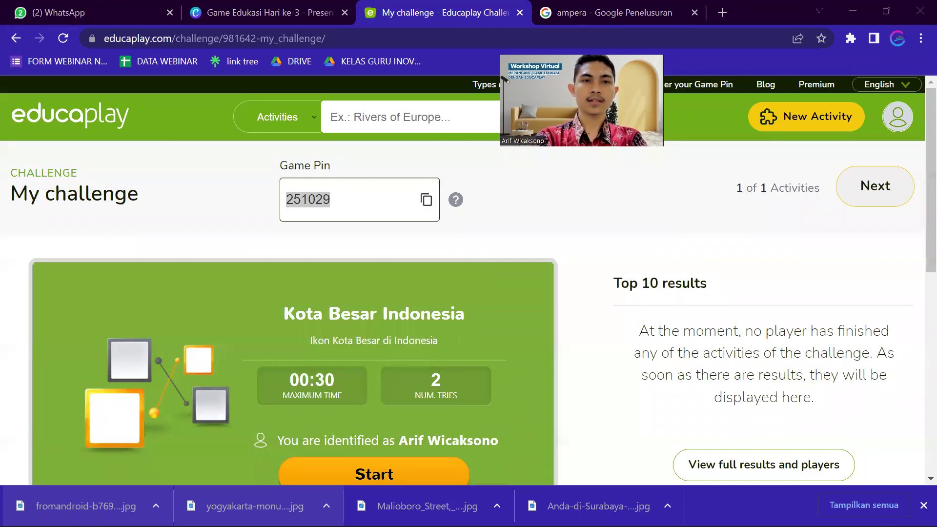
key(super+v)
key(Escape)
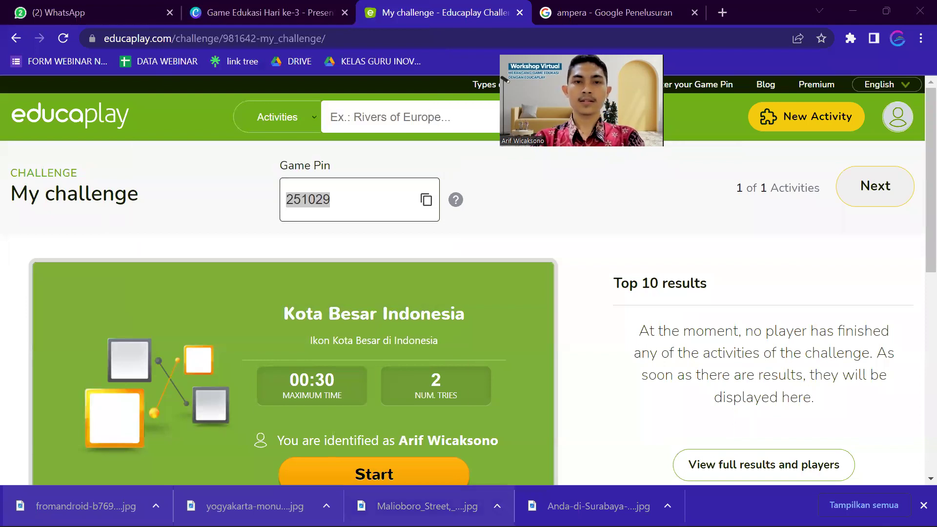
mouse_move(488, 526)
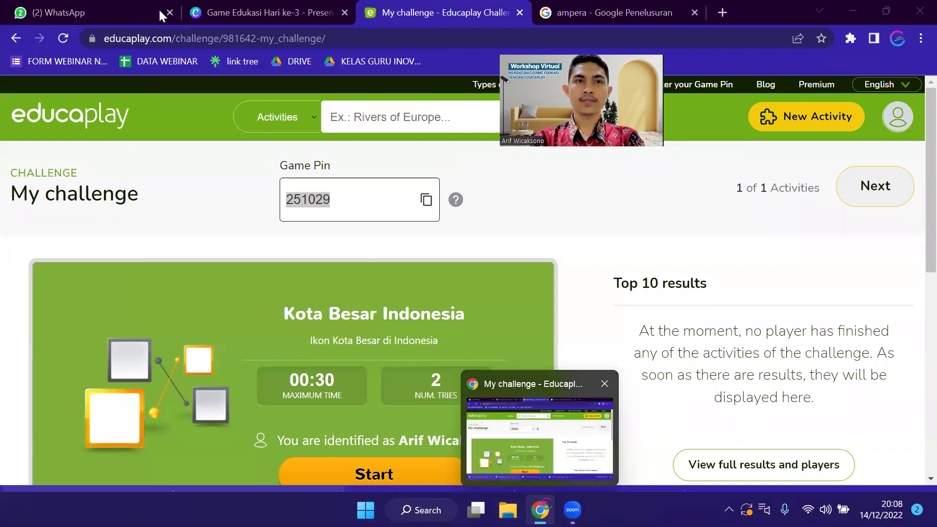
click(93, 12)
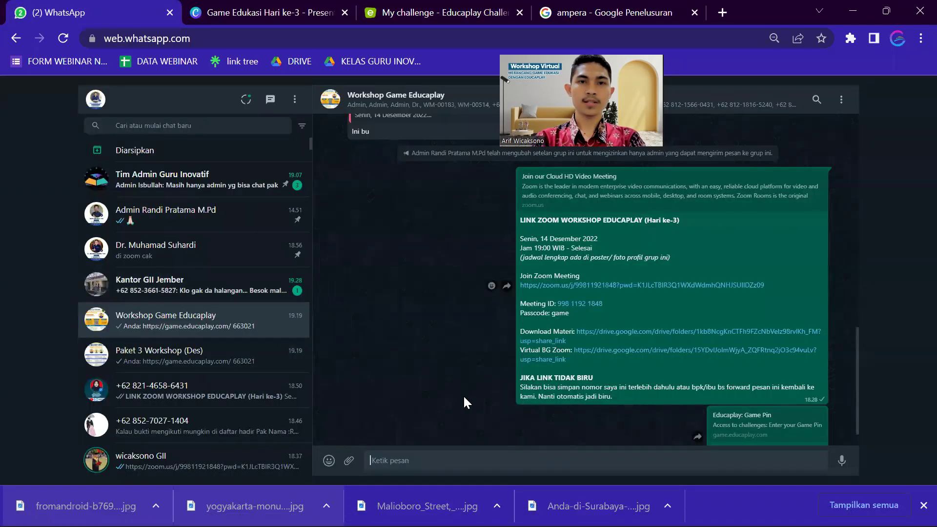
key(ctrl+v)
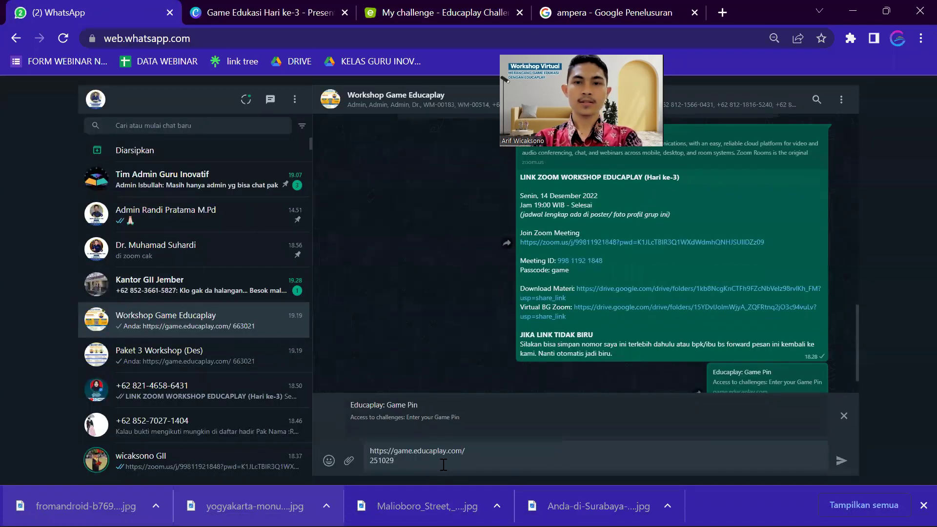
key(Return)
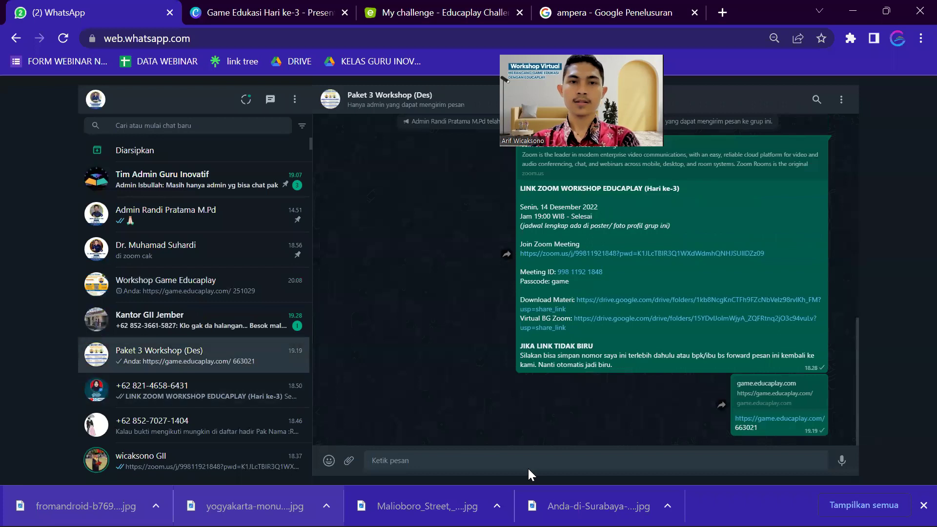
key(ctrl+v)
key(Return)
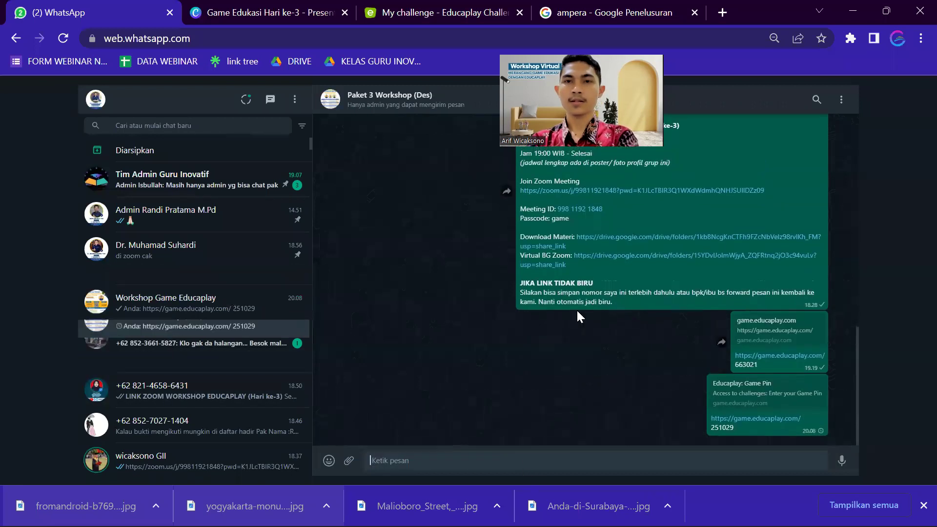
Step: Return to the Educaplay challenge page and examine the players' ranking in the Top 10 results
click(419, 22)
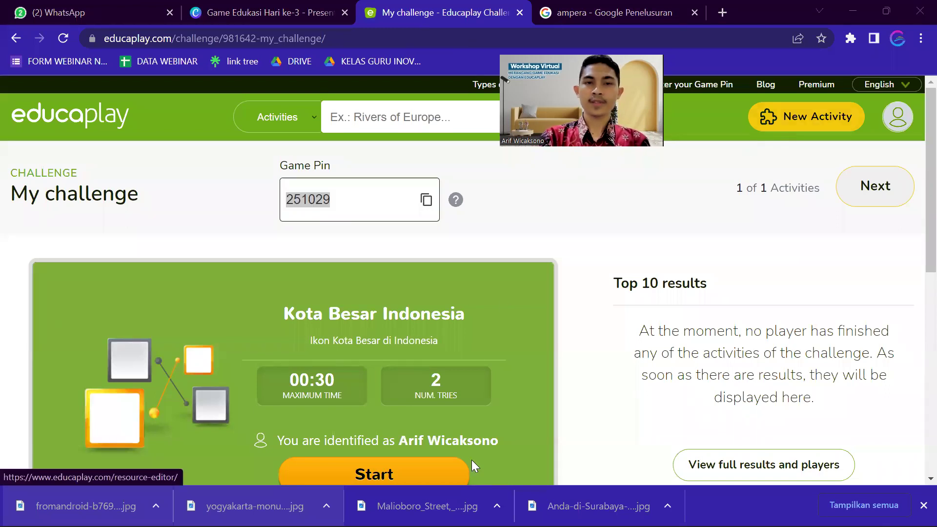
mouse_move(572, 510)
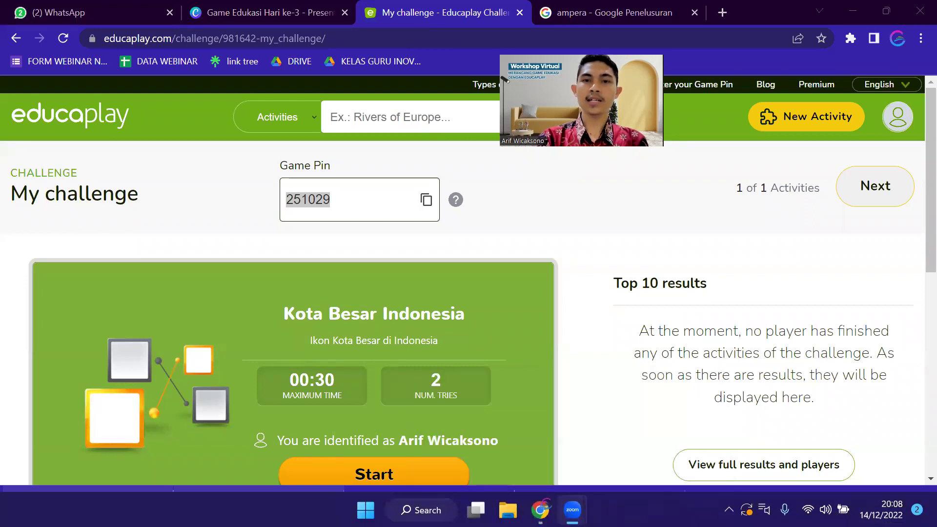
click(573, 510)
mouse_move(541, 510)
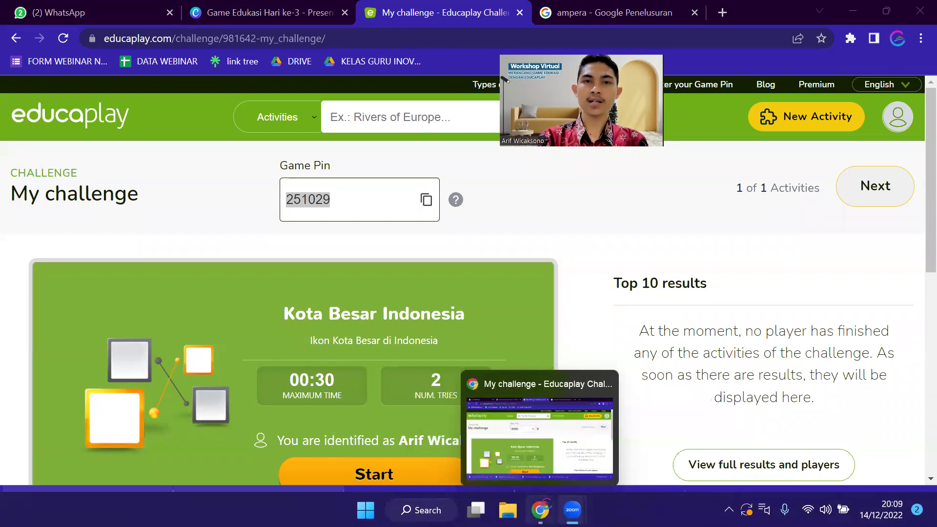
click(600, 448)
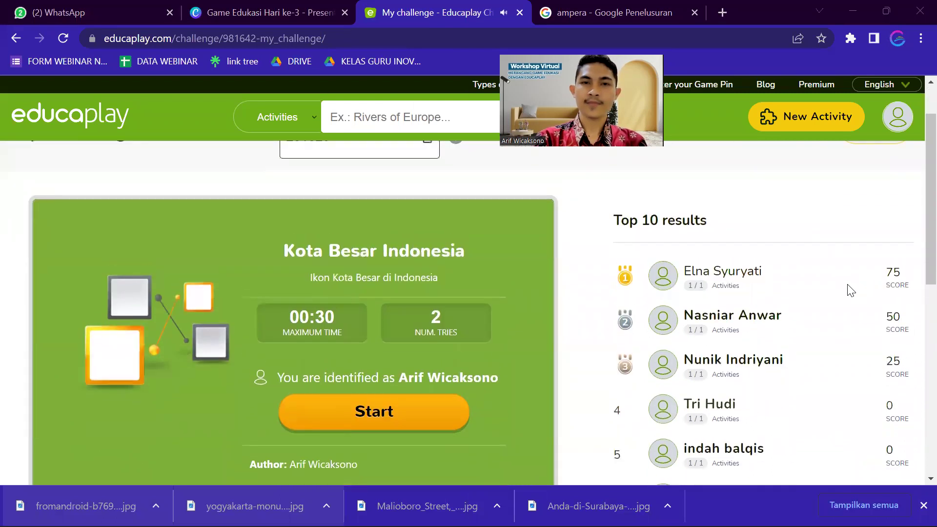
scroll(851, 291, down, 1)
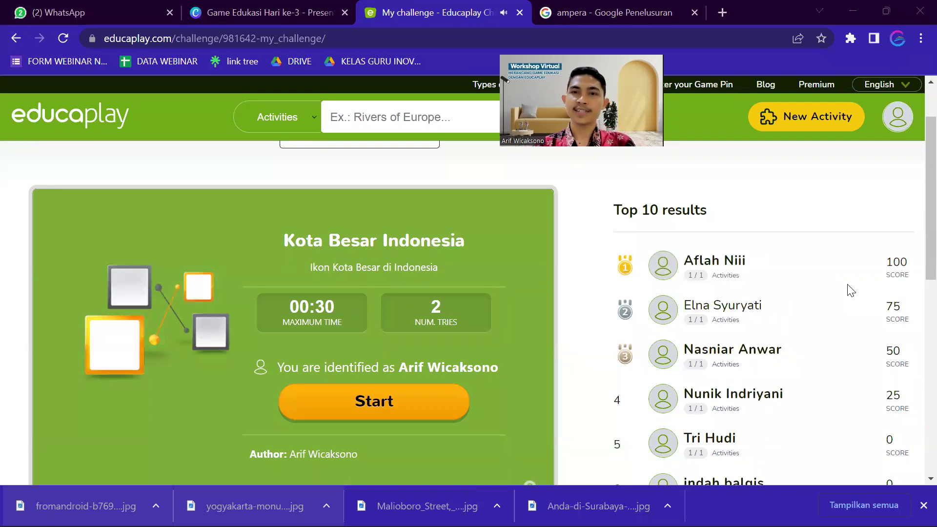
scroll(817, 306, down, 2)
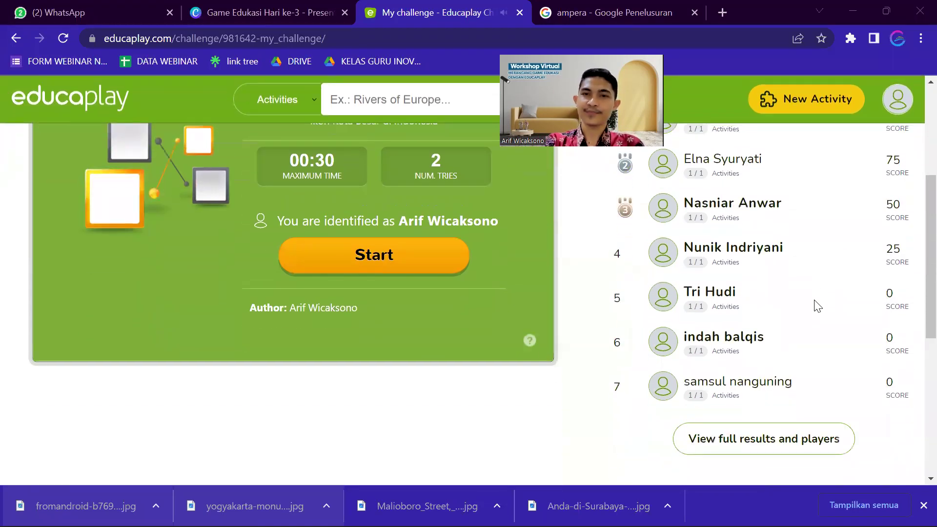
scroll(817, 306, up, 1)
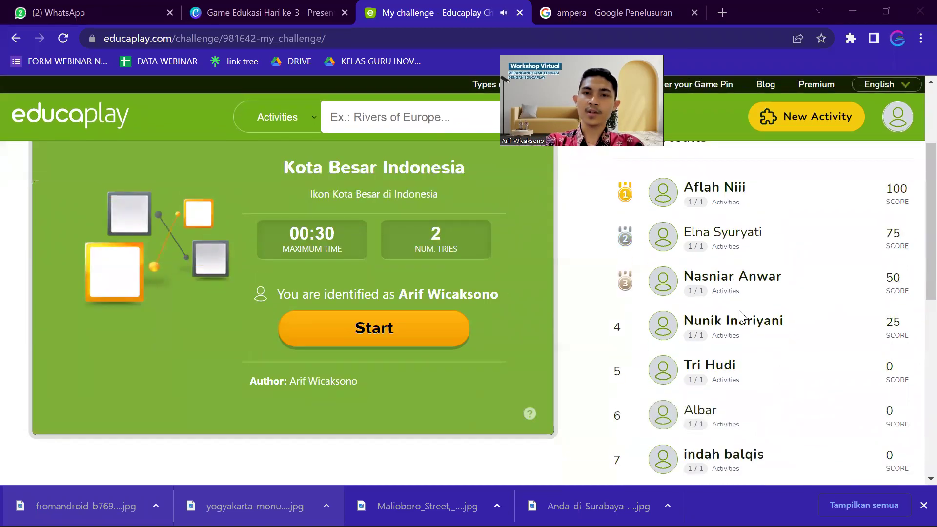
Step: Examine the challenge's results and highlight the allowed number of tries on the Kota Besar Indonesia start screen
scroll(740, 319, up, 1)
scroll(742, 320, down, 1)
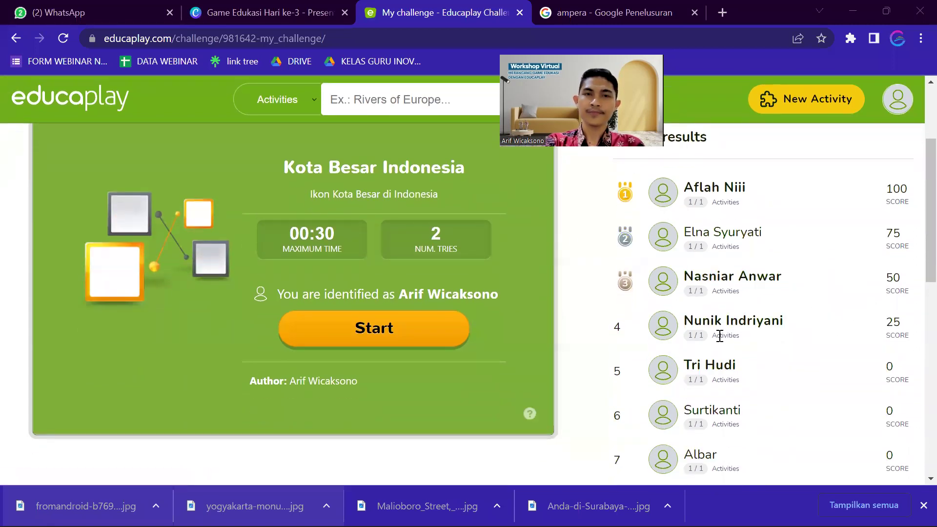
drag(432, 234, 448, 235)
click(433, 233)
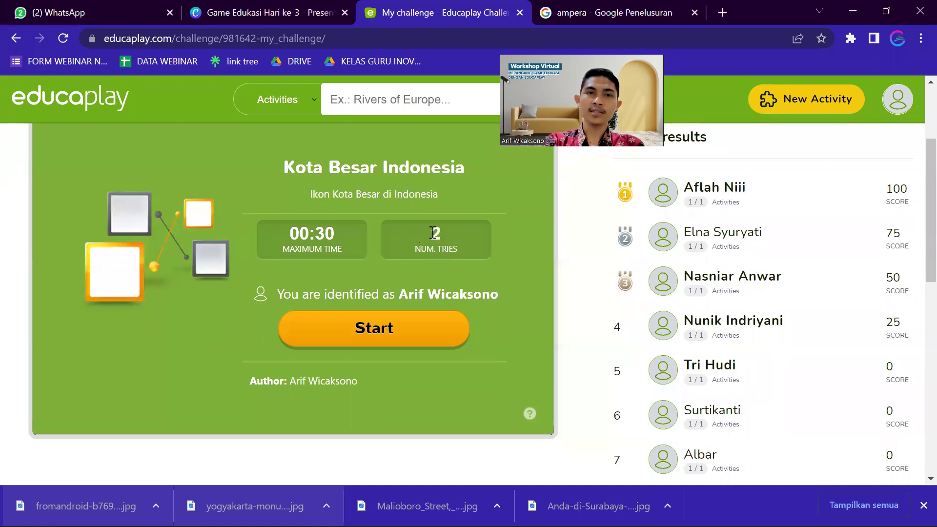
click(438, 234)
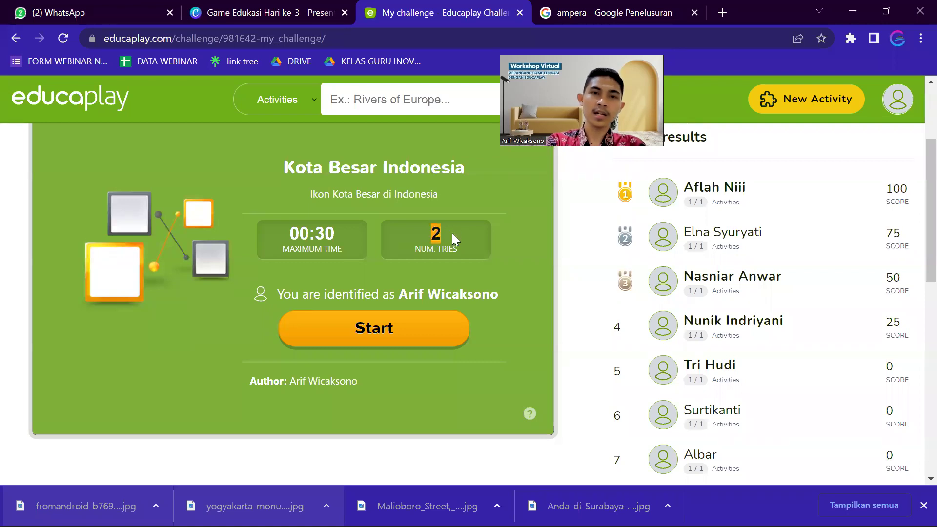
click(429, 223)
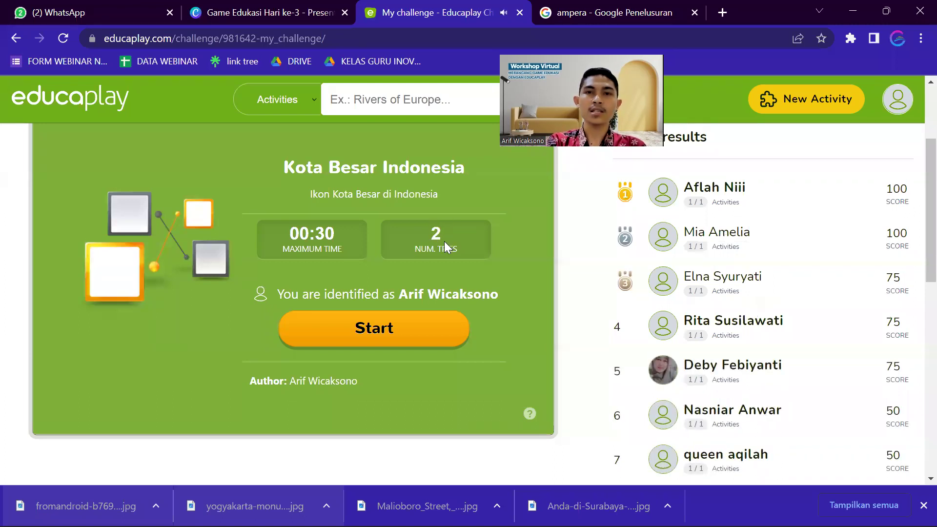
Step: Follow the players' ranking in the challenge's Top 10 results and dismiss the browser's list of downloaded files
scroll(801, 247, down, 1)
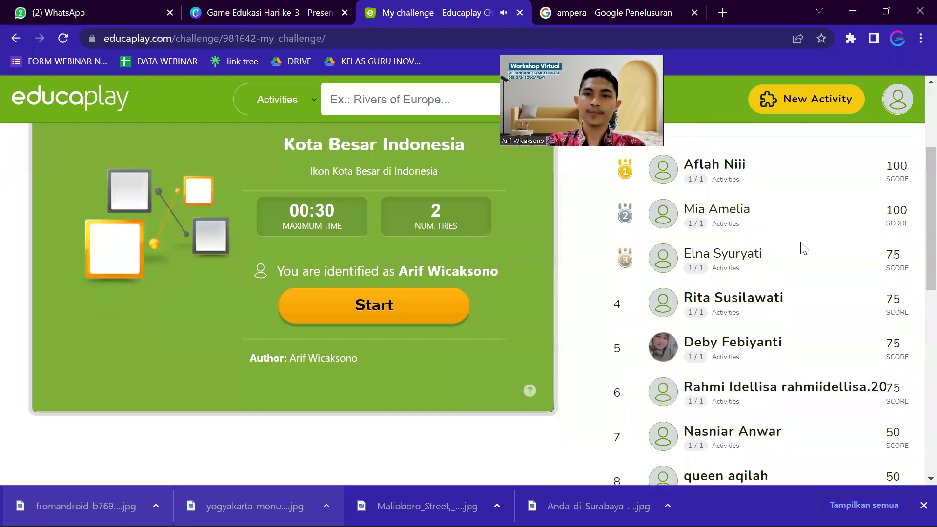
scroll(803, 247, up, 1)
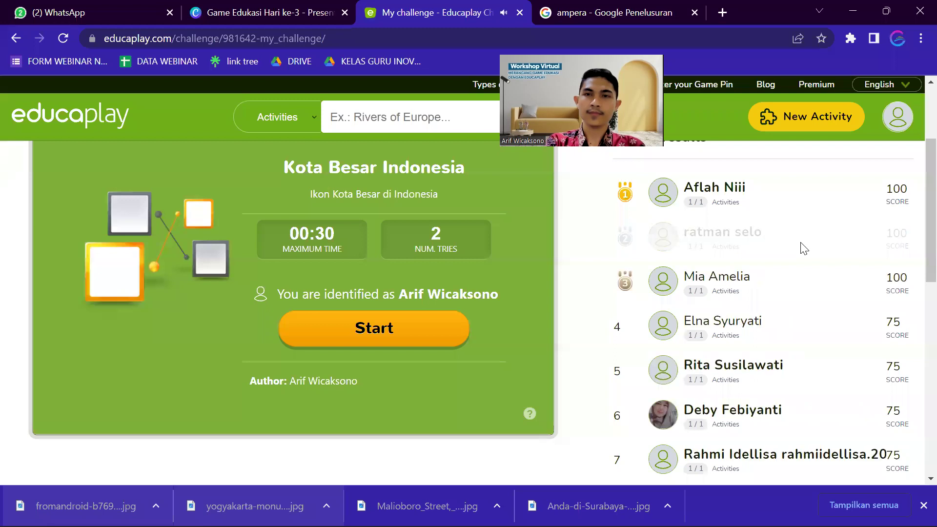
scroll(804, 248, down, 2)
scroll(804, 248, up, 2)
scroll(804, 248, up, 1)
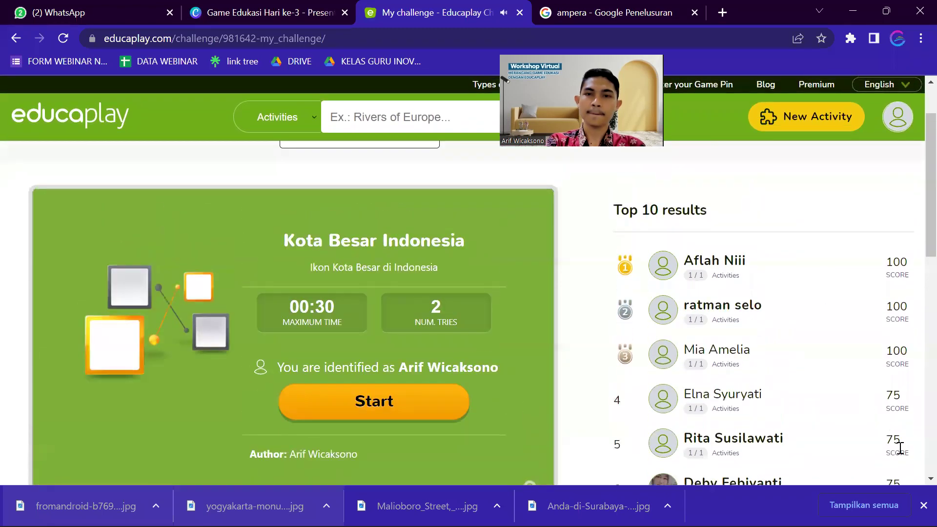
click(923, 505)
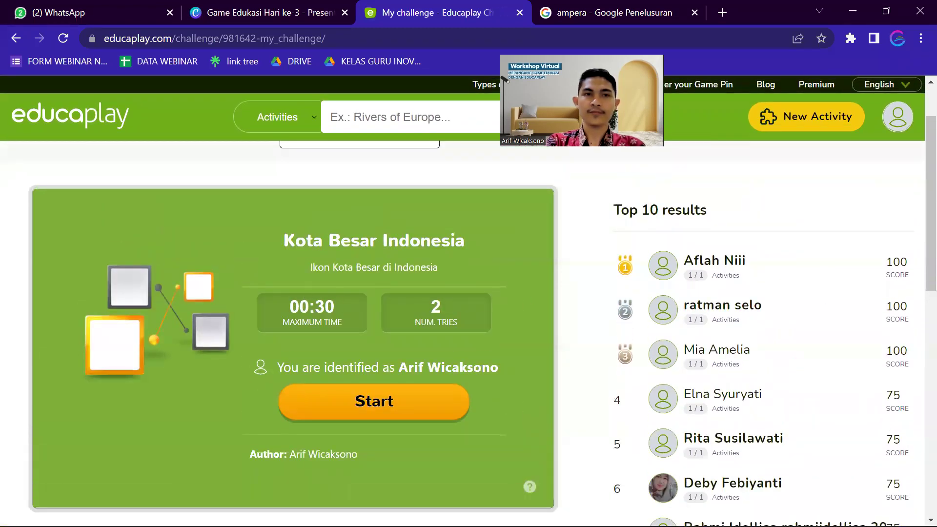
mouse_move(468, 526)
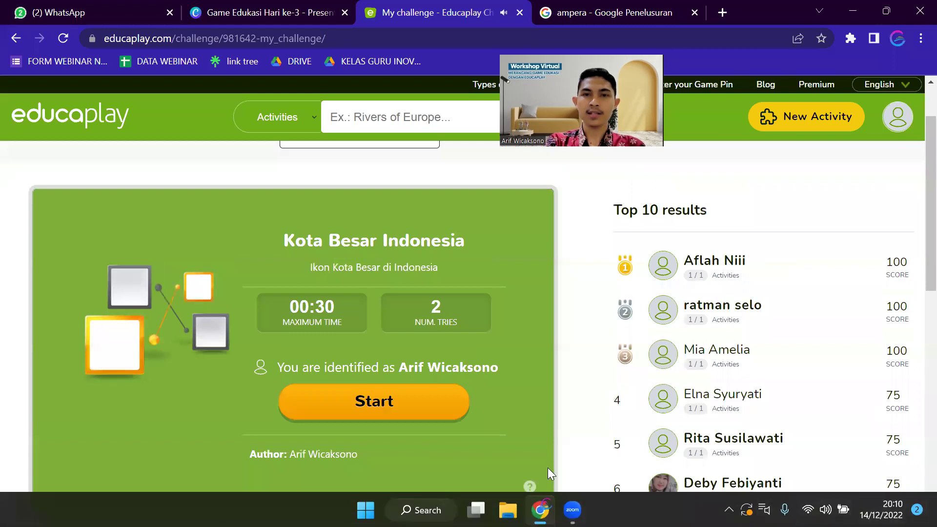
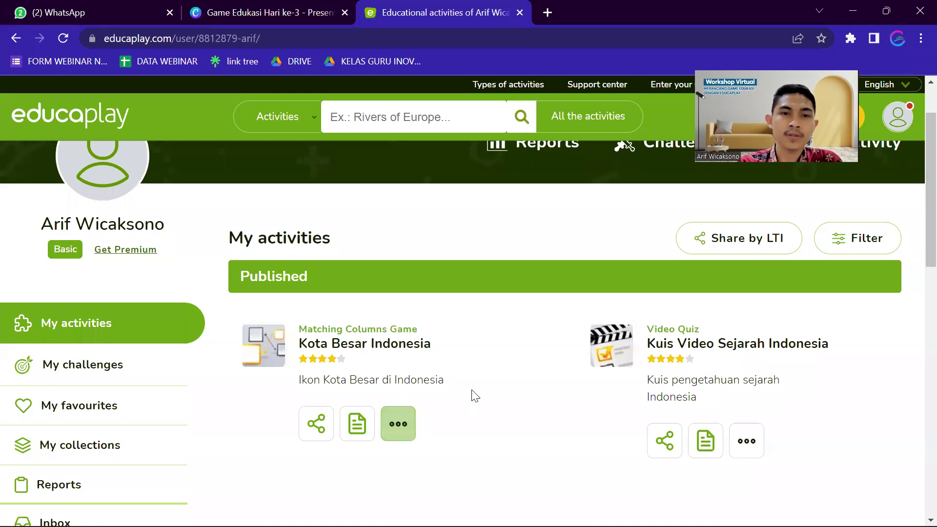
Step: Look over the published activities and open the sharing options of the Kota Besar Indonesia game
scroll(444, 356, up, 1)
scroll(450, 359, down, 1)
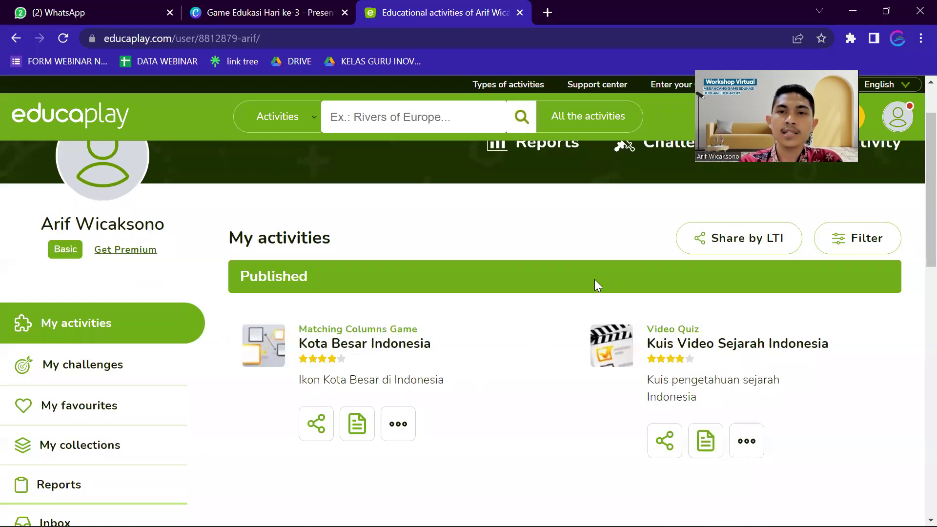
scroll(490, 323, down, 1)
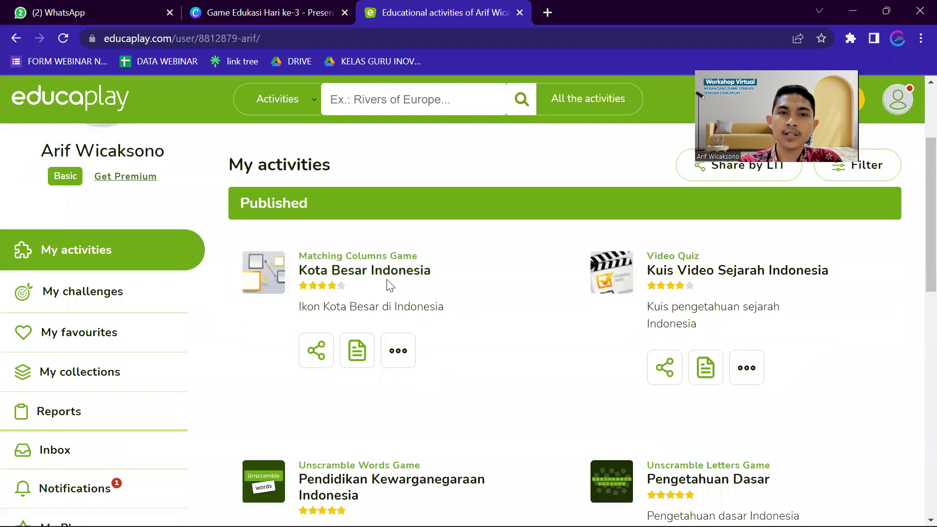
scroll(341, 311, up, 1)
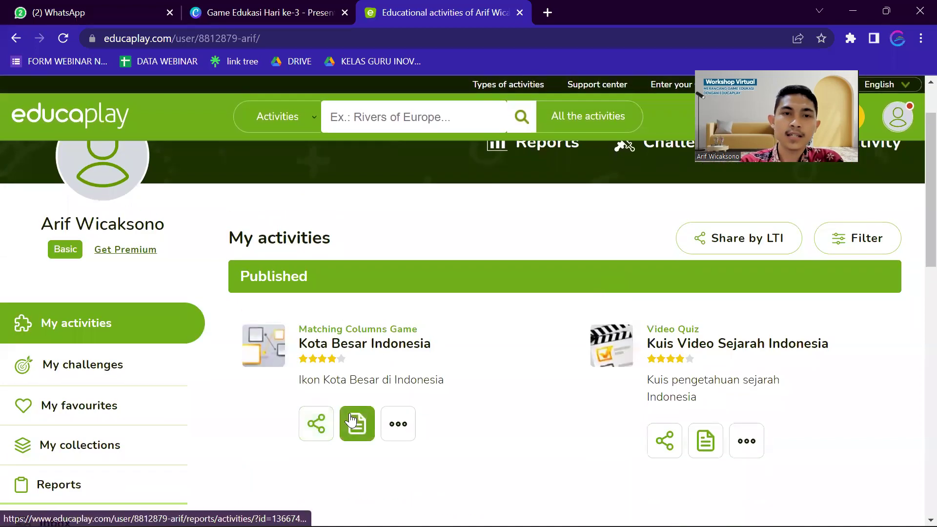
click(310, 424)
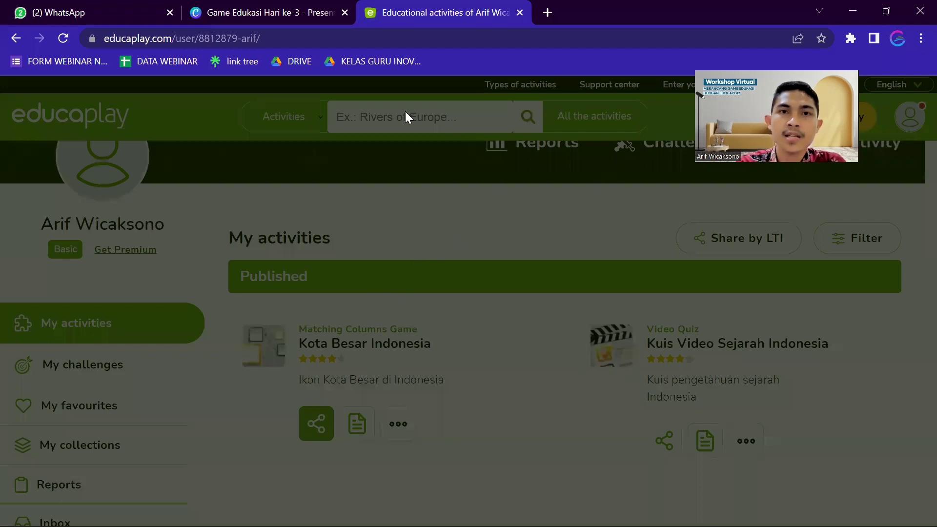
Step: In the other Educaplay account's window, publish the Kota-Kota di Indonesia activity to Google Classroom with Best Grade as the grade to save
click(475, 336)
click(310, 429)
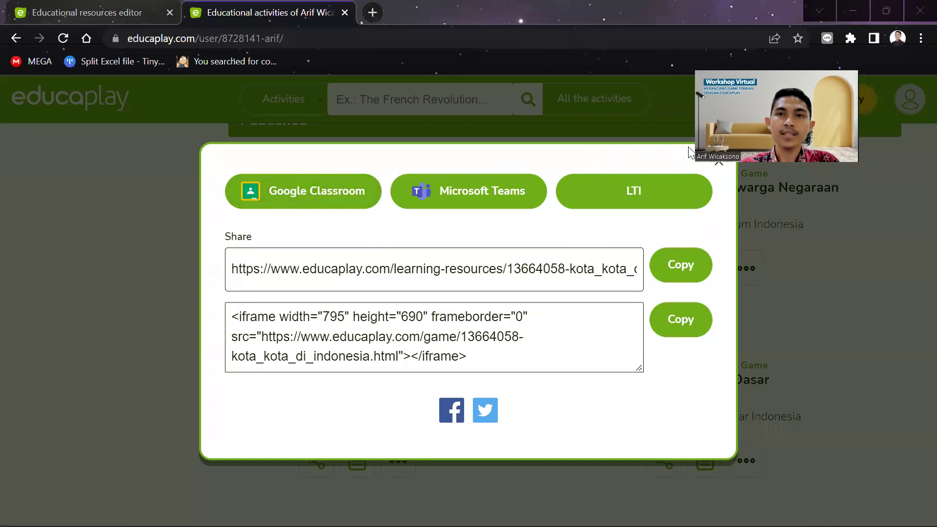
click(292, 194)
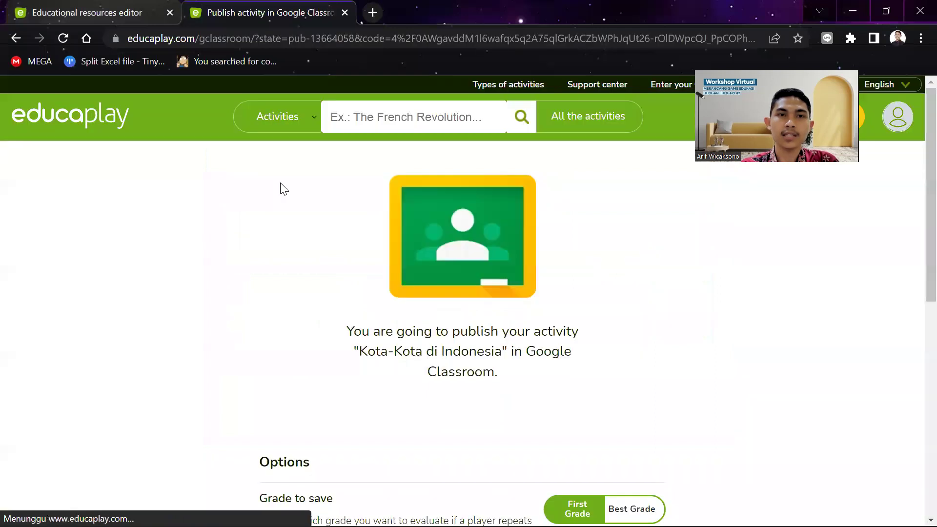
scroll(439, 293, down, 3)
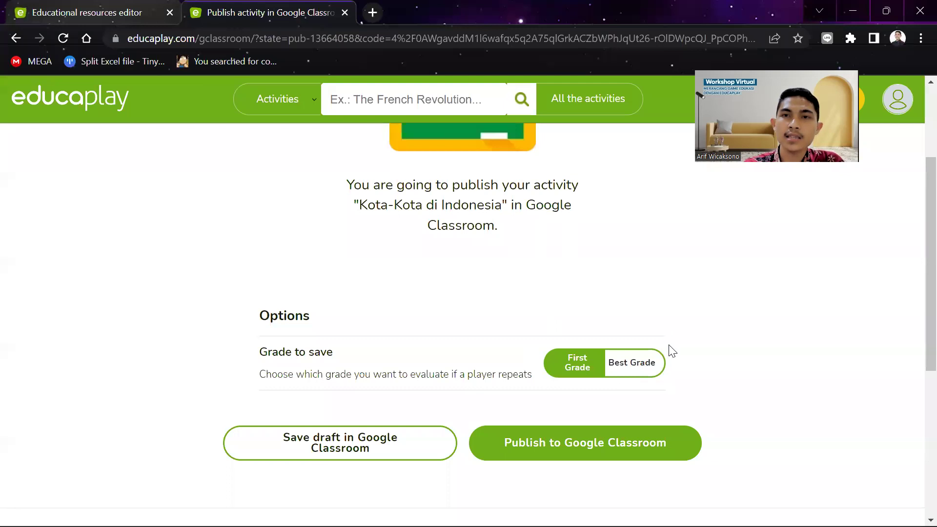
click(633, 365)
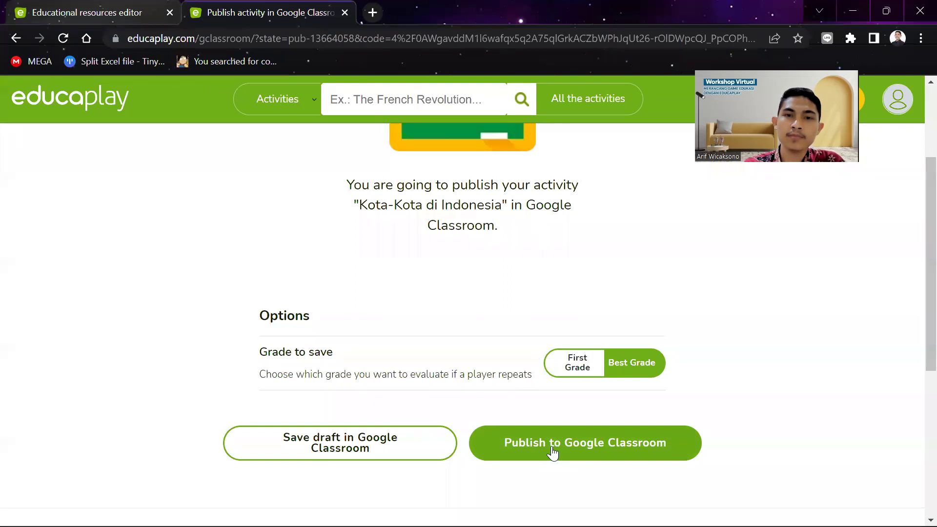
click(571, 448)
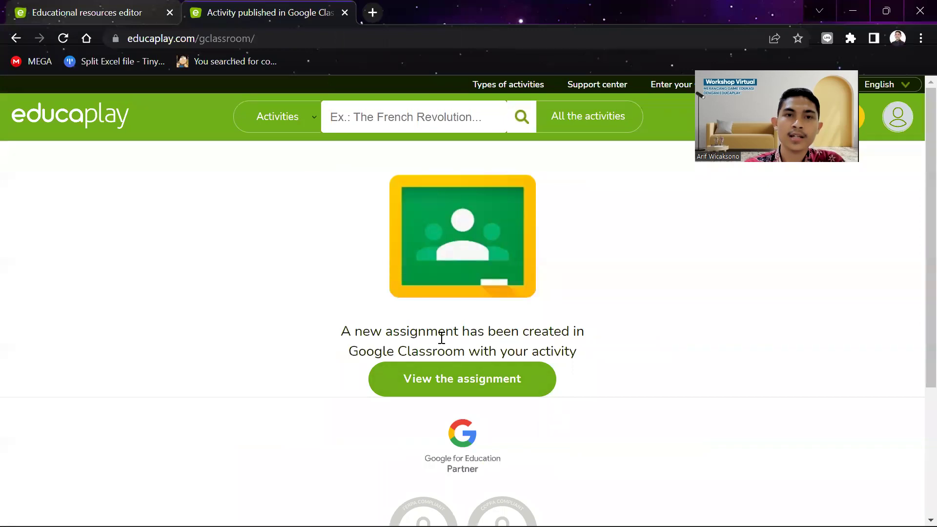
Step: View the Kota-Kota di Indonesia assignment in Google Classroom, close it and return to the first account's My activities page
click(454, 382)
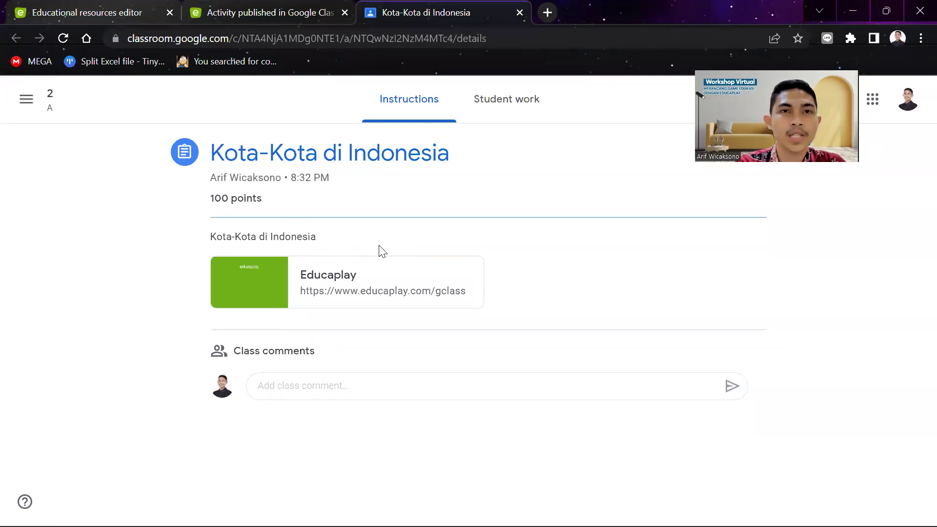
click(519, 12)
click(853, 11)
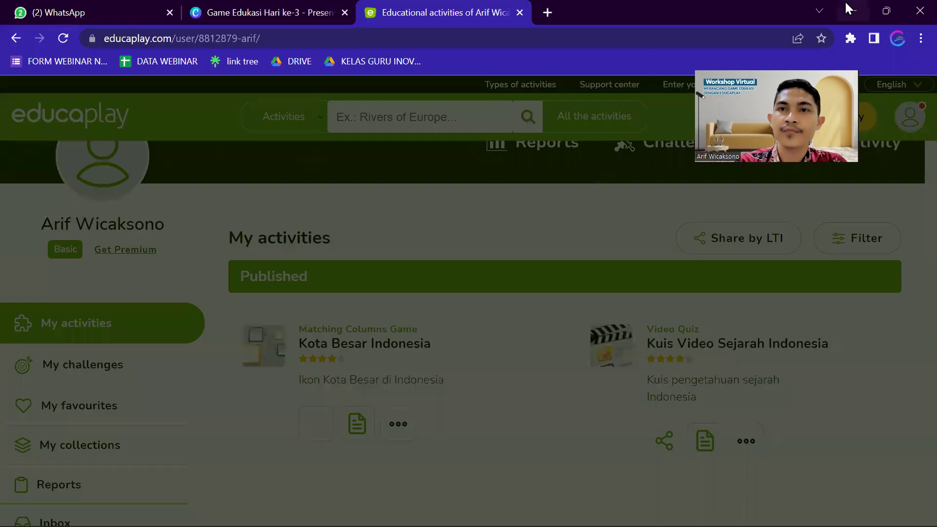